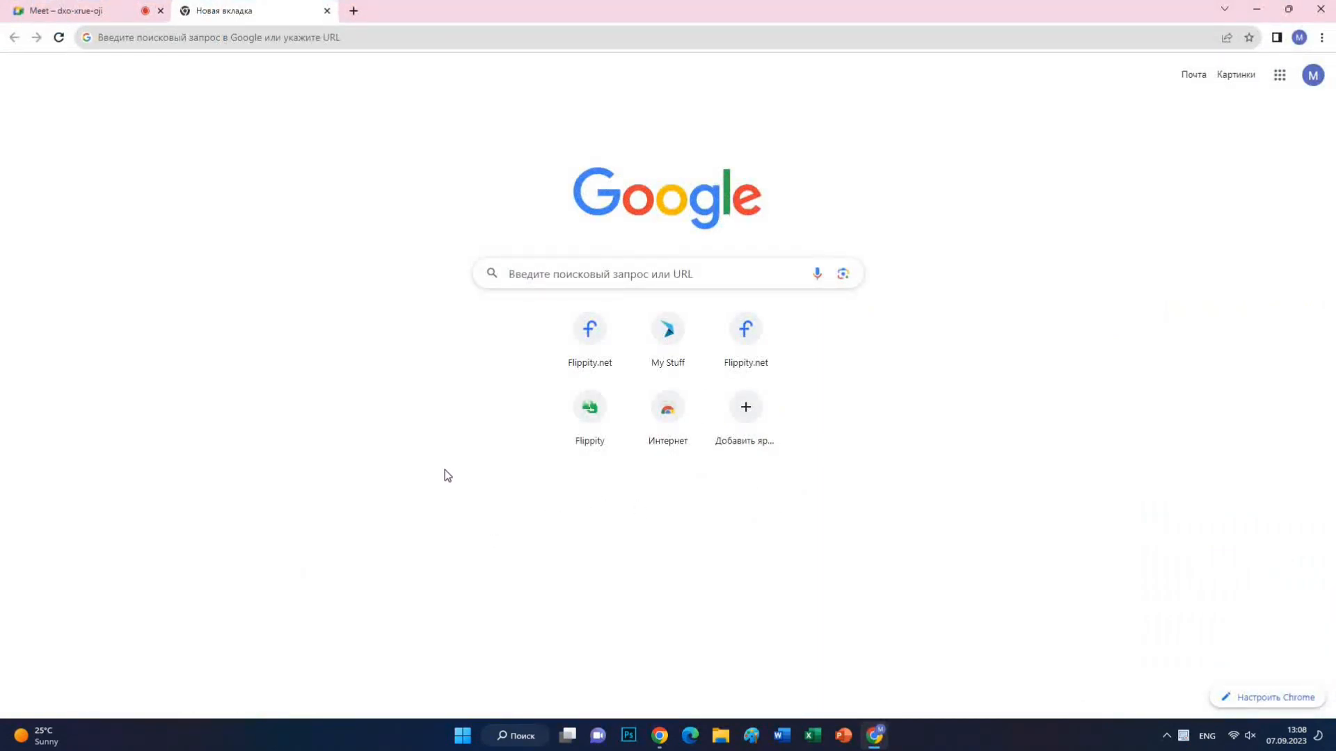
Step: Open the flippity.net website
{"action": "left_click", "coordinate": [291, 39]}
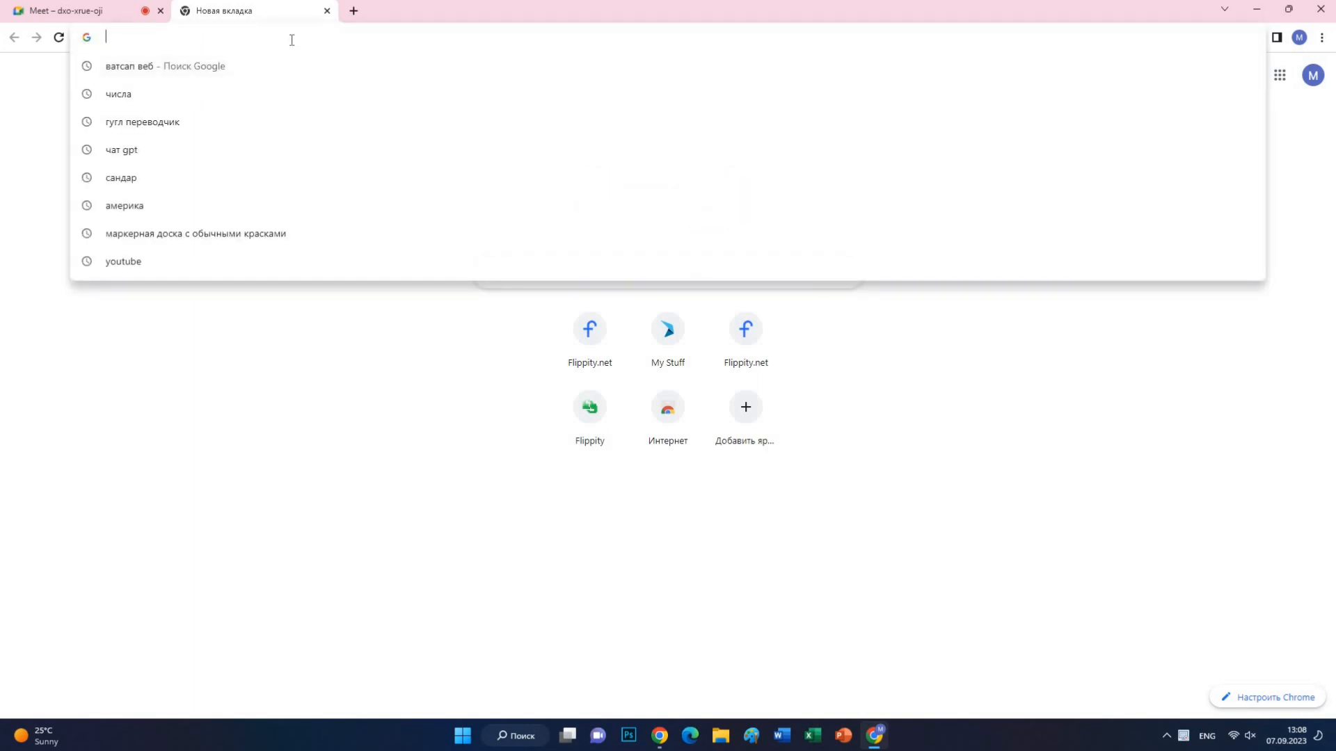
{"action": "type", "text": "f"}
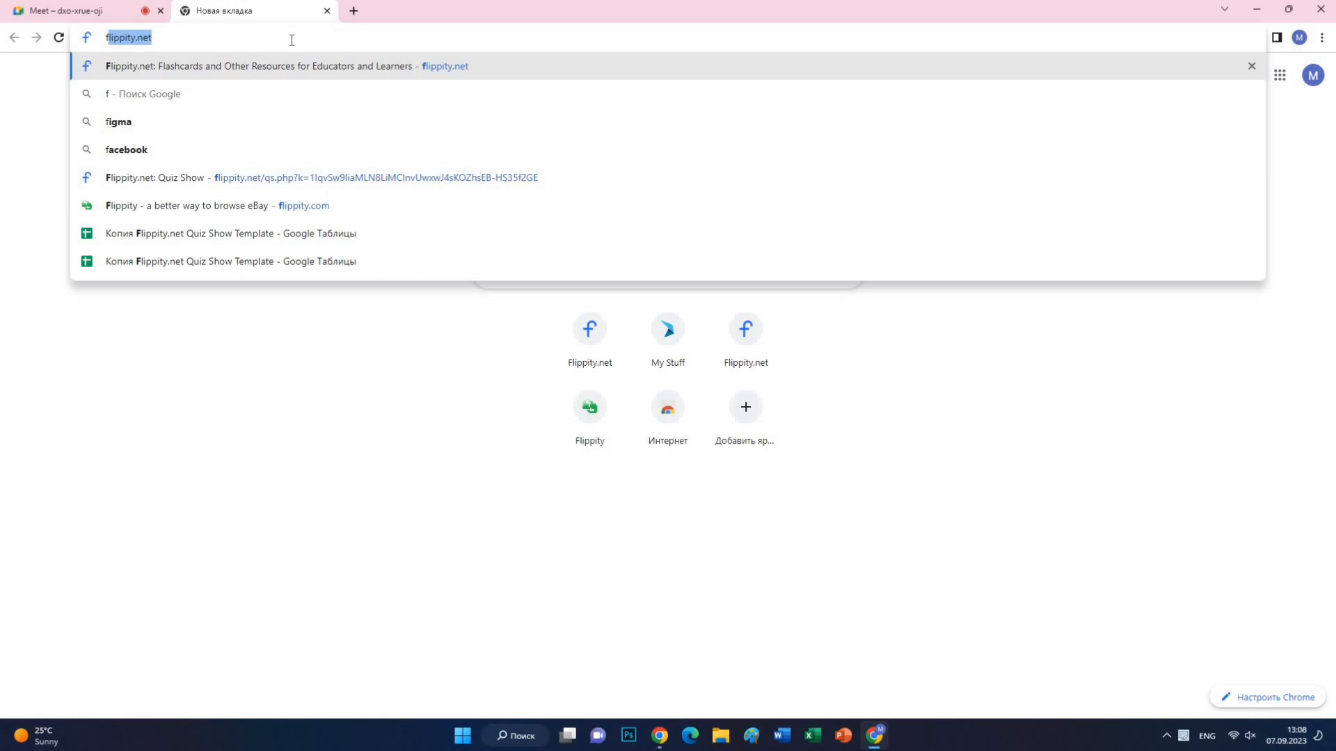
{"action": "key", "text": "Return"}
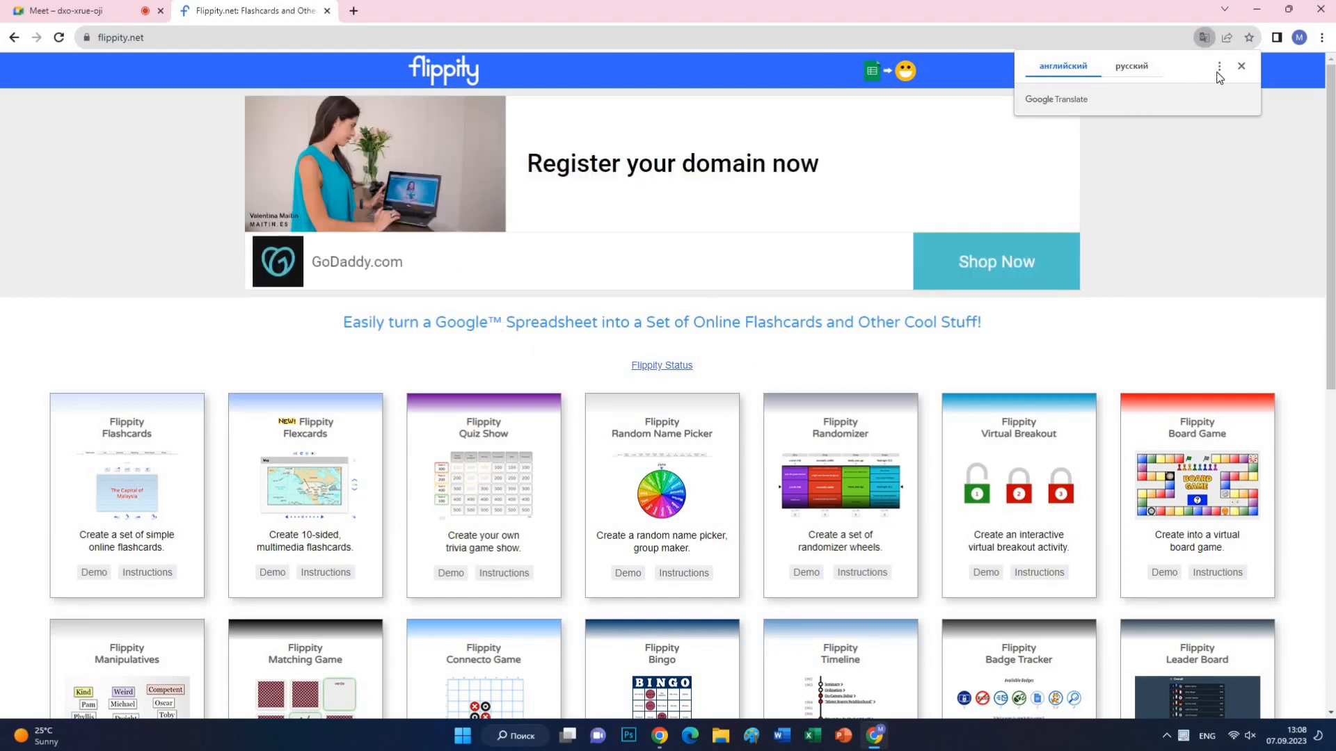
Step: Translate the Flippity home page from English into Russian and dismiss the translation prompt
{"action": "left_click", "coordinate": [1241, 66]}
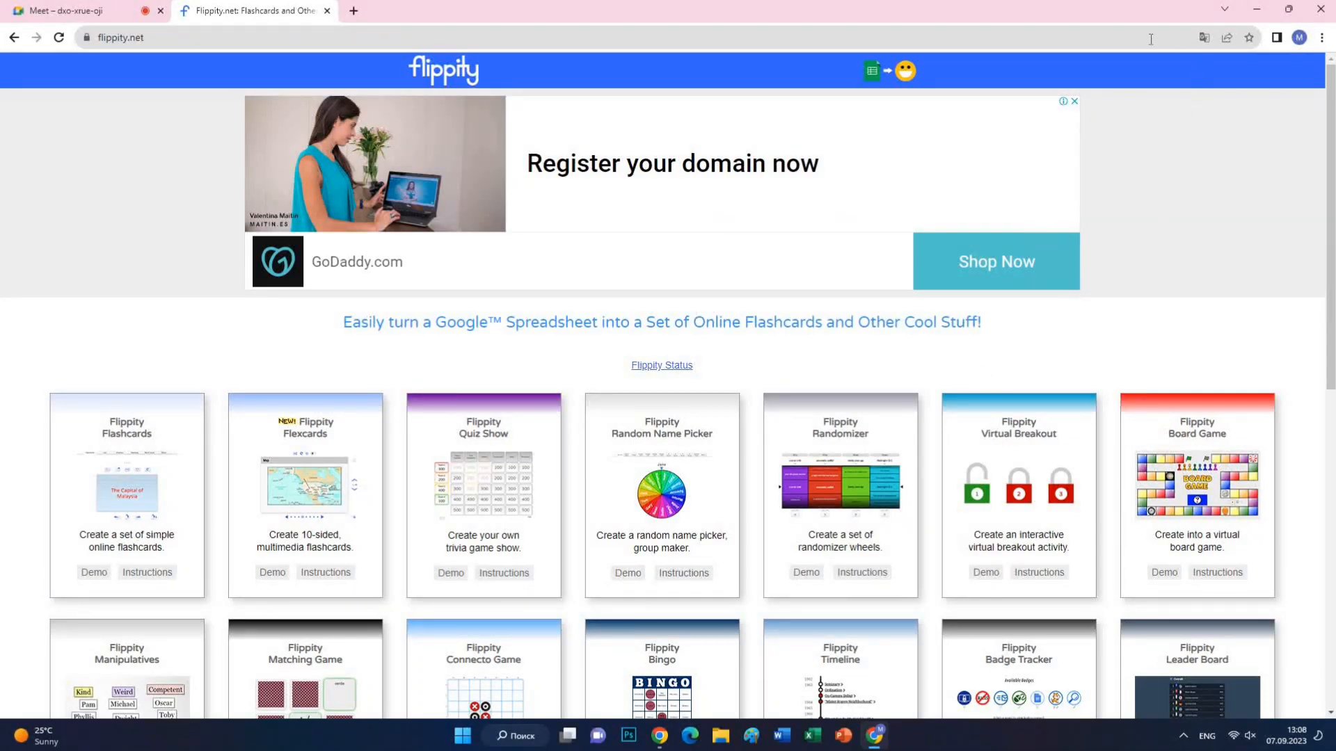
{"action": "left_click", "coordinate": [1204, 38]}
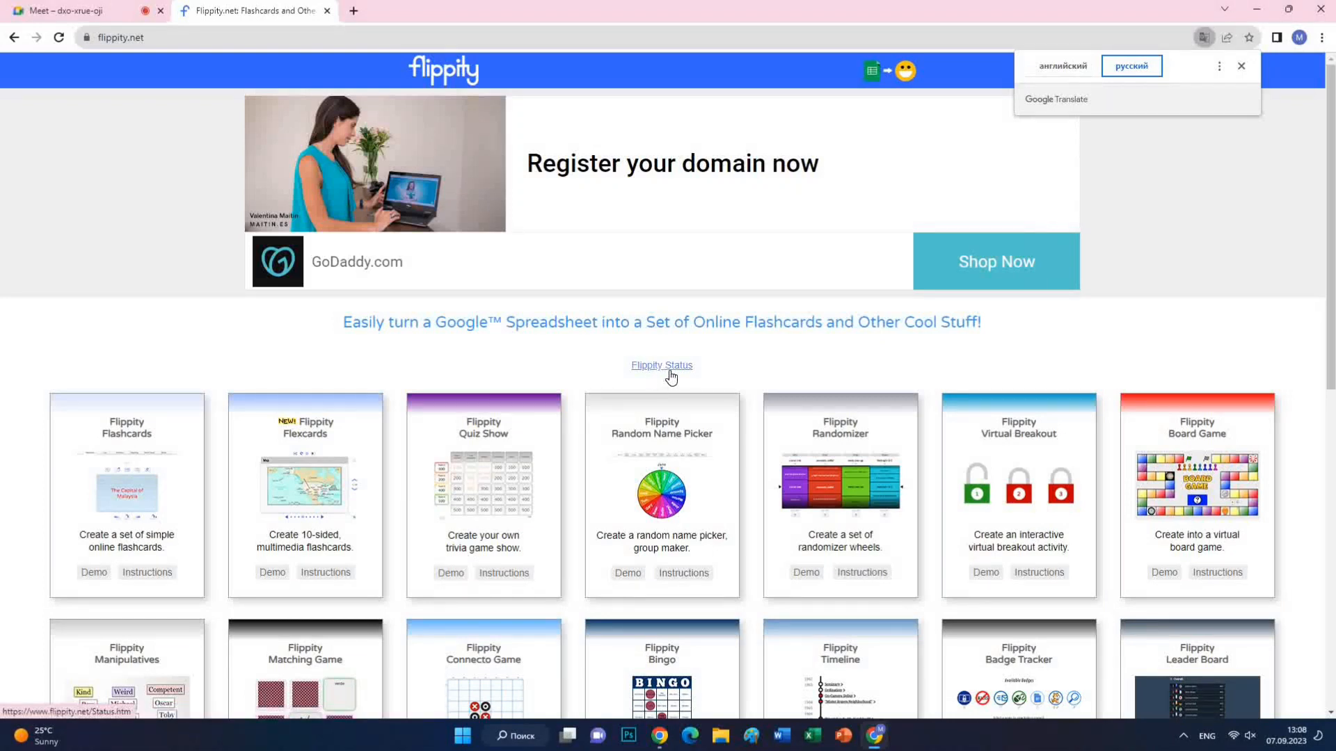
{"action": "left_click", "coordinate": [1242, 66]}
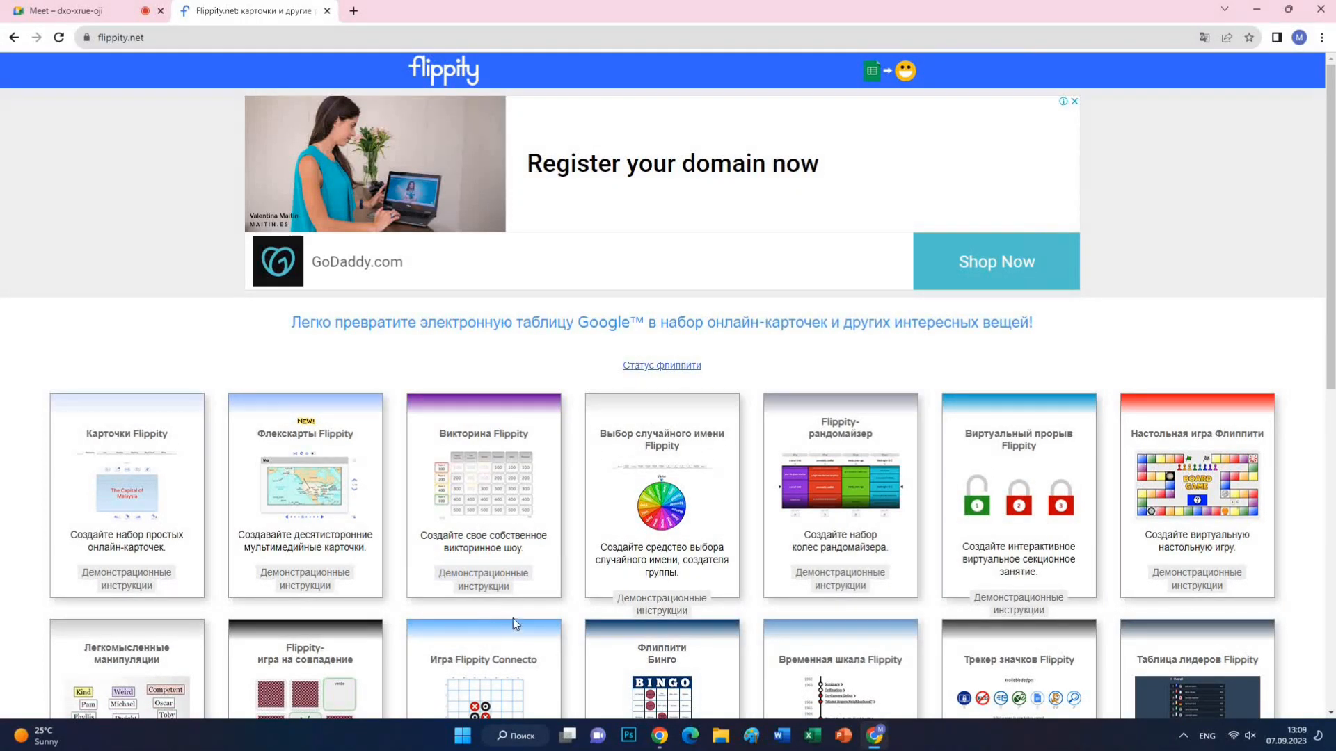
Step: Browse the Flippity activity templates and open the instructions for the Quiz Show (Викторина Flippity)
{"action": "scroll", "coordinate": [526, 577], "scroll_direction": "down", "scroll_amount": 3}
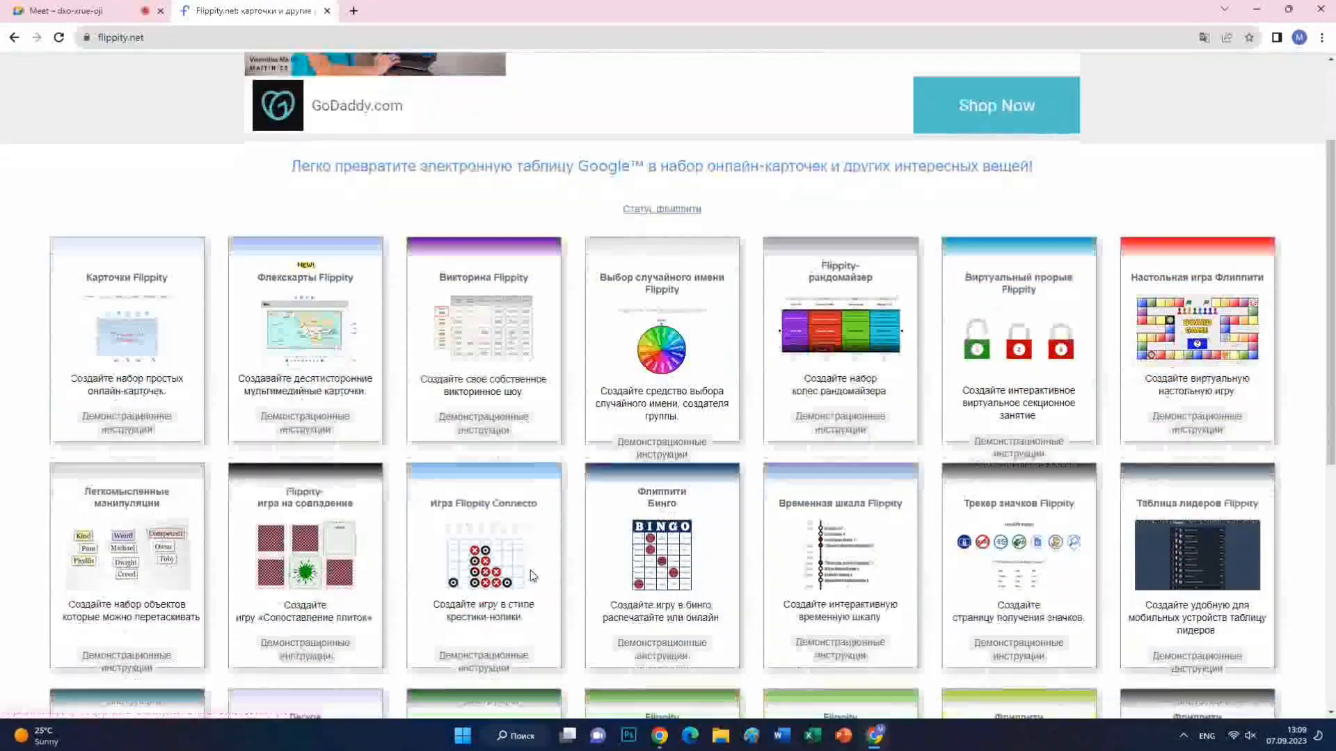
{"action": "scroll", "coordinate": [531, 571], "scroll_direction": "down", "scroll_amount": 5}
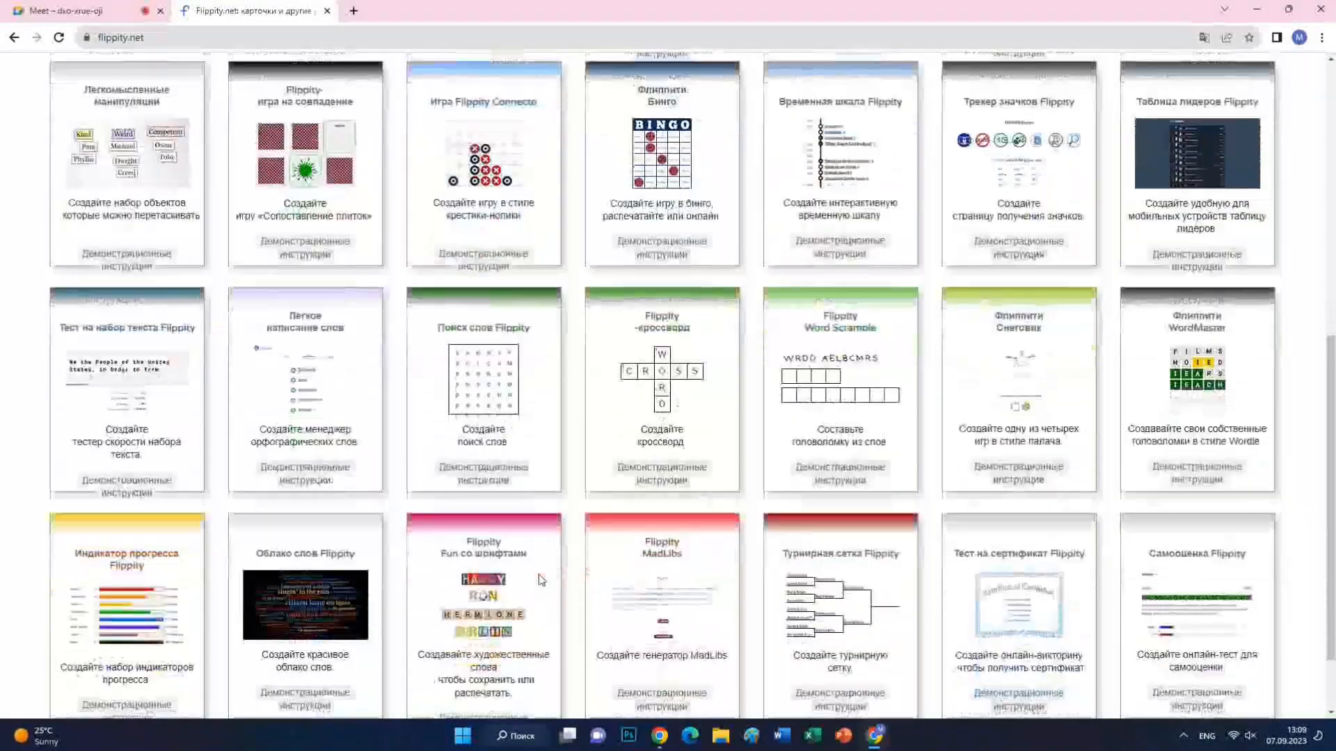
{"action": "scroll", "coordinate": [538, 575], "scroll_direction": "up", "scroll_amount": 5}
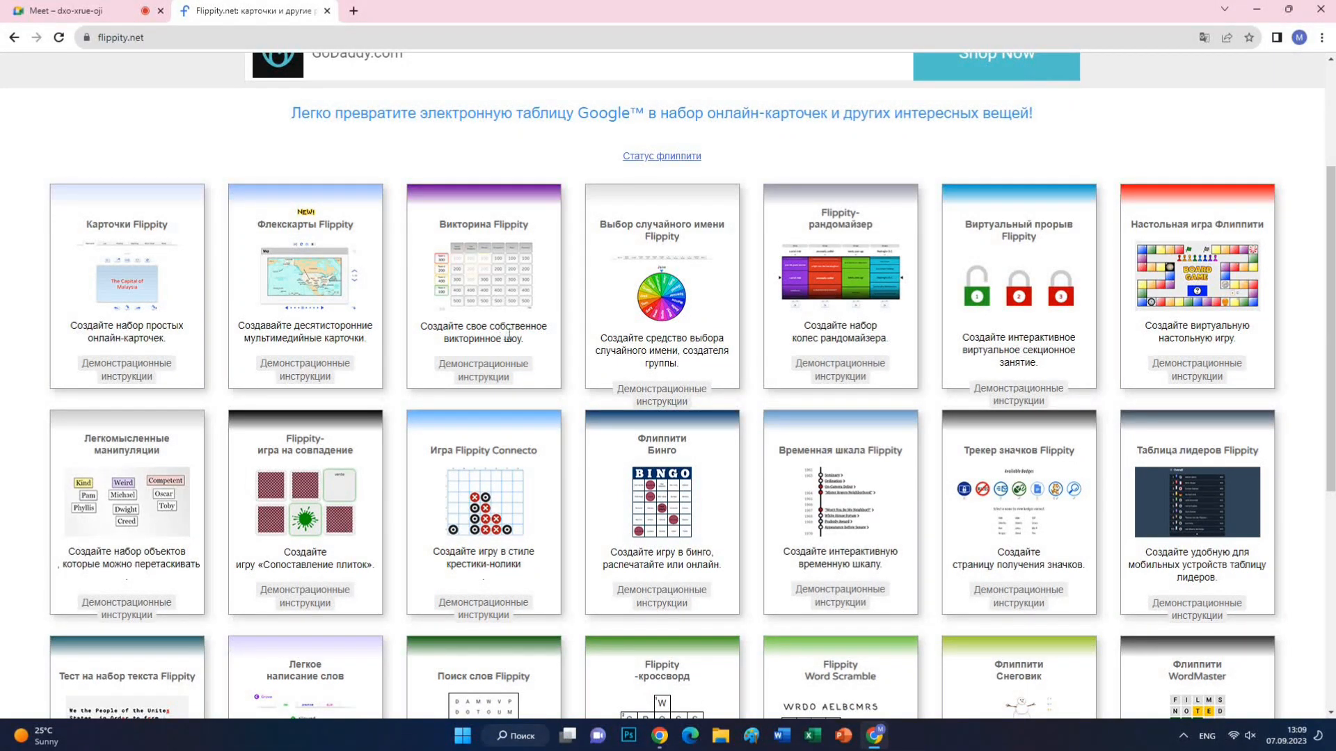
{"action": "left_click", "coordinate": [481, 378]}
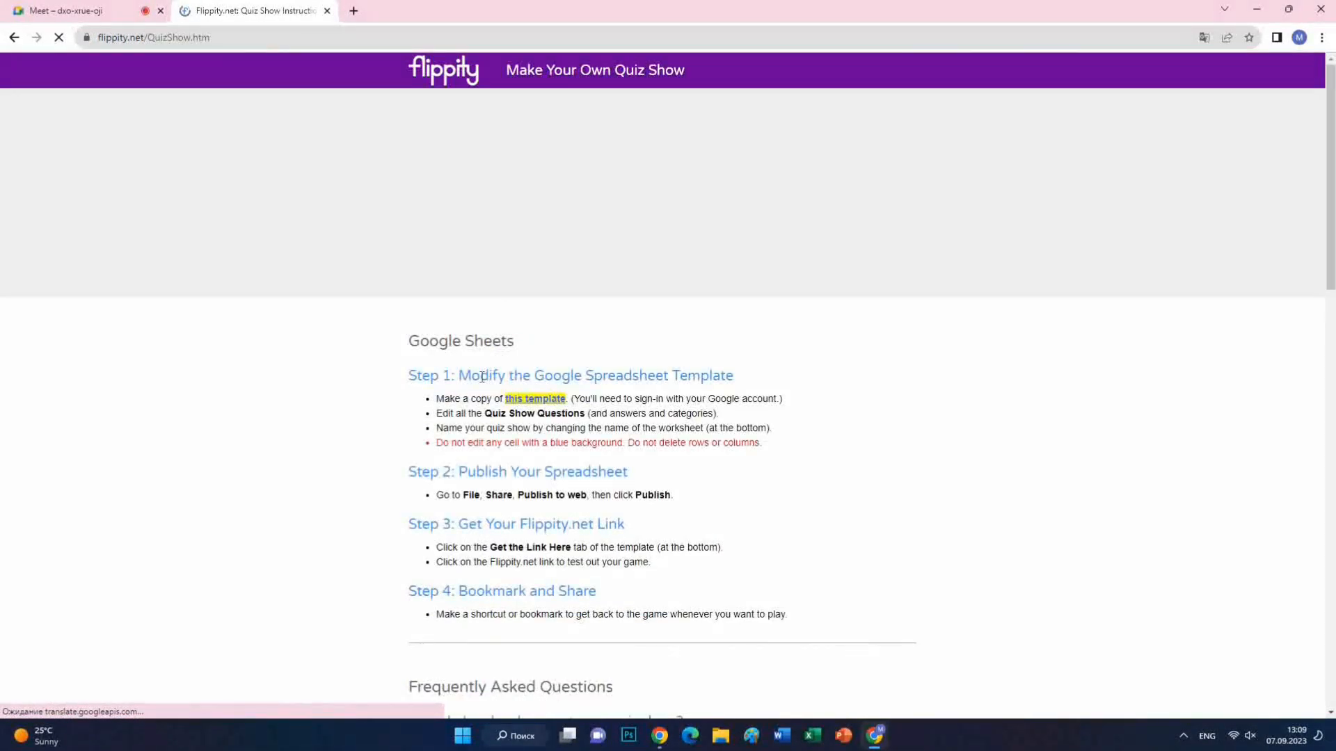
Step: Translate the Quiz Show instructions page into Russian and dismiss the translation prompt
{"action": "scroll", "coordinate": [487, 378], "scroll_direction": "down", "scroll_amount": 2}
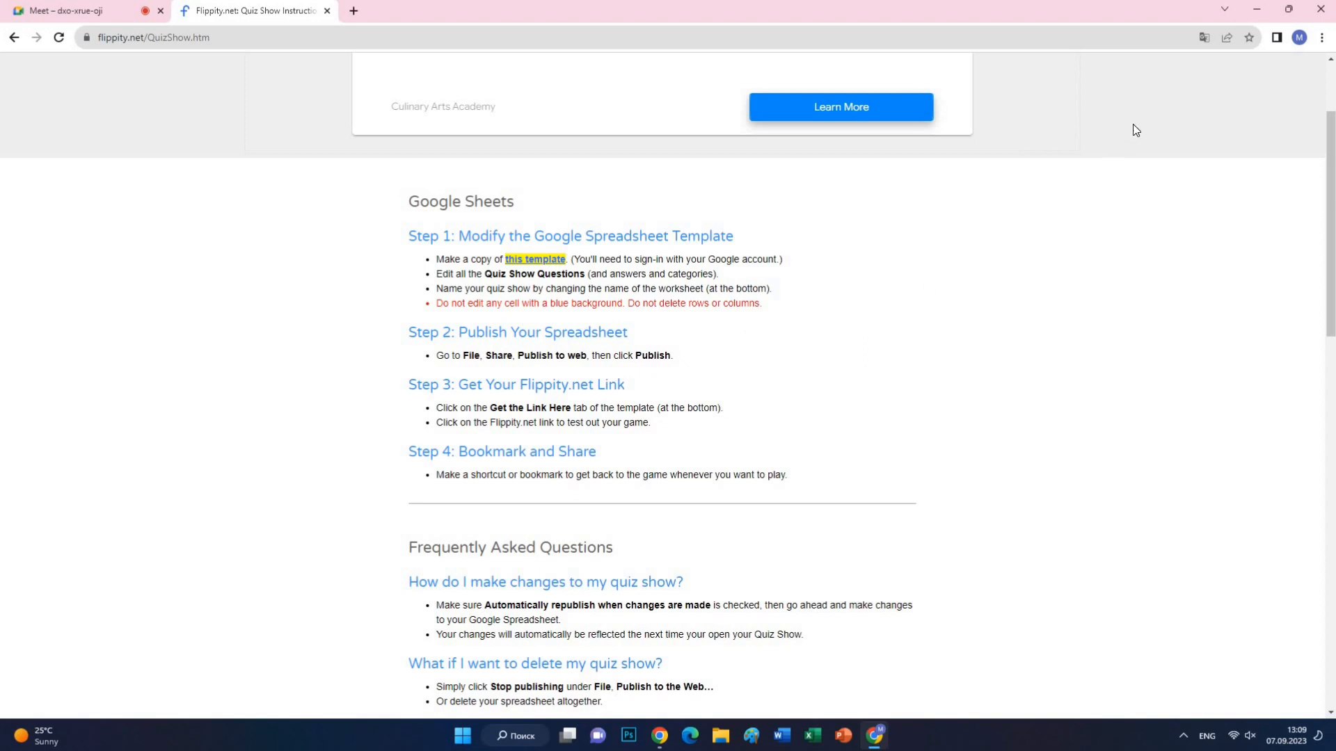
{"action": "left_click", "coordinate": [1205, 38]}
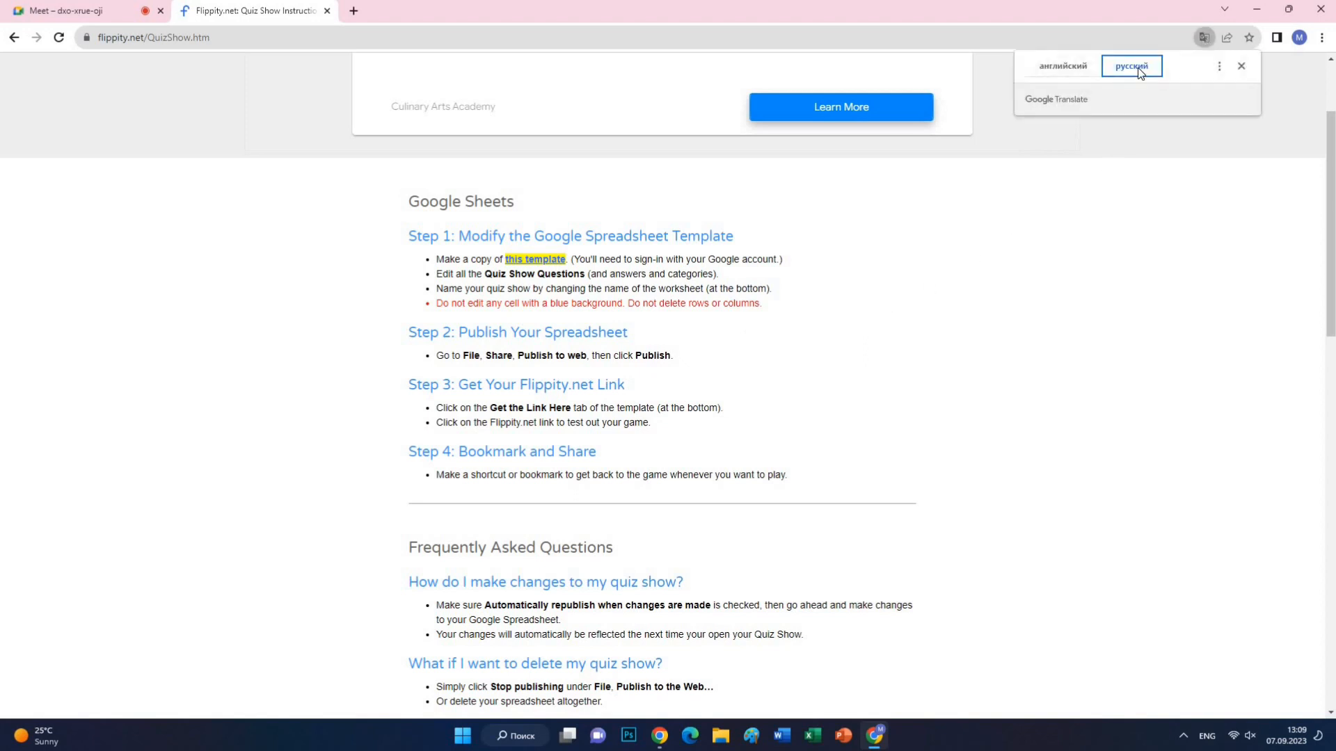
{"action": "left_click", "coordinate": [1064, 67]}
{"action": "left_click", "coordinate": [1123, 68]}
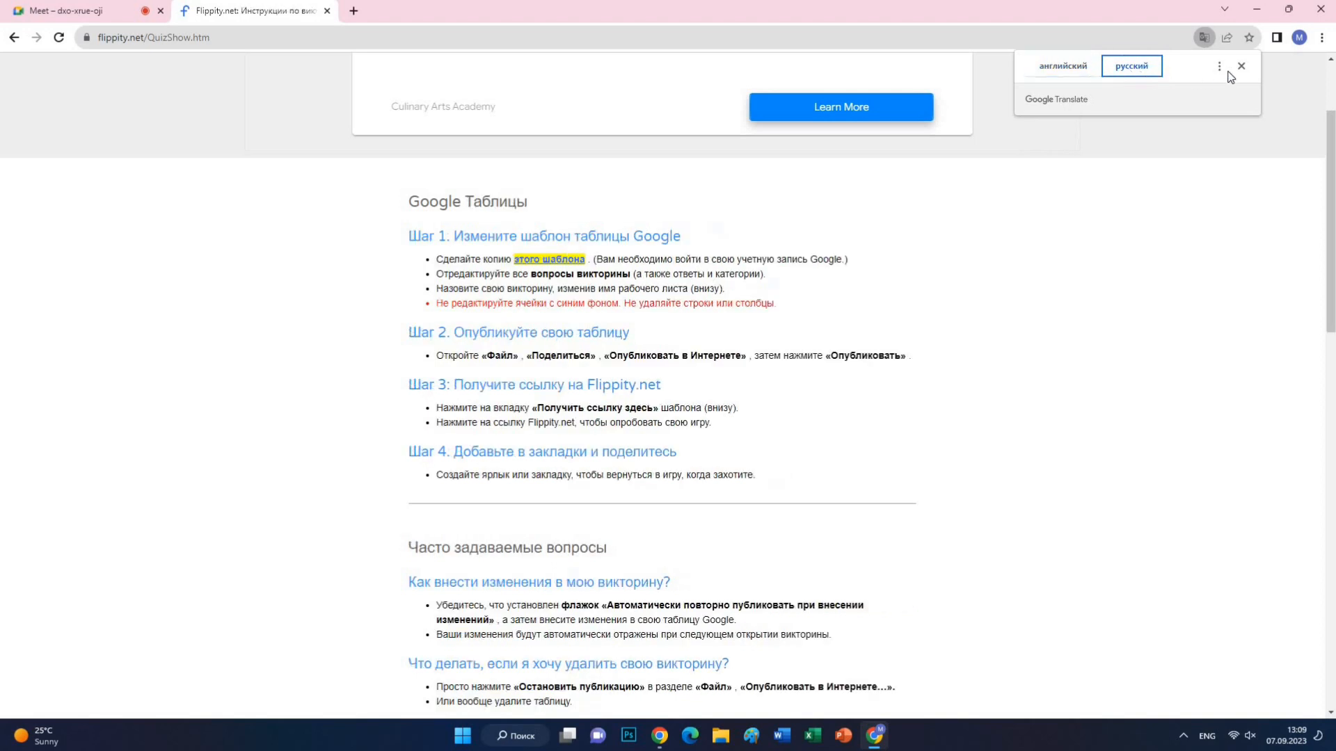
{"action": "left_click", "coordinate": [668, 282]}
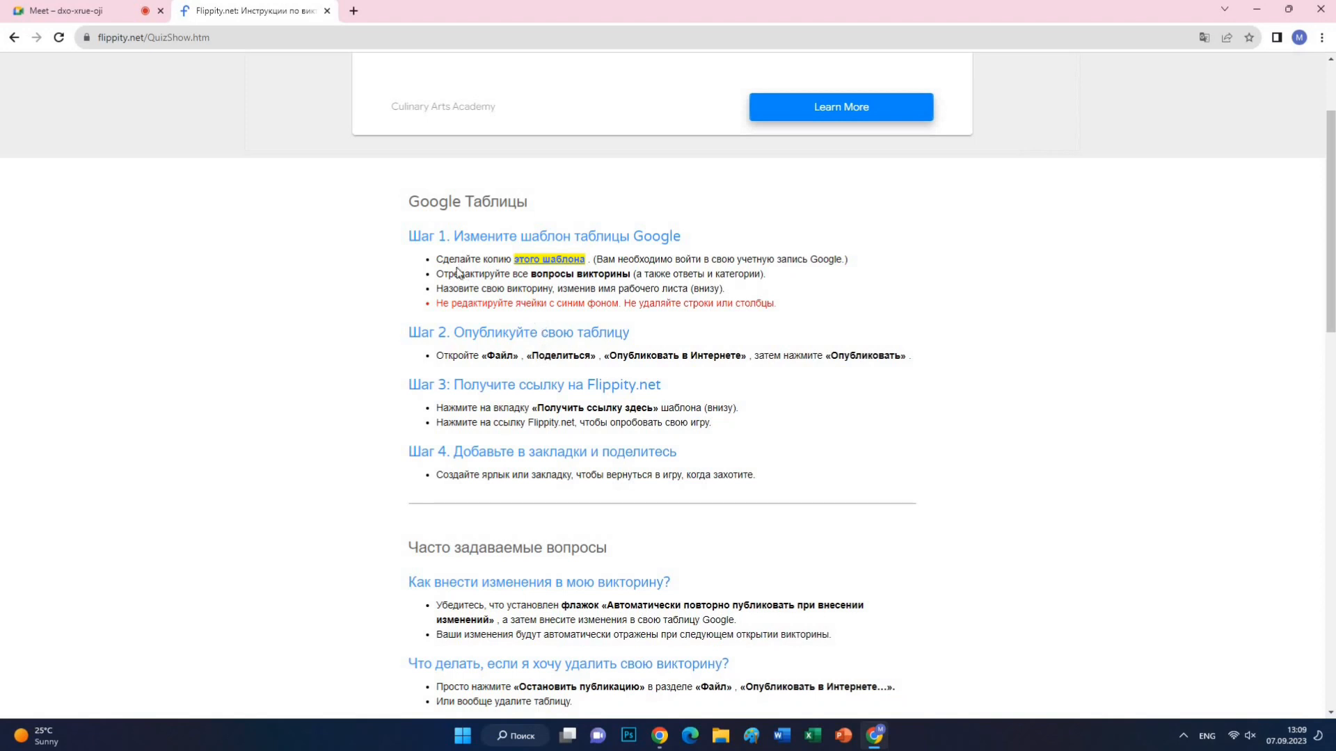
Step: Make a copy of the Flippity.net Quiz Show Template spreadsheet linked in Step 1 of the instructions
{"action": "left_click", "coordinate": [558, 263]}
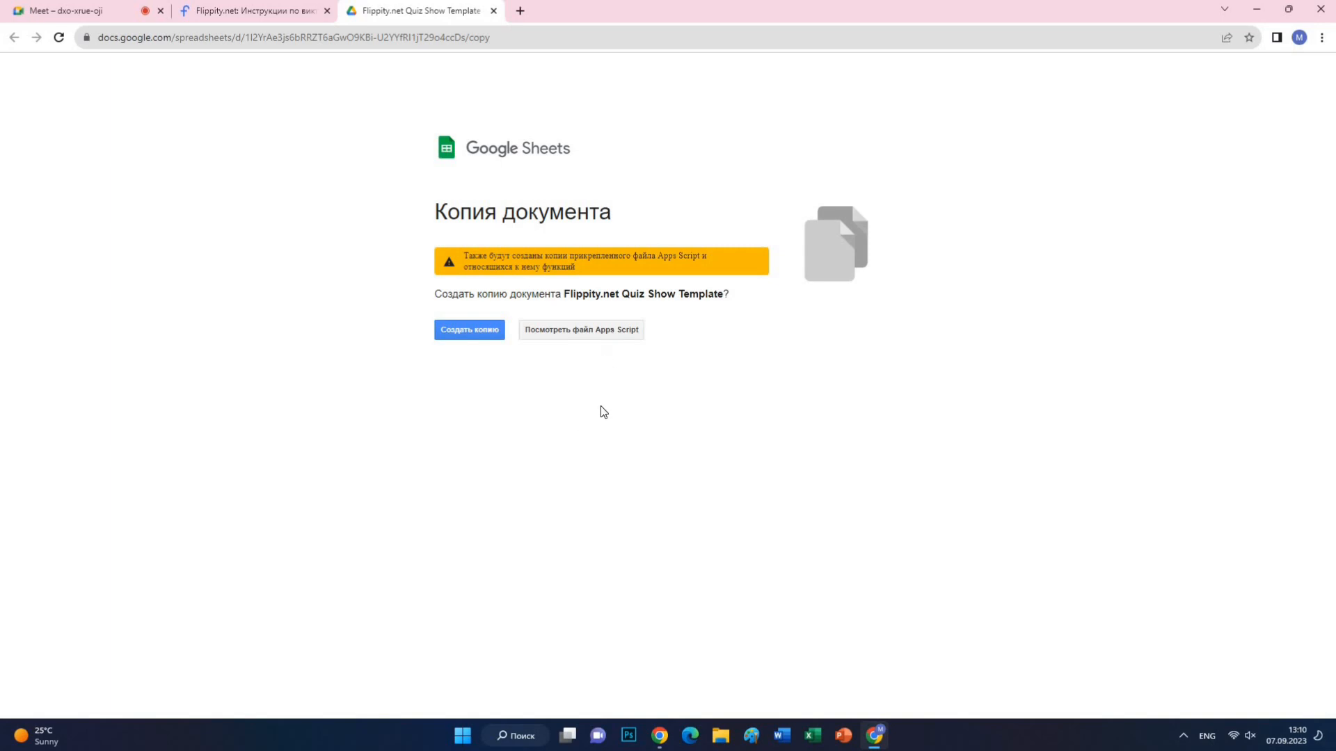
{"action": "left_click", "coordinate": [470, 336]}
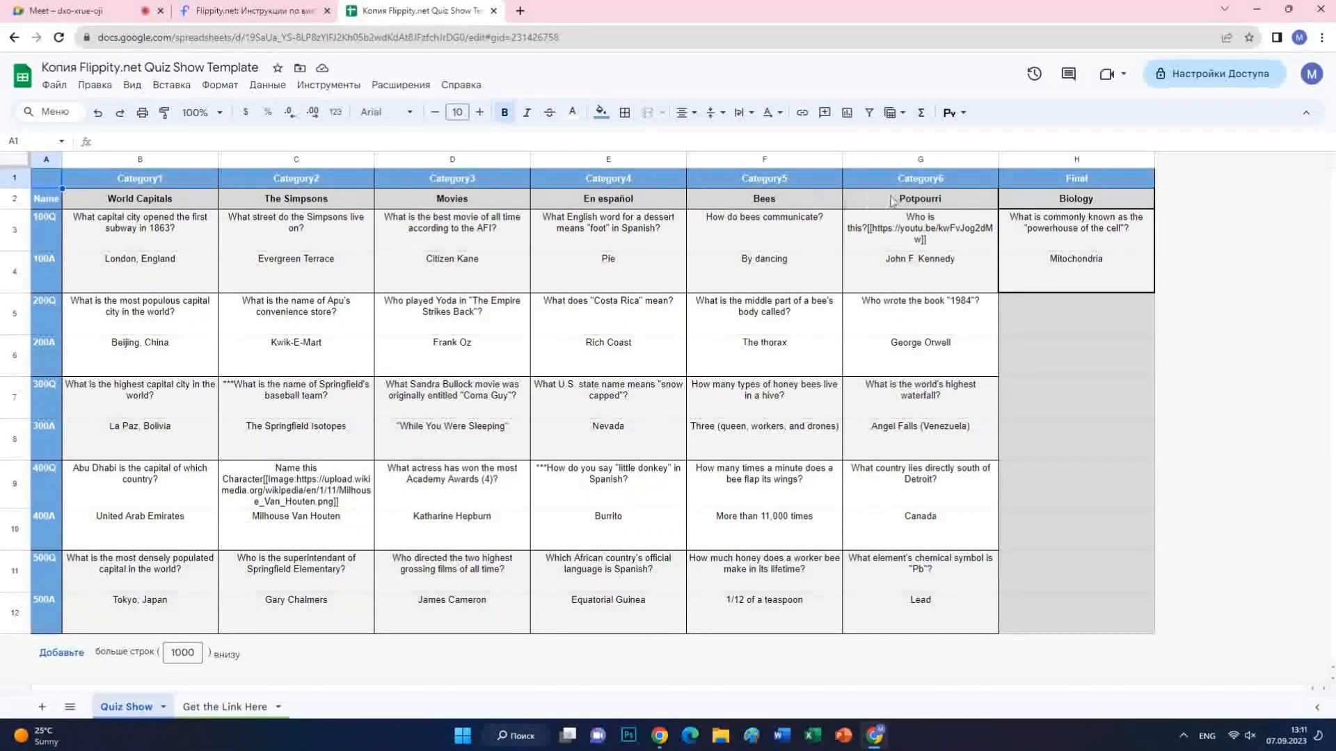
Step: Replace the Category1 name in cell B2 with "Математика", using the Cyrillic keyboard layout
{"action": "left_click", "coordinate": [159, 200]}
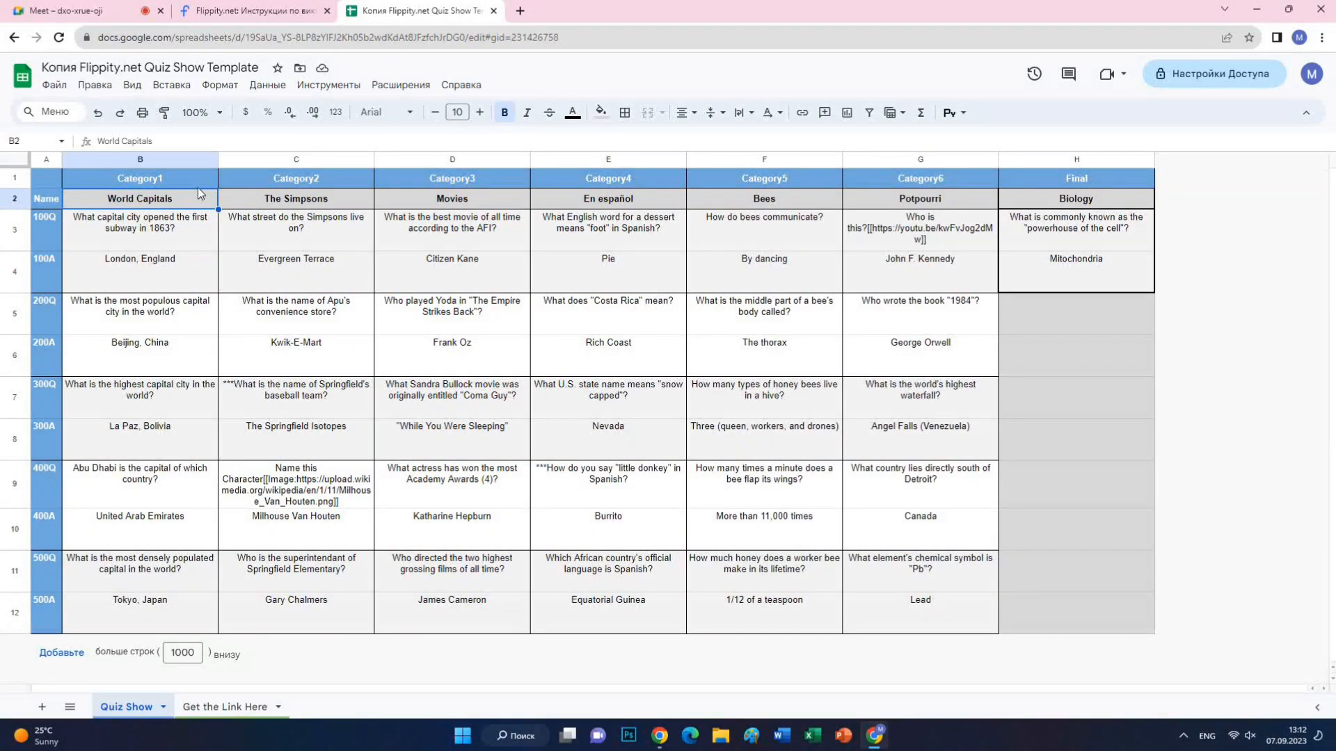
{"action": "type", "text": "Vfnt"}
{"action": "key", "text": "BackSpace"}
{"action": "key", "text": "BackSpace"}
{"action": "key", "text": "BackSpace"}
{"action": "key", "text": "BackSpace"}
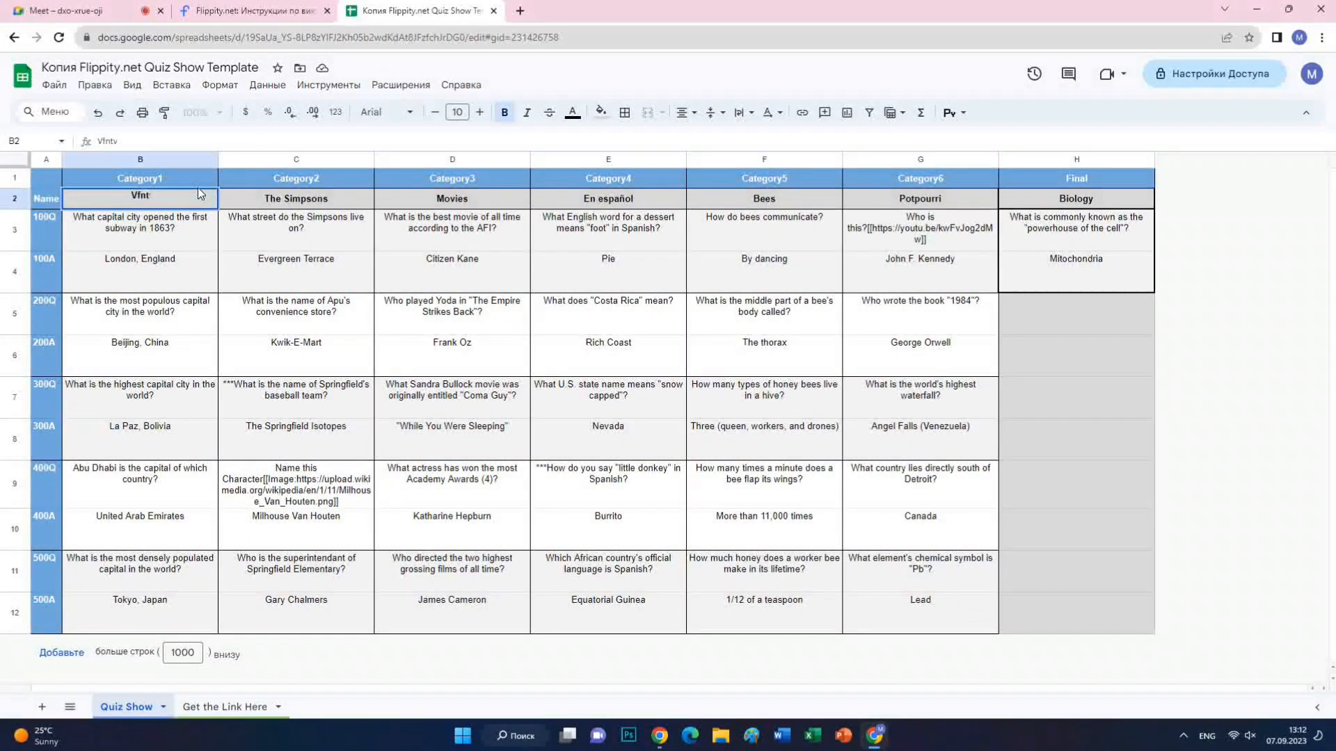
{"action": "key", "text": "alt+shift"}
{"action": "type", "text": "Математика"}
{"action": "key", "text": "Tab"}
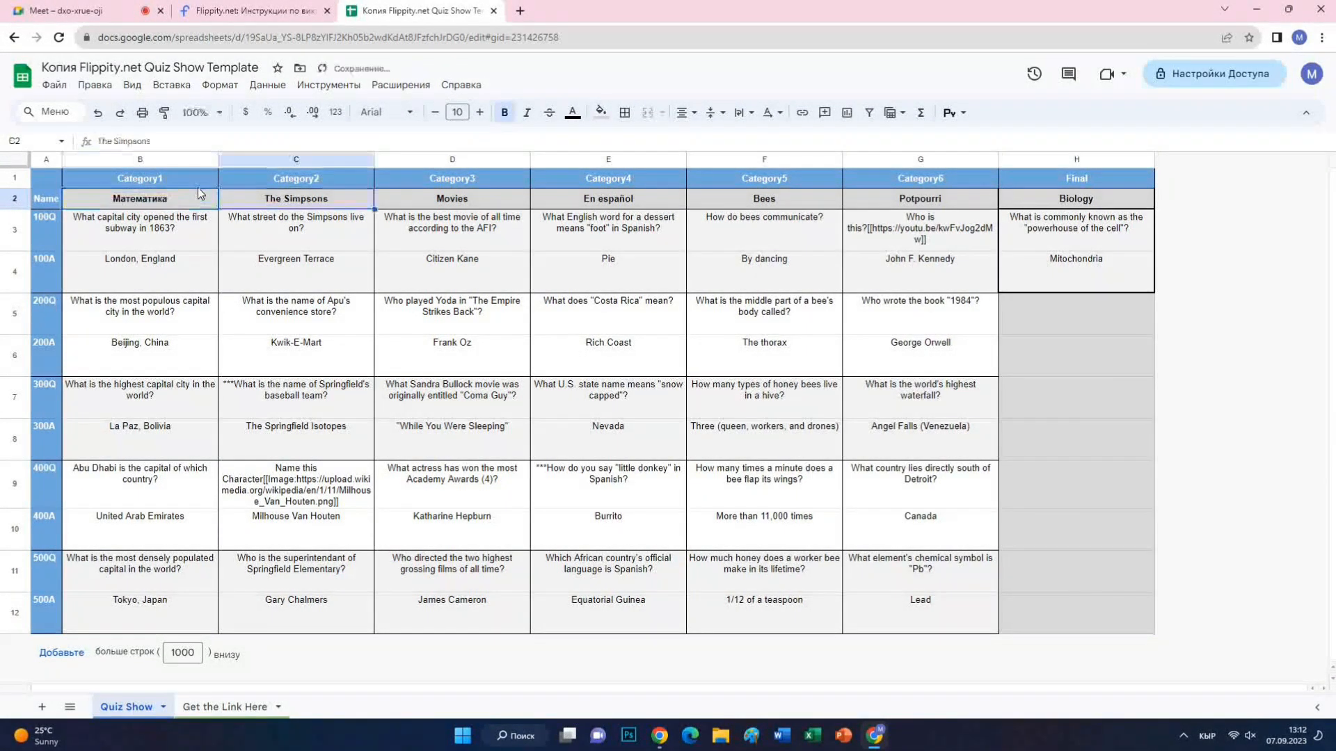
Step: Rename Category2 as "Адабият" and Category3 as "Музыка" in row 2
{"action": "type", "text": "А"}
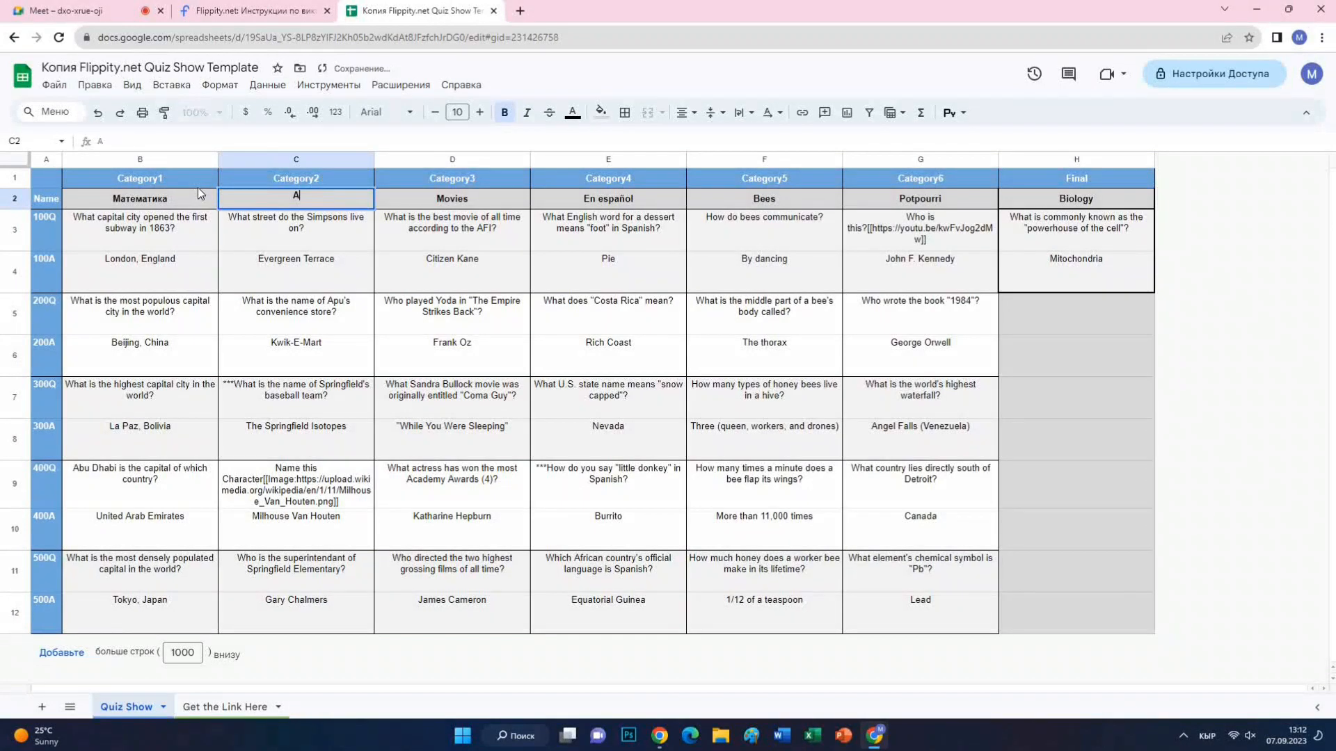
{"action": "type", "text": "дабият"}
{"action": "key", "text": "Tab"}
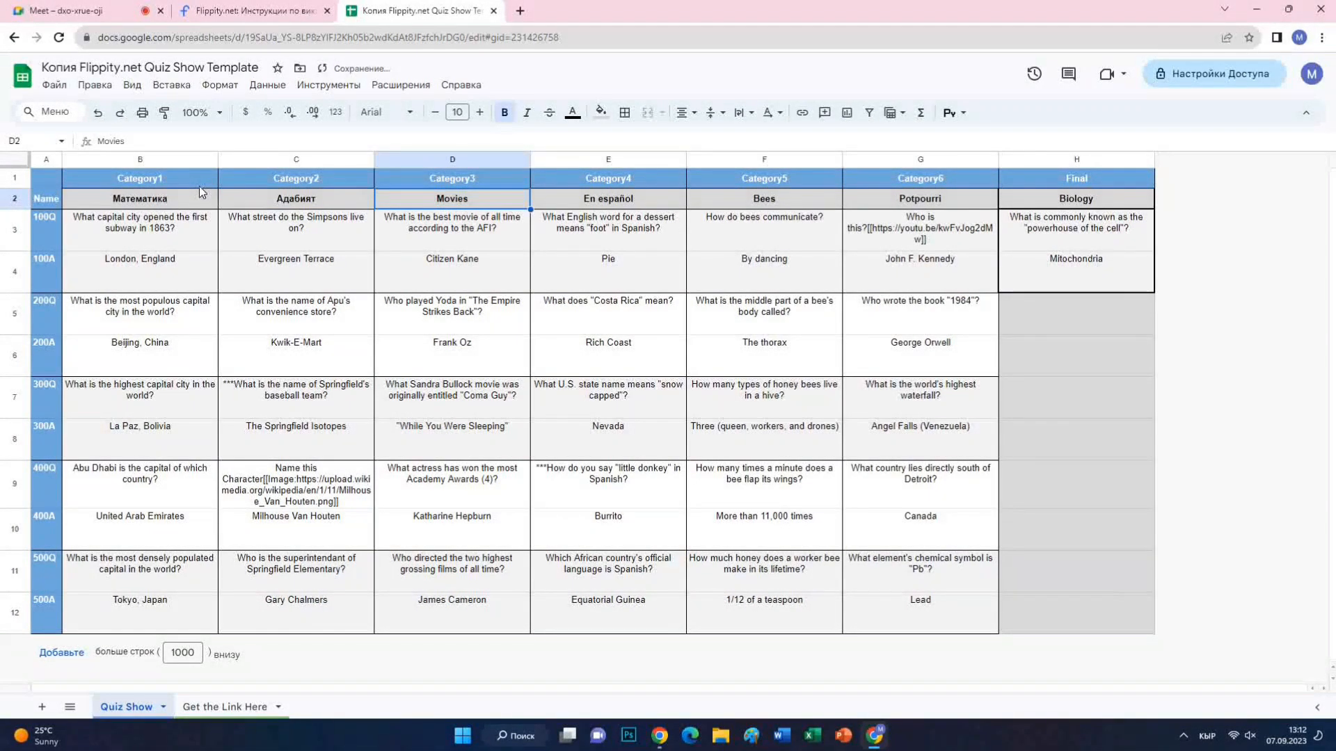
{"action": "type", "text": "Муз"}
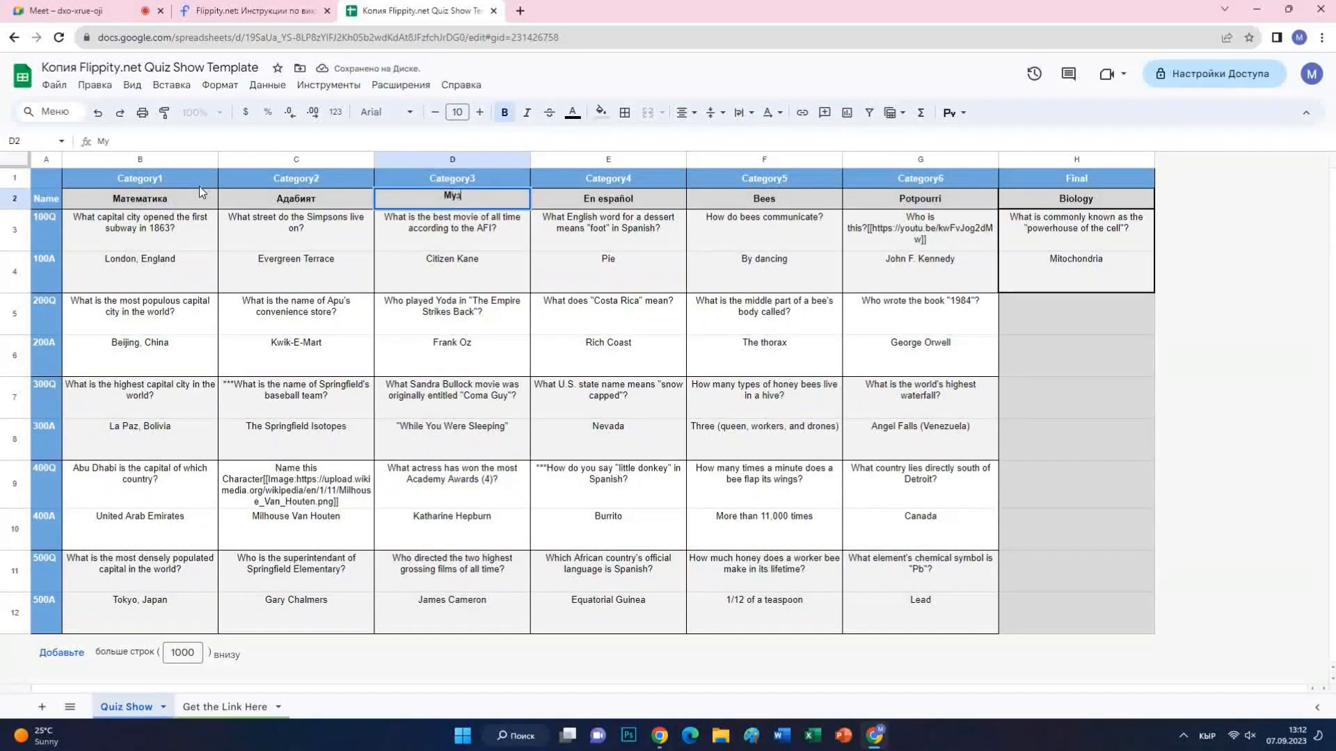
{"action": "type", "text": "ыка"}
{"action": "key", "text": "Tab"}
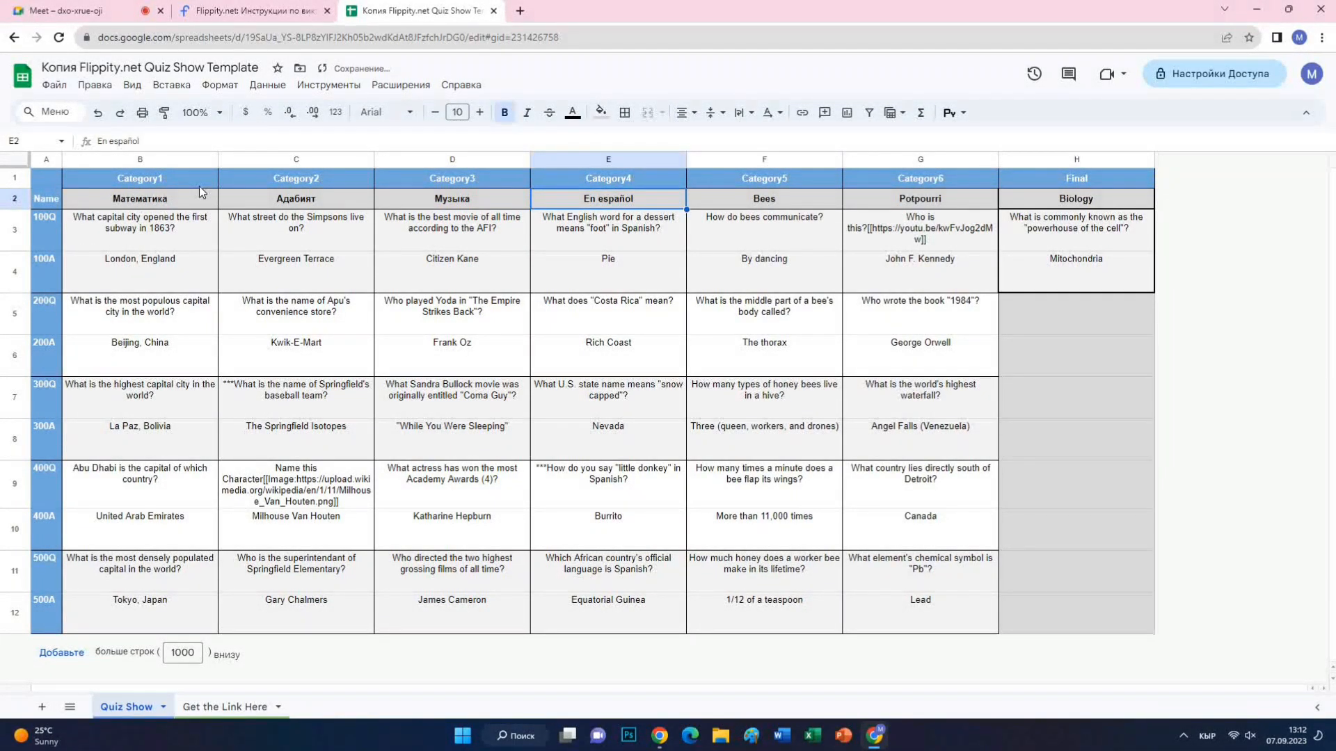
Step: Rename Category4 as "География" and Category5 as "Физика" in row 2
{"action": "type", "text": "Геог"}
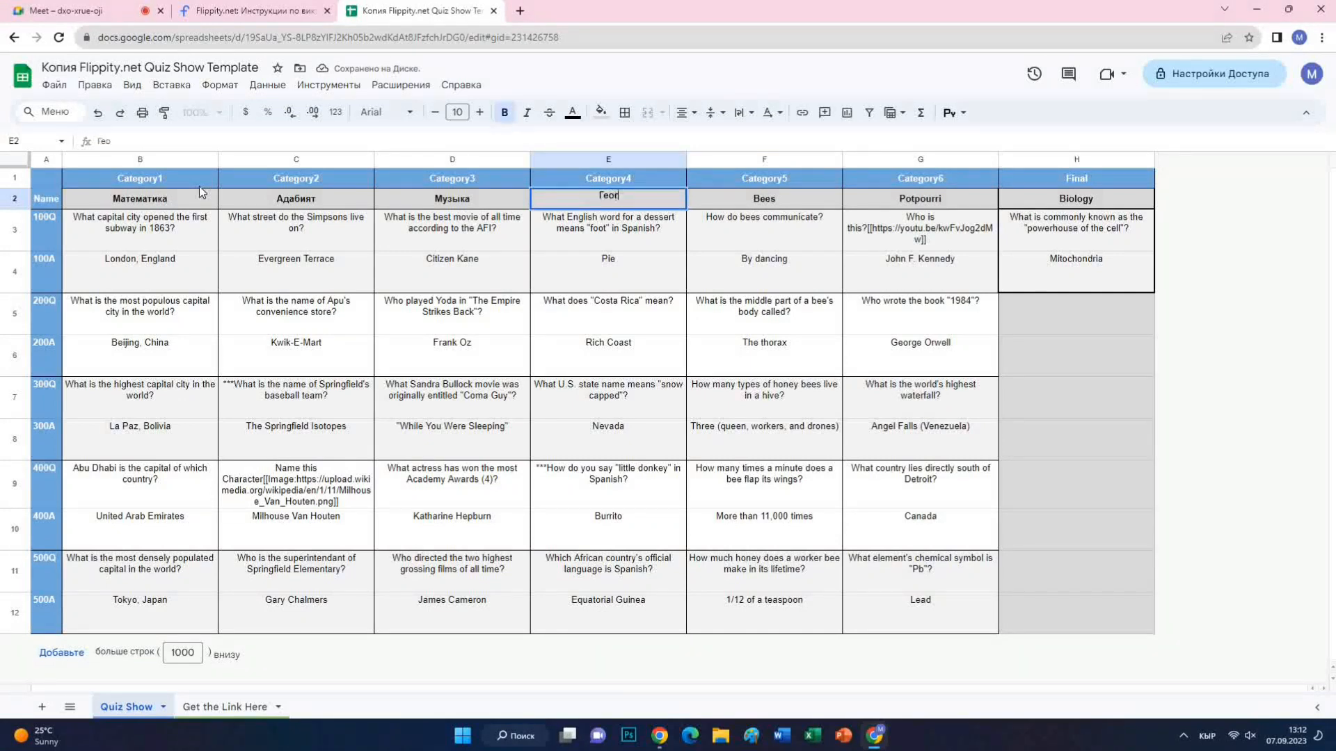
{"action": "type", "text": "рафия"}
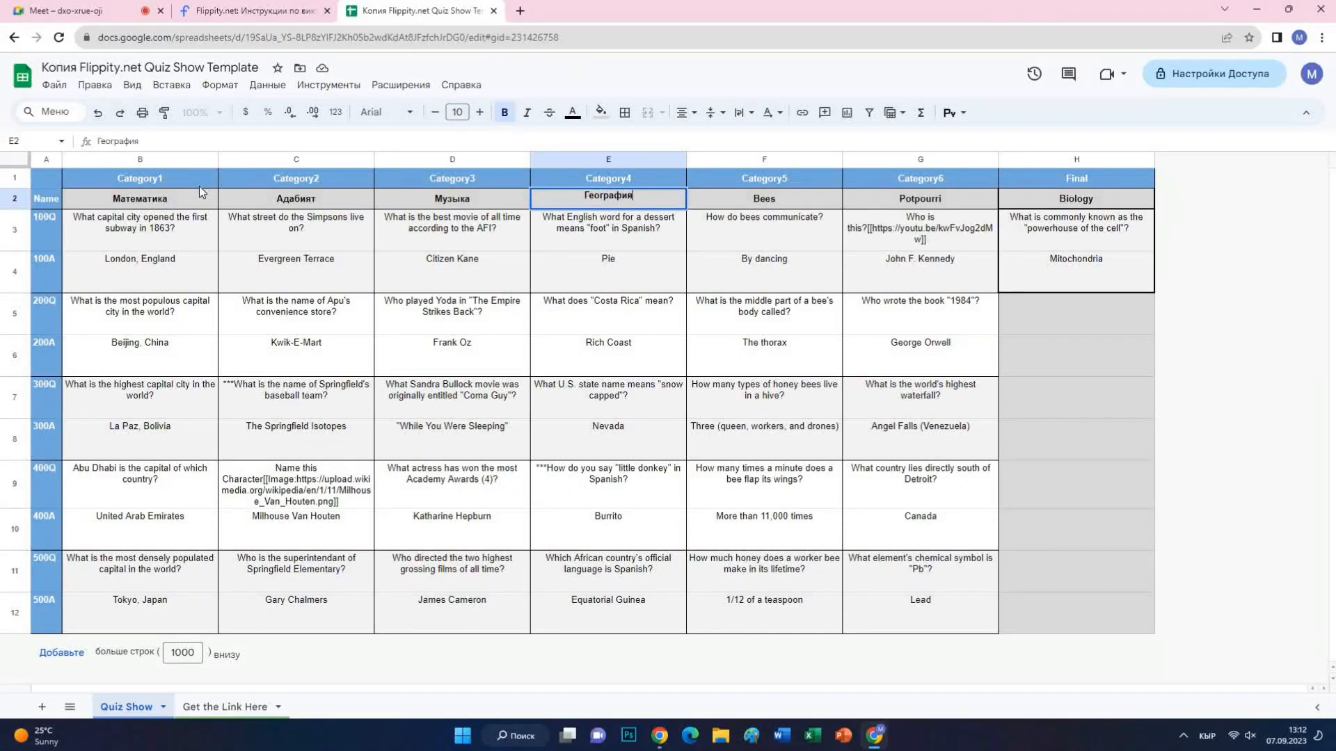
{"action": "key", "text": "Tab"}
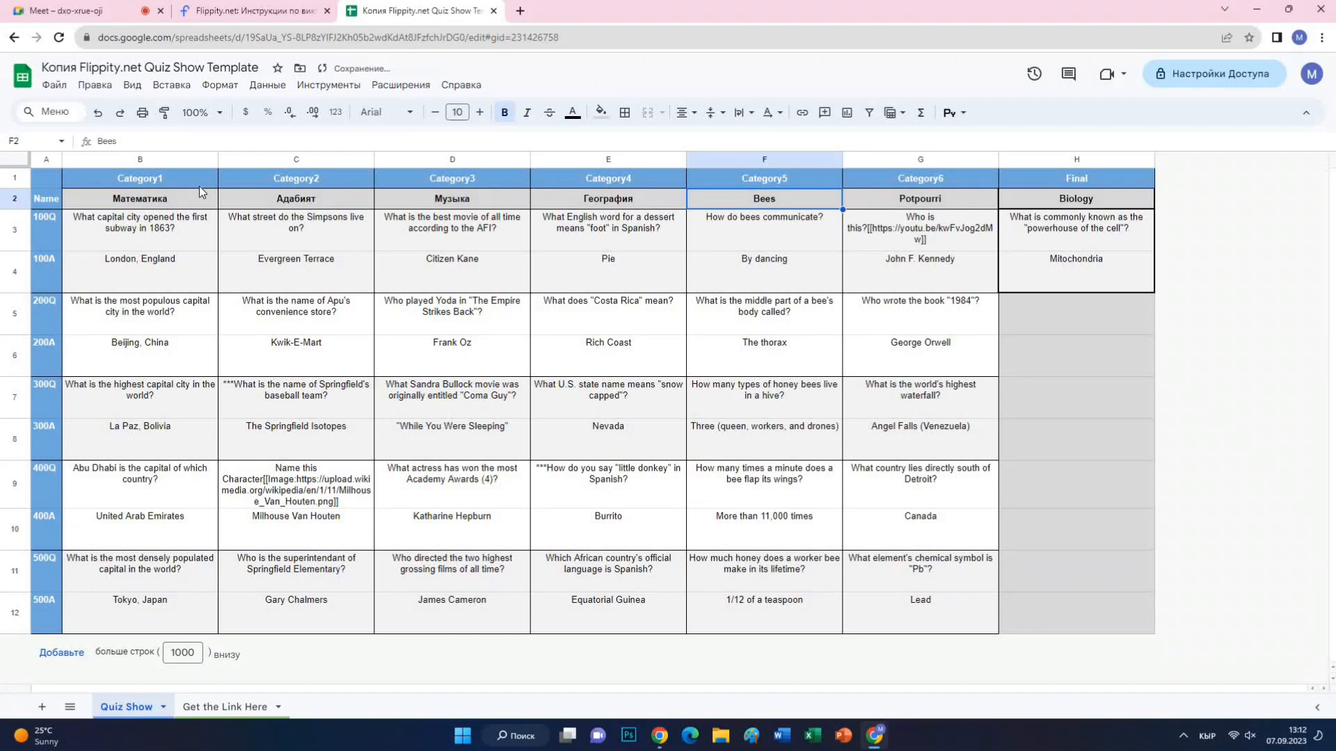
{"action": "type", "text": "Фи"}
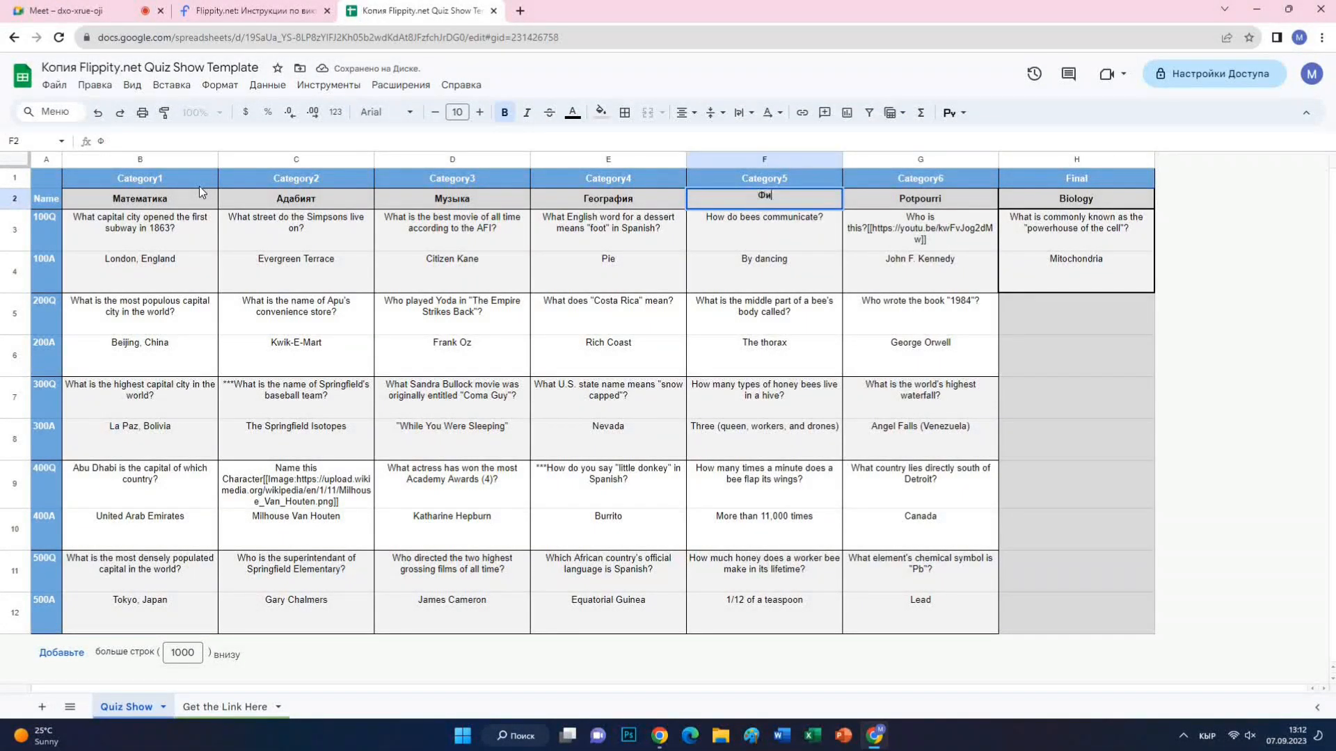
{"action": "type", "text": "зика"}
{"action": "key", "text": "Tab"}
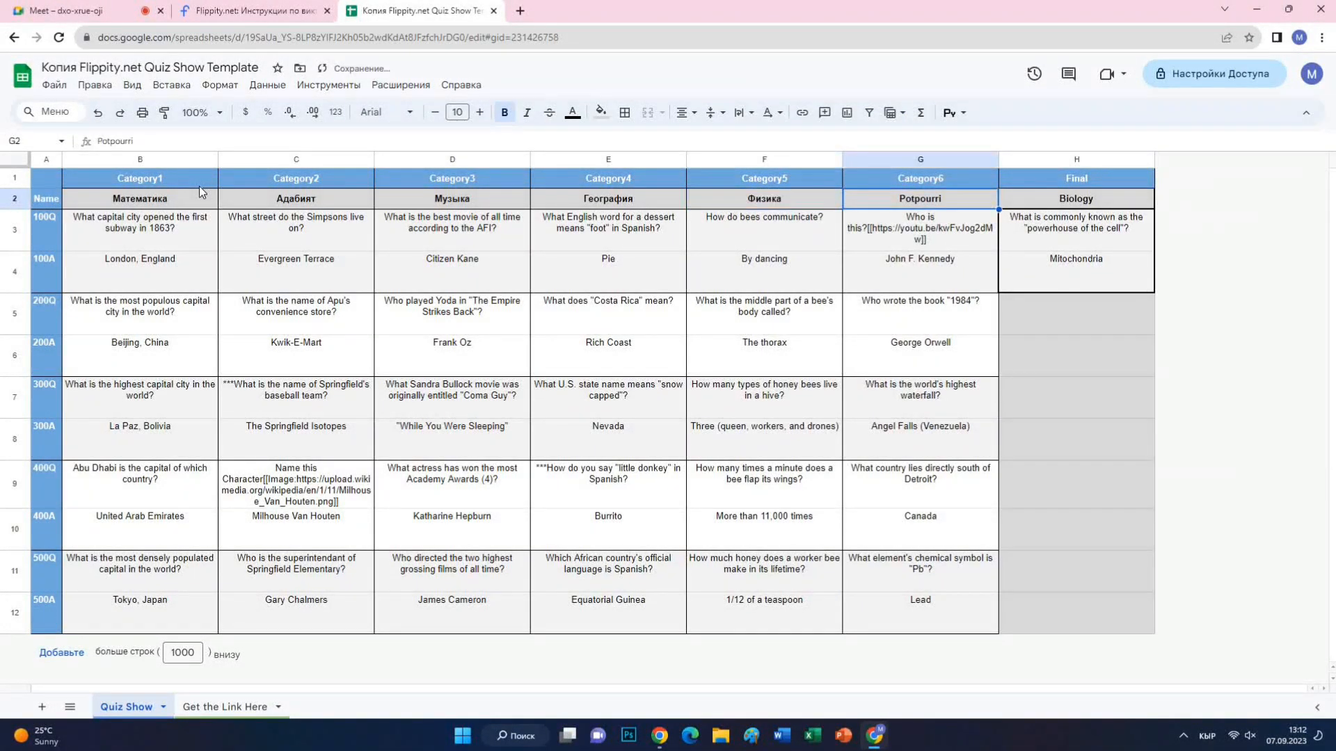
Step: Rename Category6 as "Спорт" and the Final category as "Биология" in row 2
{"action": "type", "text": "Хими"}
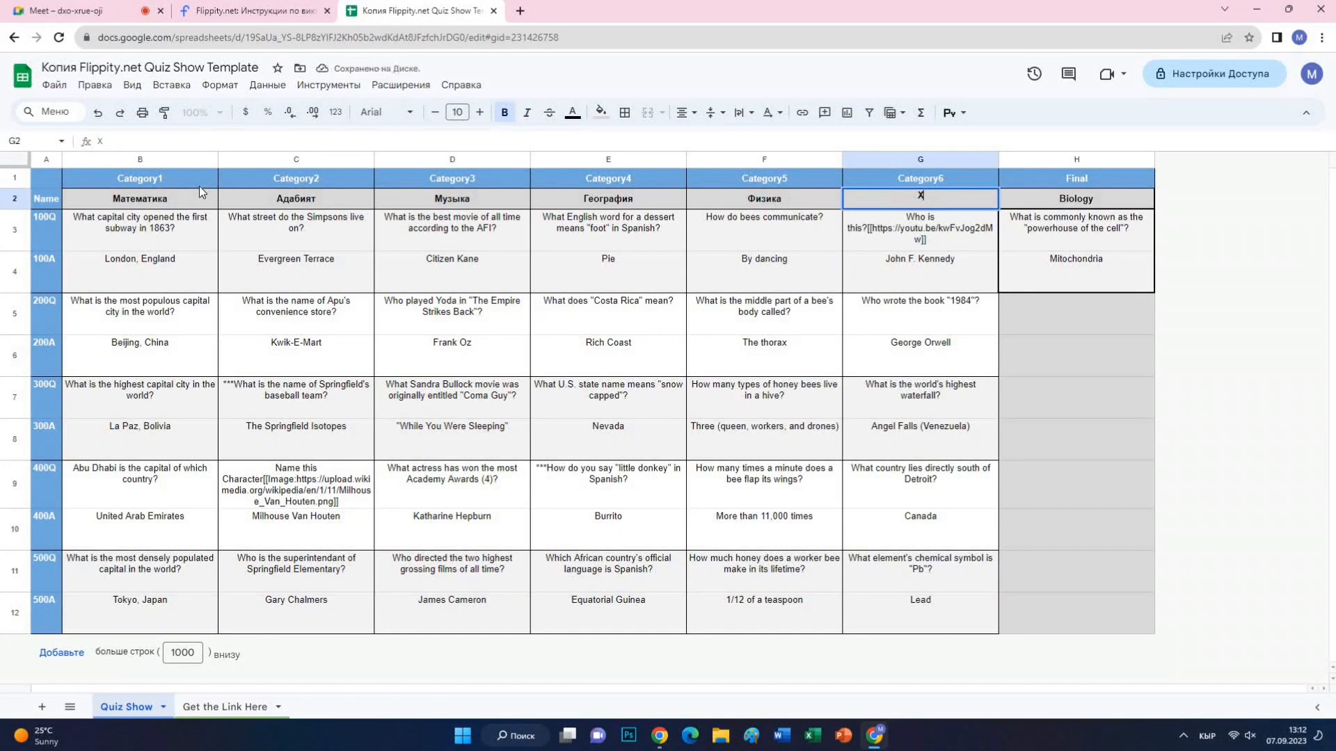
{"action": "key", "text": "BackSpace"}
{"action": "key", "text": "BackSpace"}
{"action": "key", "text": "BackSpace"}
{"action": "key", "text": "BackSpace"}
{"action": "type", "text": "Спорт"}
{"action": "key", "text": "Tab"}
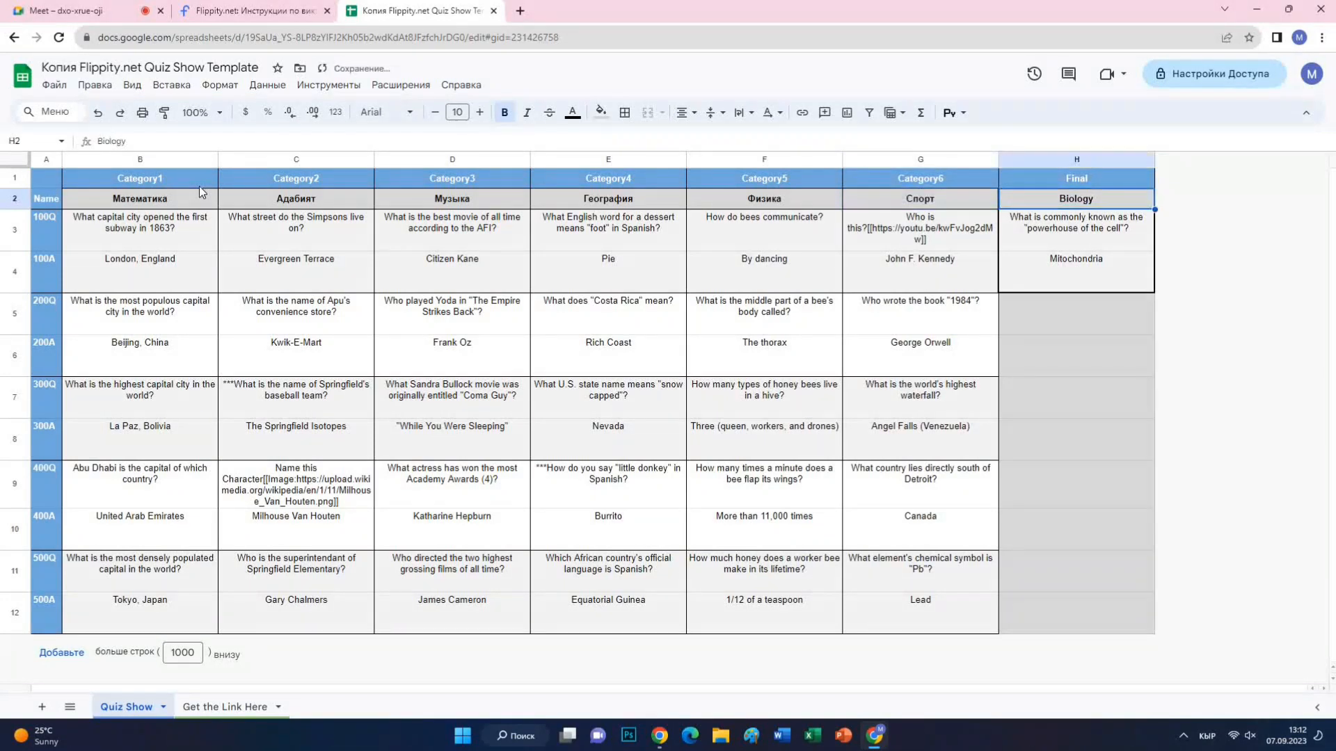
{"action": "type", "text": "Биол"}
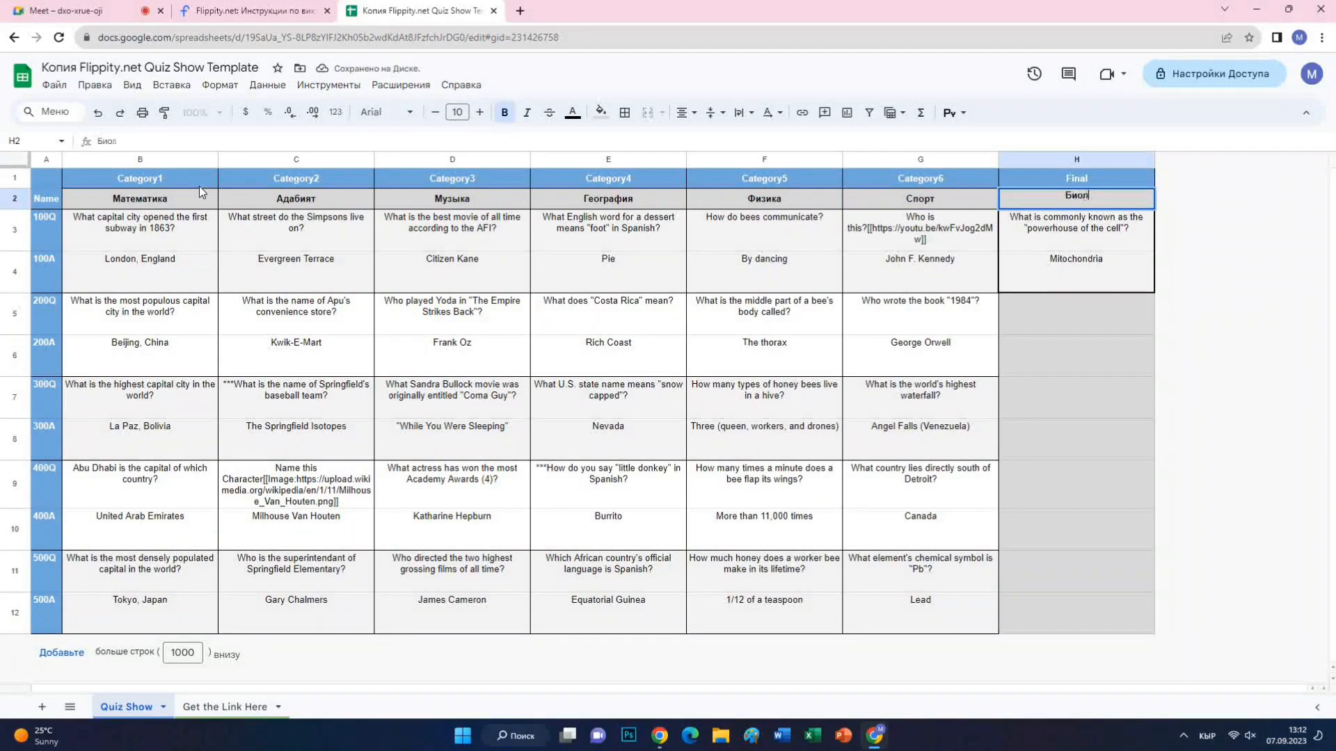
{"action": "type", "text": "огия"}
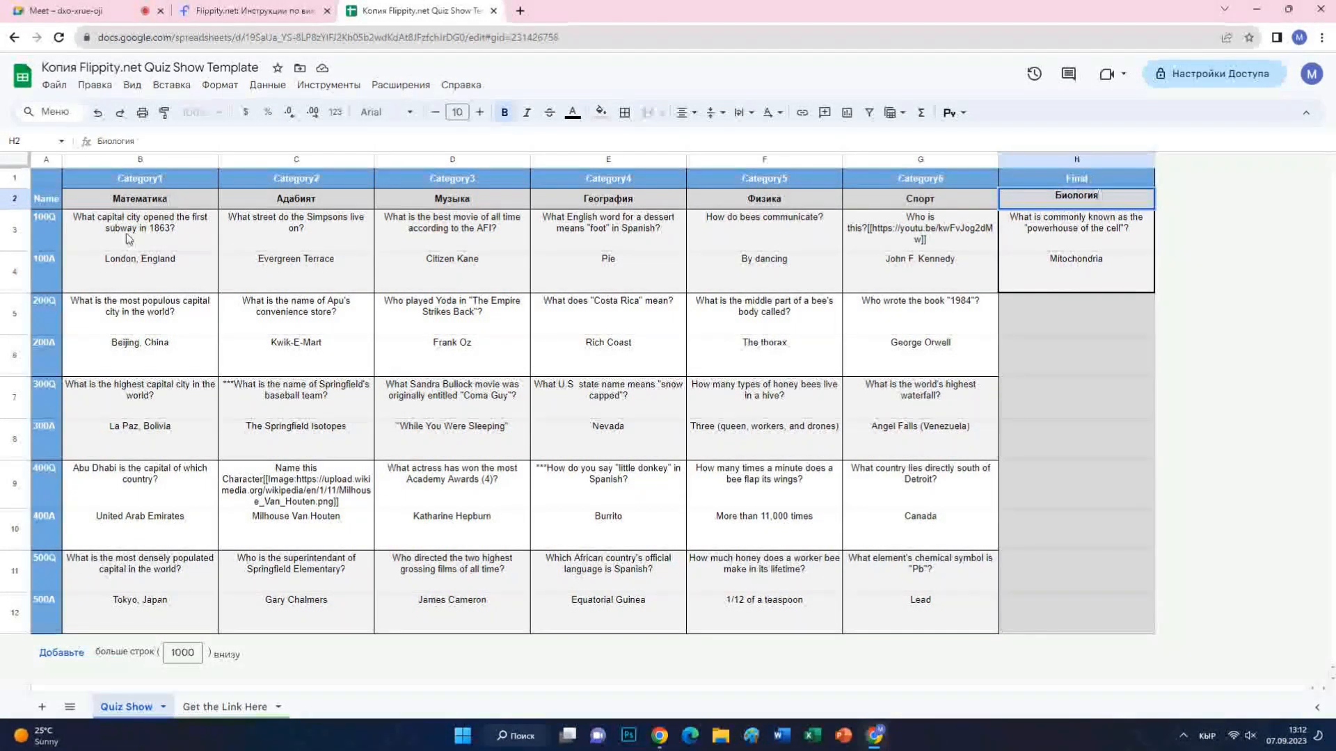
Step: Replace the 100-point Математика question in B3 with "Математикада каалагандай сандарды жазуу үчүн канча цифра колдонулат?"
{"action": "left_click", "coordinate": [149, 238]}
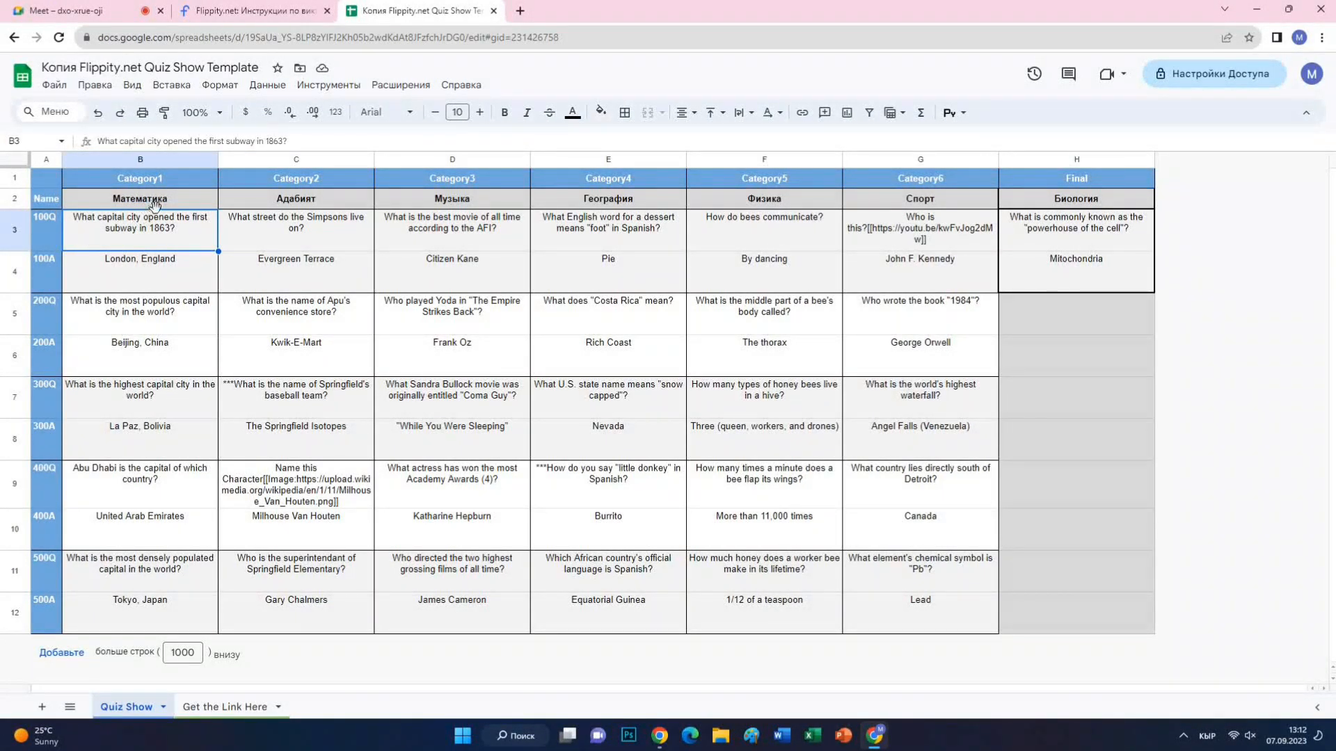
{"action": "type", "text": "М"}
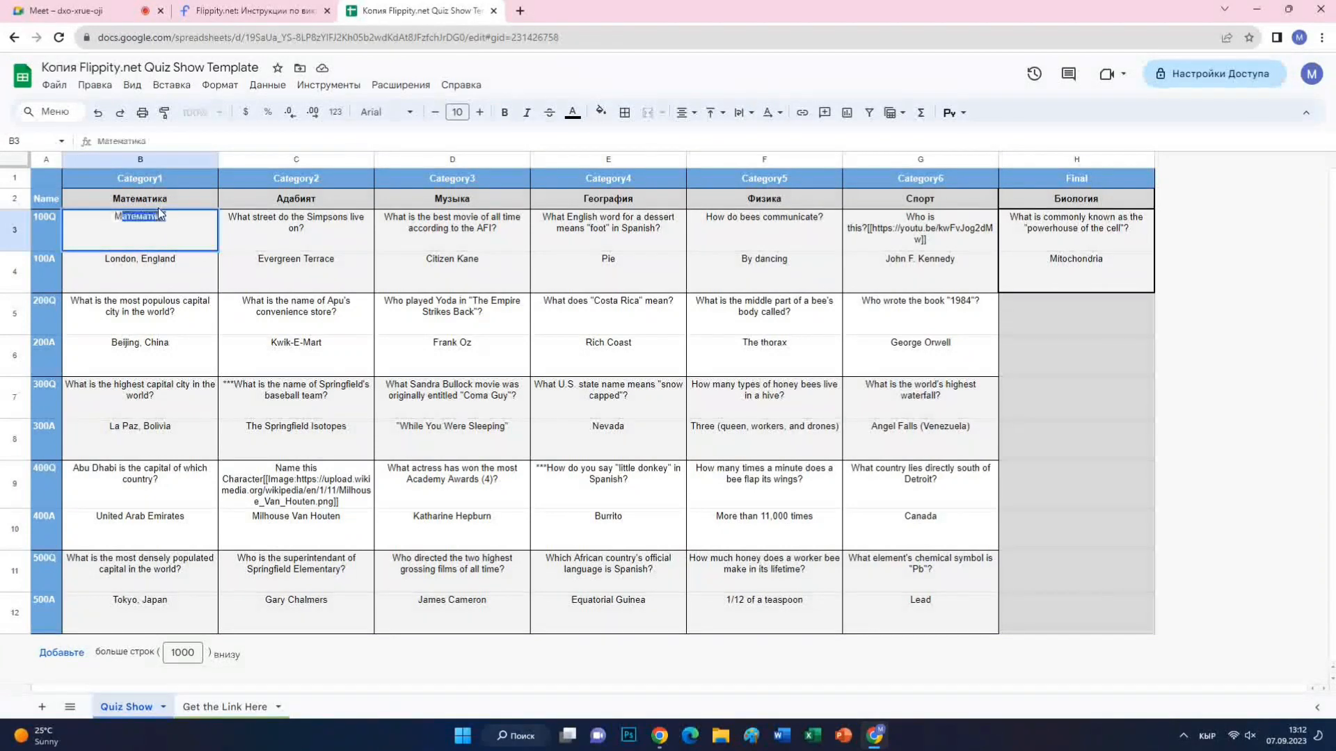
{"action": "type", "text": "атематикада каалагандай са"}
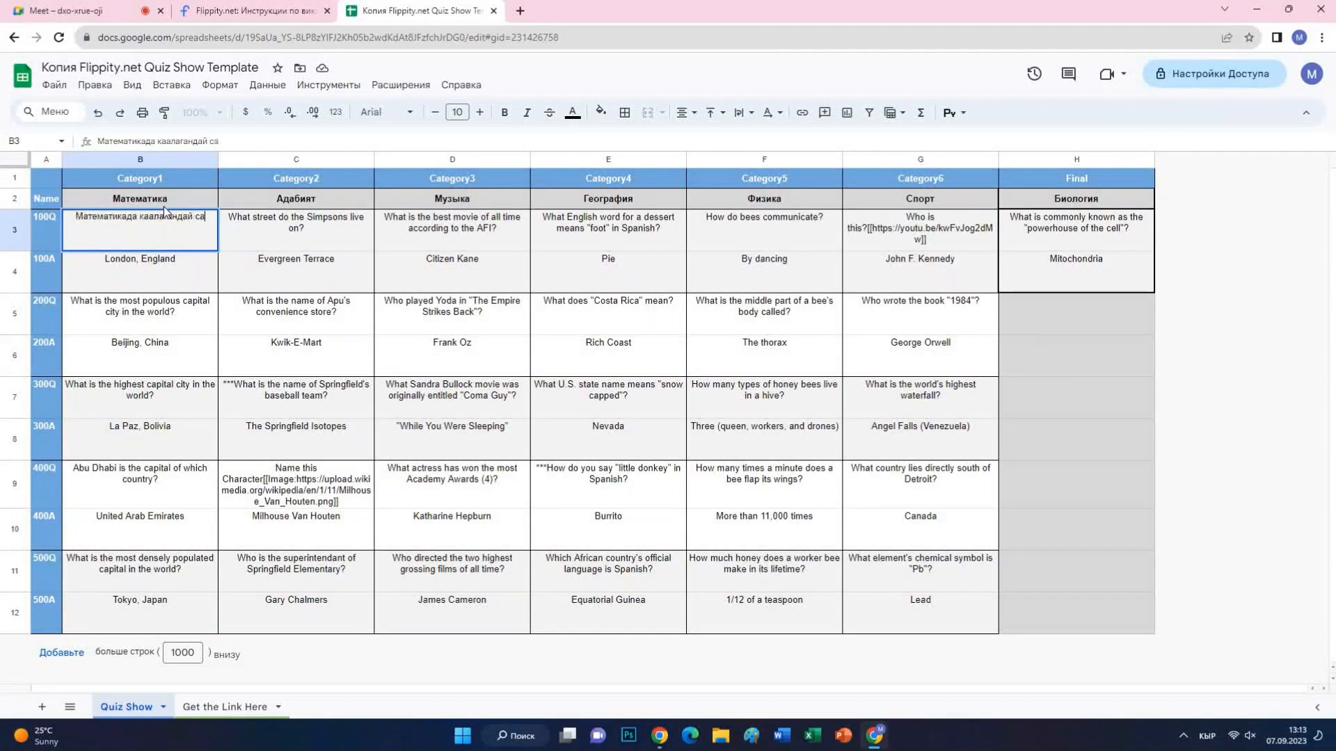
{"action": "type", "text": "ндарды"}
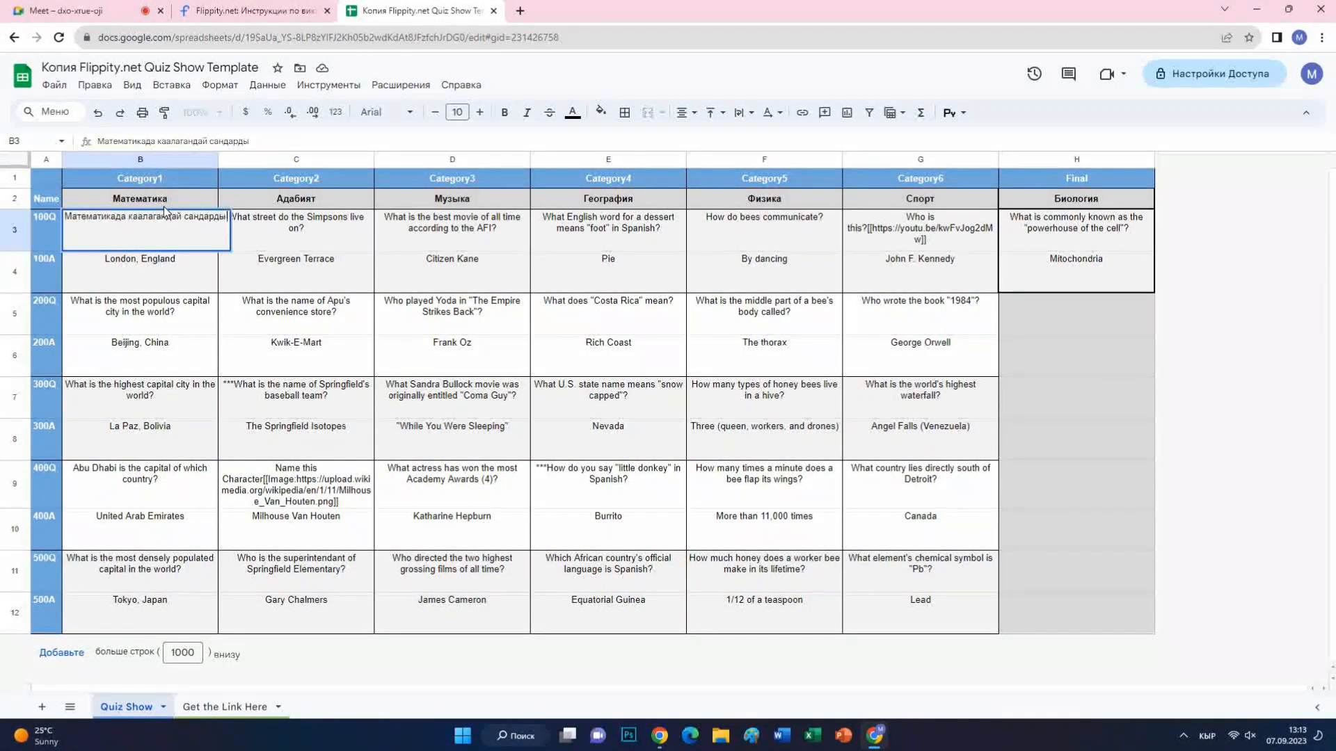
{"action": "type", "text": " жазуу"}
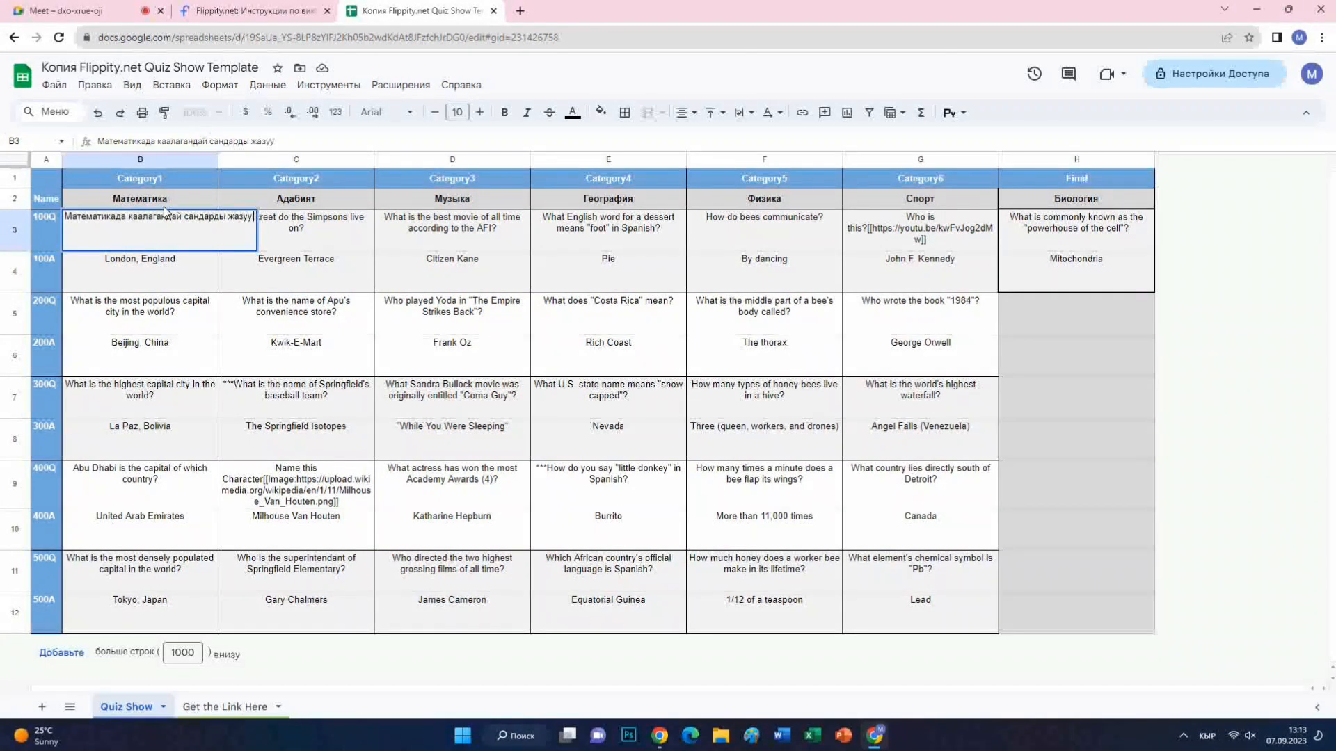
{"action": "type", "text": " үчүн"}
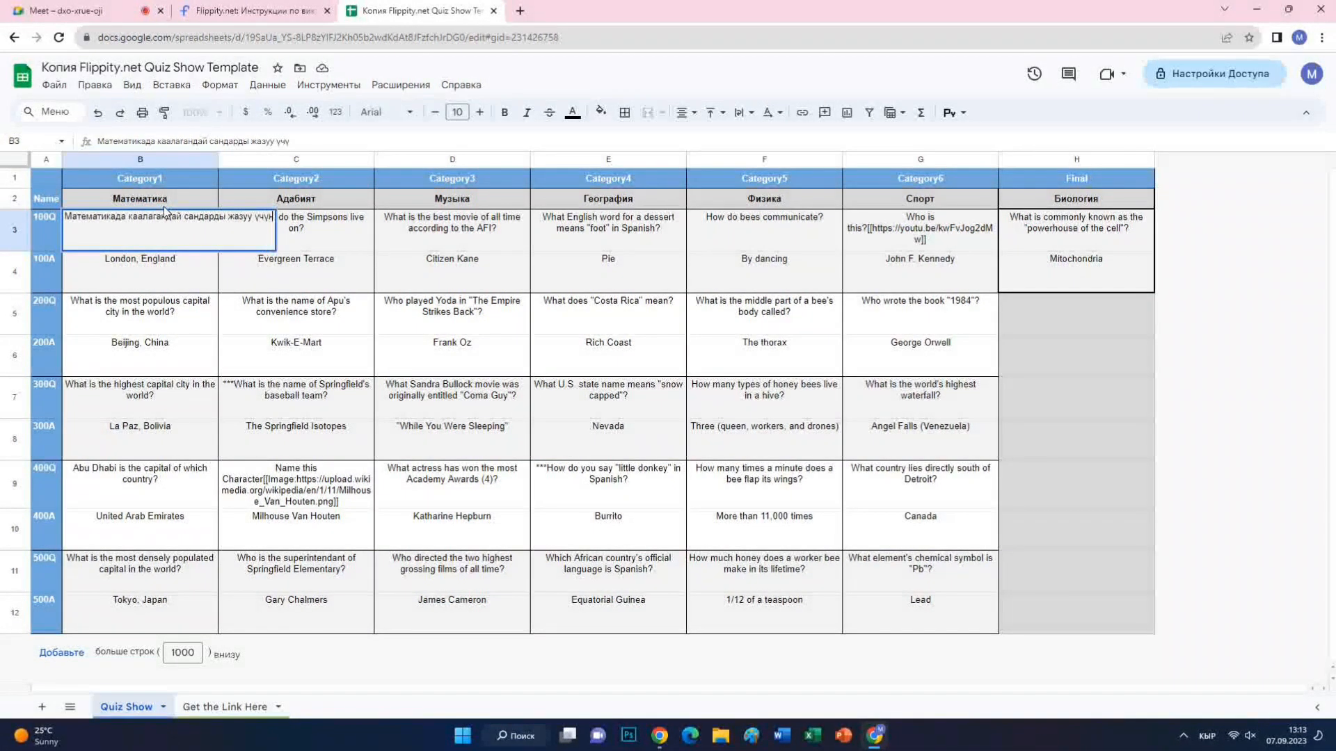
{"action": "type", "text": " канча ци"}
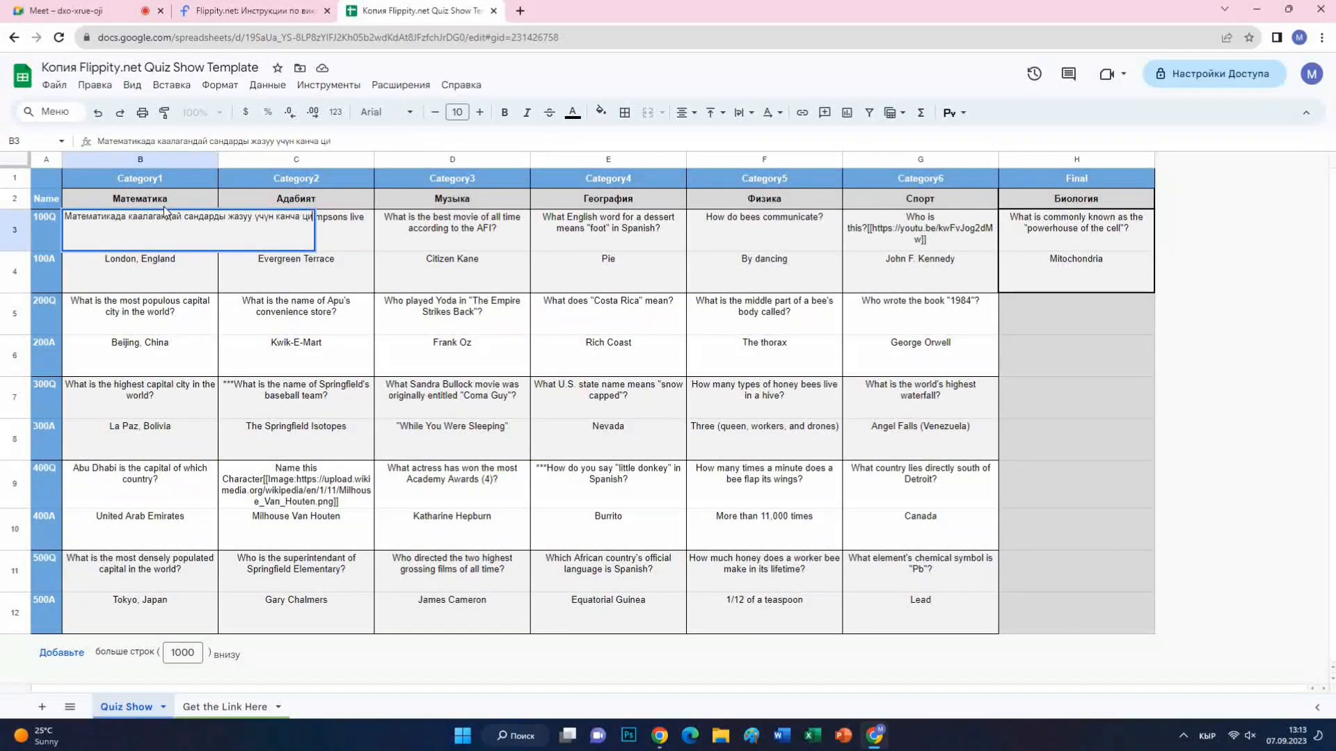
{"action": "type", "text": "фра кол"}
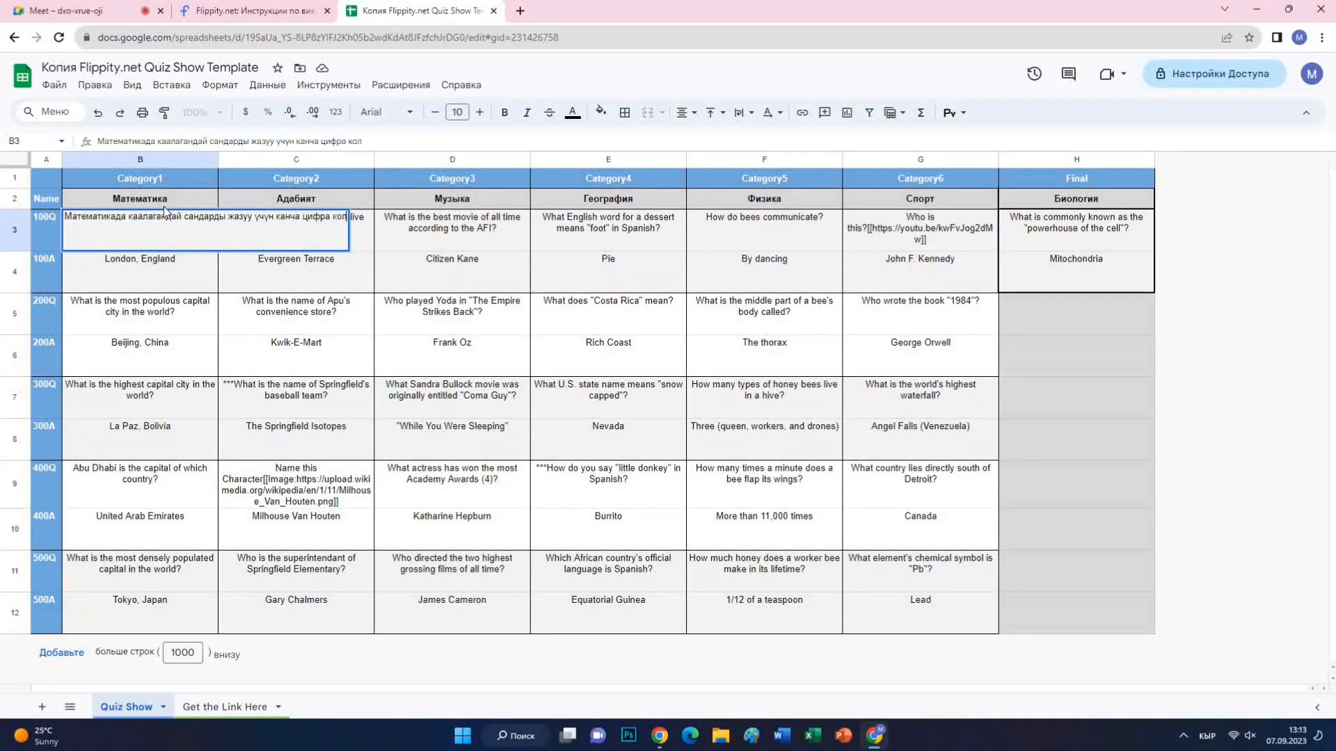
{"action": "type", "text": "донулат"}
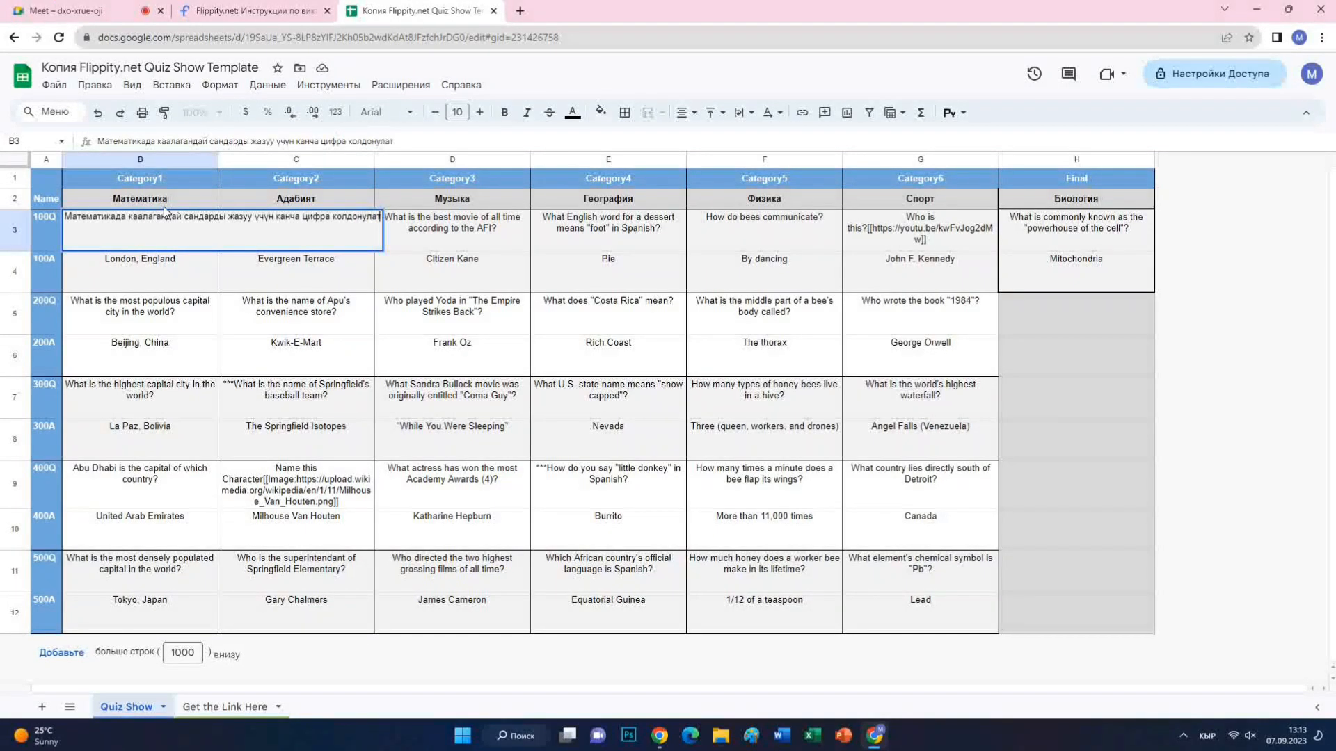
{"action": "type", "text": "?"}
Step: Set the 100-point Математика answer in B4 to "10 цифра"
{"action": "left_click", "coordinate": [118, 269]}
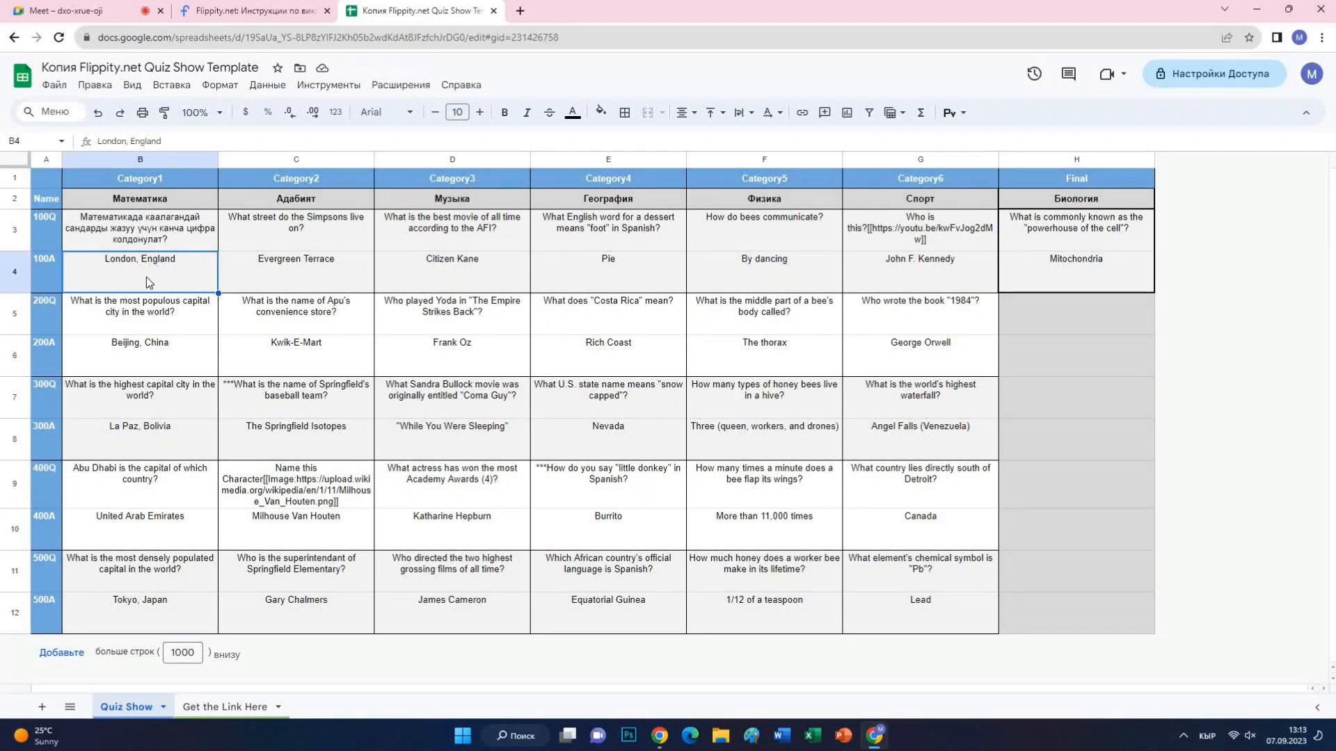
{"action": "type", "text": "1"}
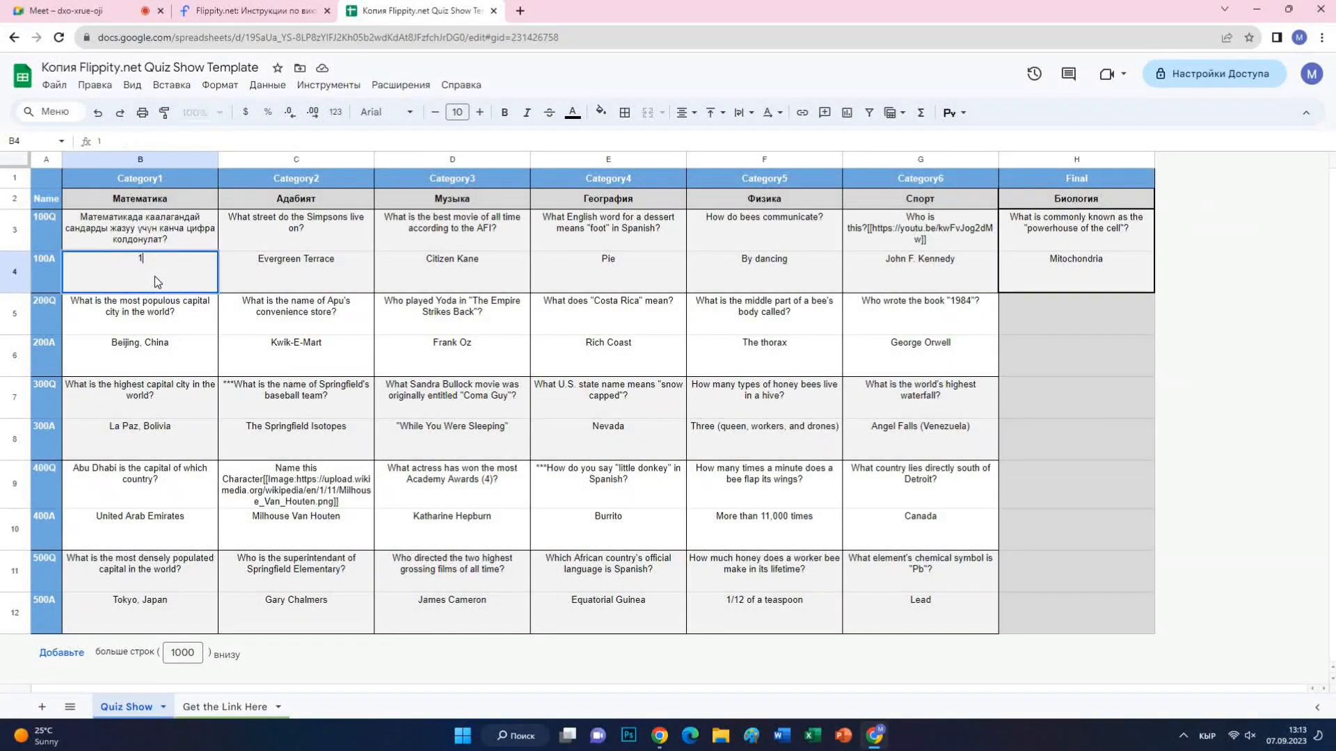
{"action": "type", "text": "0 цифра"}
Step: Set the 200-point Математика question in B5 to "Эң кичине натуоралдык санды атагыла?" and its answer in B6 to 1
{"action": "left_click", "coordinate": [123, 311]}
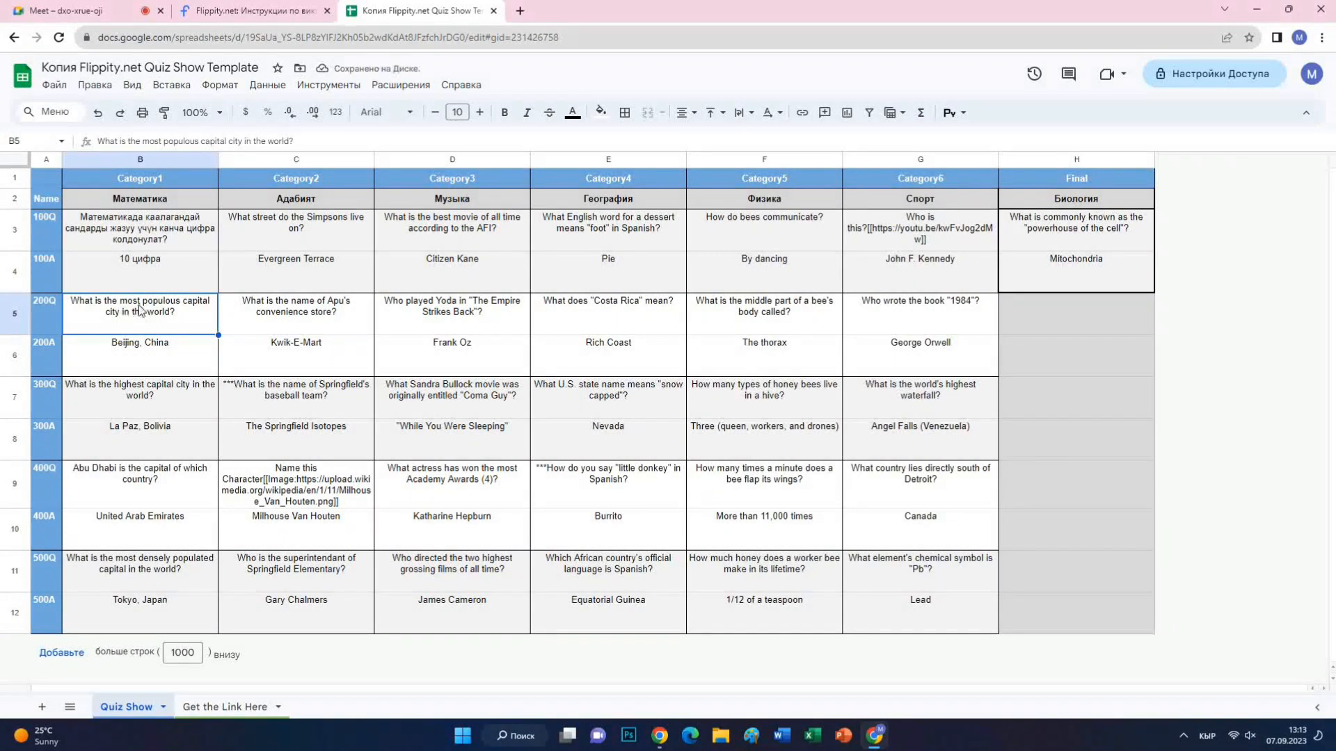
{"action": "key", "text": "BackSpace"}
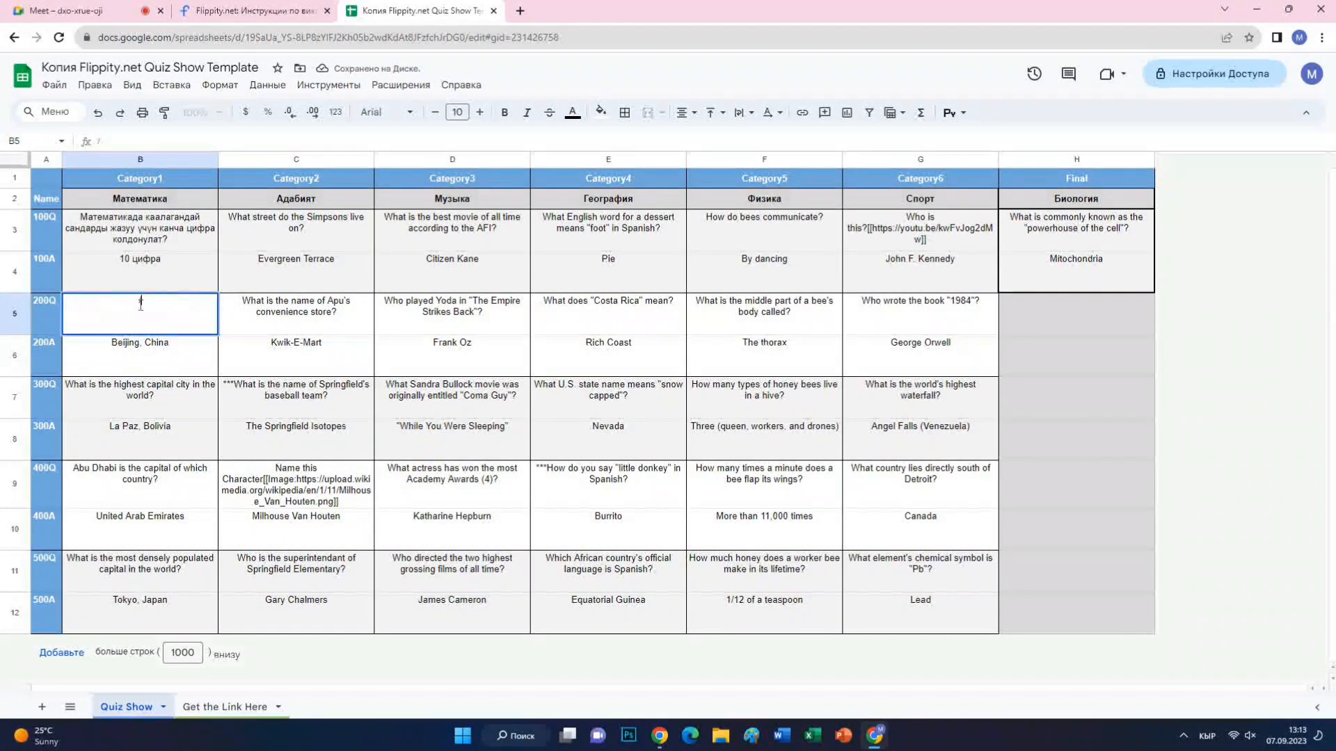
{"action": "type", "text": "Эң кичине нат"}
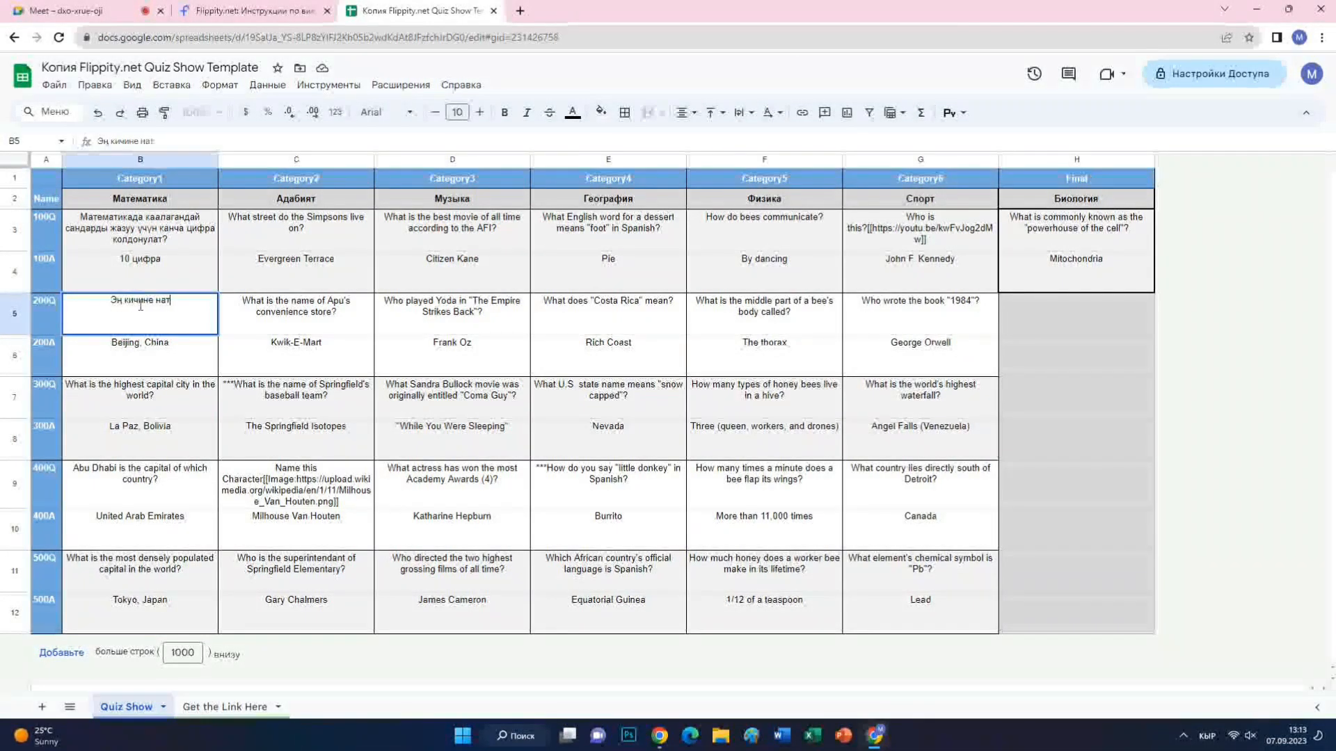
{"action": "type", "text": "урралдык санды "}
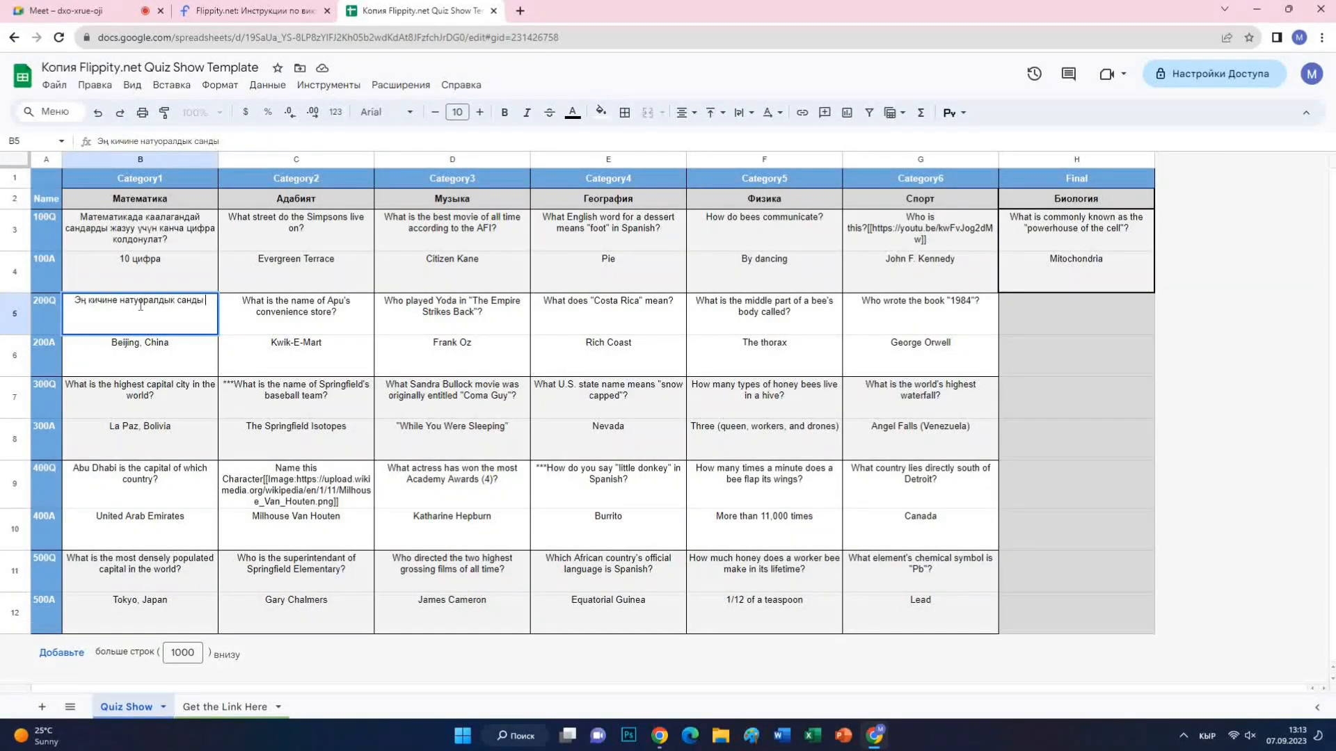
{"action": "type", "text": "атагыла"}
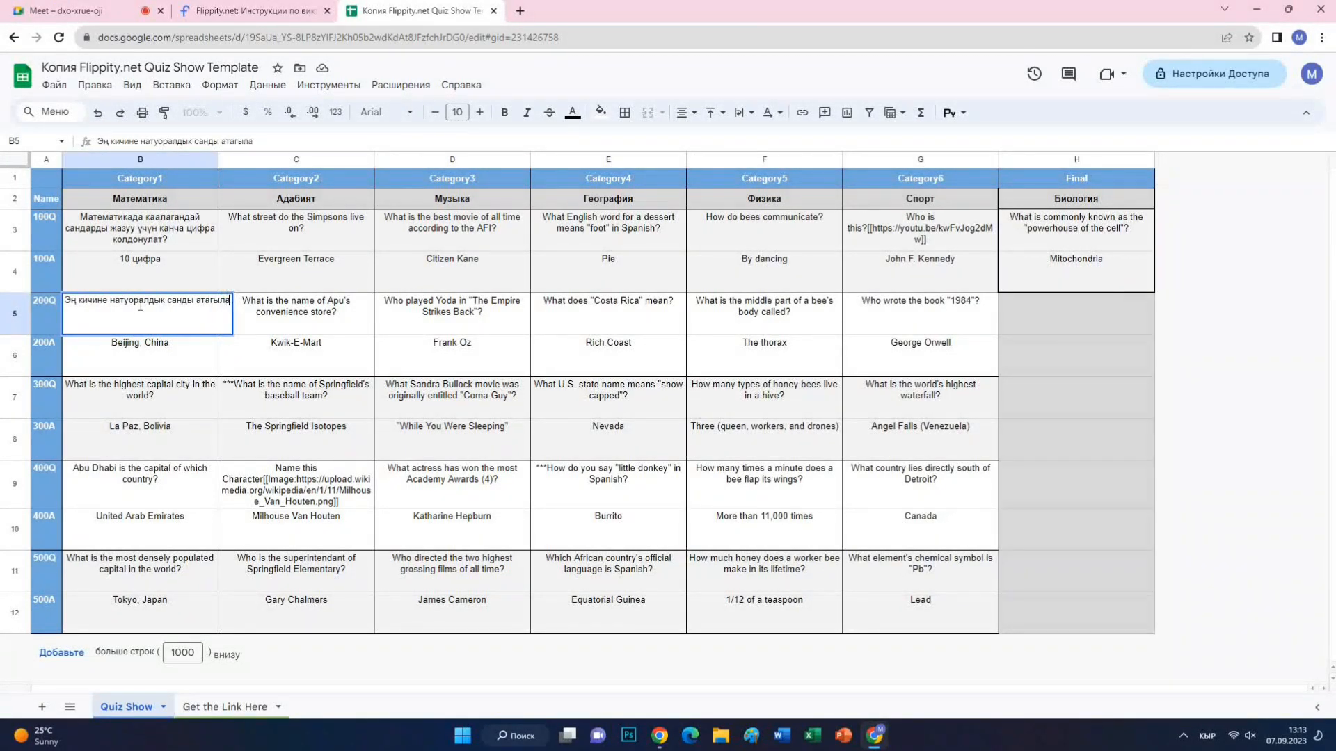
{"action": "type", "text": "?"}
{"action": "key", "text": "Return"}
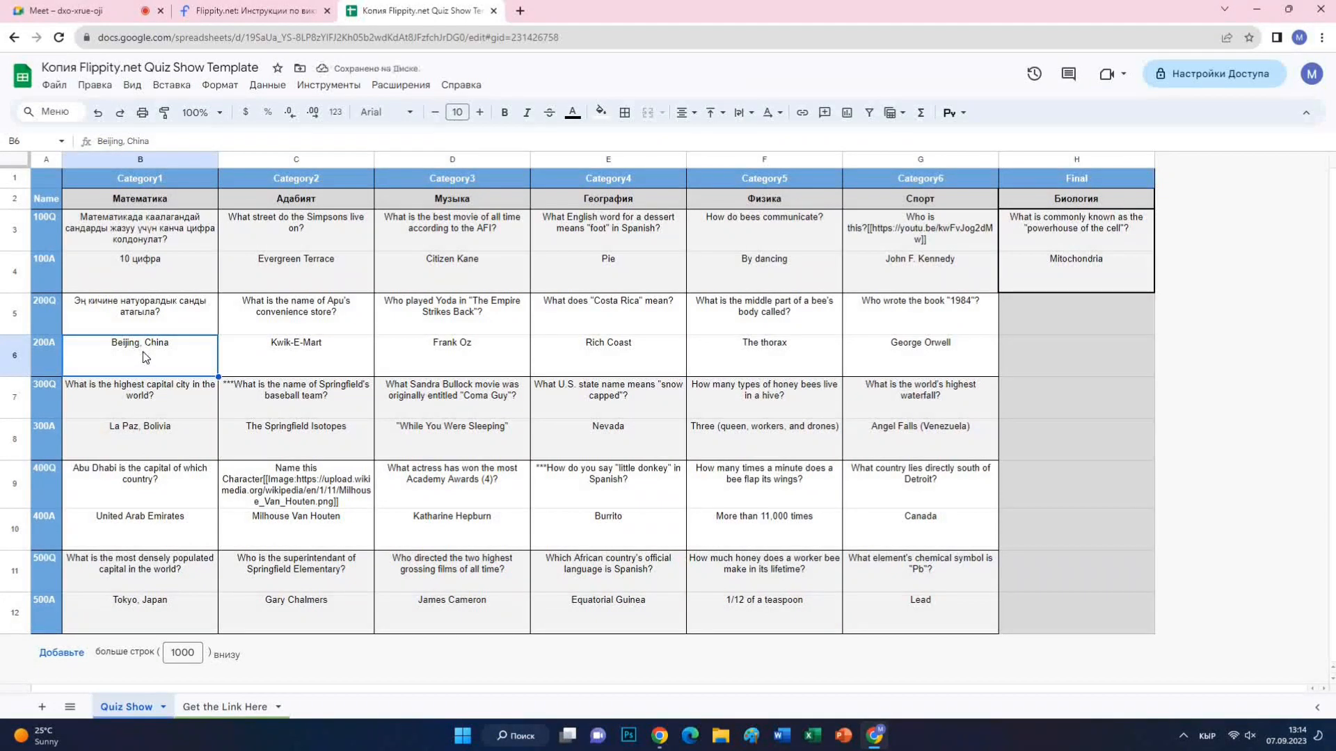
{"action": "type", "text": "1"}
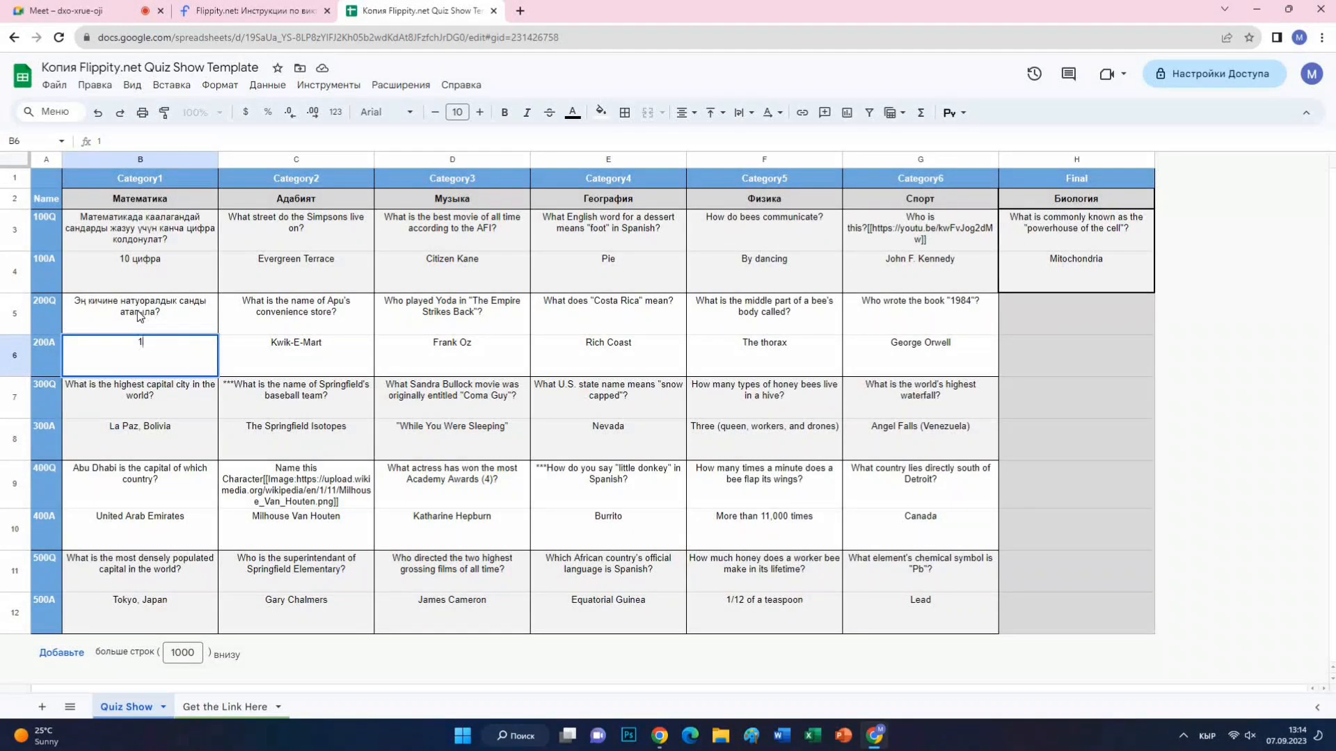
Step: Open the B5 question for editing at its end, and search Google Images for "числа" in a new browser tab
{"action": "left_click", "coordinate": [141, 319]}
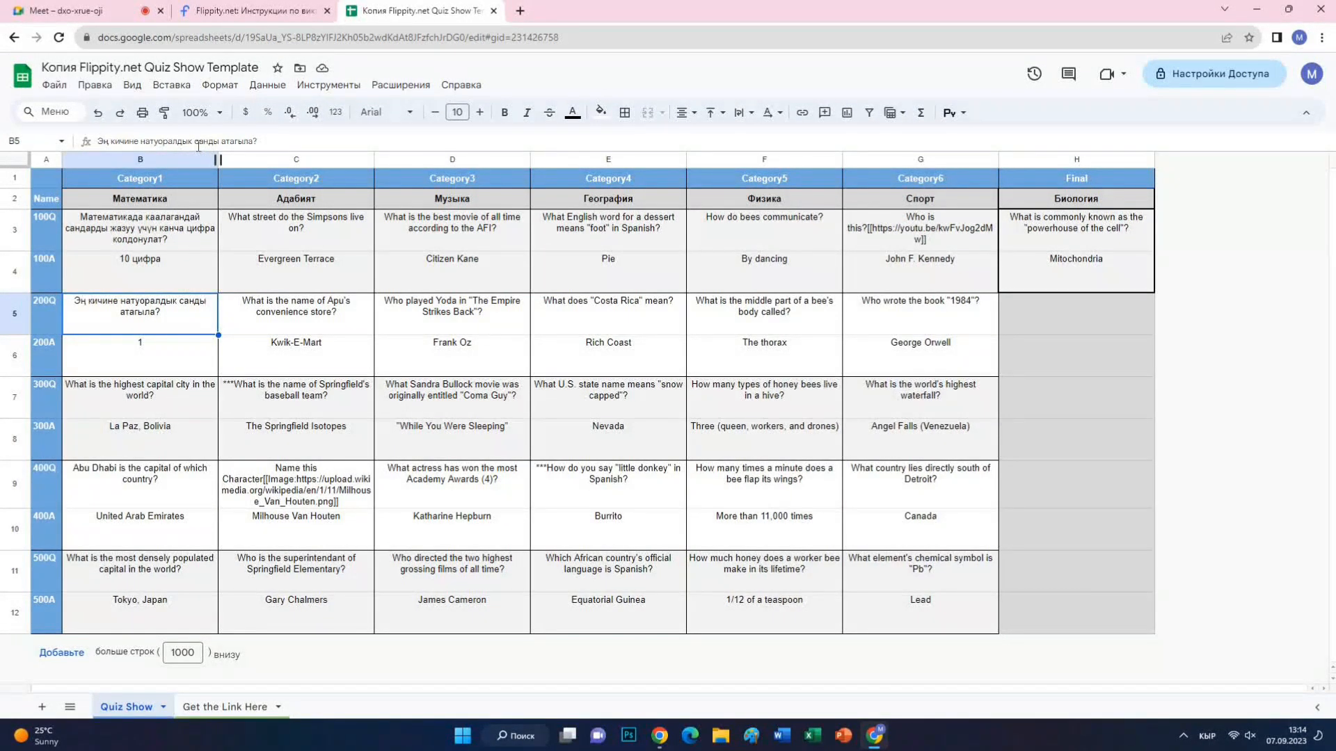
{"action": "left_click", "coordinate": [268, 140]}
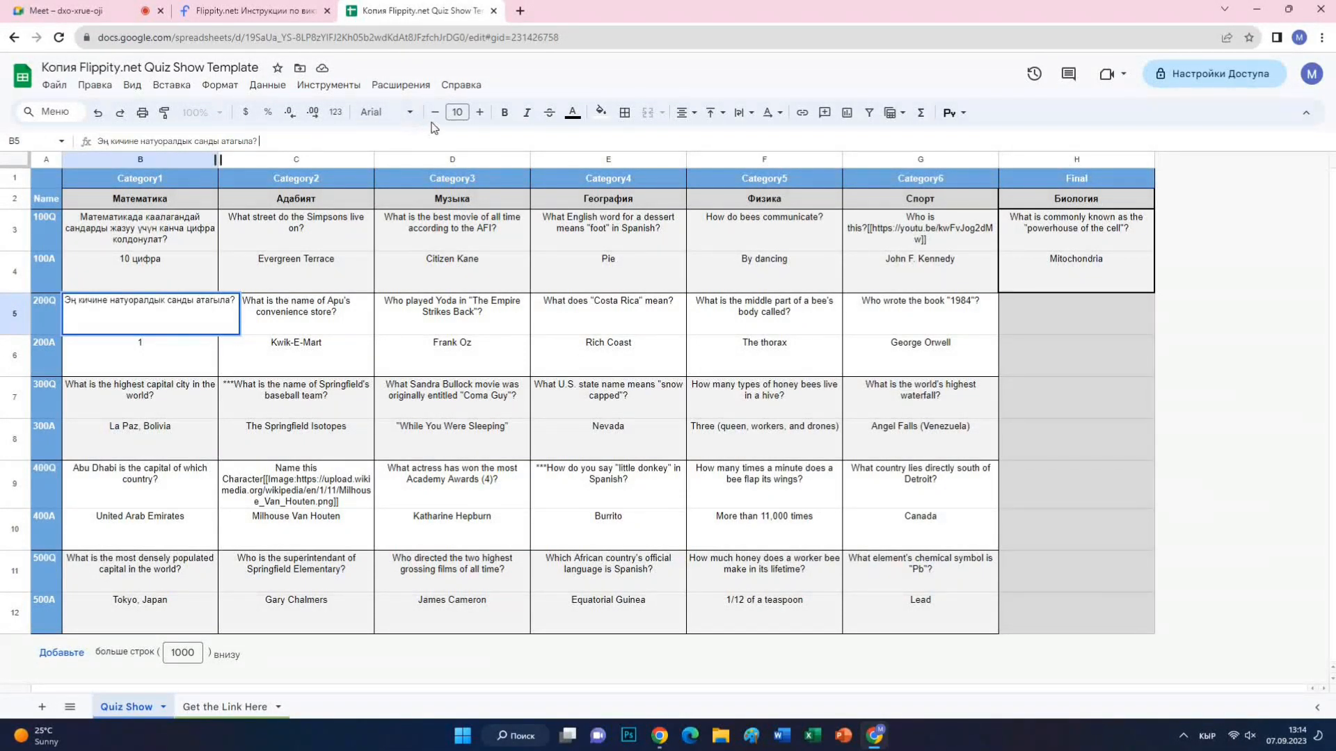
{"action": "left_click", "coordinate": [520, 12]}
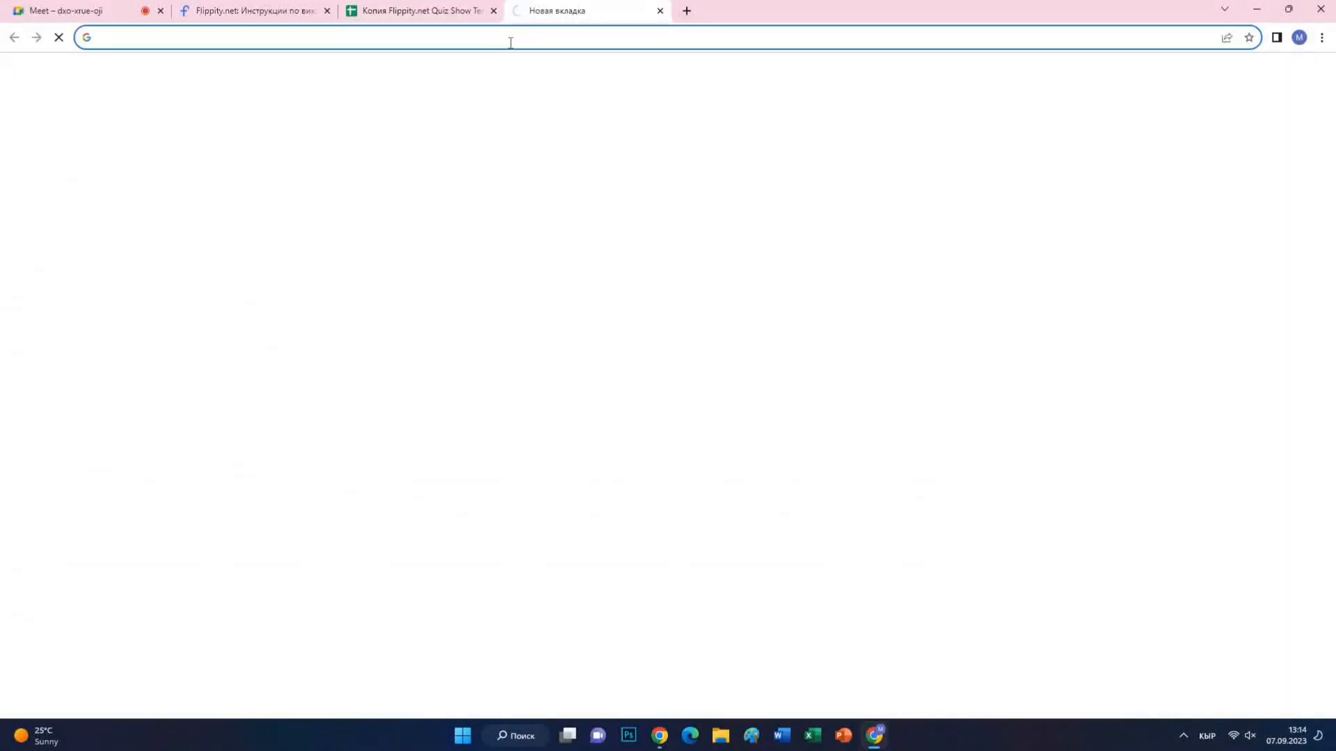
{"action": "left_click", "coordinate": [436, 41]}
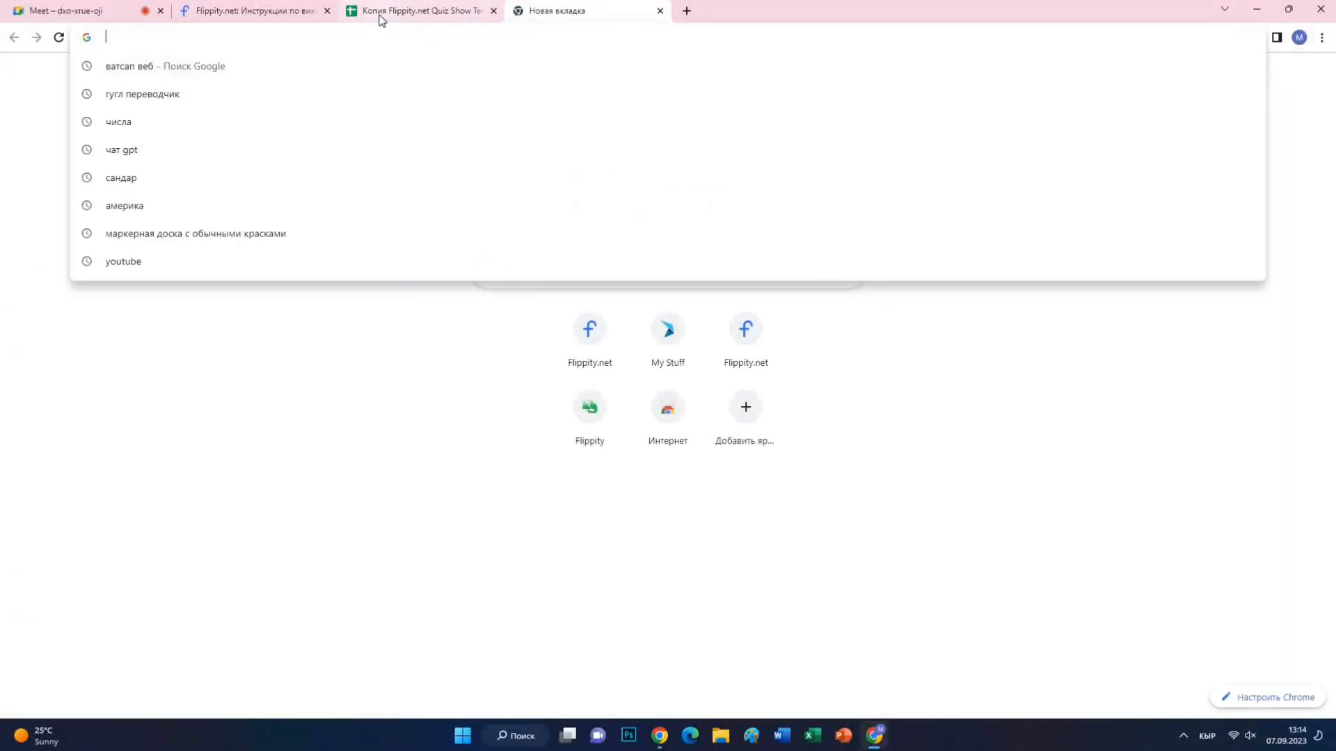
{"action": "type", "text": "числа"}
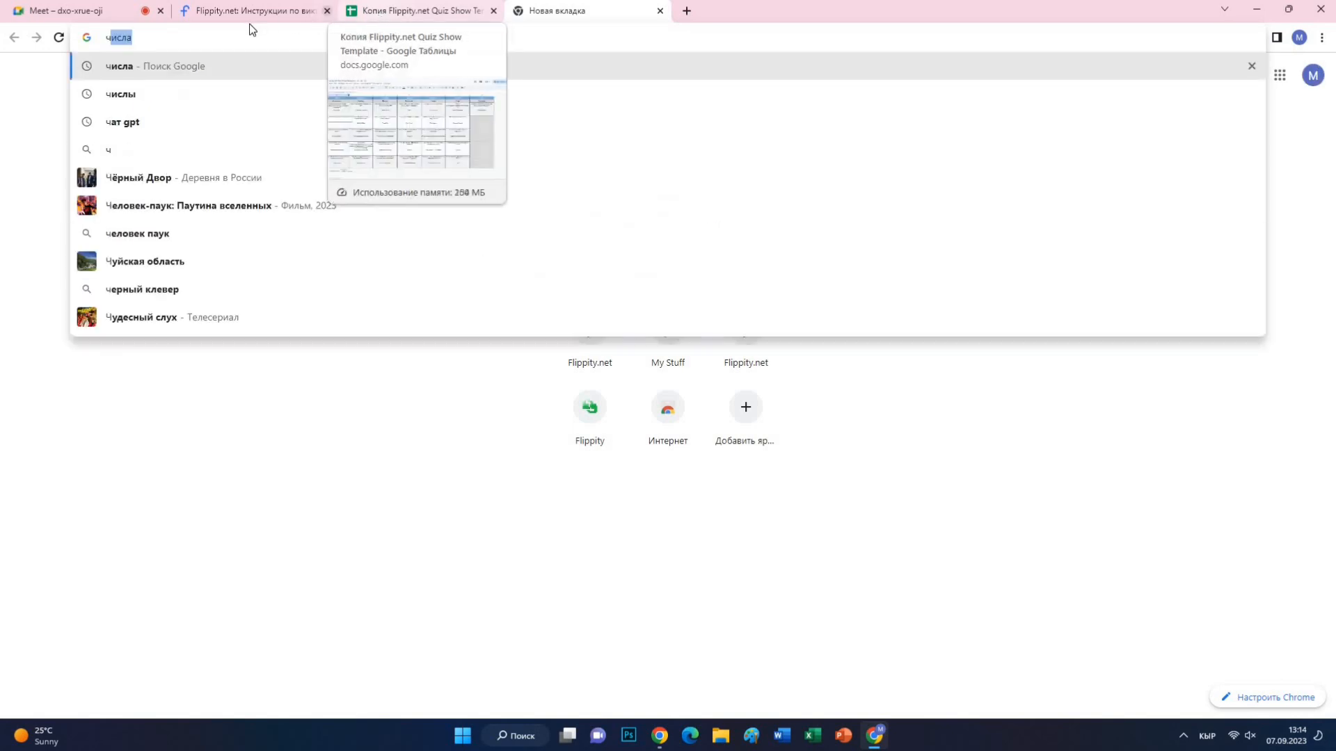
{"action": "key", "text": "Return"}
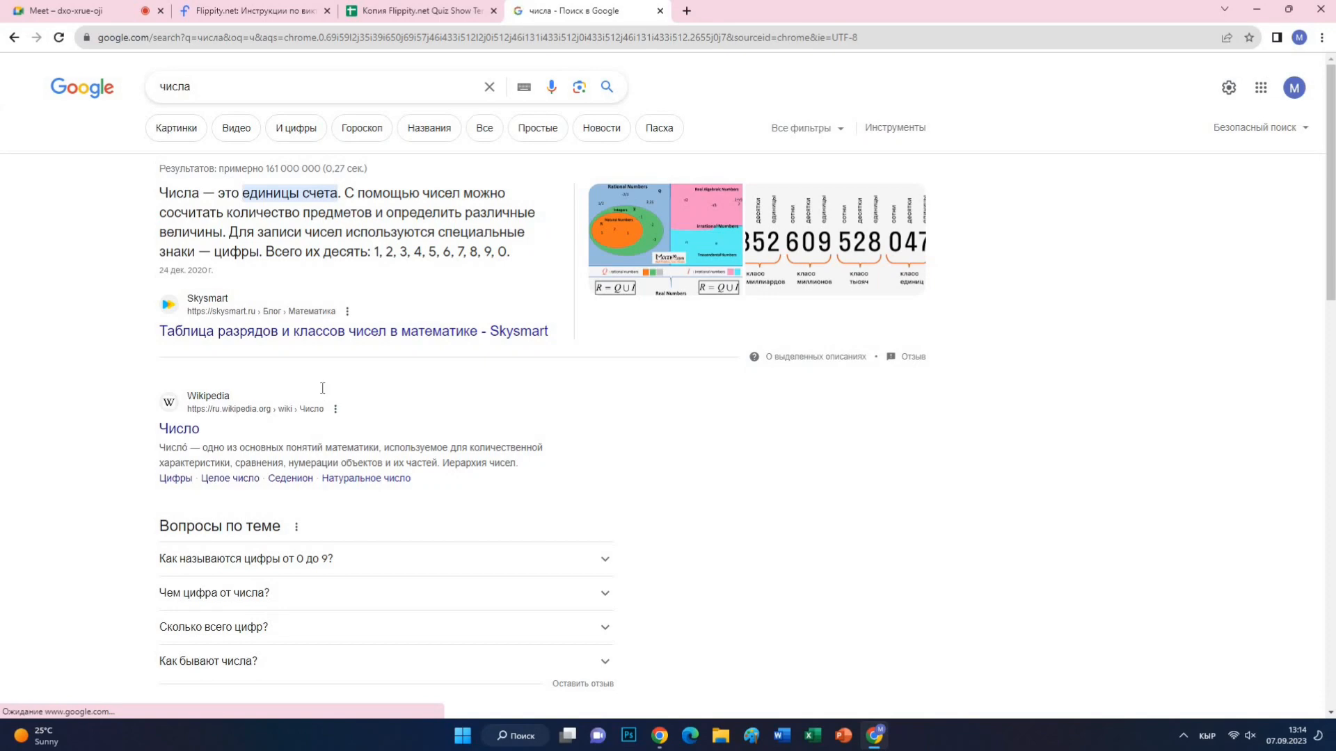
{"action": "scroll", "coordinate": [322, 388], "scroll_direction": "down", "scroll_amount": 2}
{"action": "scroll", "coordinate": [323, 389], "scroll_direction": "up", "scroll_amount": 2}
{"action": "left_click", "coordinate": [183, 133]}
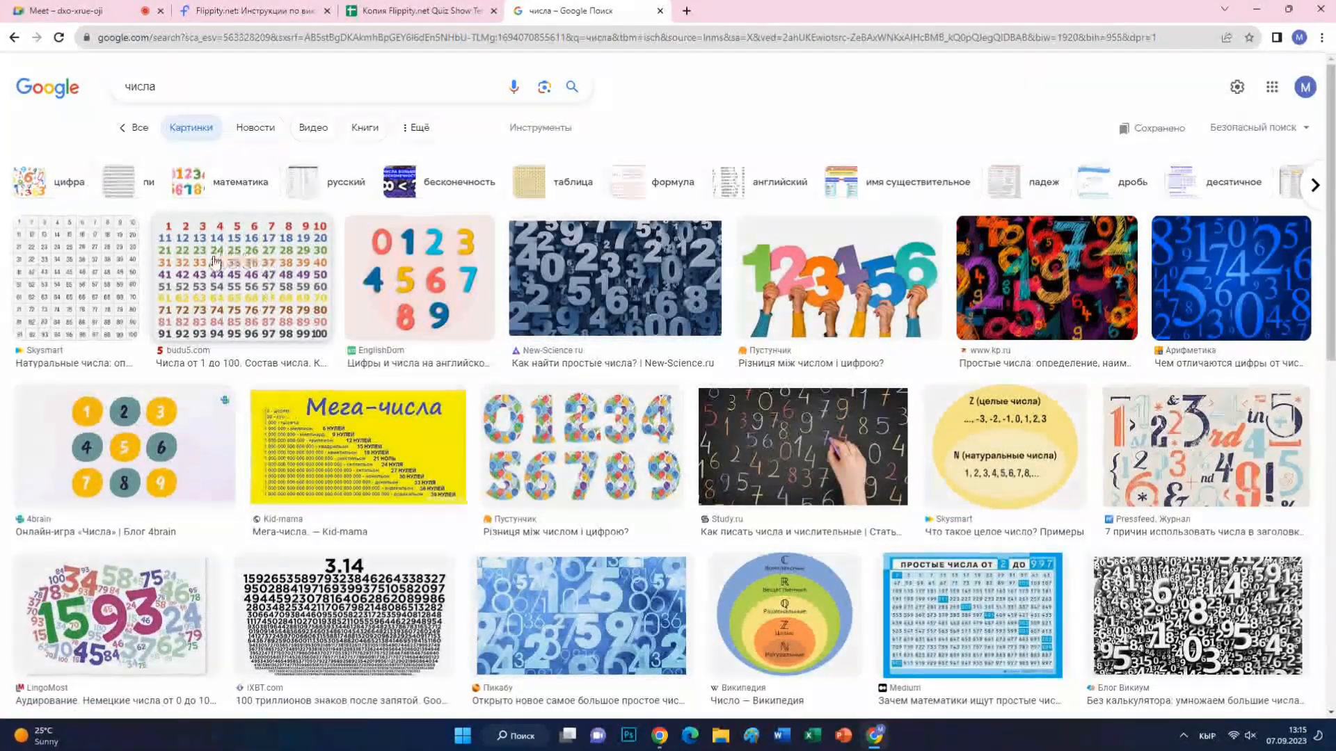
Step: Preview the budu5.com picture of coloured numbers from 1 to 100 and copy its image URL
{"action": "left_click", "coordinate": [249, 284]}
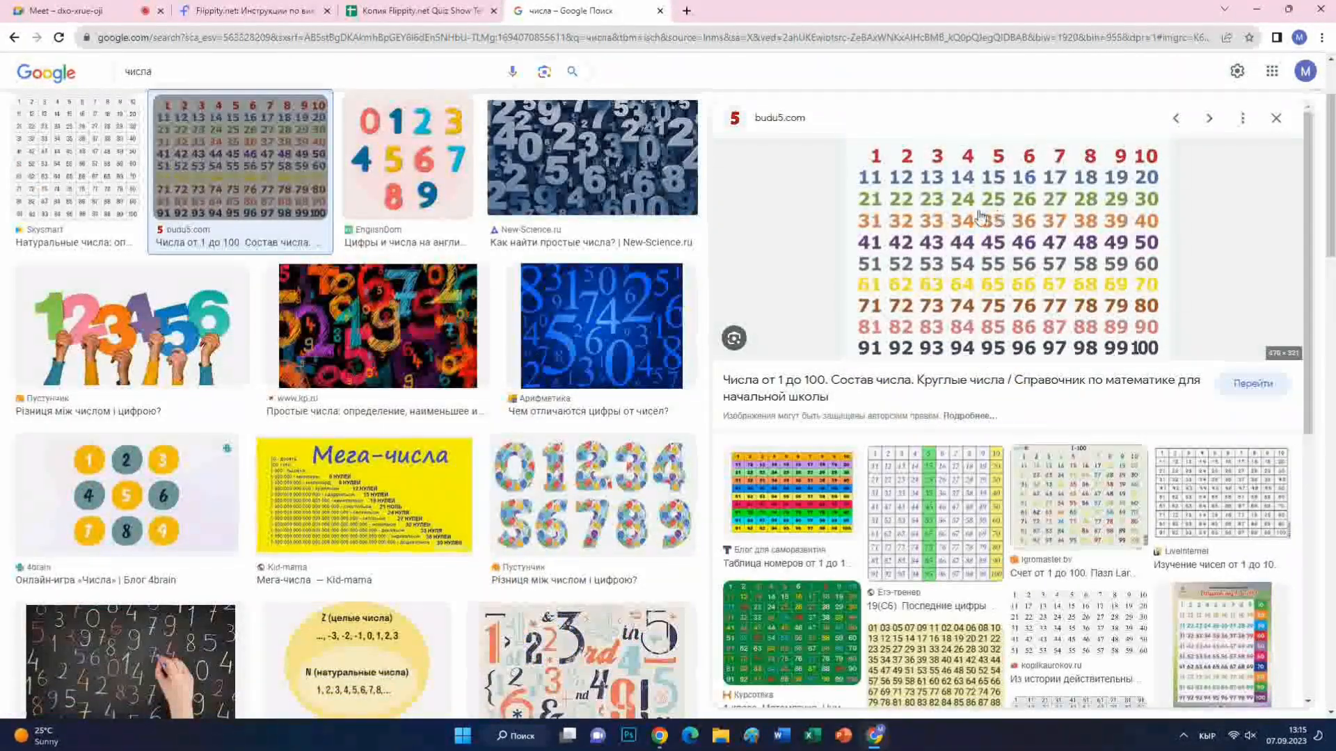
{"action": "right_click", "coordinate": [996, 266]}
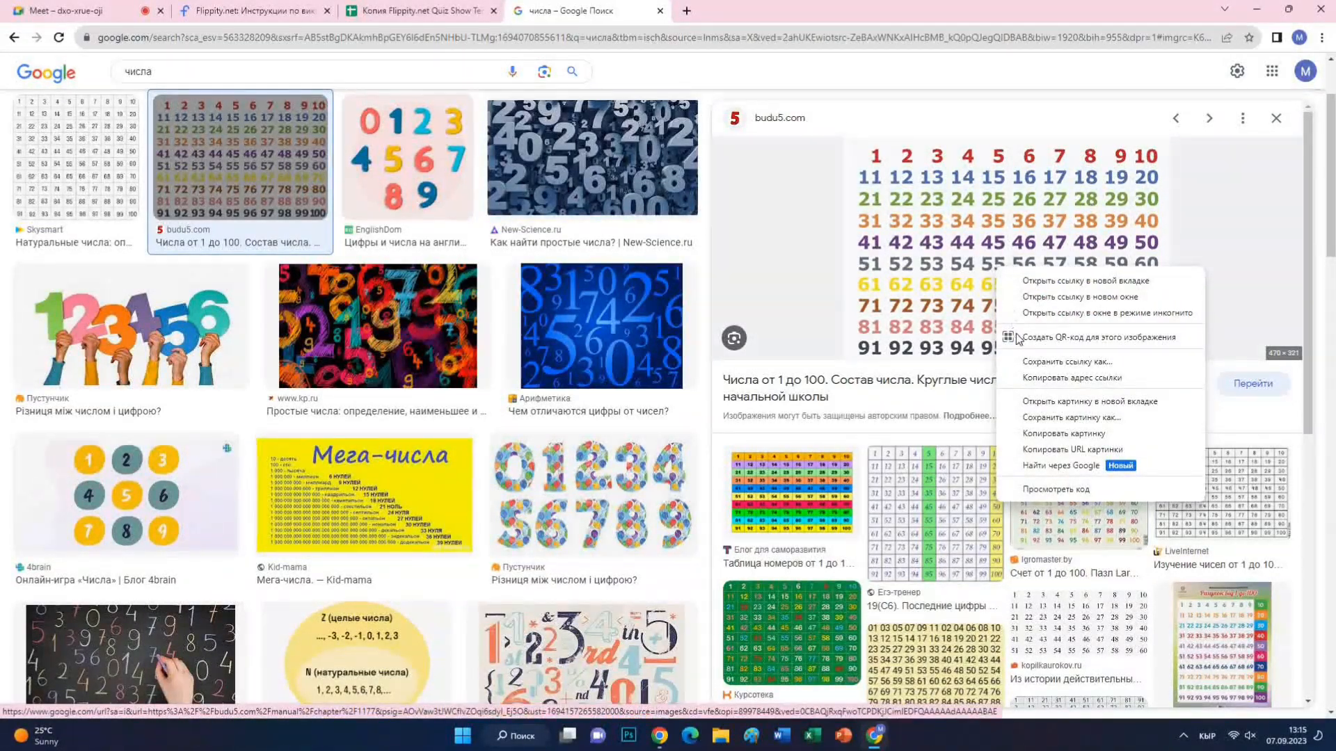
{"action": "left_click", "coordinate": [1058, 453]}
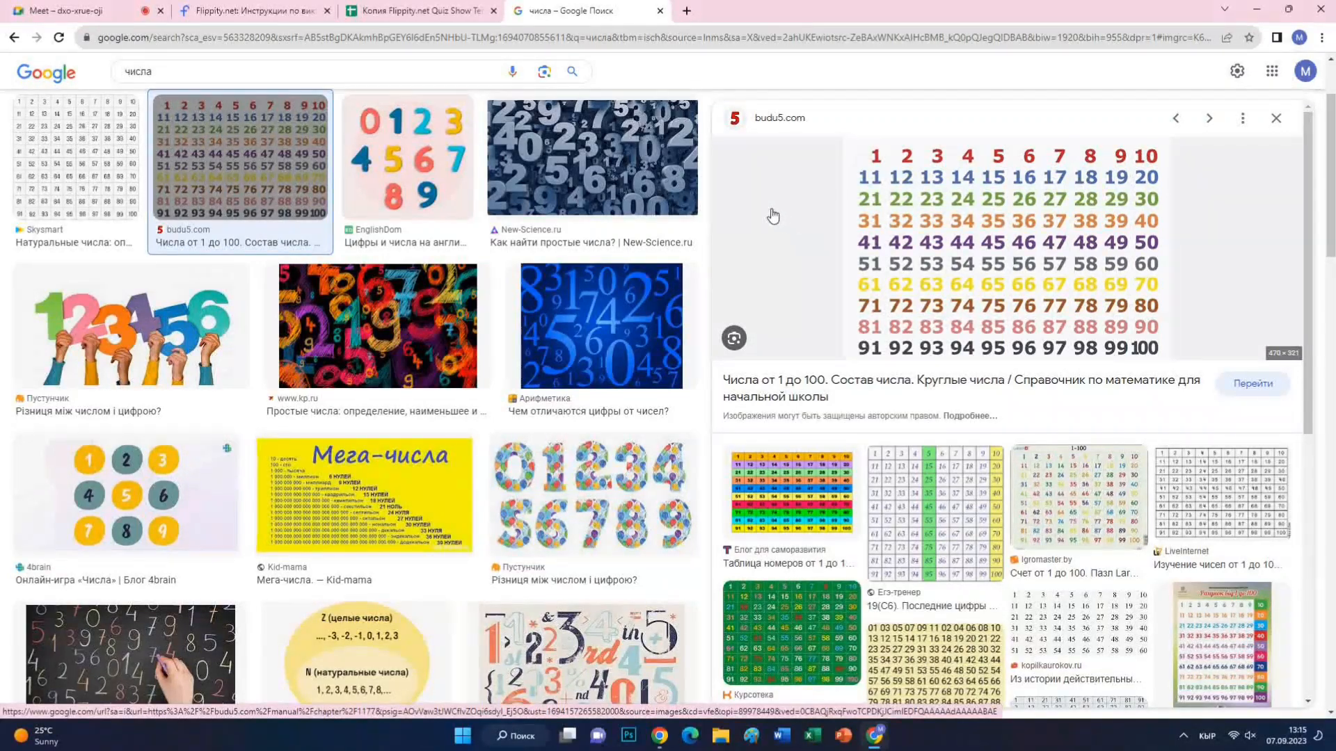
{"action": "left_click", "coordinate": [423, 11]}
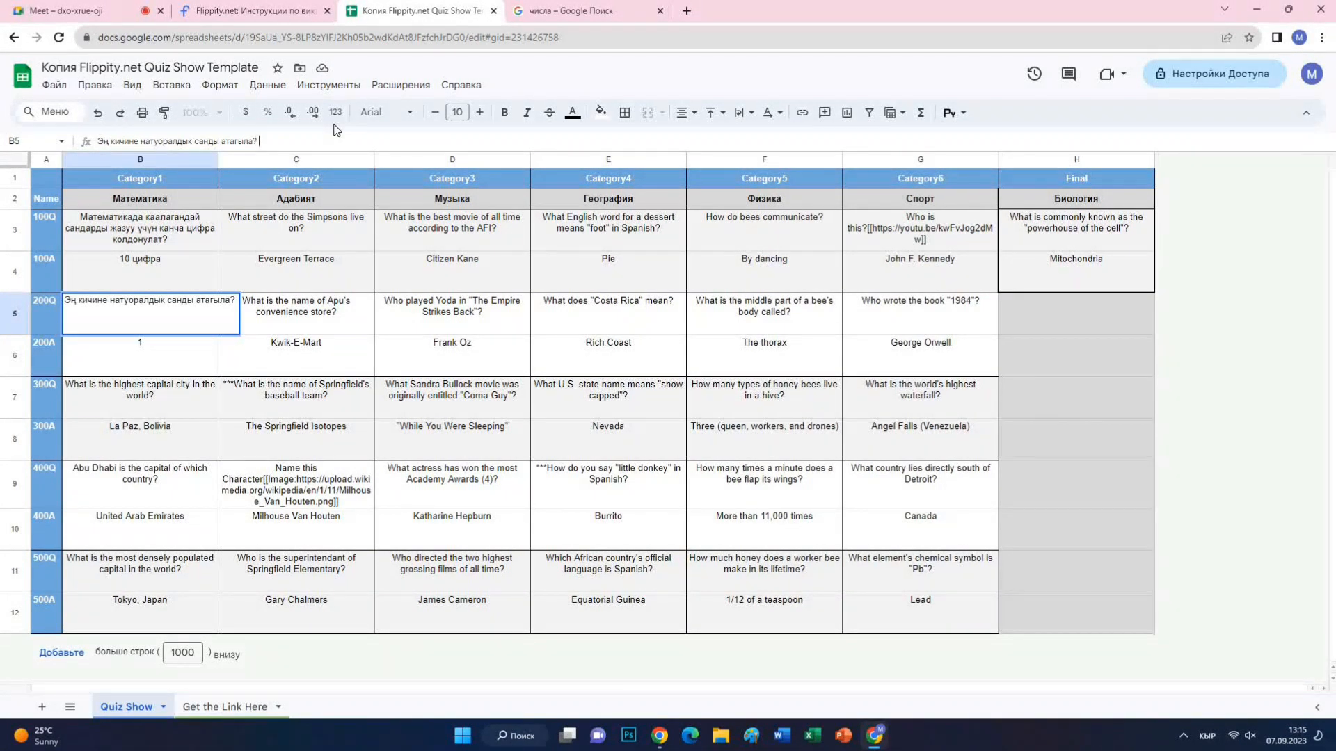
{"action": "key", "text": "alt+shift"}
{"action": "type", "text": "[[Image"}
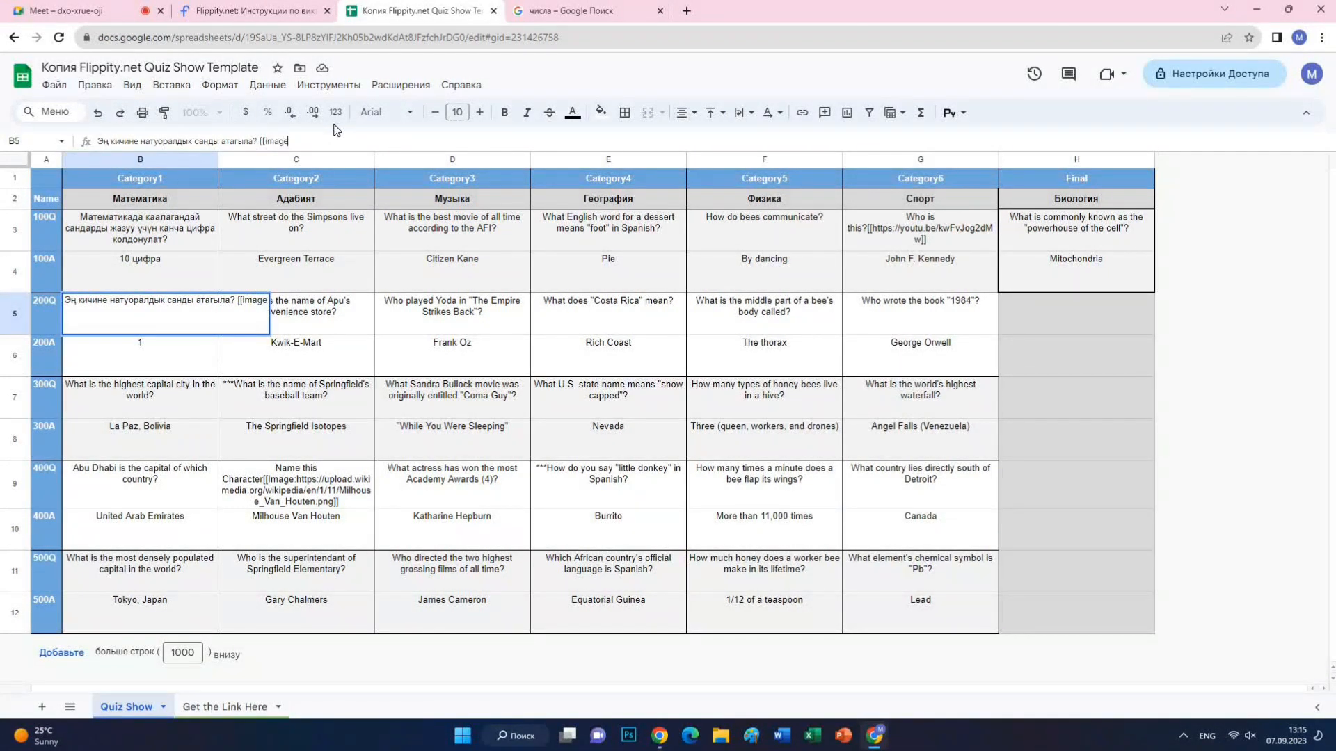
{"action": "type", "text": ":"}
{"action": "right_click", "coordinate": [307, 141]}
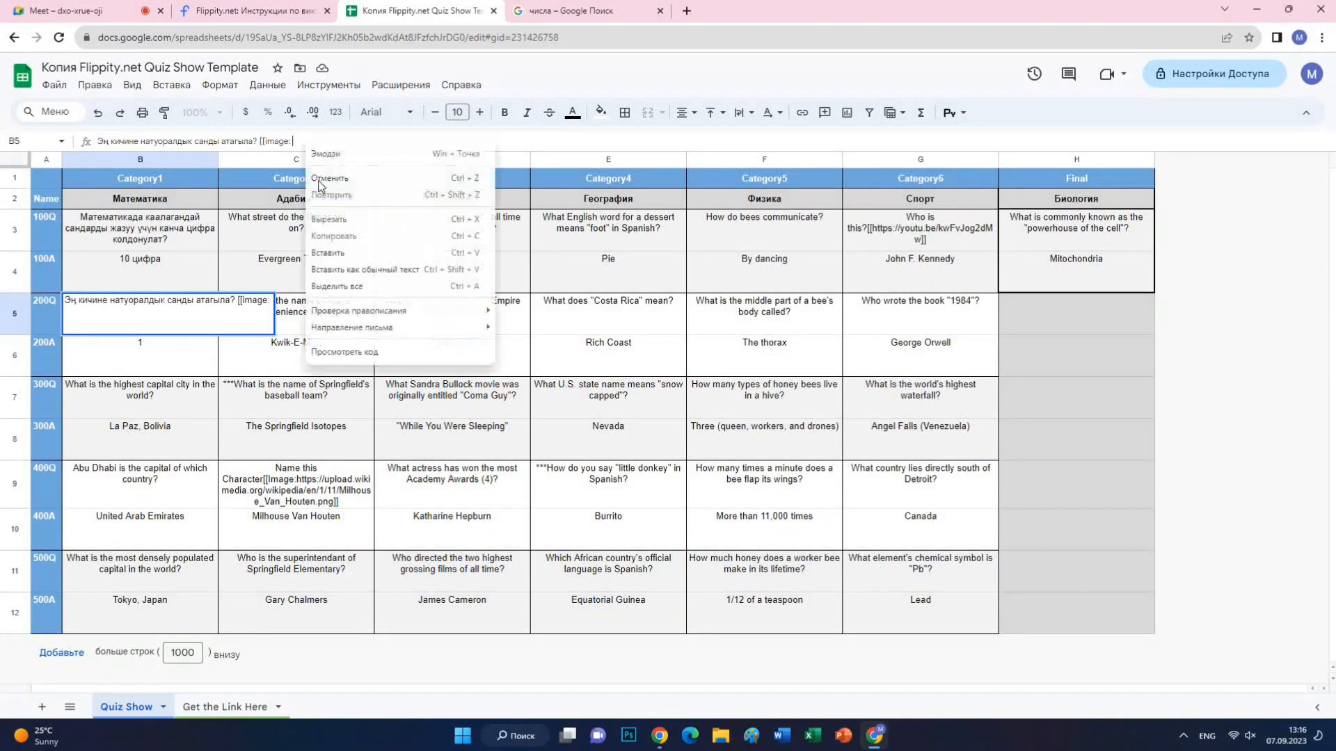
{"action": "left_click", "coordinate": [340, 255]}
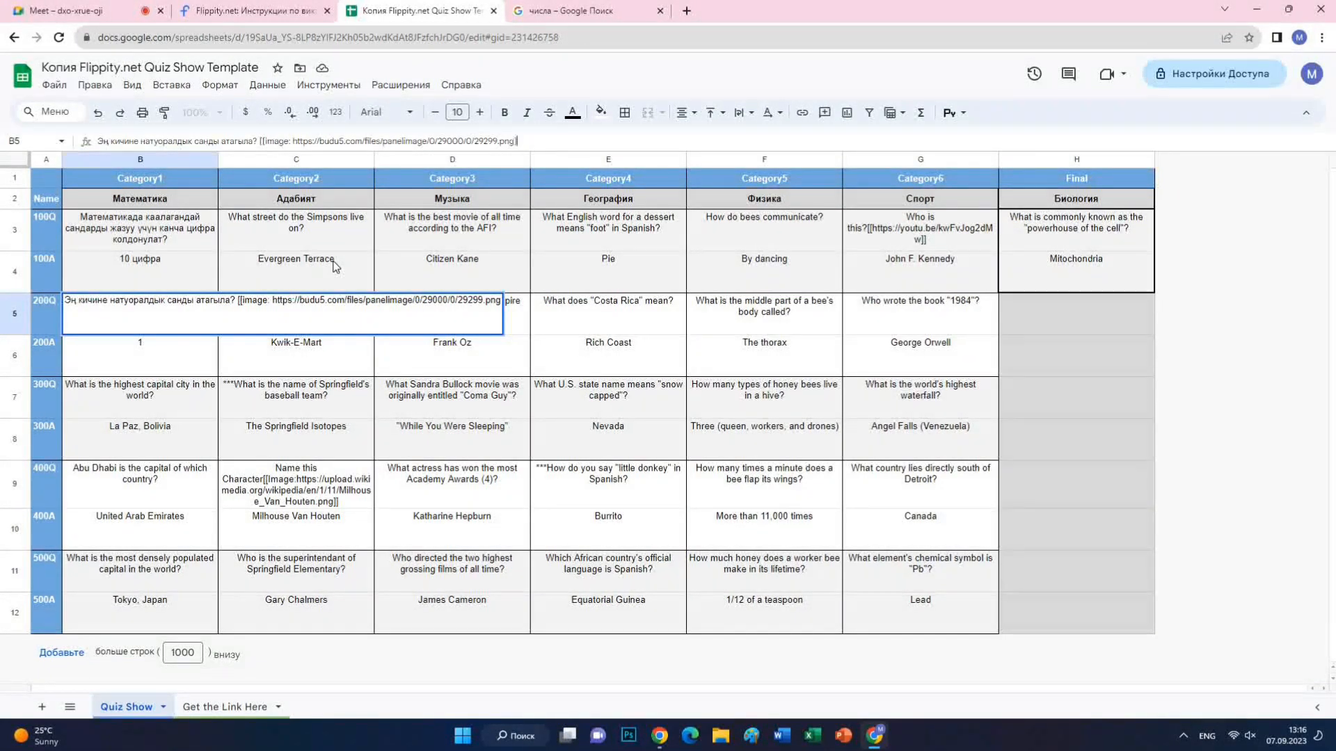
{"action": "type", "text": "]]"}
{"action": "key", "text": "Return"}
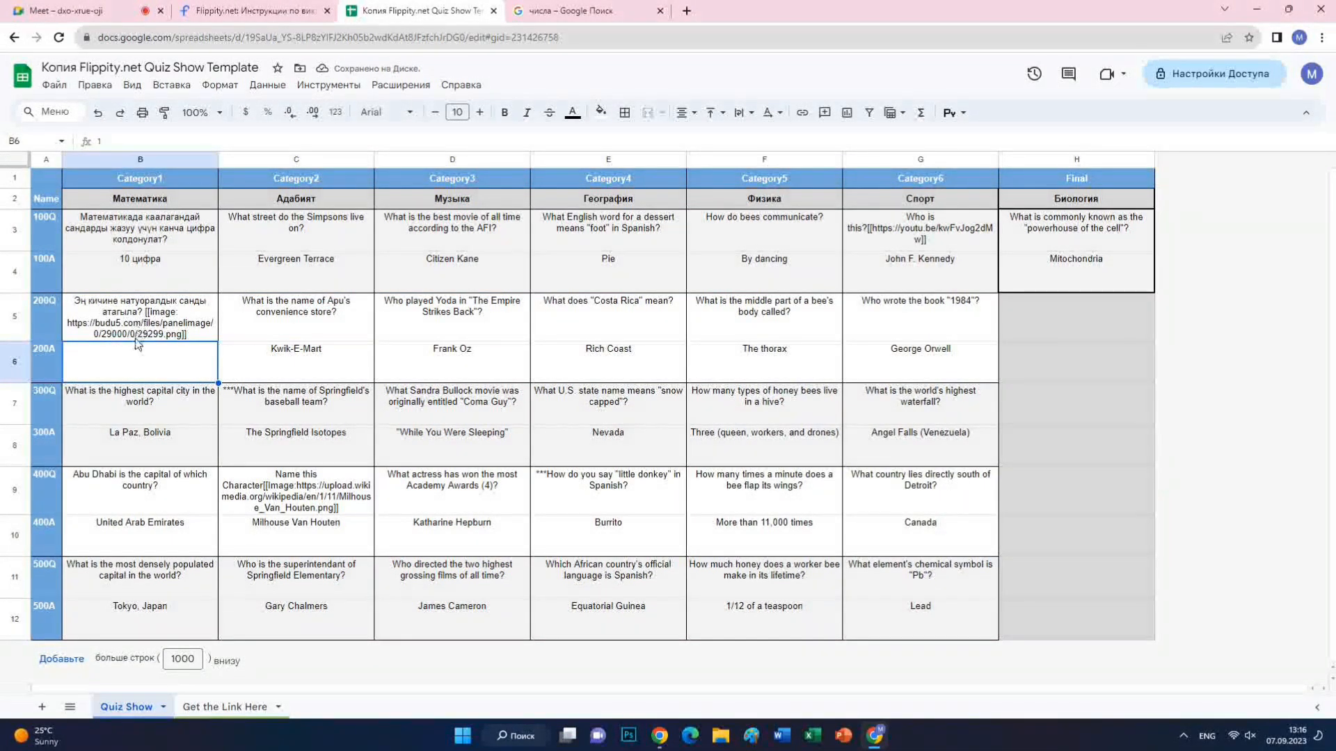
Step: Replace the 300-point Математика question in B7 with "Экинчи баскычтагы амалдарды атагыла?"
{"action": "left_click", "coordinate": [128, 410]}
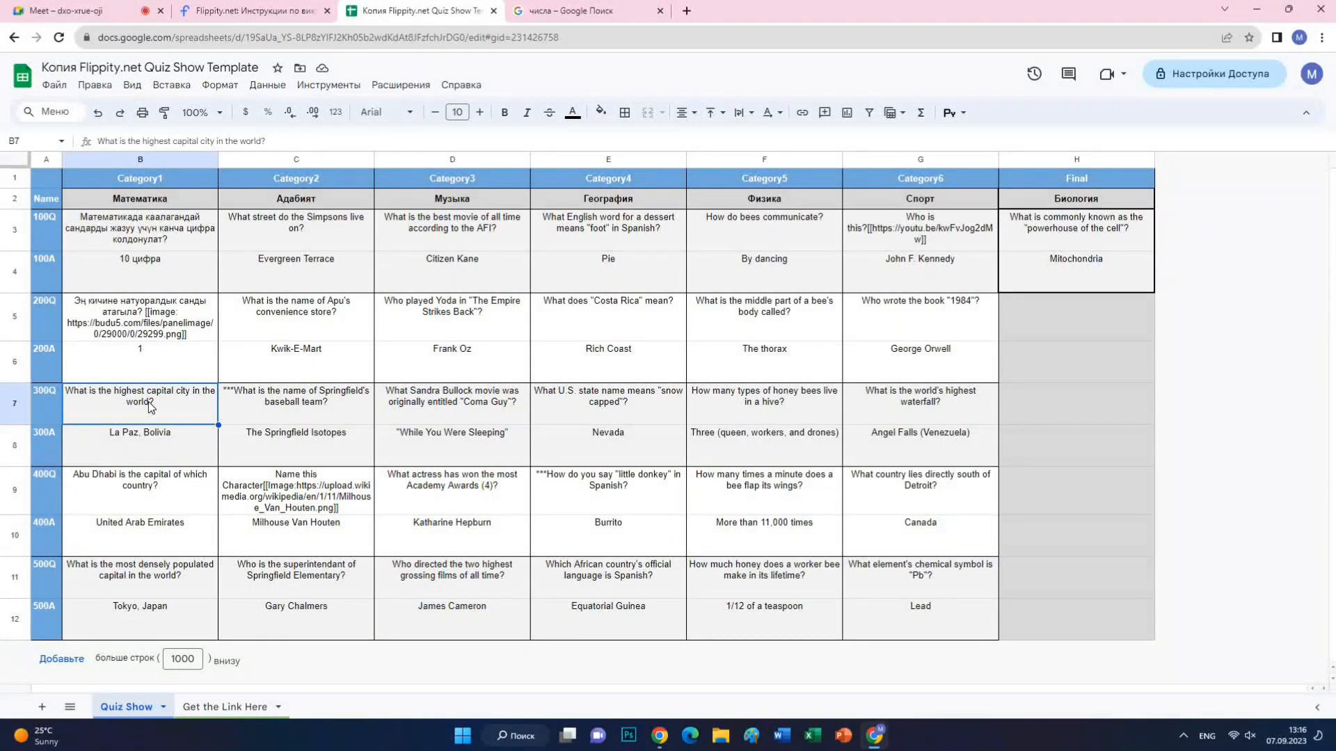
{"action": "type", "text": "1"}
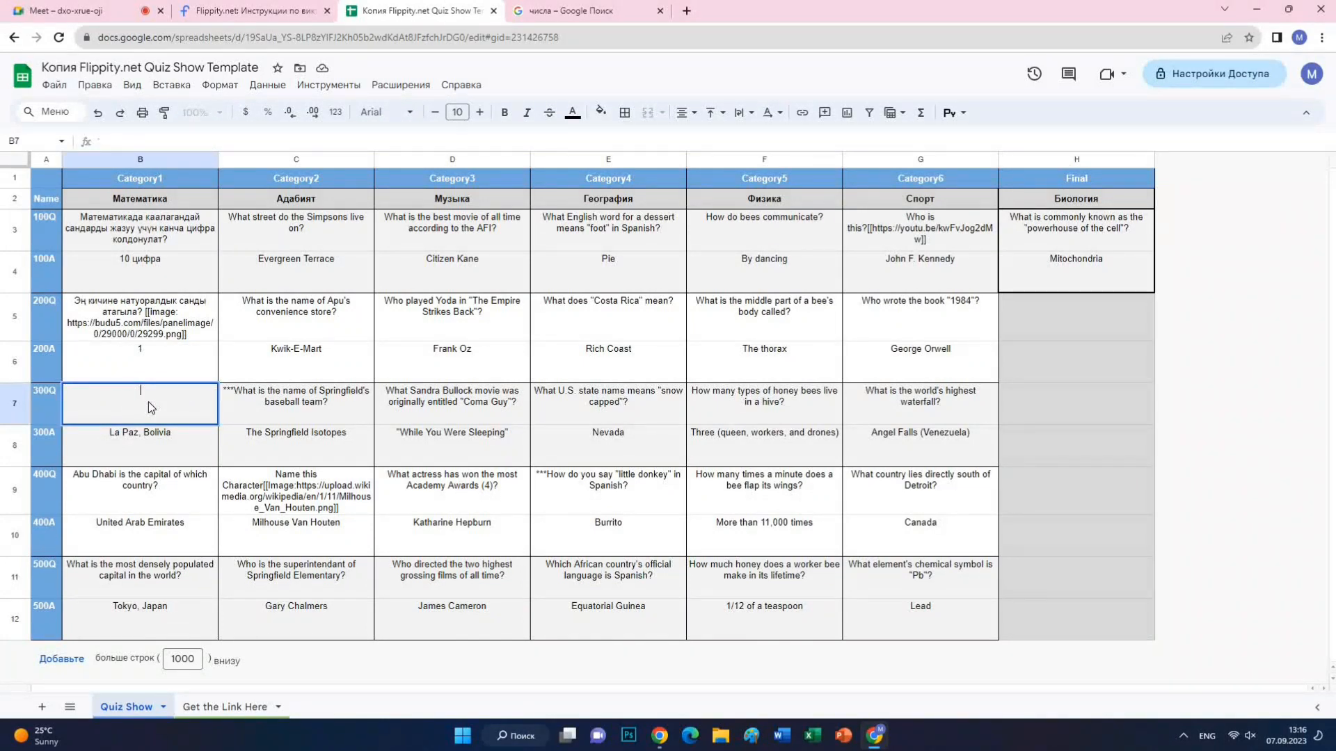
{"action": "key", "text": "alt+shift"}
{"action": "type", "text": "Экинчи баскычтагы амалдар"}
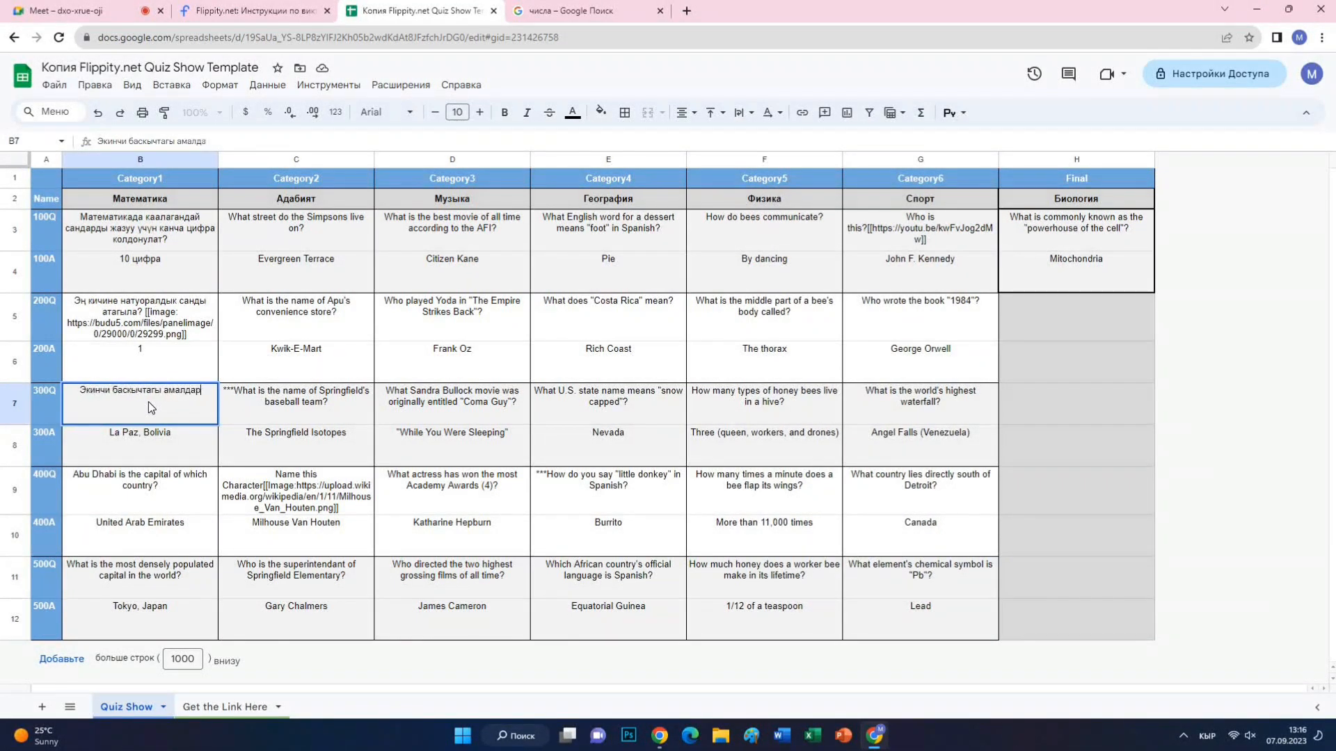
{"action": "type", "text": "ды атаг"}
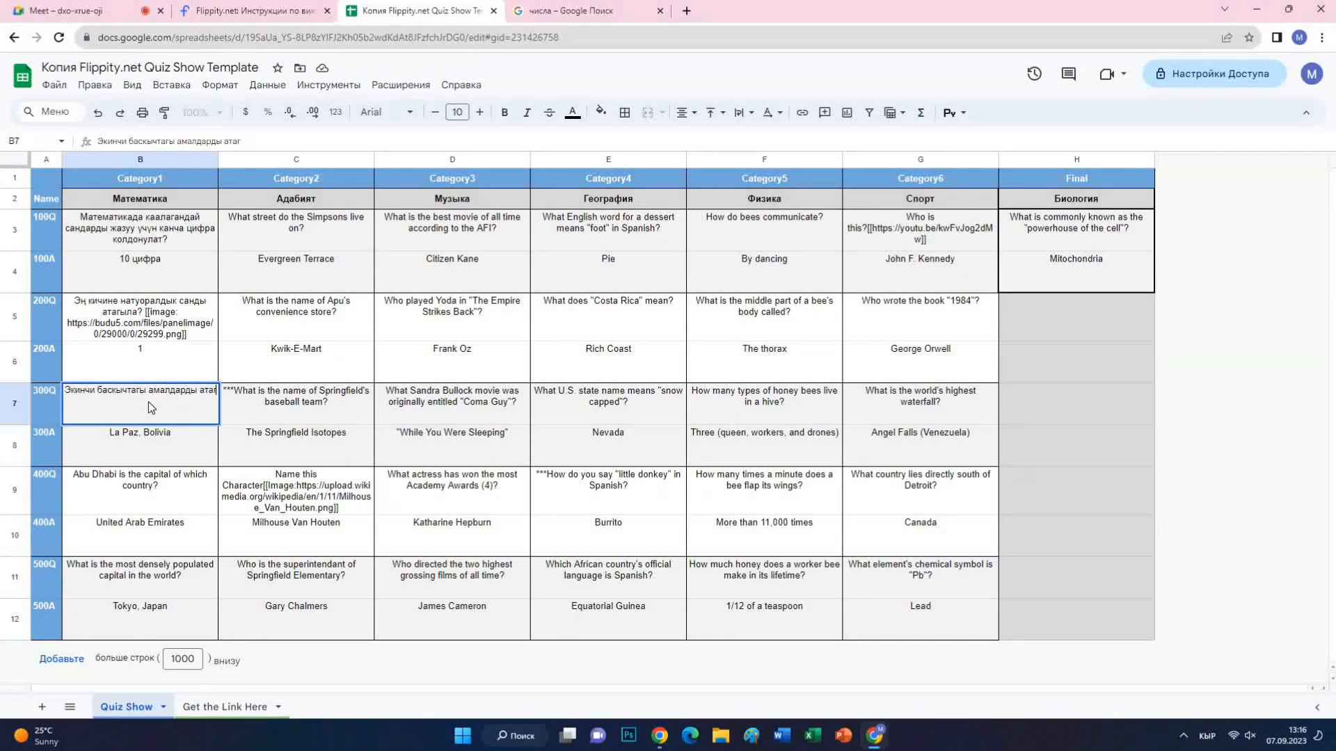
{"action": "type", "text": "ыла?"}
Step: In the browser tab with the image results, search Google for "арифметикалык амалдар" to find a matching video
{"action": "left_click", "coordinate": [586, 16]}
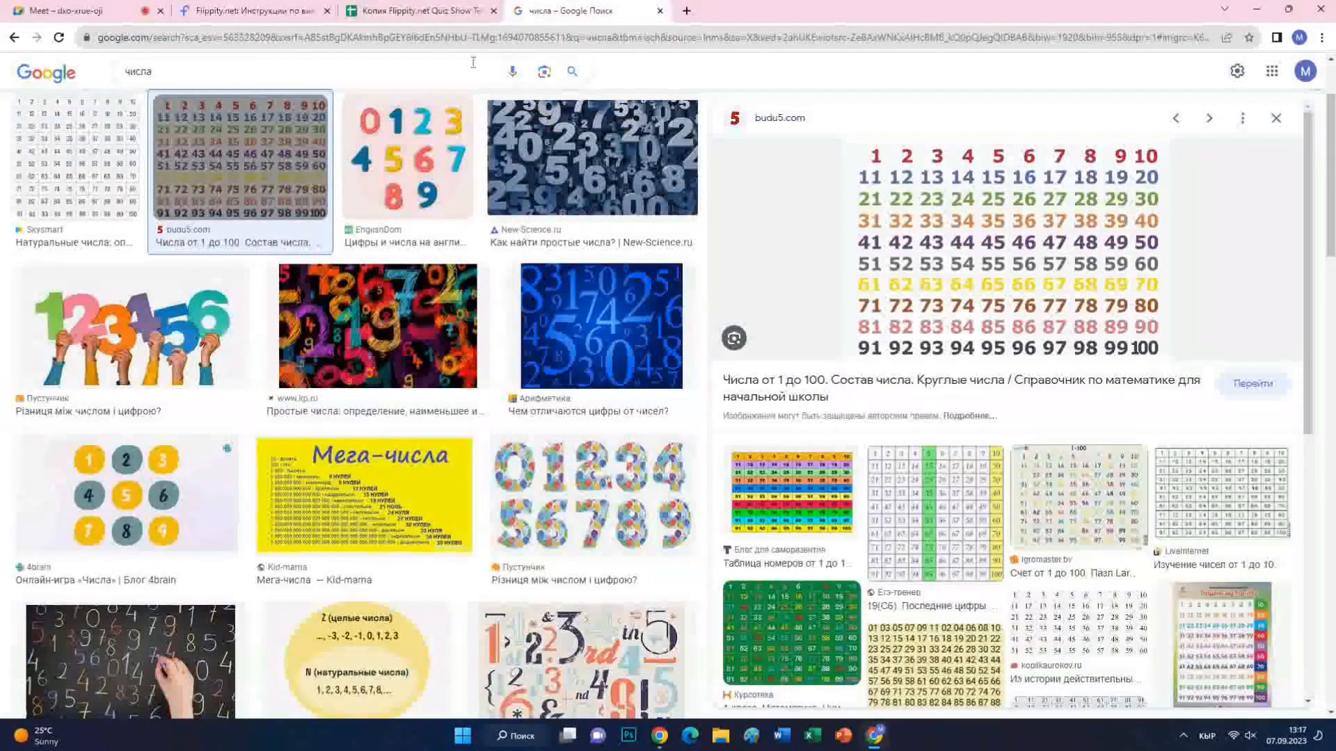
{"action": "left_click", "coordinate": [381, 41]}
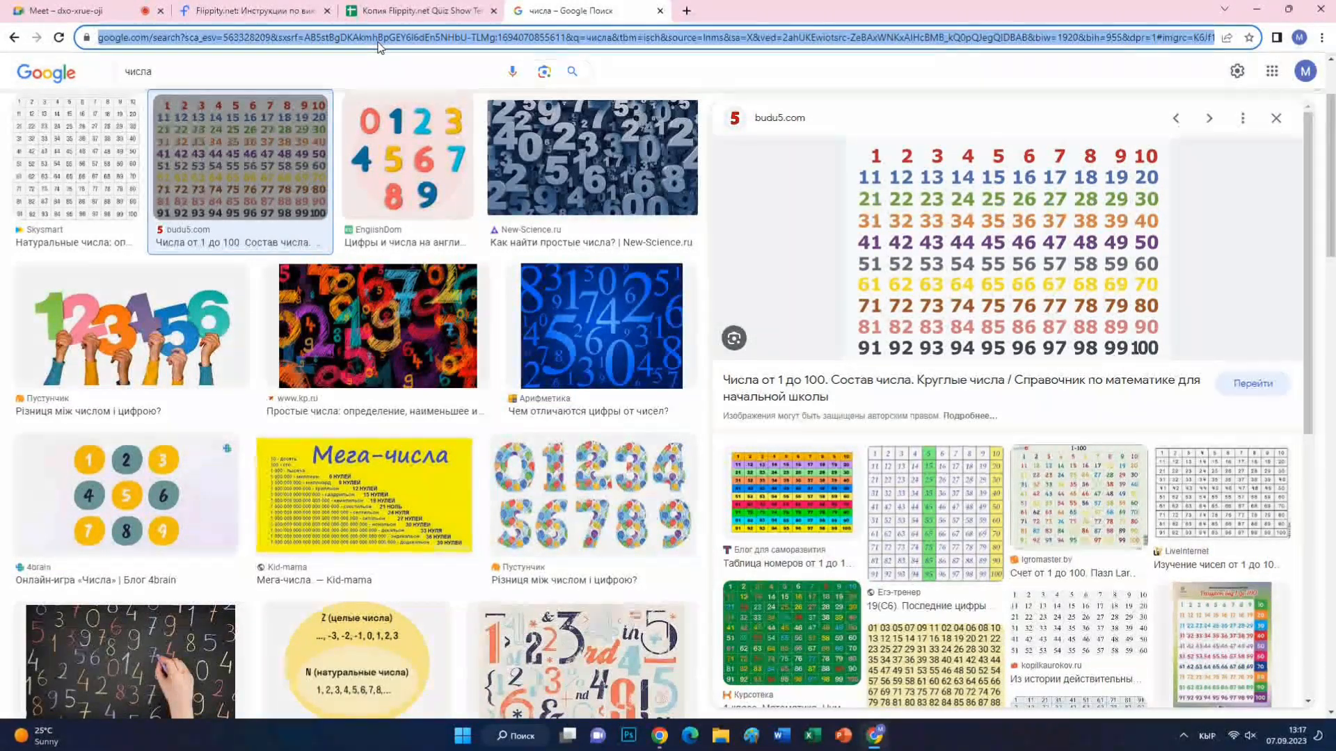
{"action": "type", "text": "ари"}
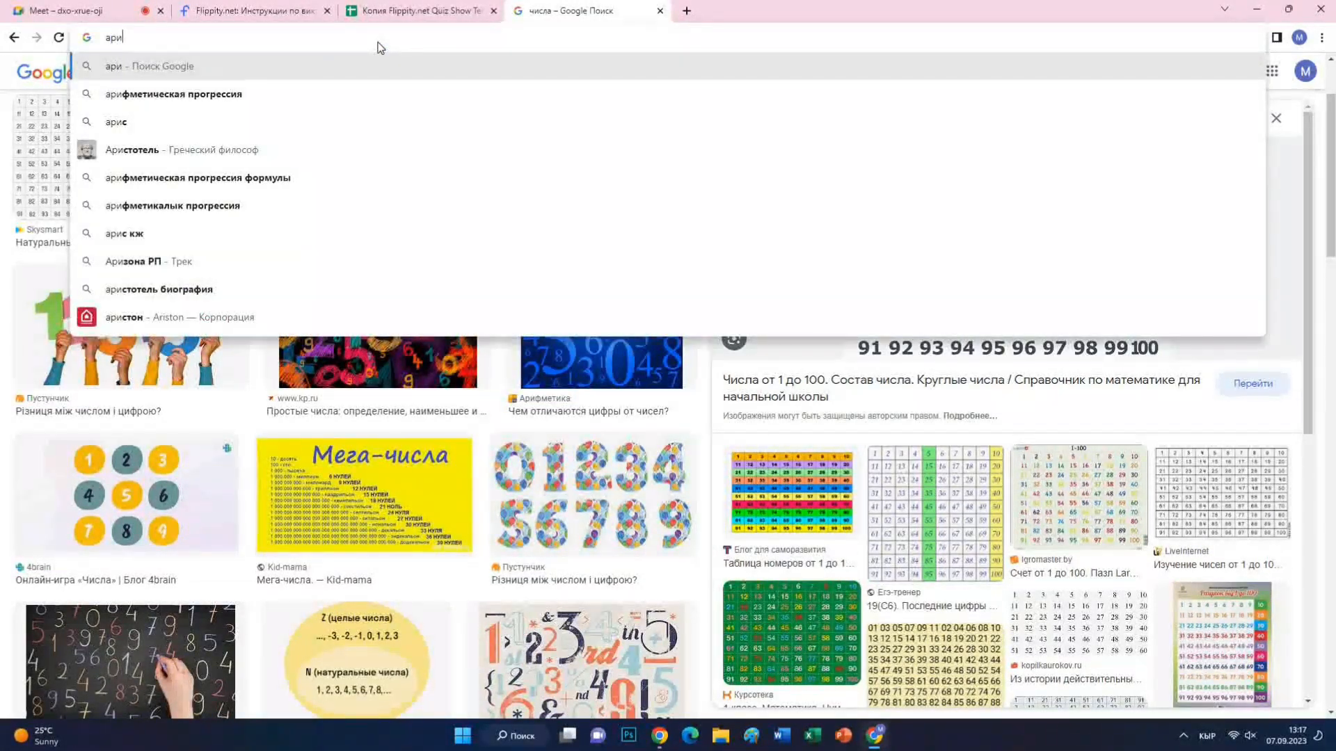
{"action": "type", "text": "ф"}
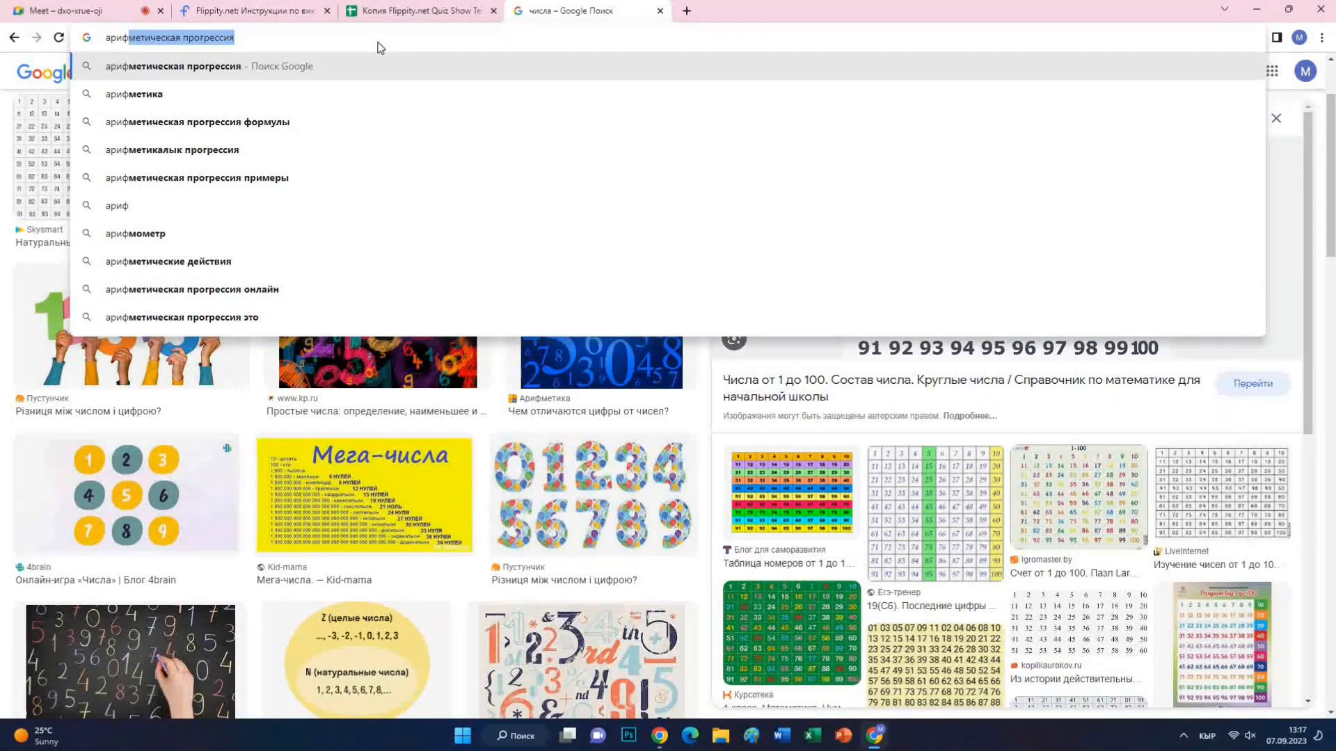
{"action": "type", "text": "мет"}
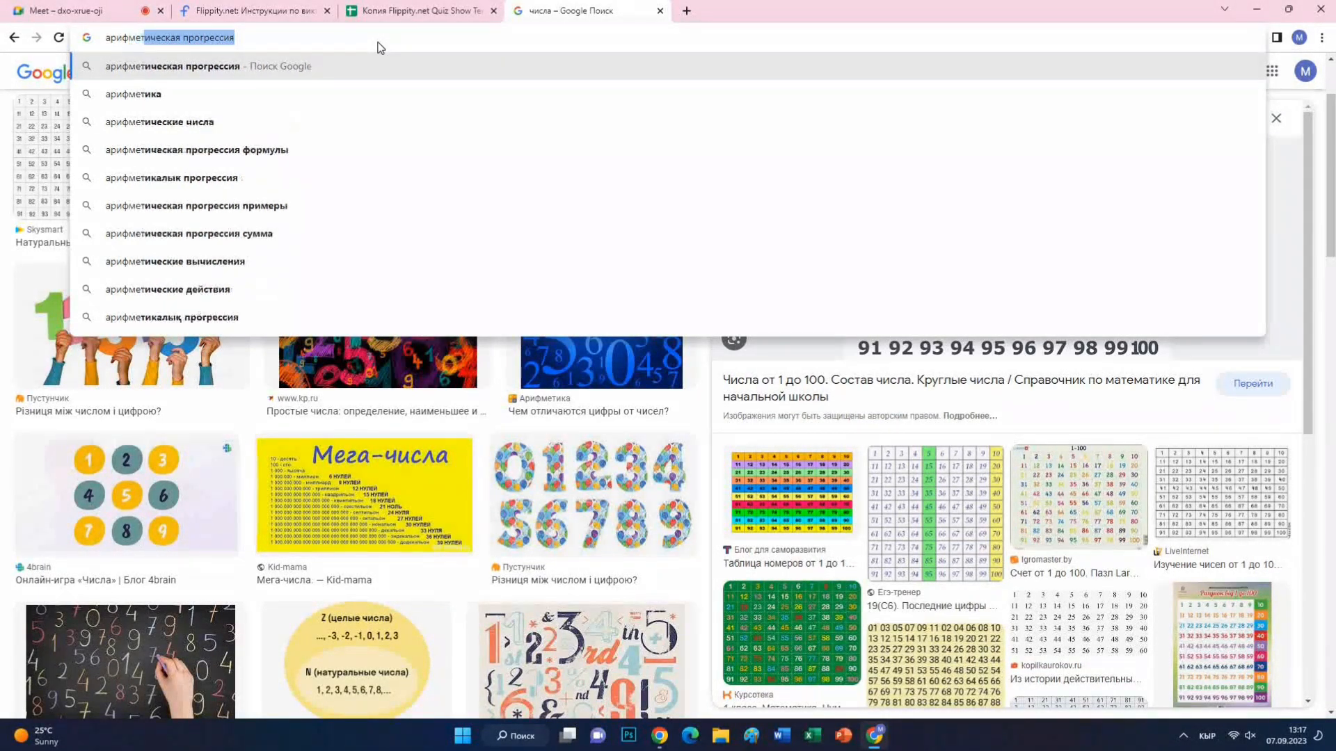
{"action": "type", "text": "икалык"}
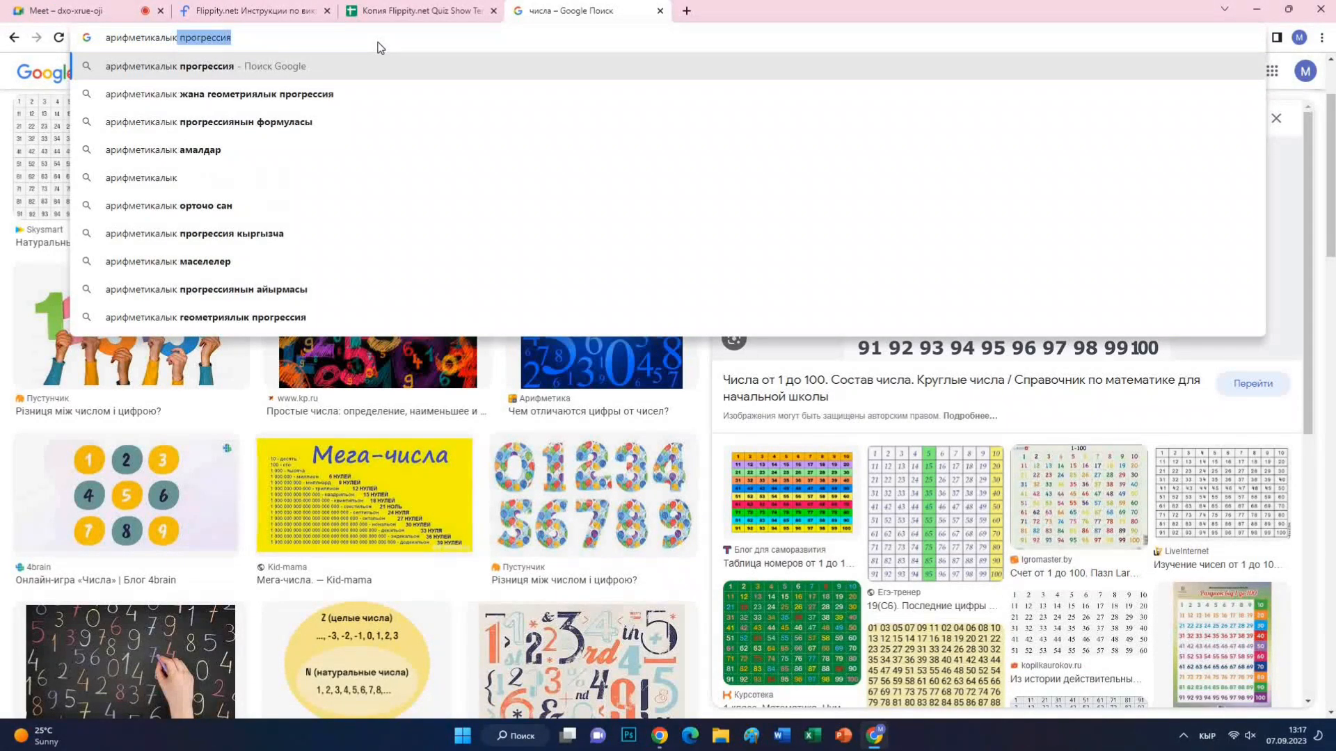
{"action": "left_click", "coordinate": [186, 157]}
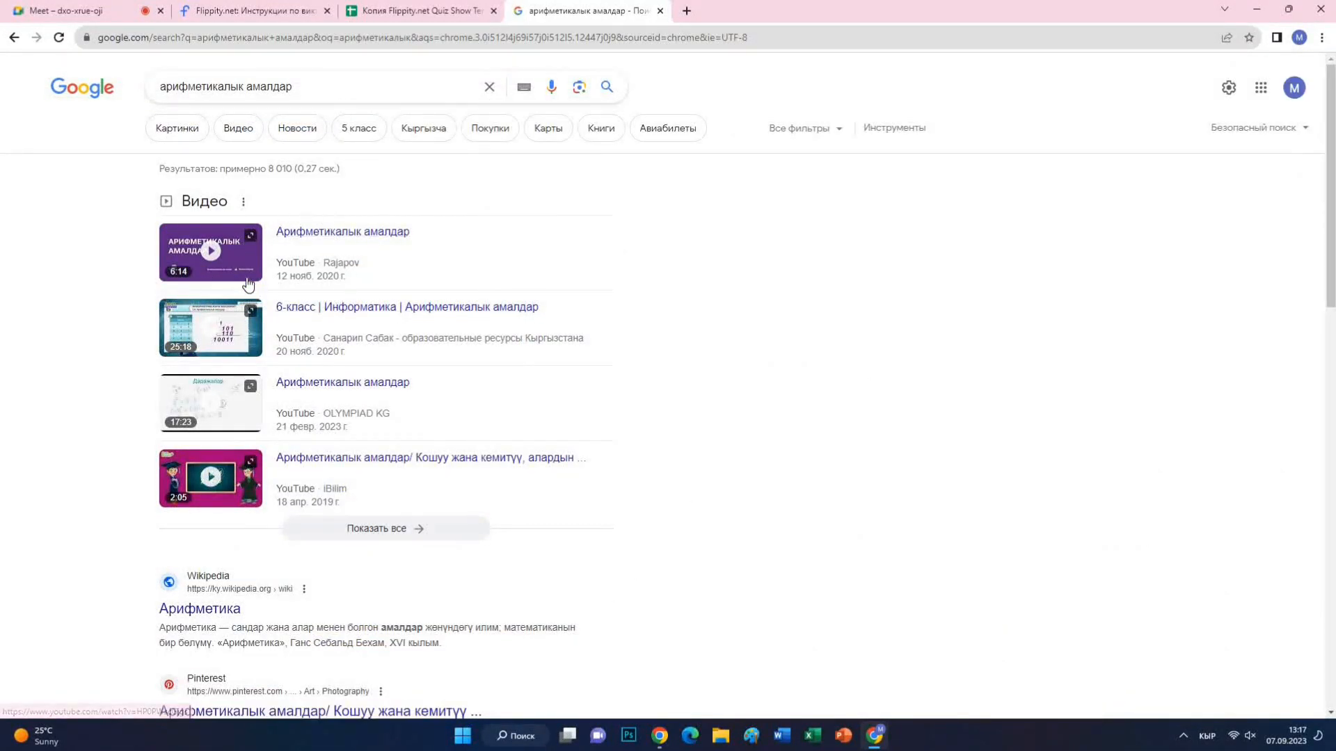
{"action": "left_click", "coordinate": [242, 136]}
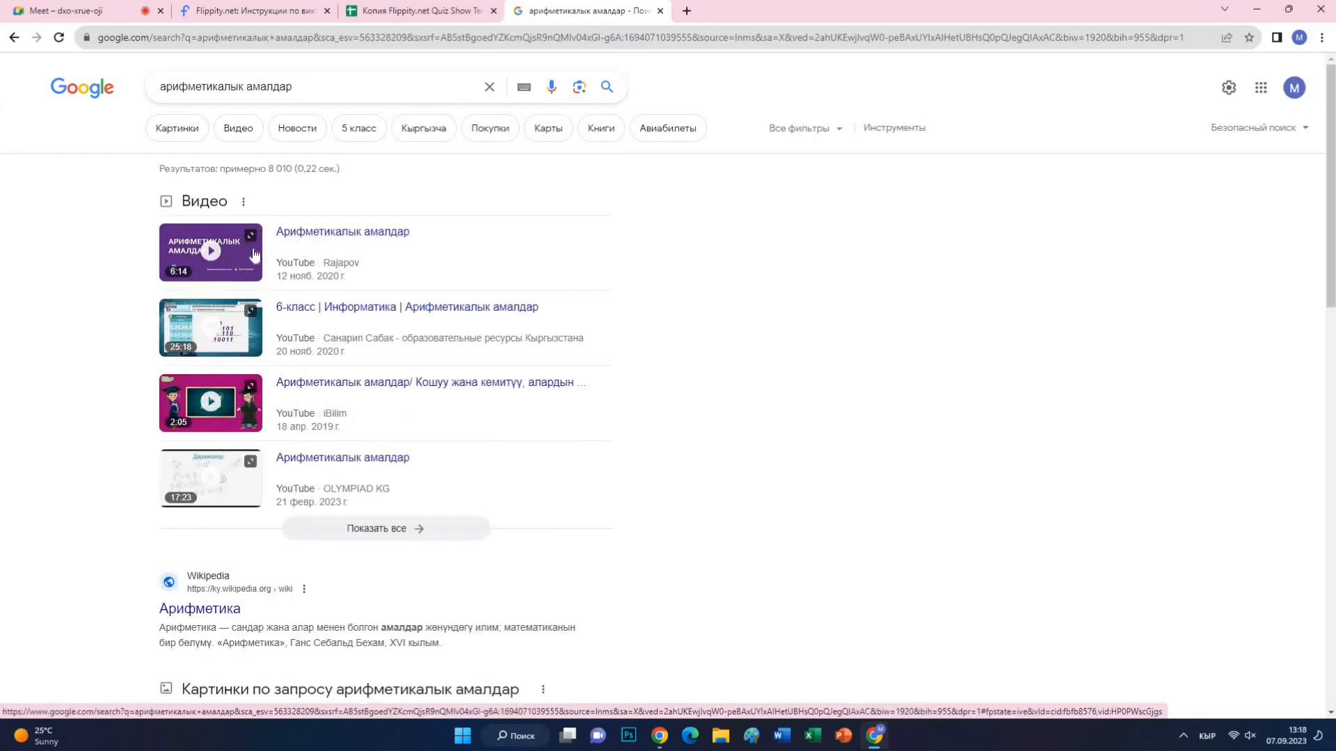
Step: Open the 6:14 YouTube video "Арифметикалык амалдар", pausing its playback, and copy its share link
{"action": "left_click", "coordinate": [265, 245]}
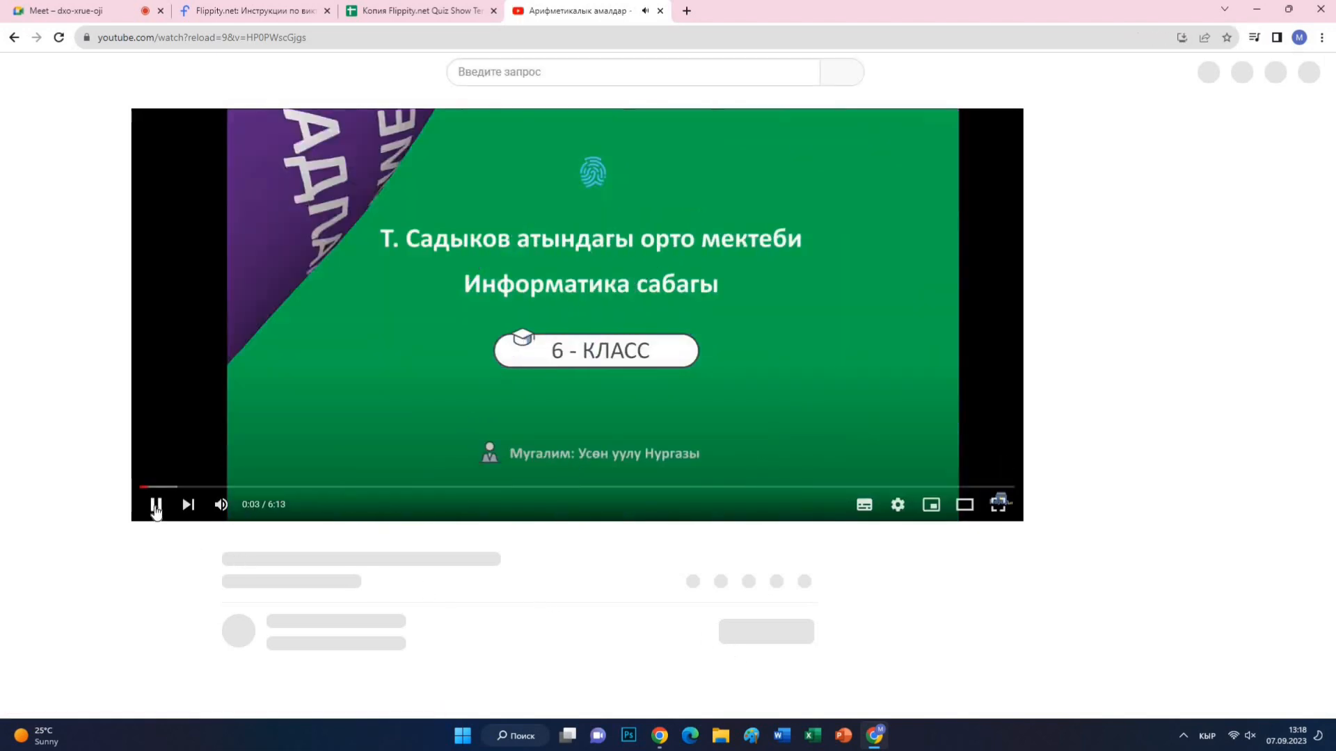
{"action": "left_click", "coordinate": [156, 507]}
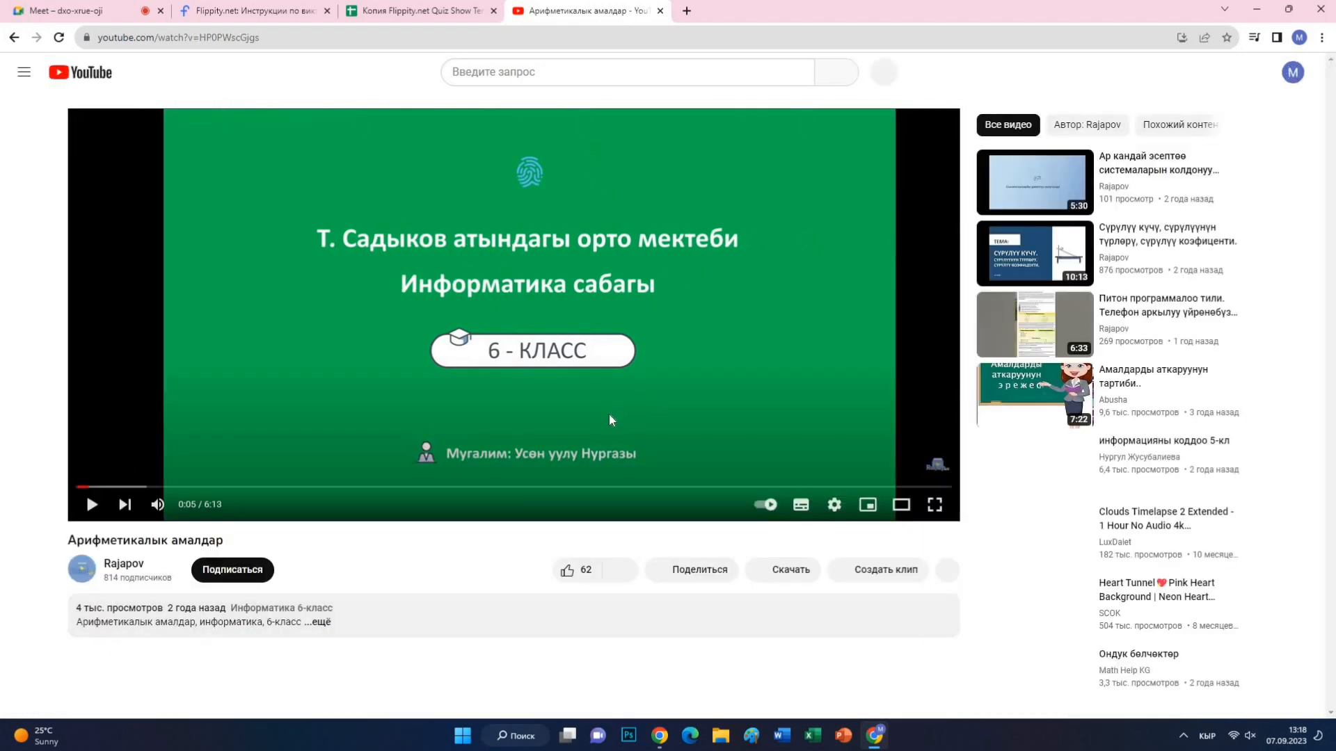
{"action": "left_click", "coordinate": [696, 571]}
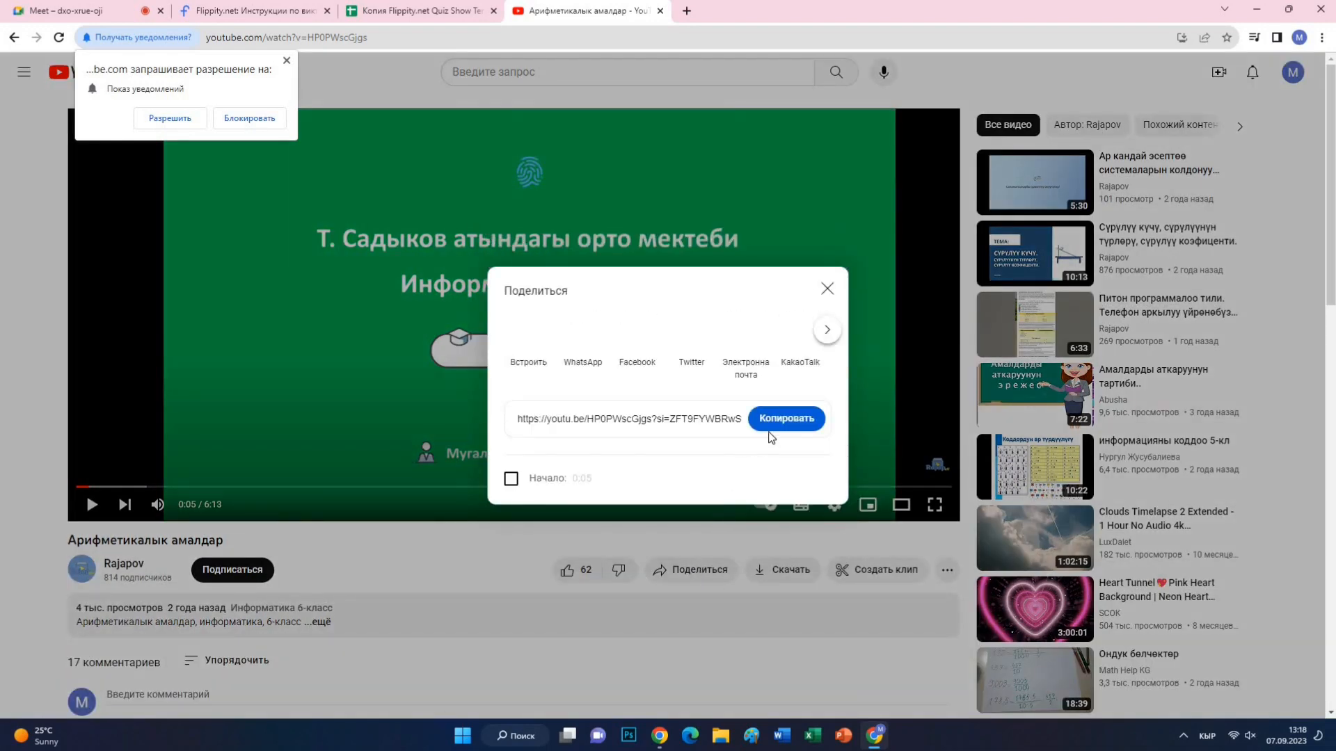
{"action": "left_click", "coordinate": [774, 421]}
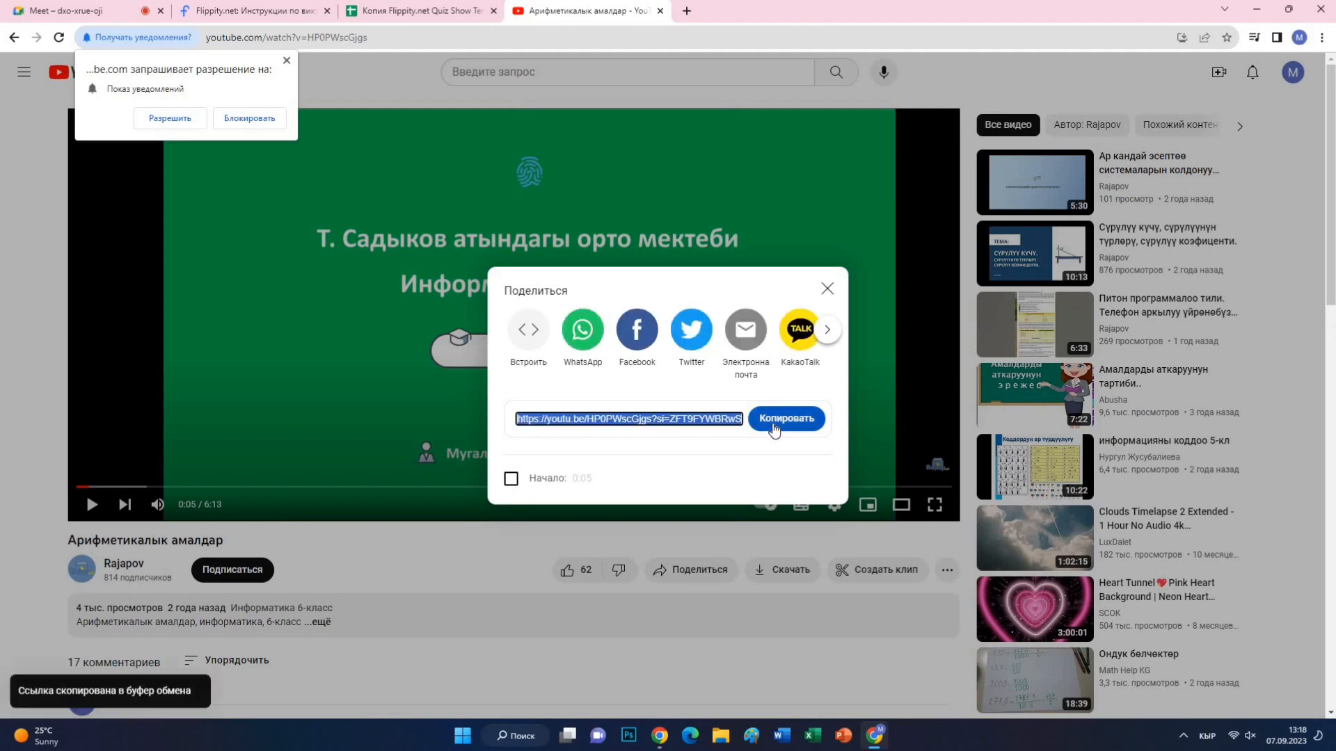
{"action": "left_click", "coordinate": [827, 289]}
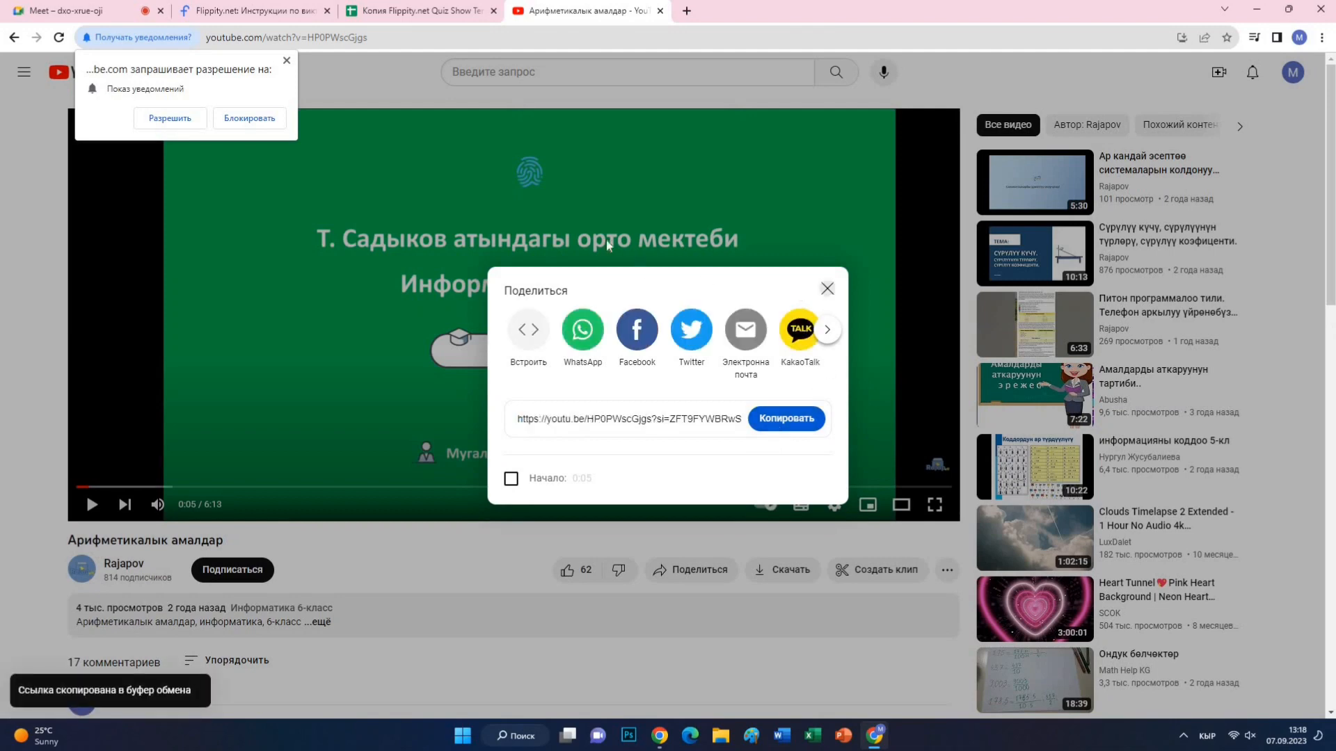
{"action": "left_click", "coordinate": [431, 15]}
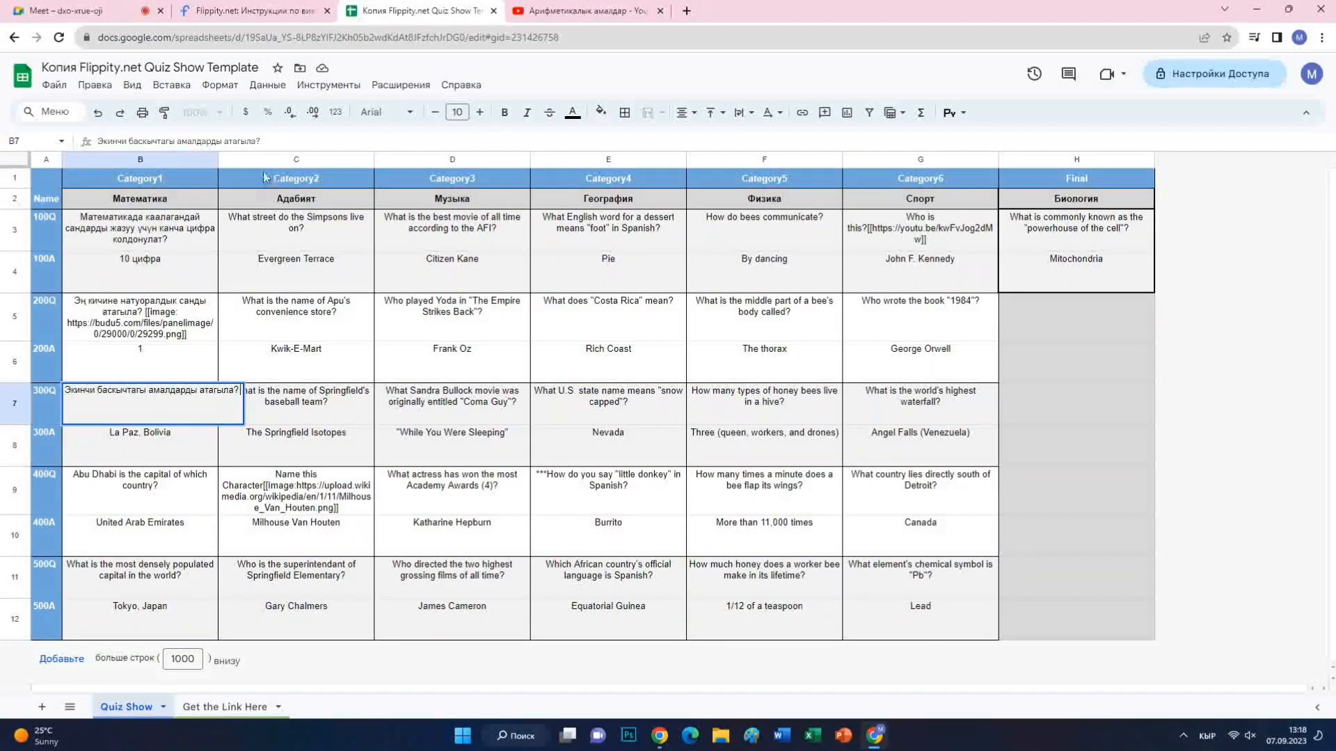
{"action": "left_click", "coordinate": [261, 142]}
{"action": "right_click", "coordinate": [269, 142]}
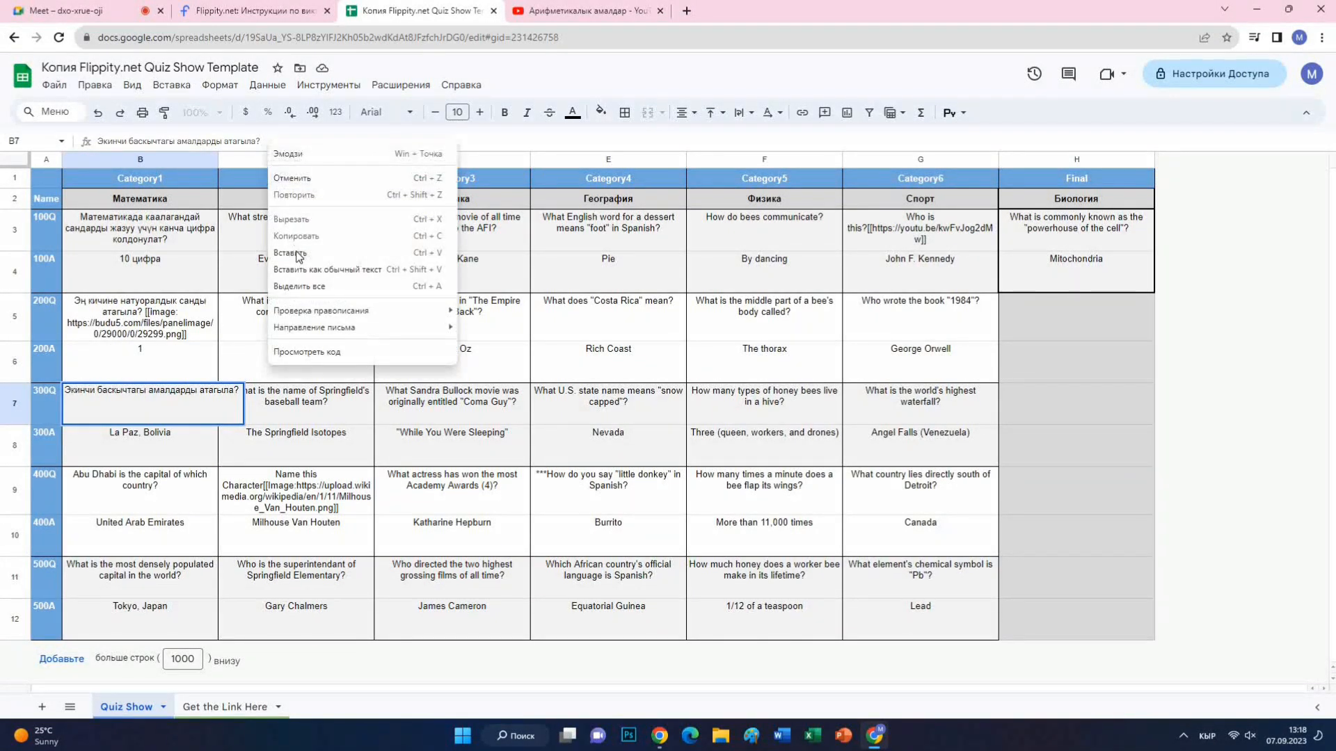
{"action": "left_click", "coordinate": [283, 138]}
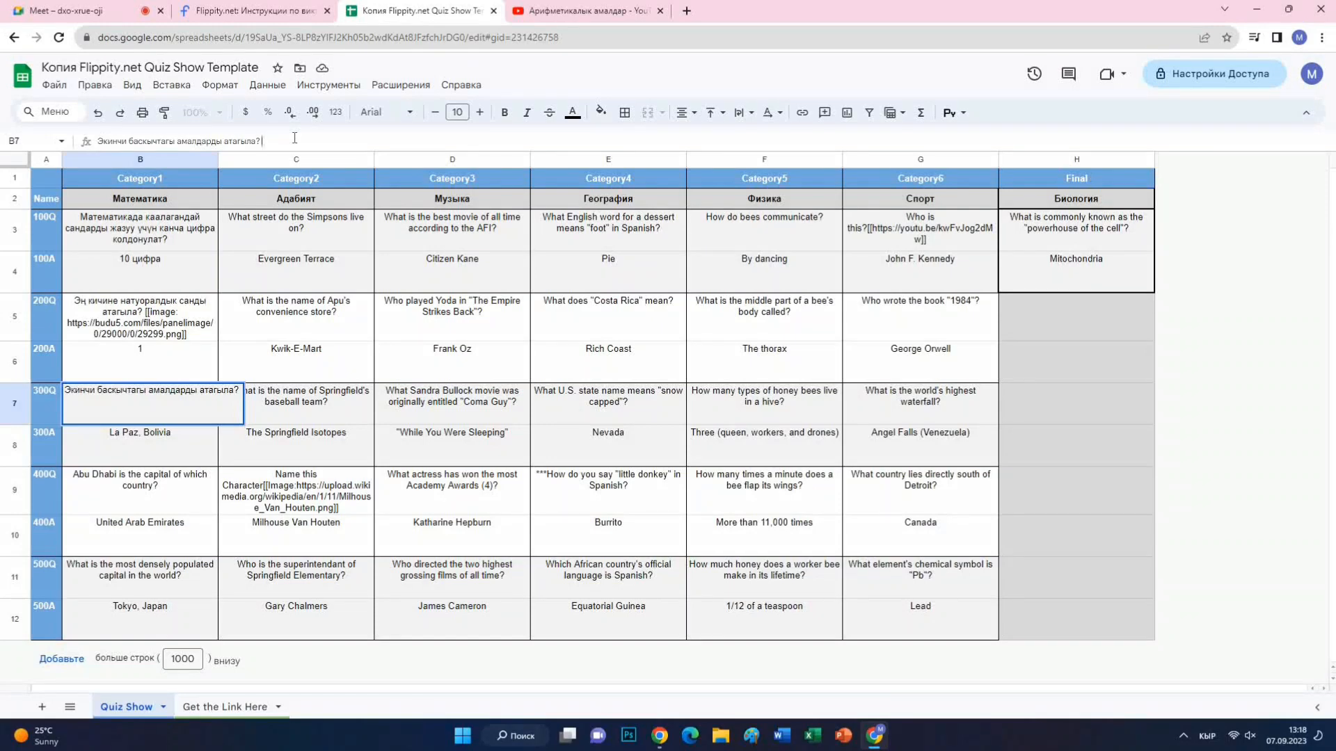
{"action": "key", "text": "alt+shift"}
{"action": "type", "text": "[["}
{"action": "right_click", "coordinate": [277, 145]}
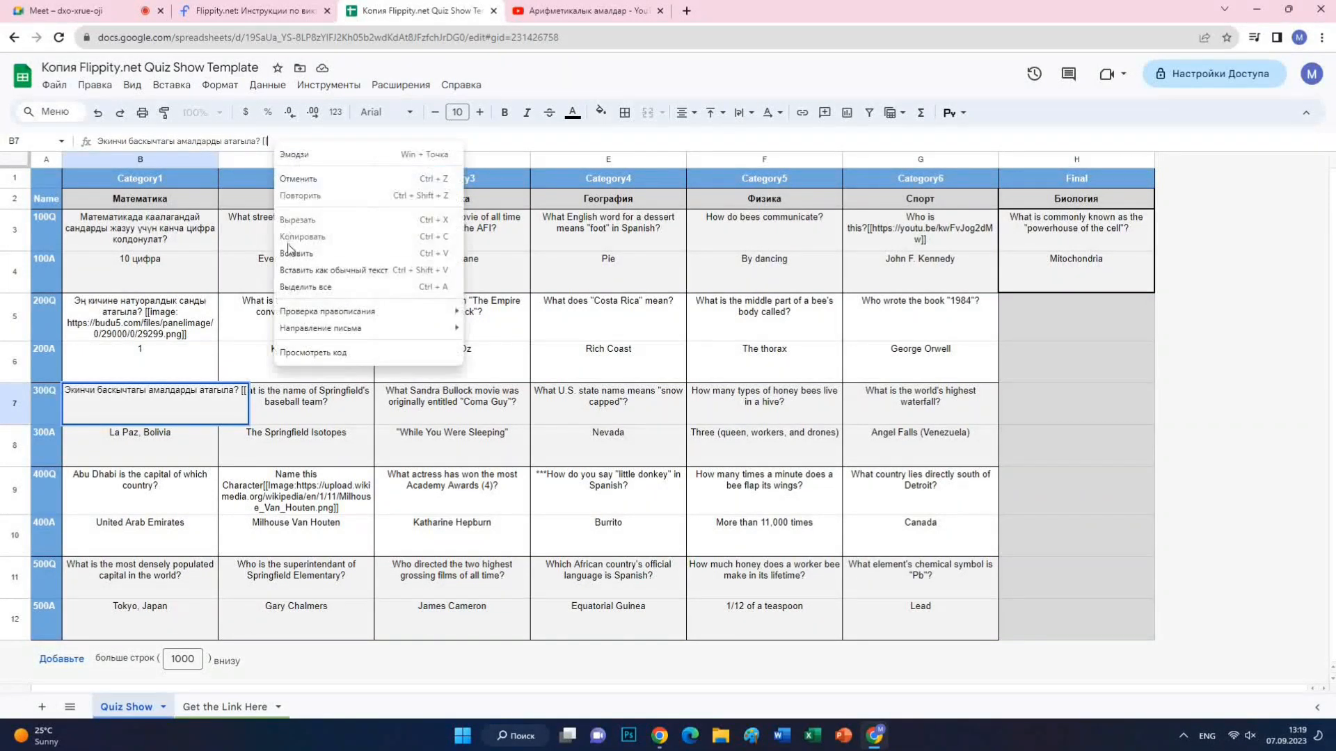
{"action": "left_click", "coordinate": [299, 256]}
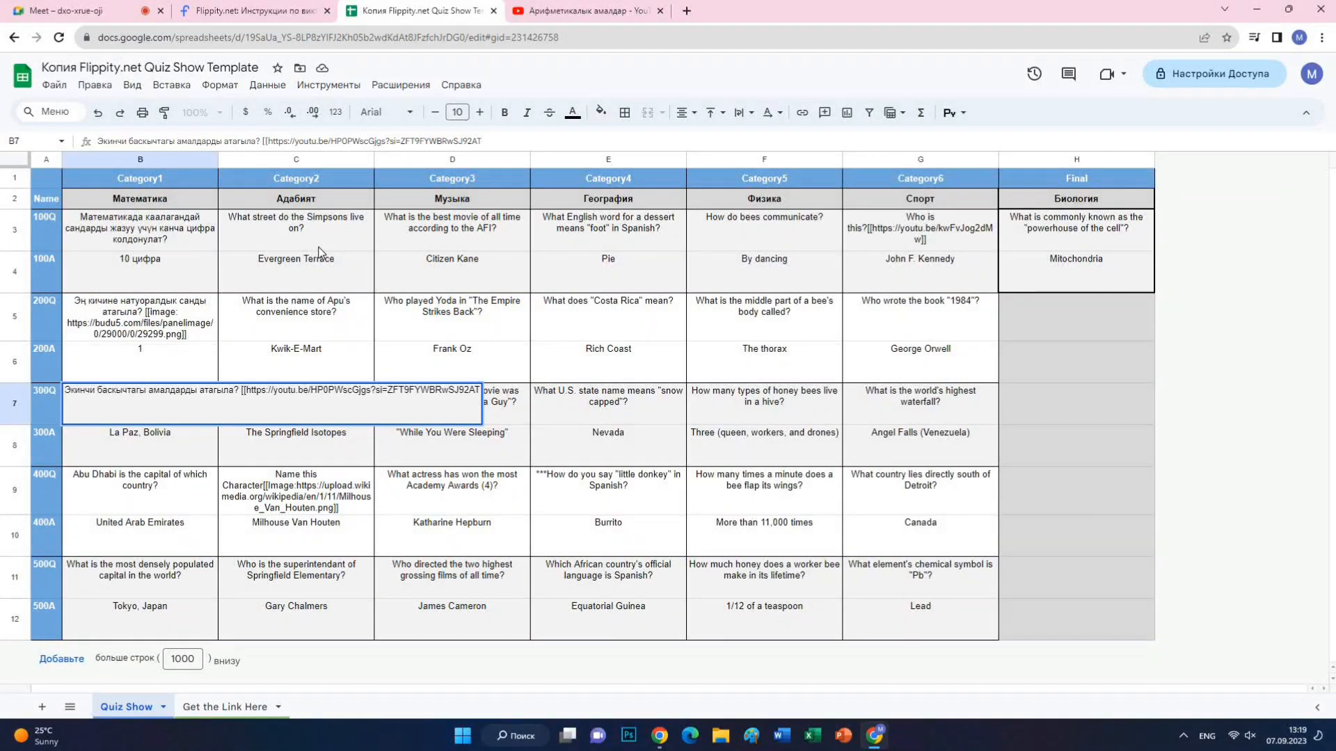
{"action": "type", "text": "]]"}
{"action": "key", "text": "Return"}
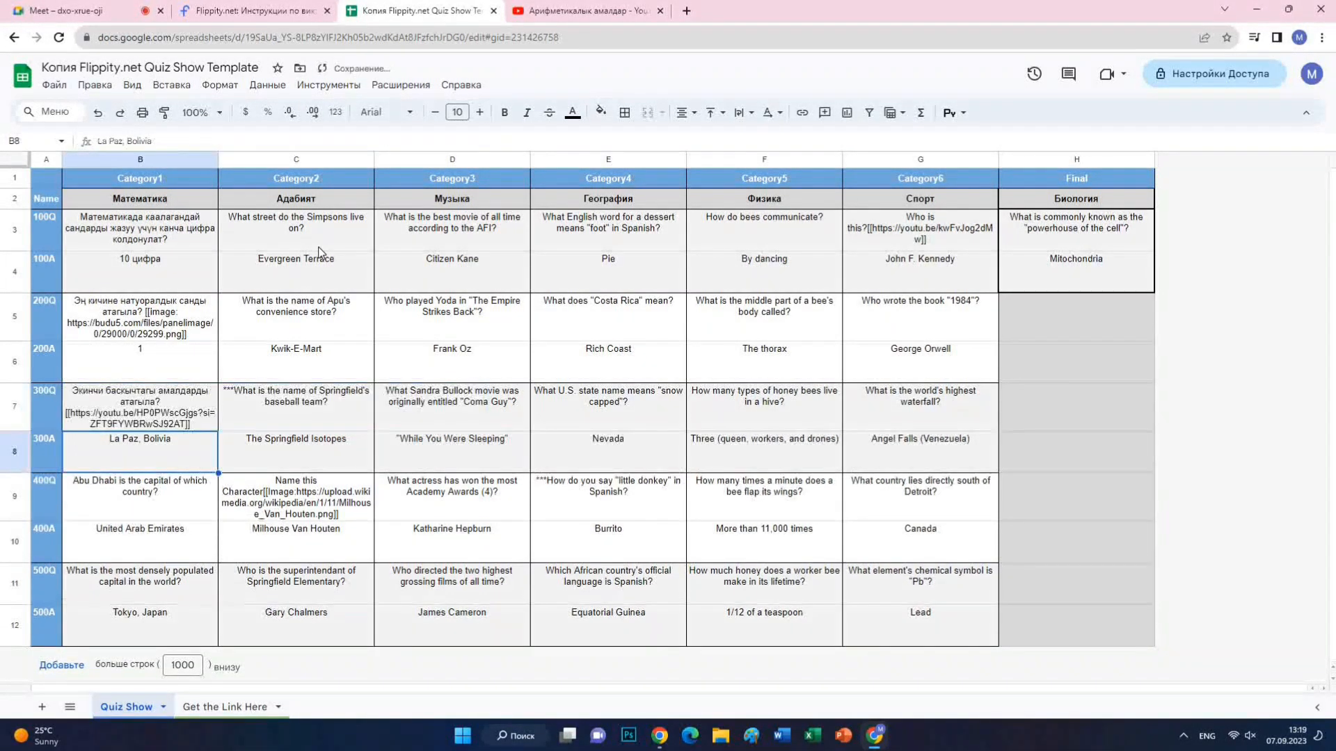
{"action": "left_click", "coordinate": [156, 416]}
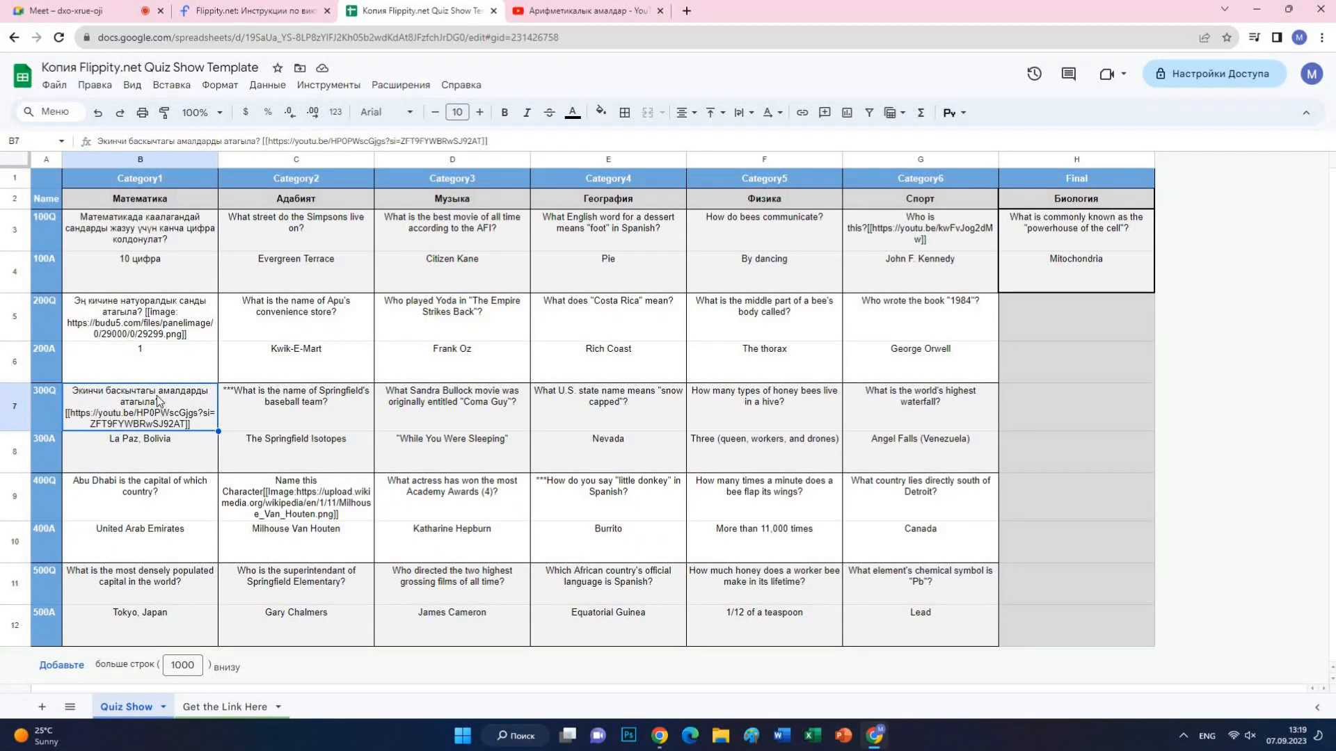
Step: Set the 300-point Математика answer in B8 to "Көбөйтүү жана бөлүү"
{"action": "left_click", "coordinate": [131, 449]}
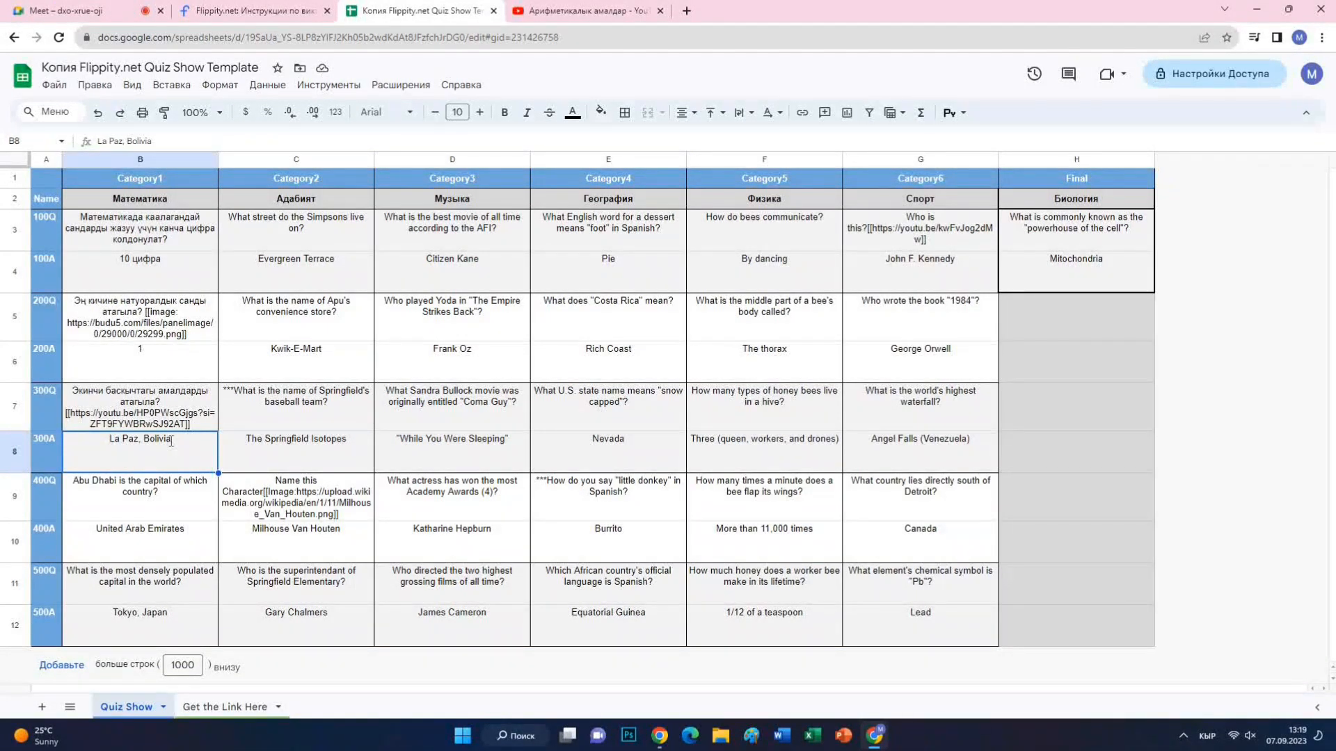
{"action": "type", "text": "Кеб"}
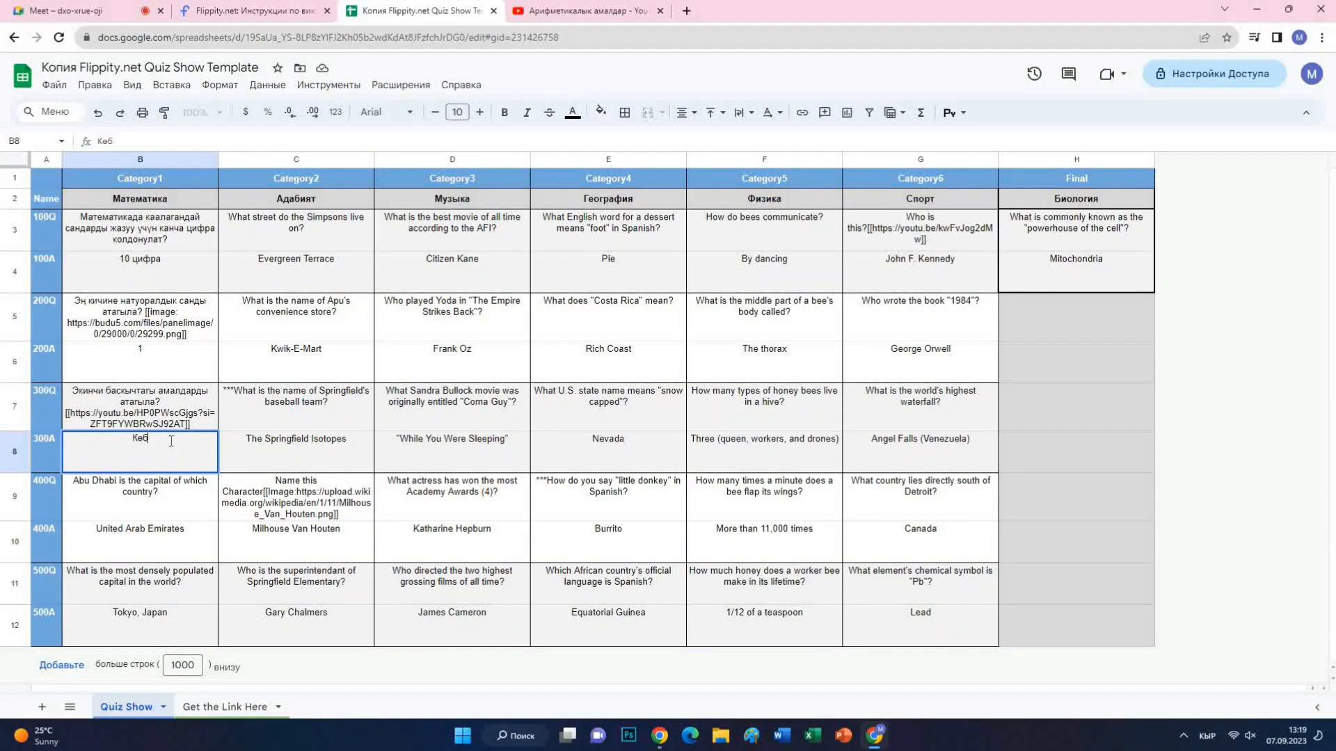
{"action": "type", "text": "ейтүү жана бөлүү"}
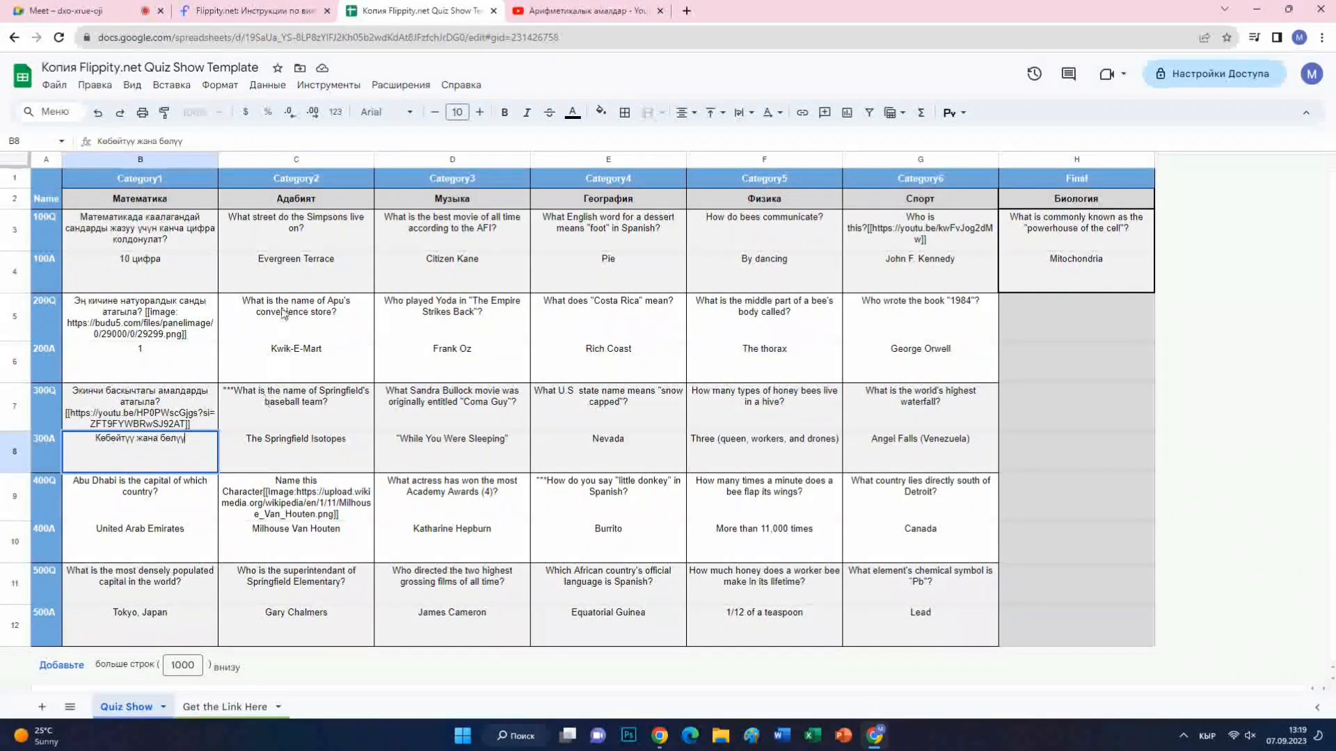
Step: Set the 100-point Адабият question in C3 to "Ч. Айтматов канчанчы жылы туулган?" and its answer in C4 to 1928
{"action": "left_click", "coordinate": [296, 233]}
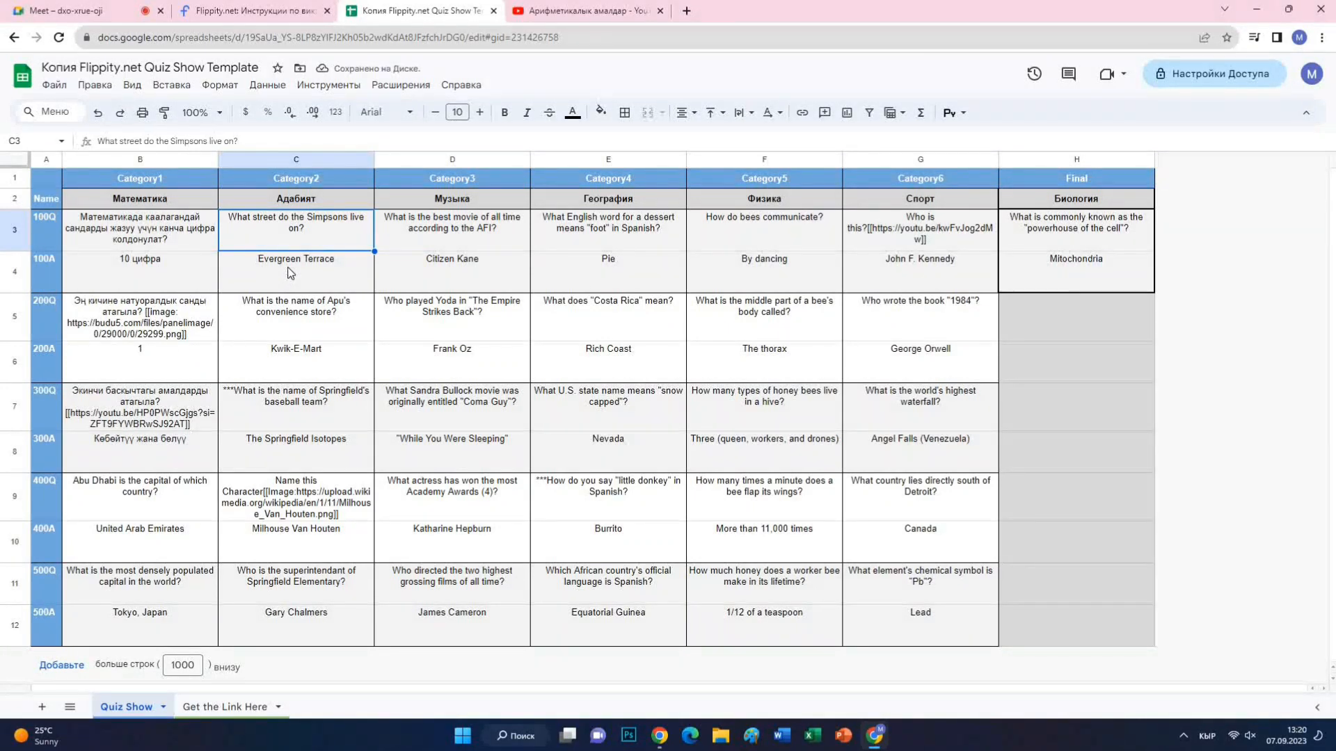
{"action": "type", "text": "Ч"}
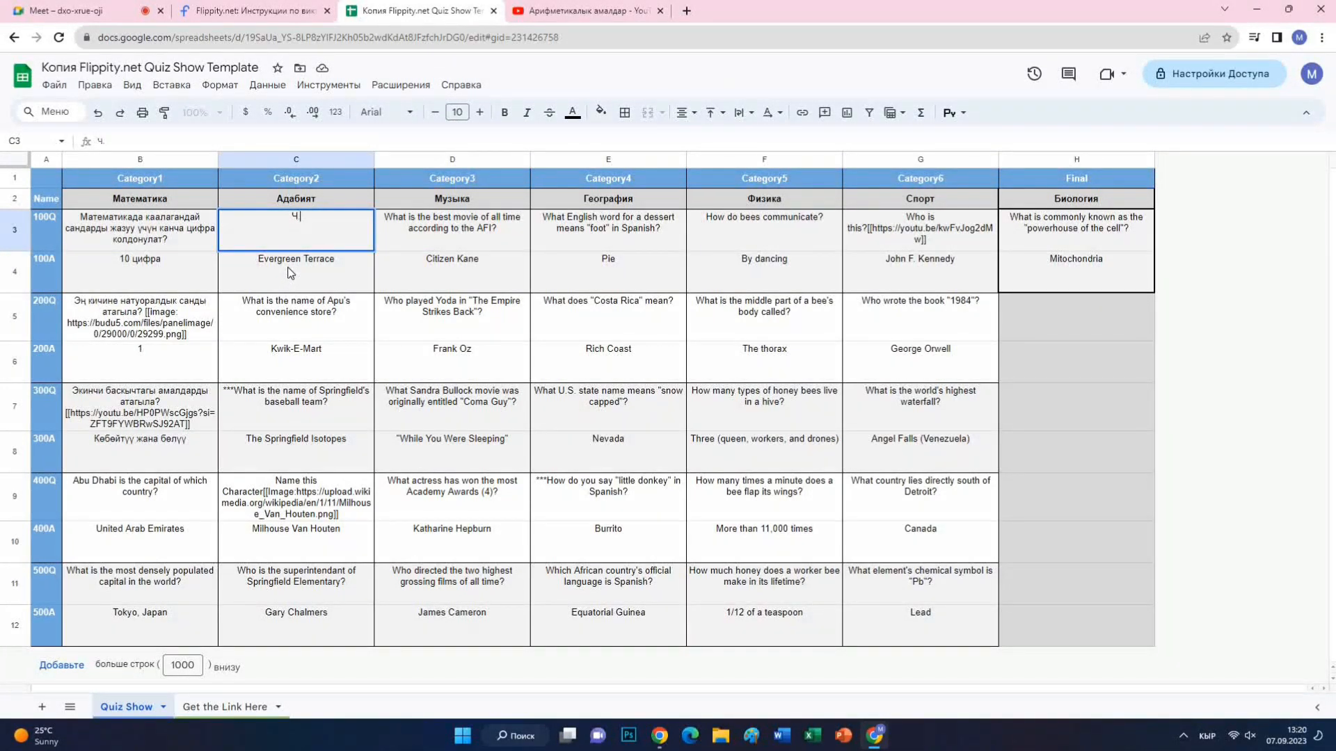
{"action": "type", "text": ". "}
{"action": "type", "text": "Айтматов"}
{"action": "type", "text": " канчан"}
{"action": "type", "text": "ды "}
{"action": "type", "text": "жы"}
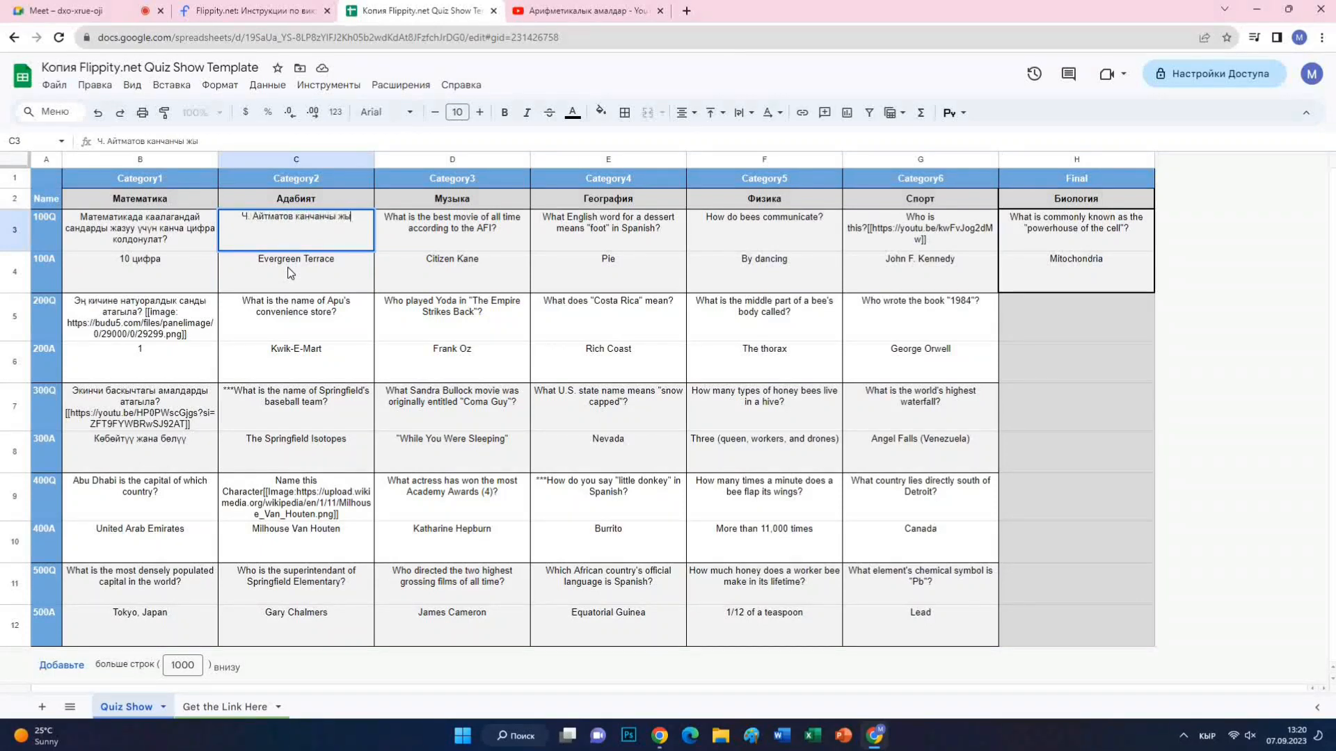
{"action": "type", "text": "лы туул"}
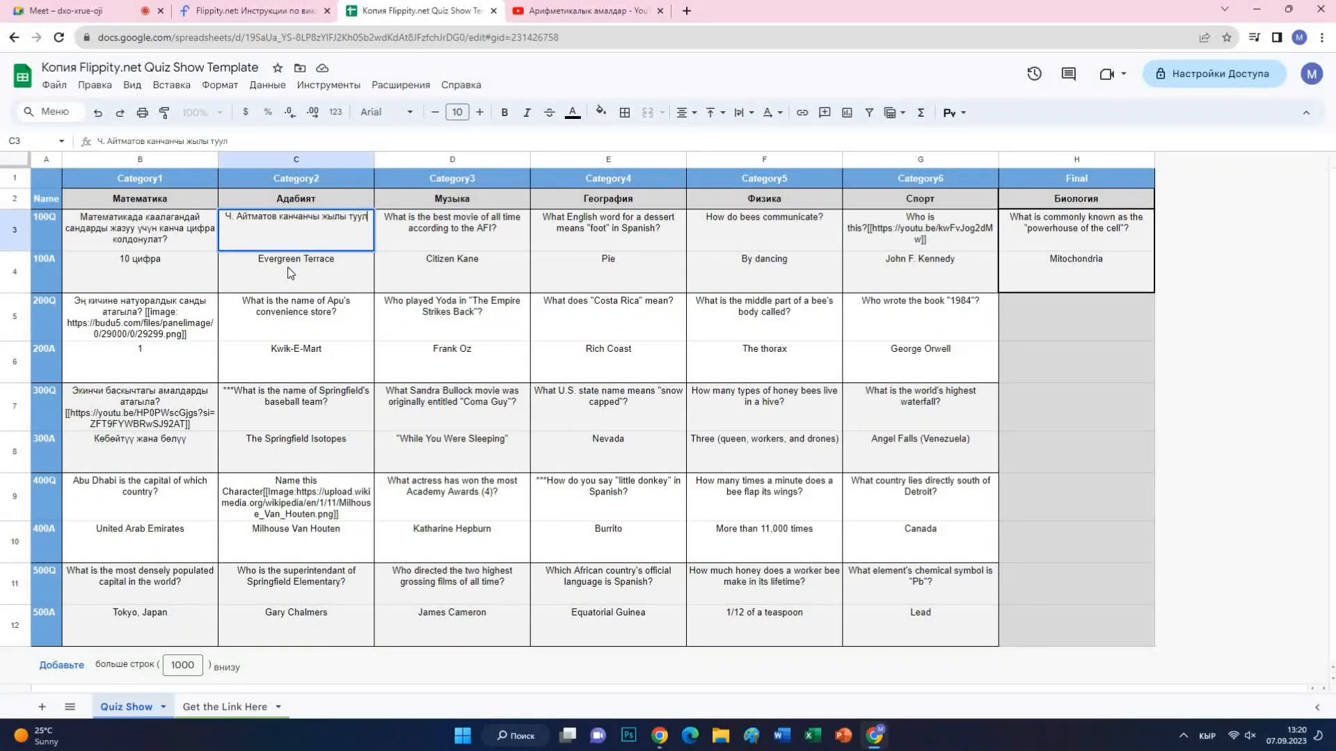
{"action": "type", "text": "ган?"}
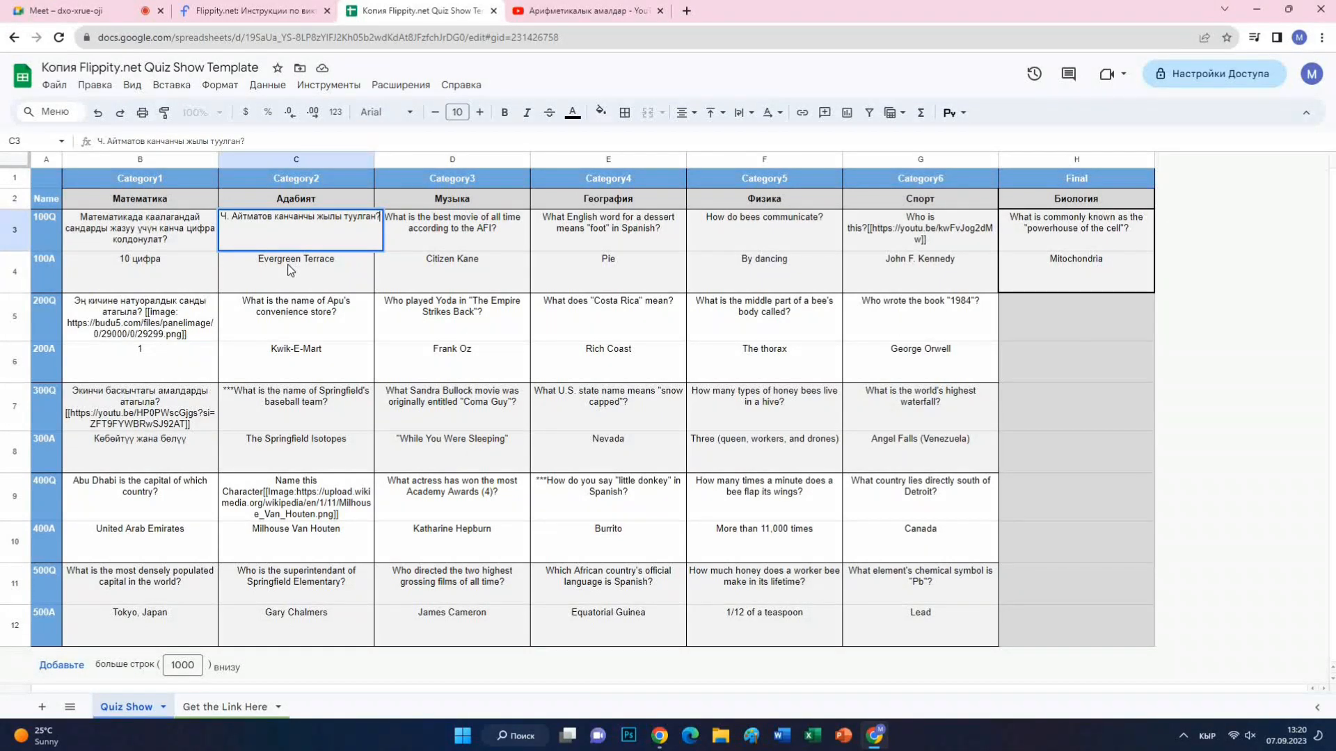
{"action": "left_click", "coordinate": [290, 270]}
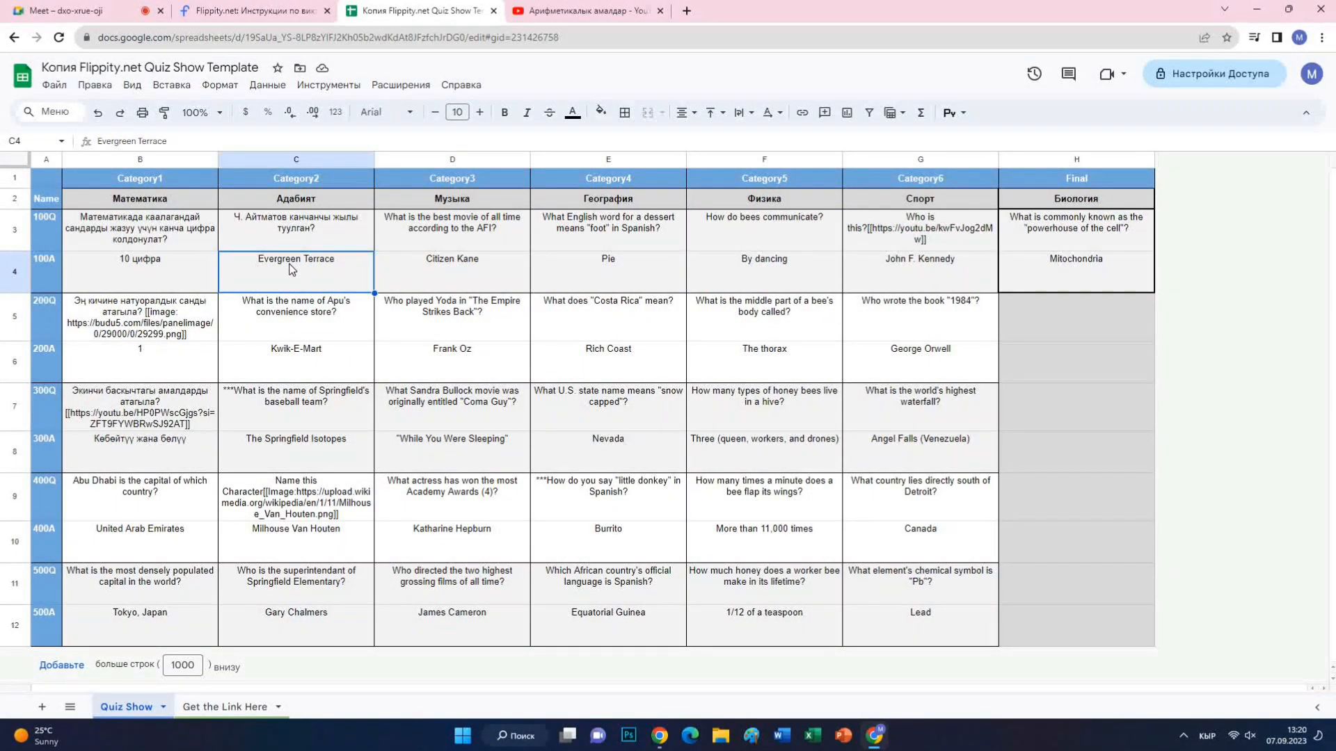
{"action": "type", "text": "1928"}
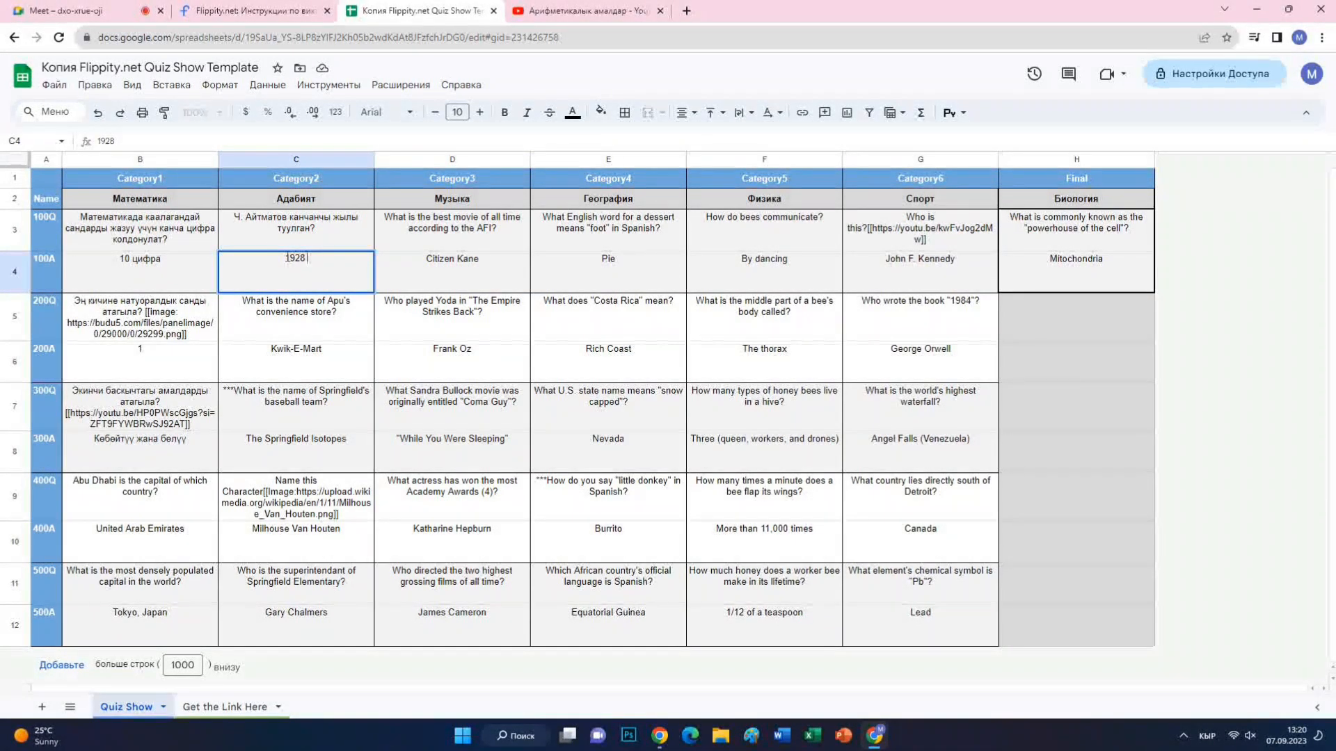
Step: Switch to the YouTube browser page and search Google from it for "Ч. Айтматов"
{"action": "left_click", "coordinate": [574, 17]}
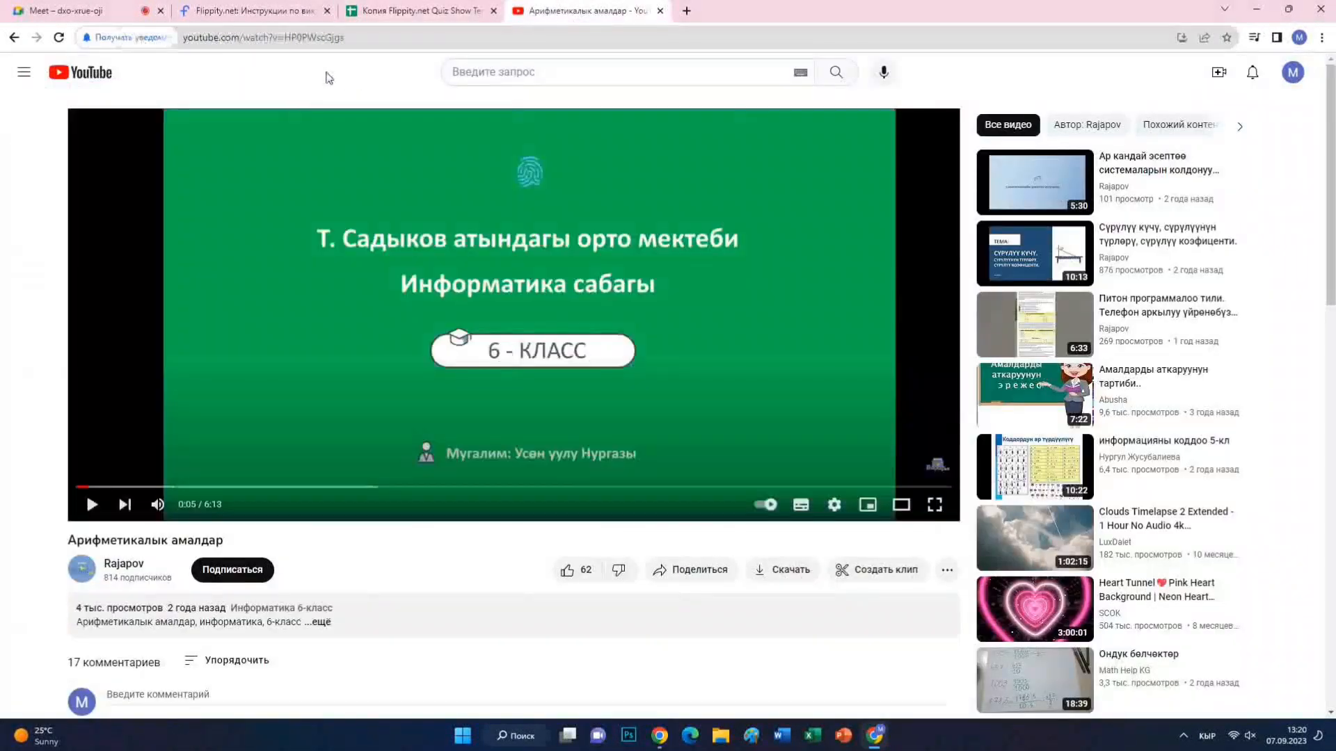
{"action": "left_click", "coordinate": [316, 39]}
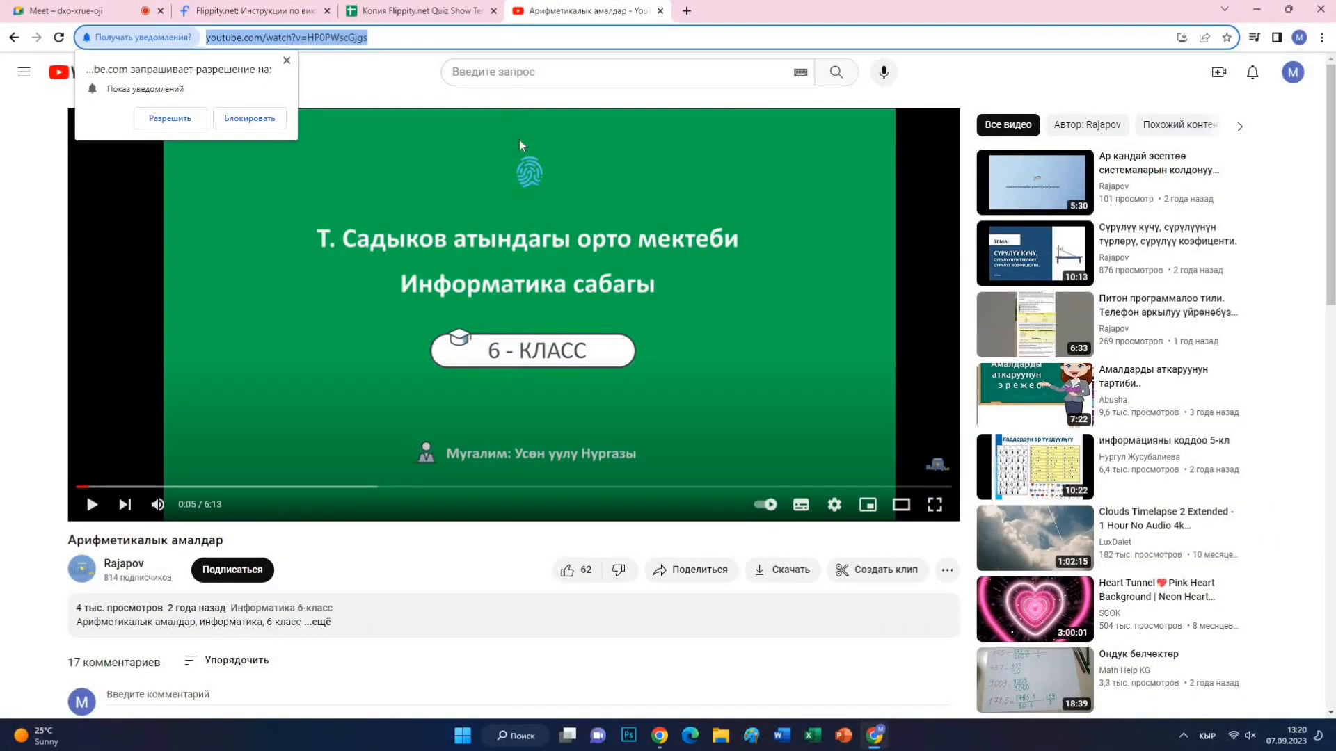
{"action": "type", "text": "ч"}
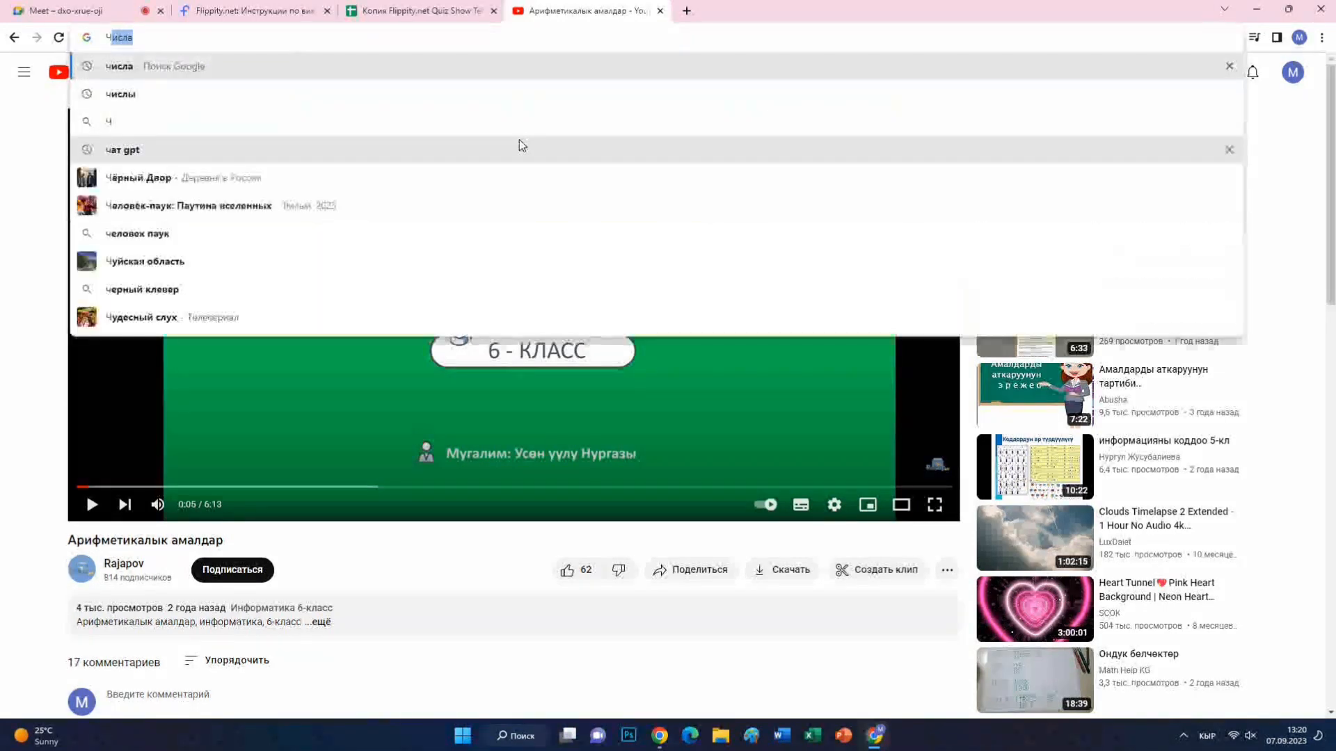
{"action": "type", "text": "."}
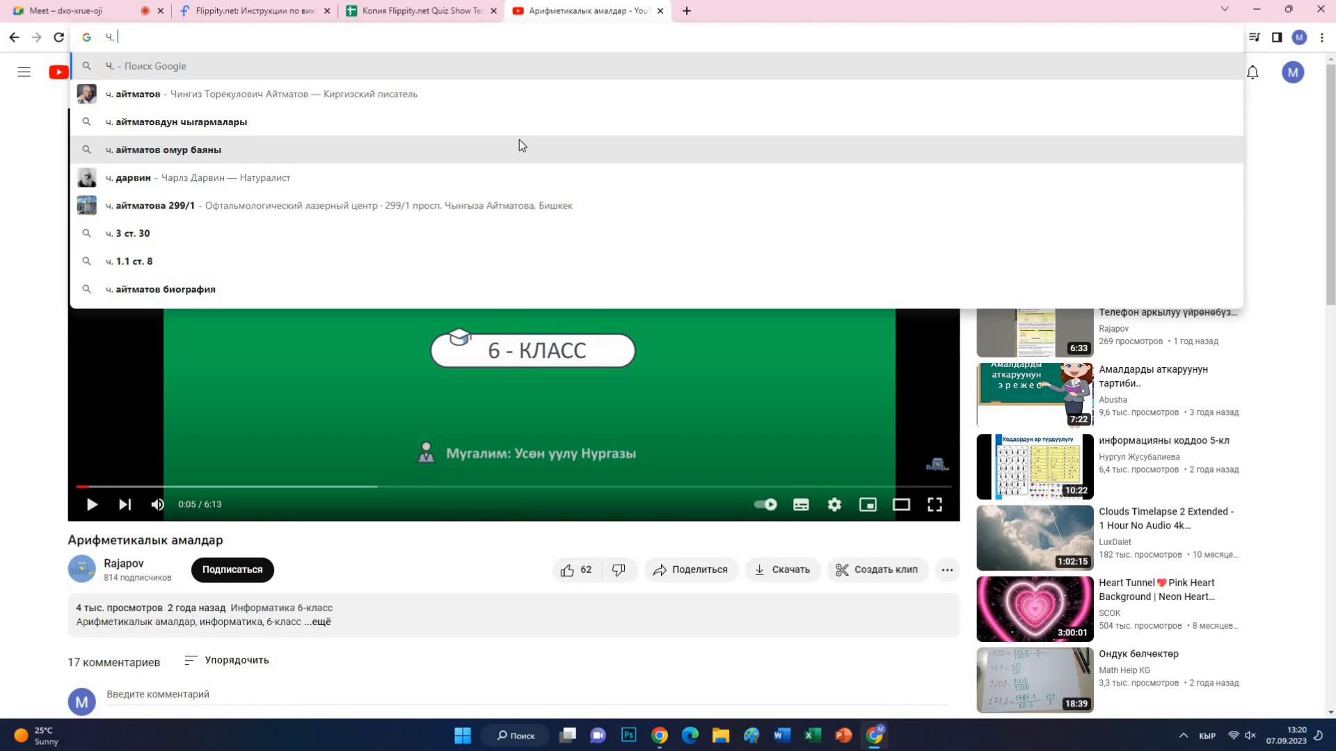
{"action": "type", "text": " Айтмато"}
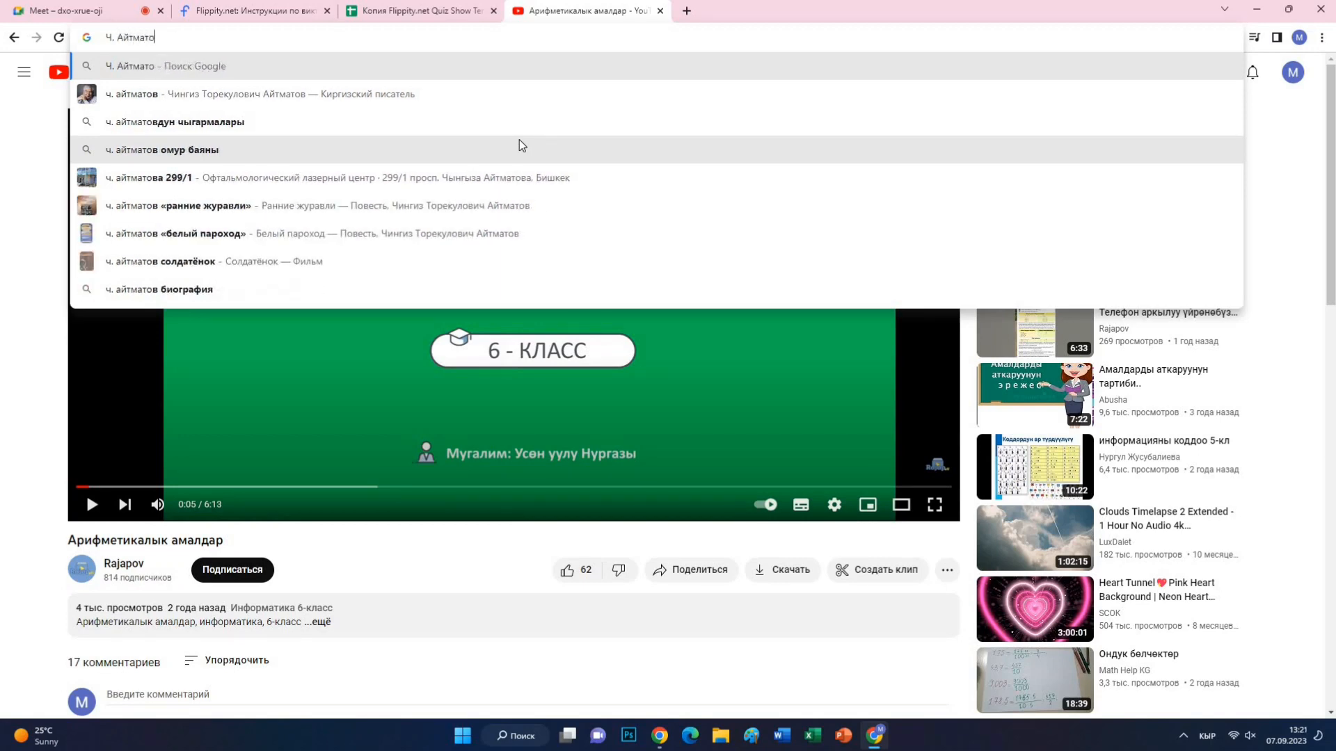
{"action": "type", "text": "в"}
{"action": "key", "text": "Return"}
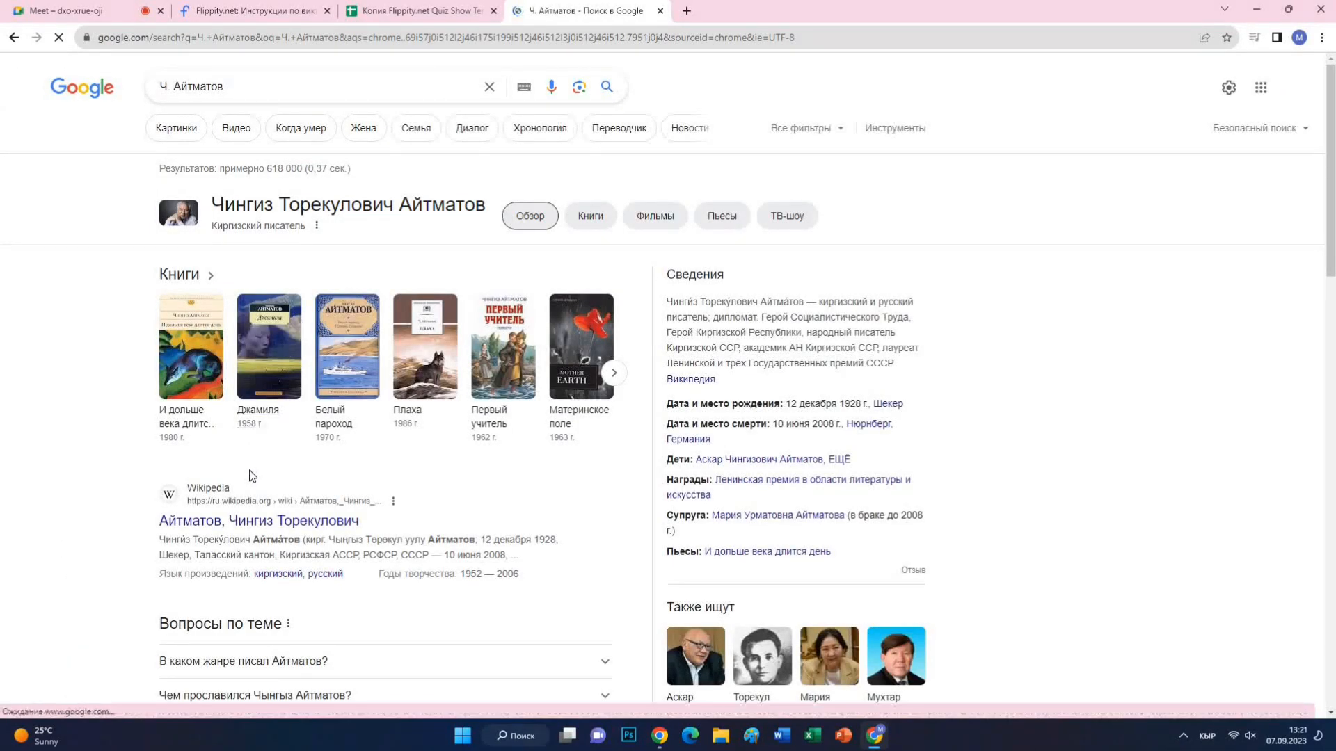
Step: Show the image results for Ч. Айтматов, open the adebiportal.kz portrait and copy its image URL
{"action": "left_click", "coordinate": [179, 133]}
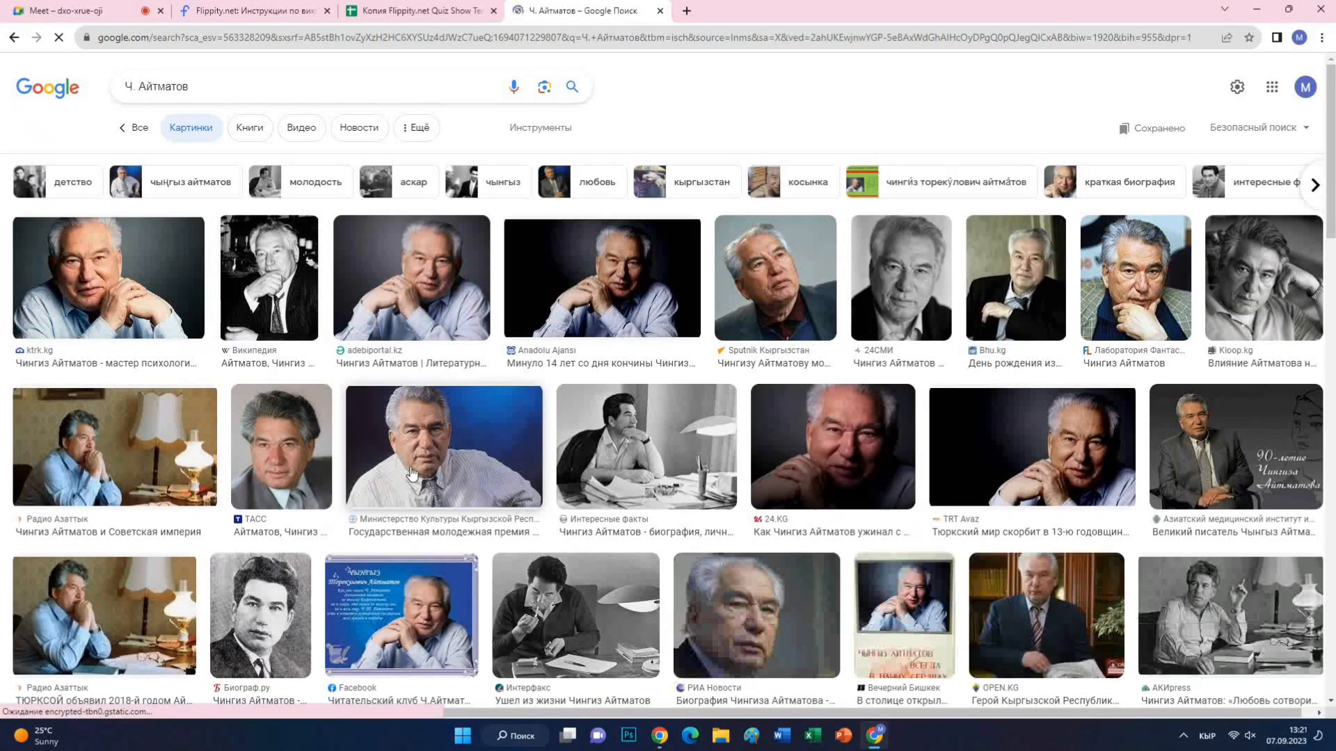
{"action": "left_click", "coordinate": [429, 285]}
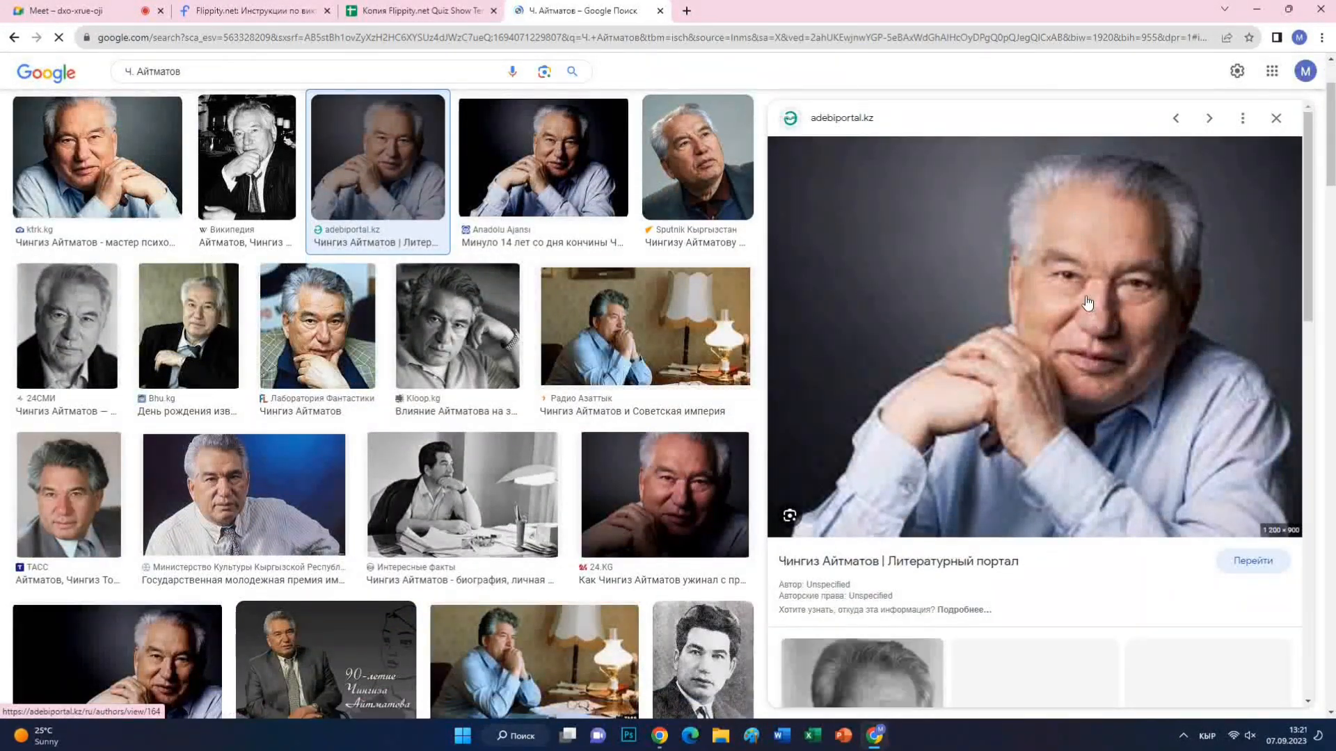
{"action": "right_click", "coordinate": [1041, 343]}
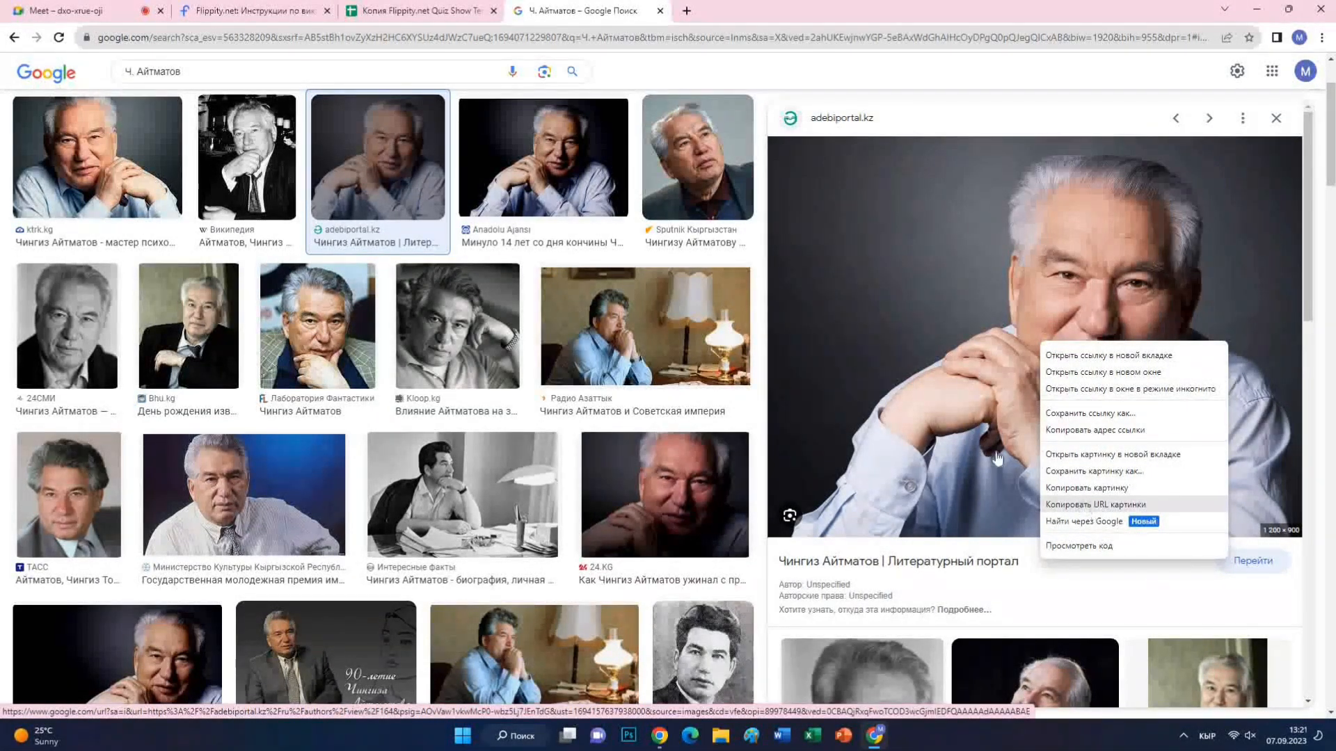
{"action": "left_click", "coordinate": [1092, 503]}
Step: Back in the quiz spreadsheet, append "[[image:", the copied portrait URL and "]]" to the 1928 answer in C4
{"action": "left_click", "coordinate": [400, 12]}
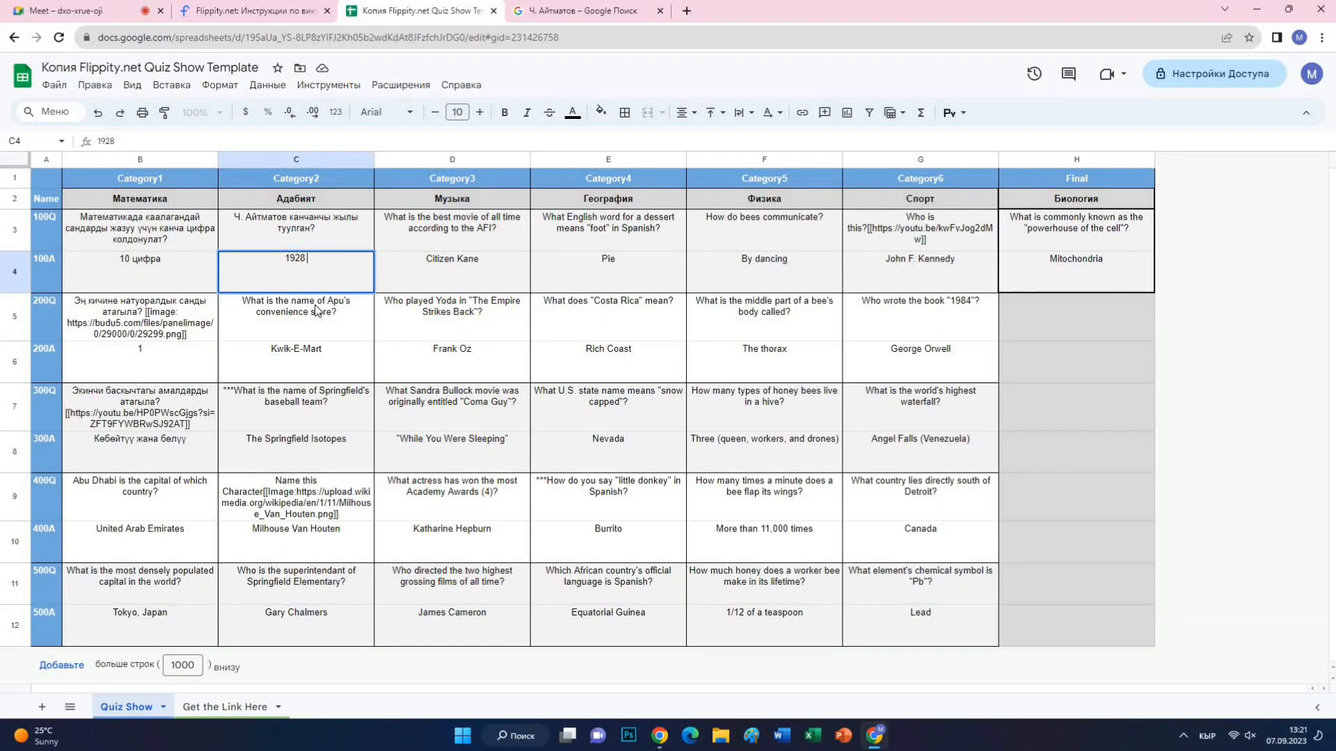
{"action": "key", "text": "alt+shift"}
{"action": "key", "text": "alt+shift"}
{"action": "type", "text": "[["}
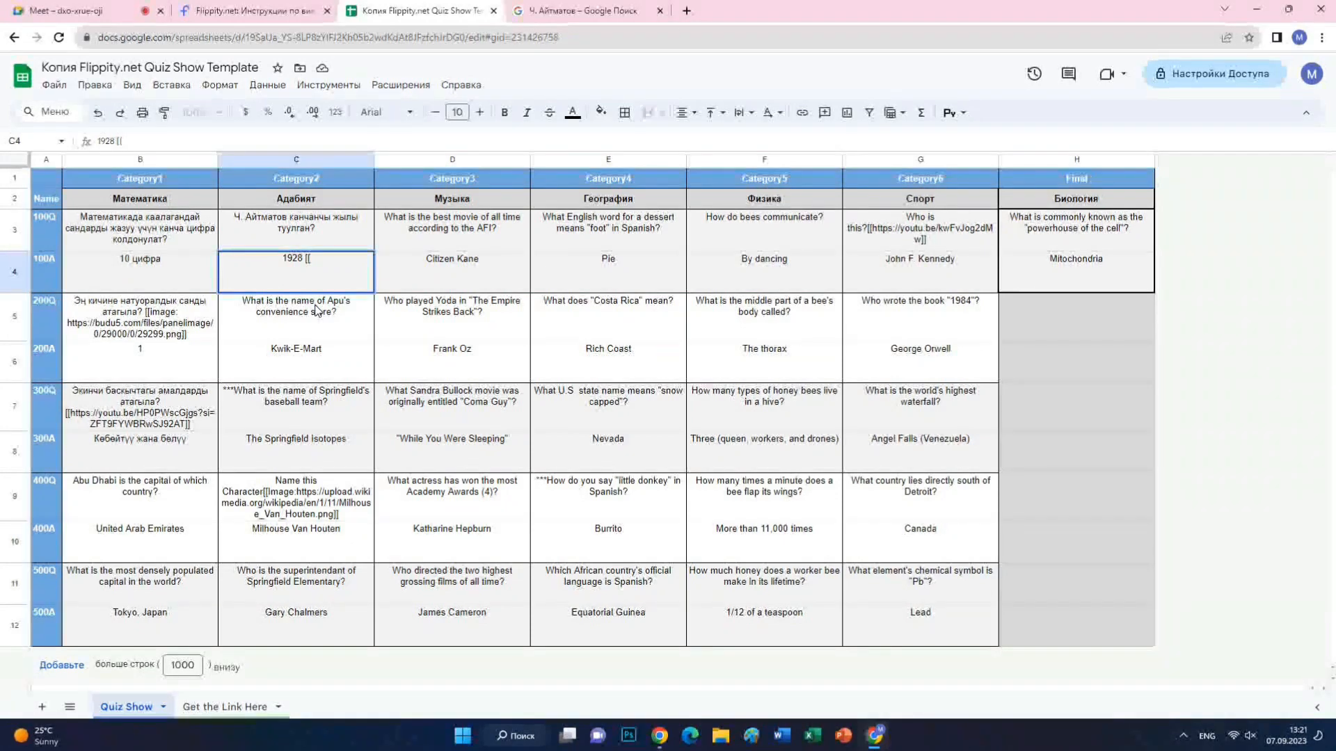
{"action": "type", "text": "ima"}
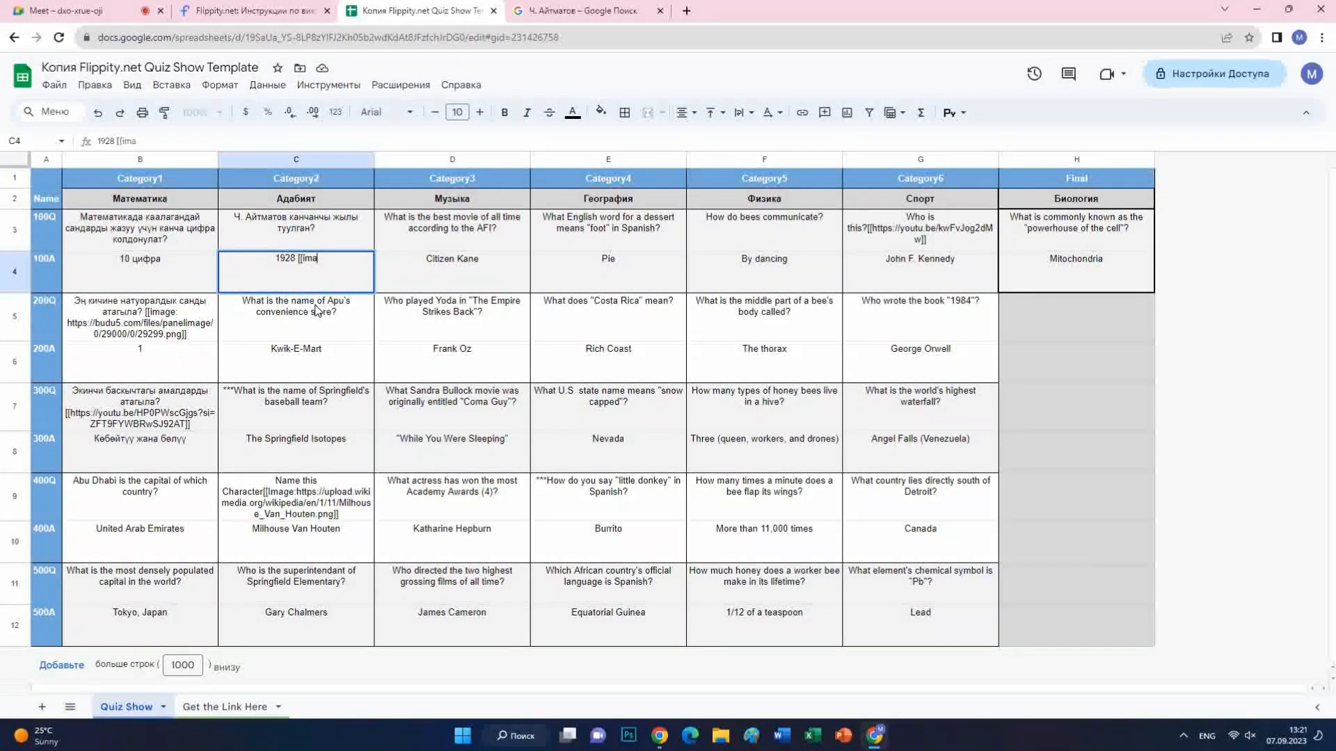
{"action": "type", "text": "f"}
{"action": "key", "text": "BackSpace"}
{"action": "type", "text": "ge"}
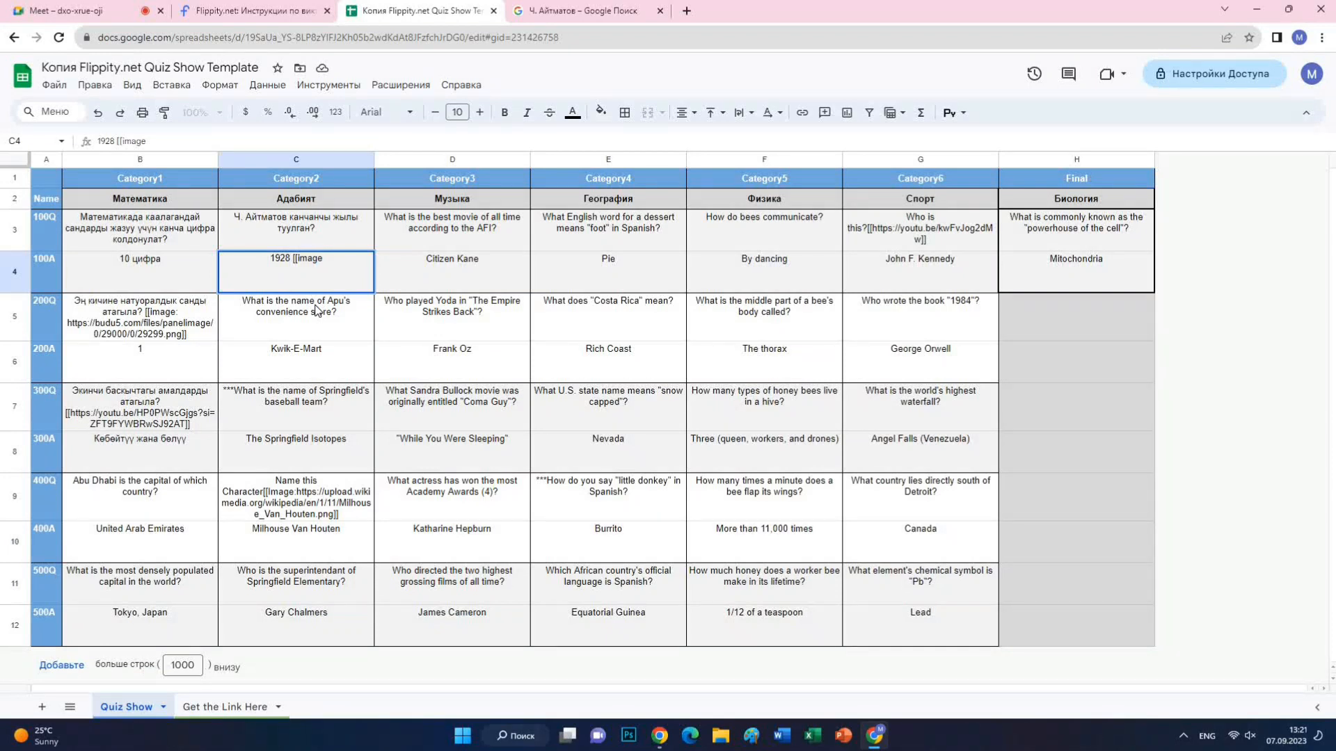
{"action": "type", "text": ":"}
{"action": "right_click", "coordinate": [332, 263]}
{"action": "left_click", "coordinate": [369, 374]}
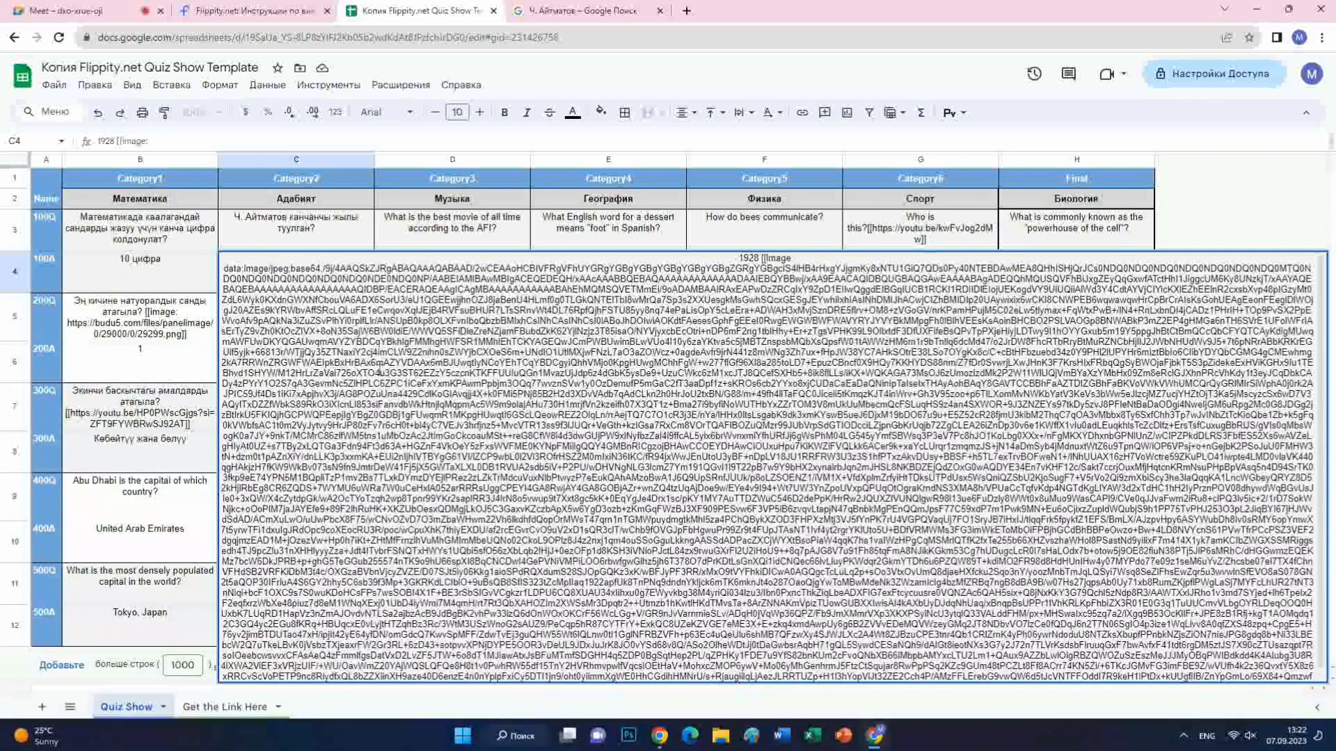
{"action": "scroll", "coordinate": [378, 373], "scroll_direction": "down", "scroll_amount": 1}
{"action": "type", "text": "]]"}
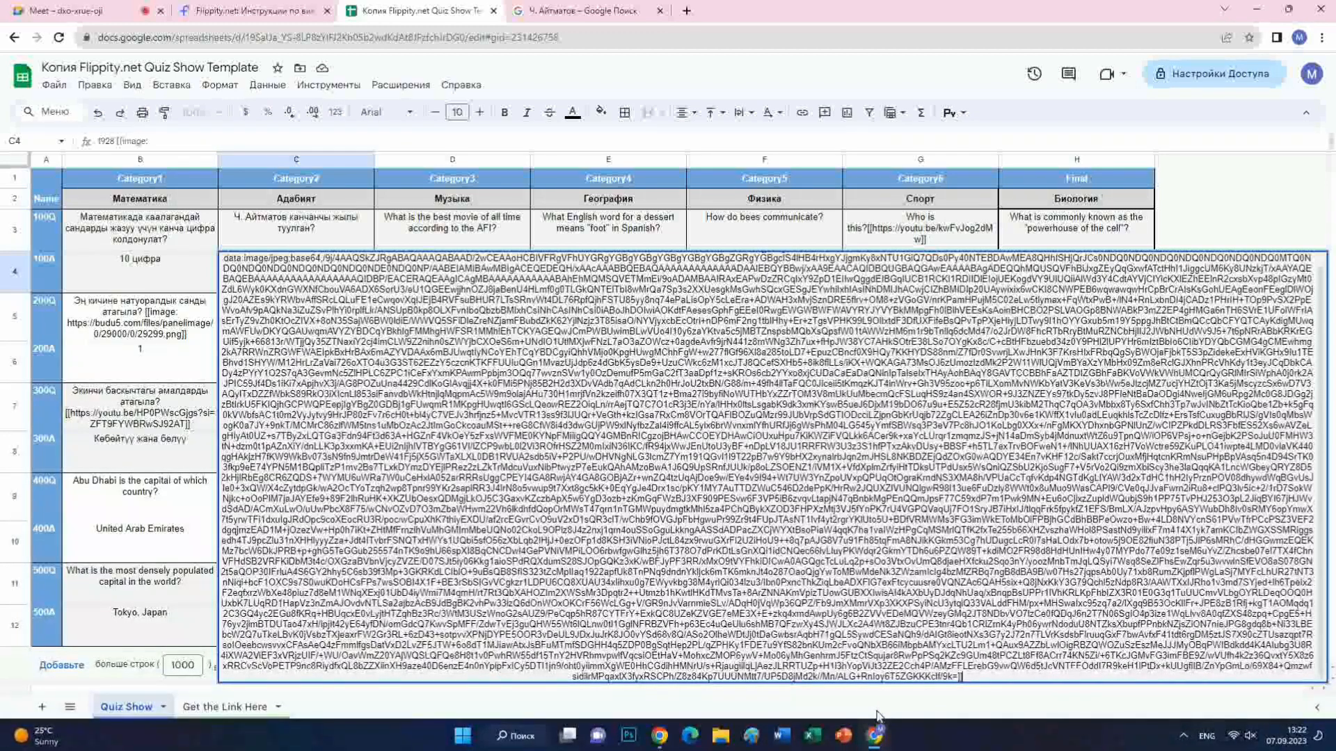
{"action": "key", "text": "Return"}
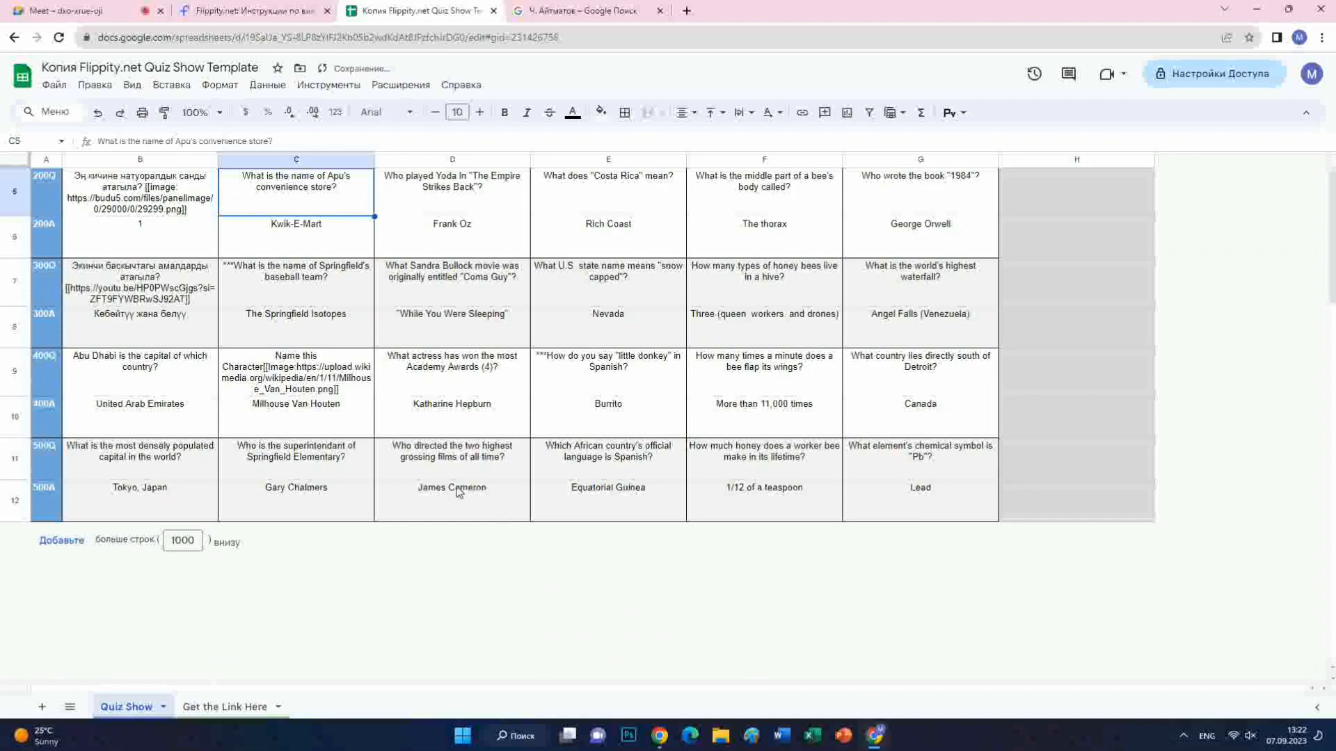
Step: Examine how the long image link in C4 affects its row and the rest of the quiz table
{"action": "scroll", "coordinate": [390, 477], "scroll_direction": "up", "scroll_amount": 3}
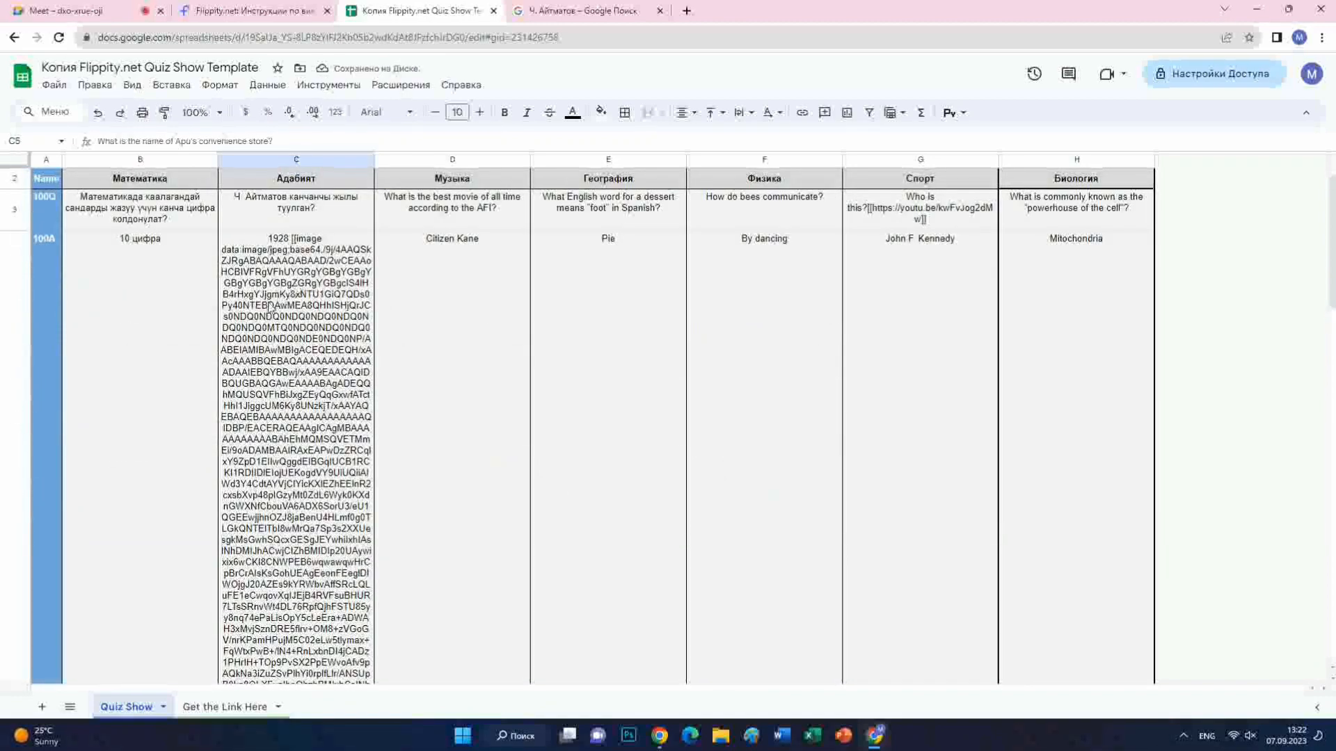
{"action": "scroll", "coordinate": [278, 534], "scroll_direction": "down", "scroll_amount": 5}
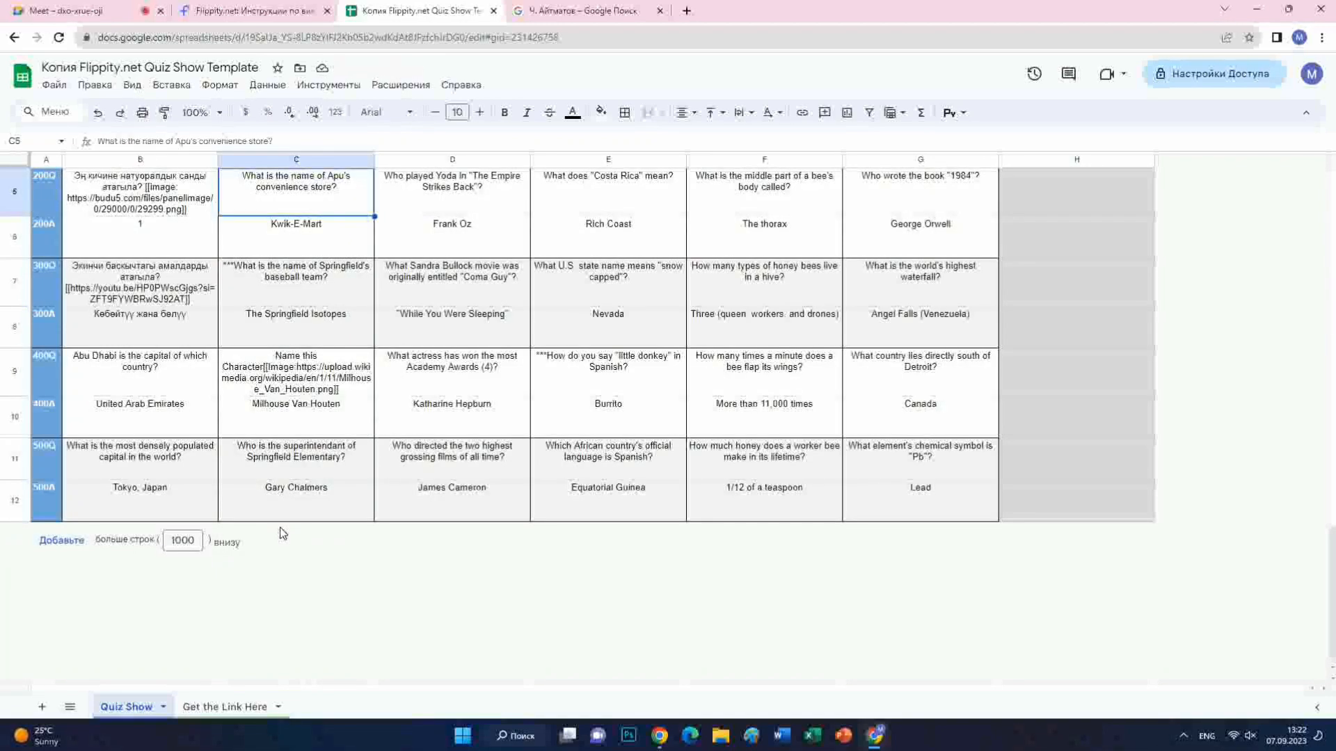
{"action": "scroll", "coordinate": [285, 514], "scroll_direction": "up", "scroll_amount": 3}
{"action": "scroll", "coordinate": [298, 458], "scroll_direction": "down", "scroll_amount": 3}
{"action": "scroll", "coordinate": [297, 457], "scroll_direction": "up", "scroll_amount": 3}
{"action": "scroll", "coordinate": [299, 456], "scroll_direction": "down", "scroll_amount": 3}
{"action": "scroll", "coordinate": [301, 452], "scroll_direction": "up", "scroll_amount": 3}
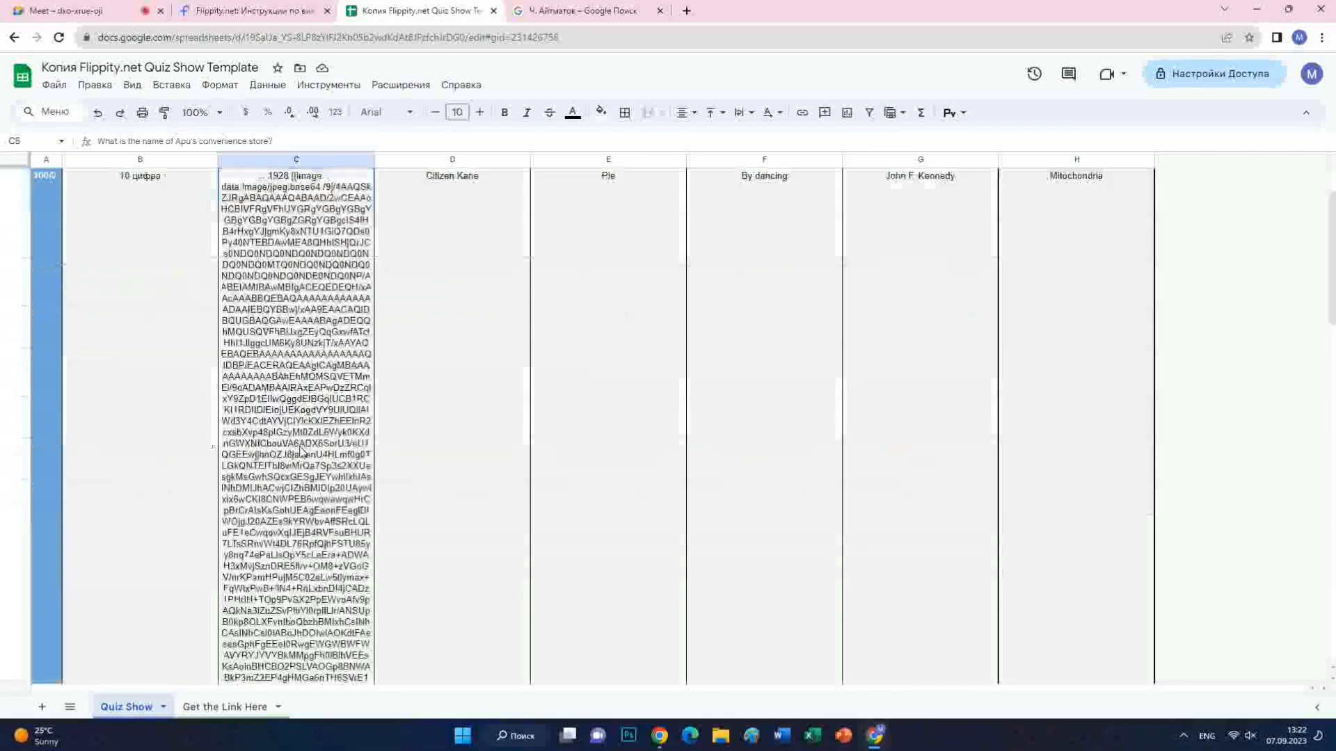
{"action": "scroll", "coordinate": [302, 452], "scroll_direction": "down", "scroll_amount": 3}
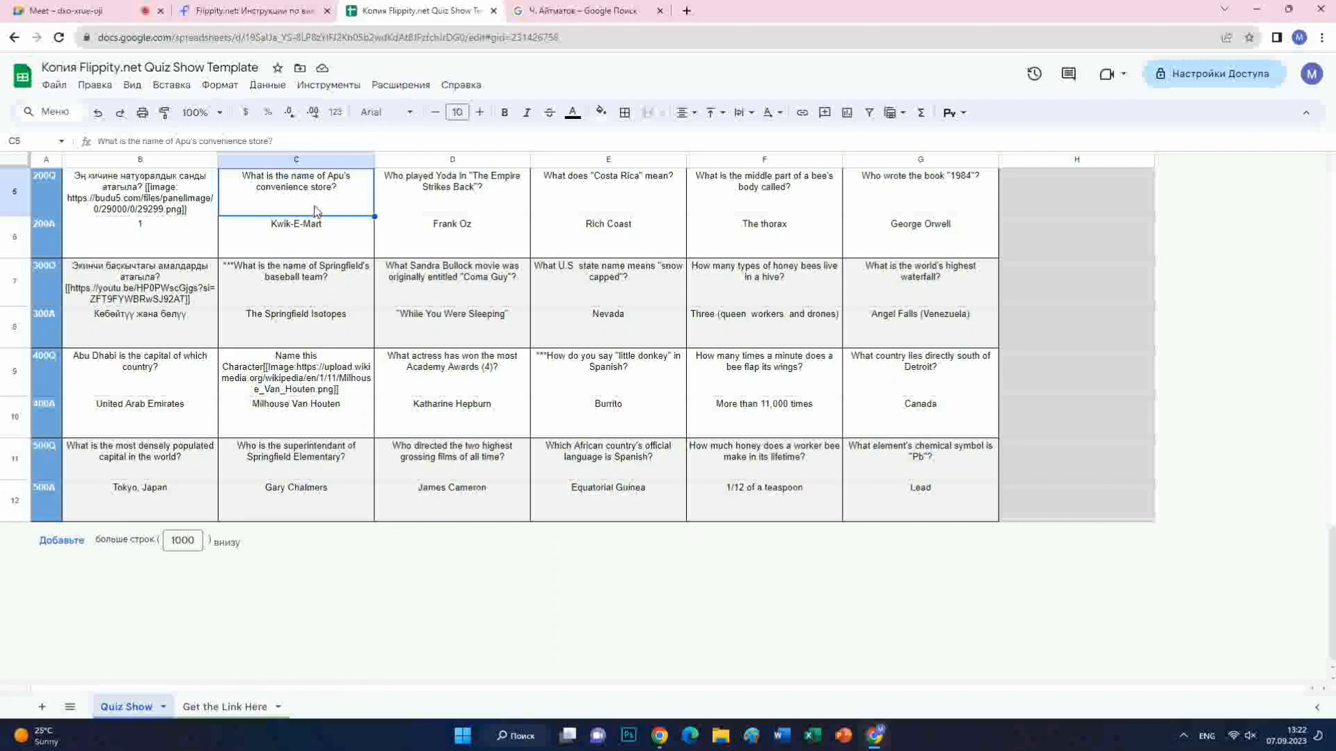
{"action": "scroll", "coordinate": [316, 250], "scroll_direction": "up", "scroll_amount": 3}
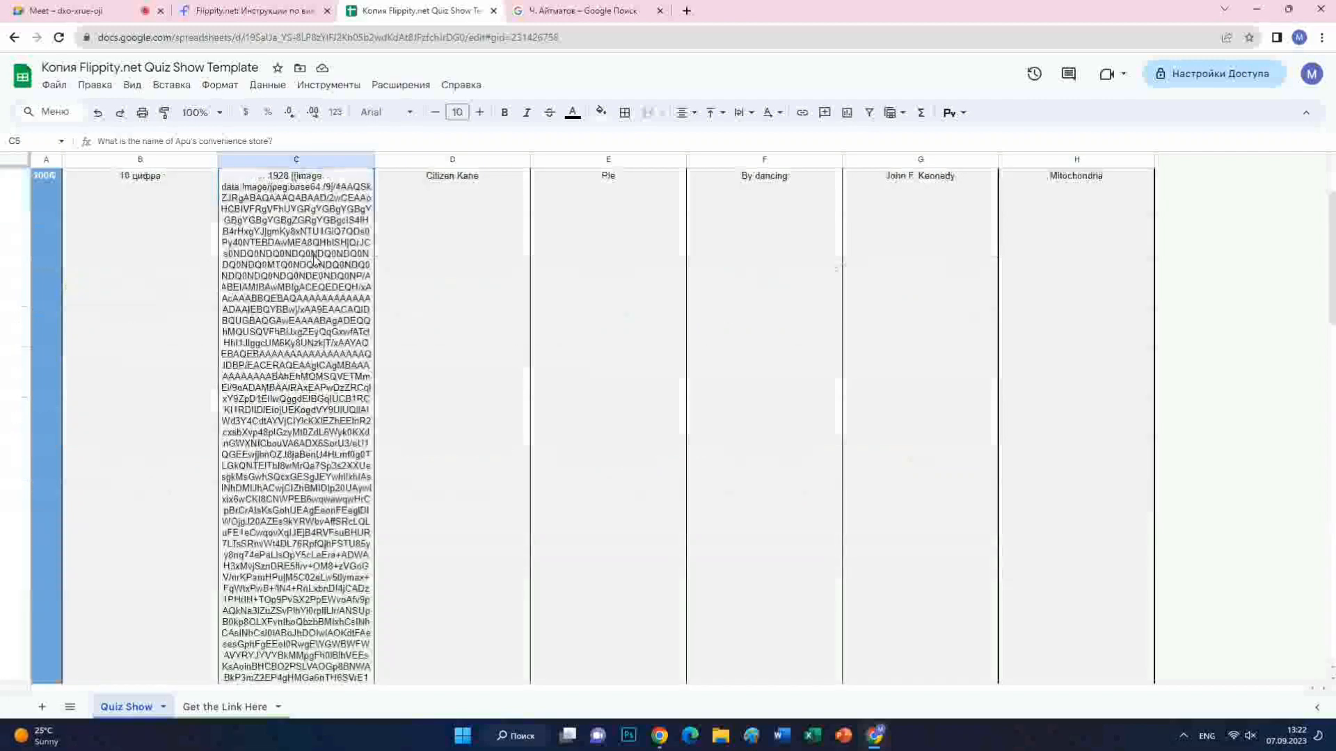
{"action": "scroll", "coordinate": [317, 259], "scroll_direction": "down", "scroll_amount": 3}
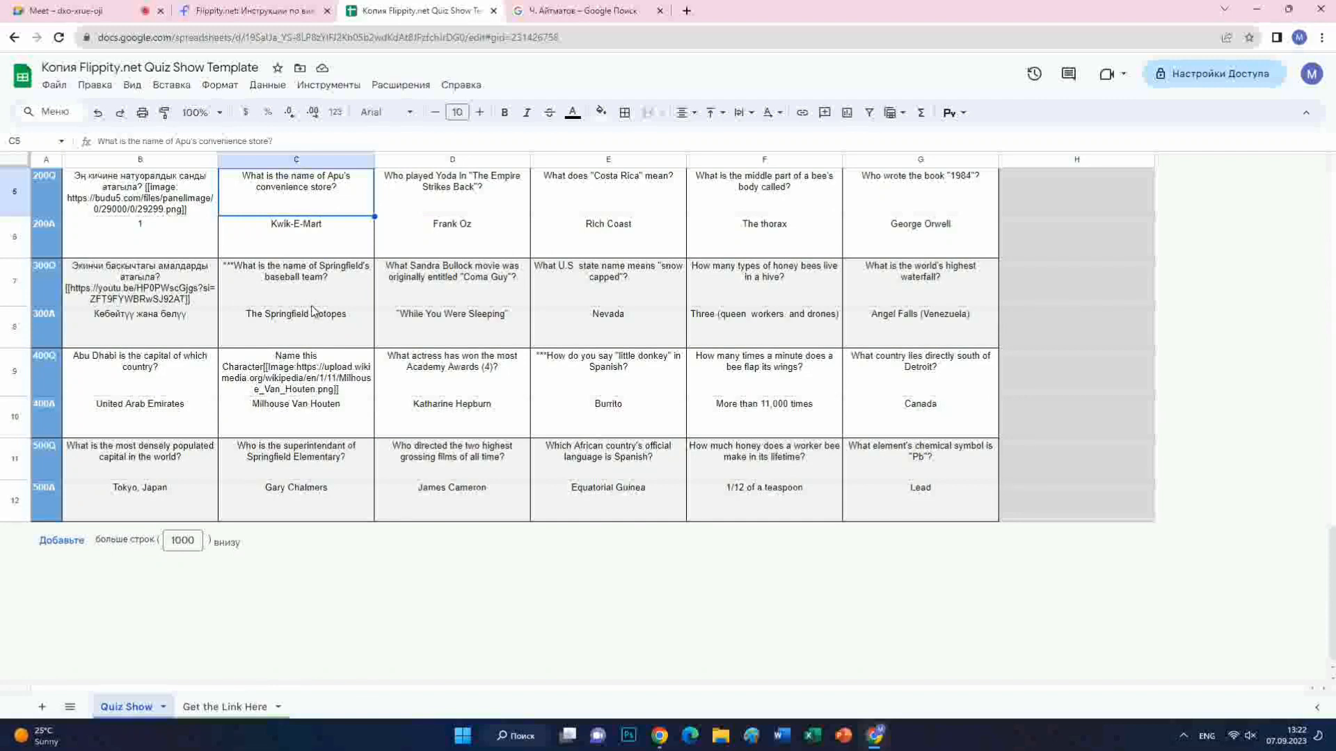
{"action": "scroll", "coordinate": [435, 299], "scroll_direction": "up", "scroll_amount": 3}
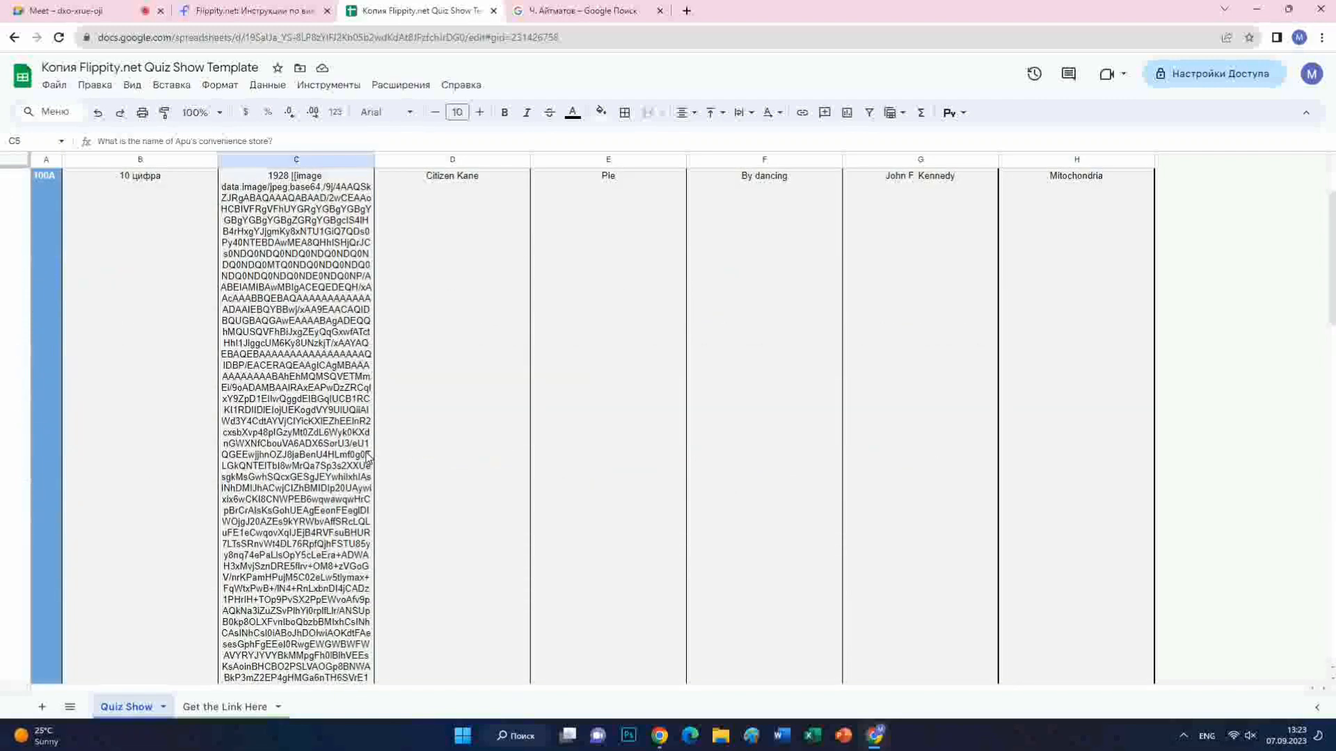
{"action": "scroll", "coordinate": [368, 459], "scroll_direction": "down", "scroll_amount": 3}
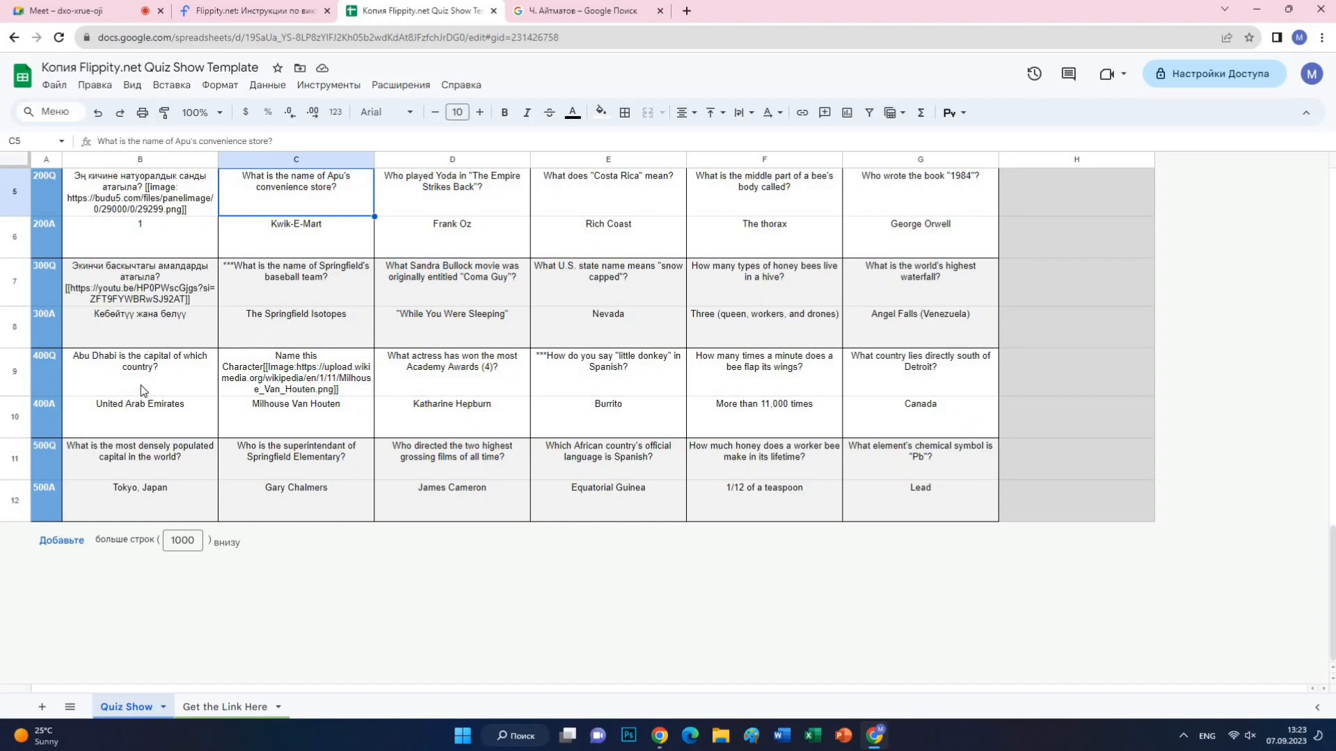
{"action": "scroll", "coordinate": [296, 407], "scroll_direction": "up", "scroll_amount": 1}
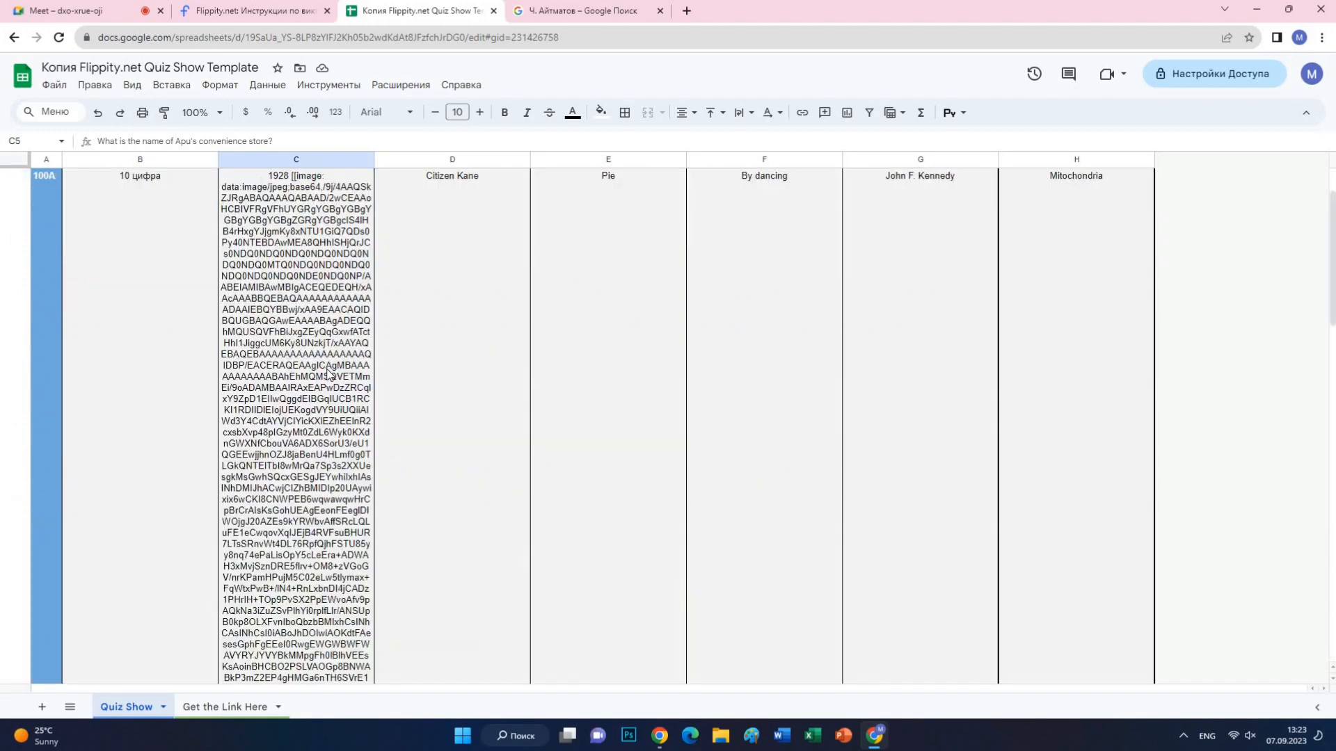
{"action": "scroll", "coordinate": [425, 212], "scroll_direction": "up", "scroll_amount": 1}
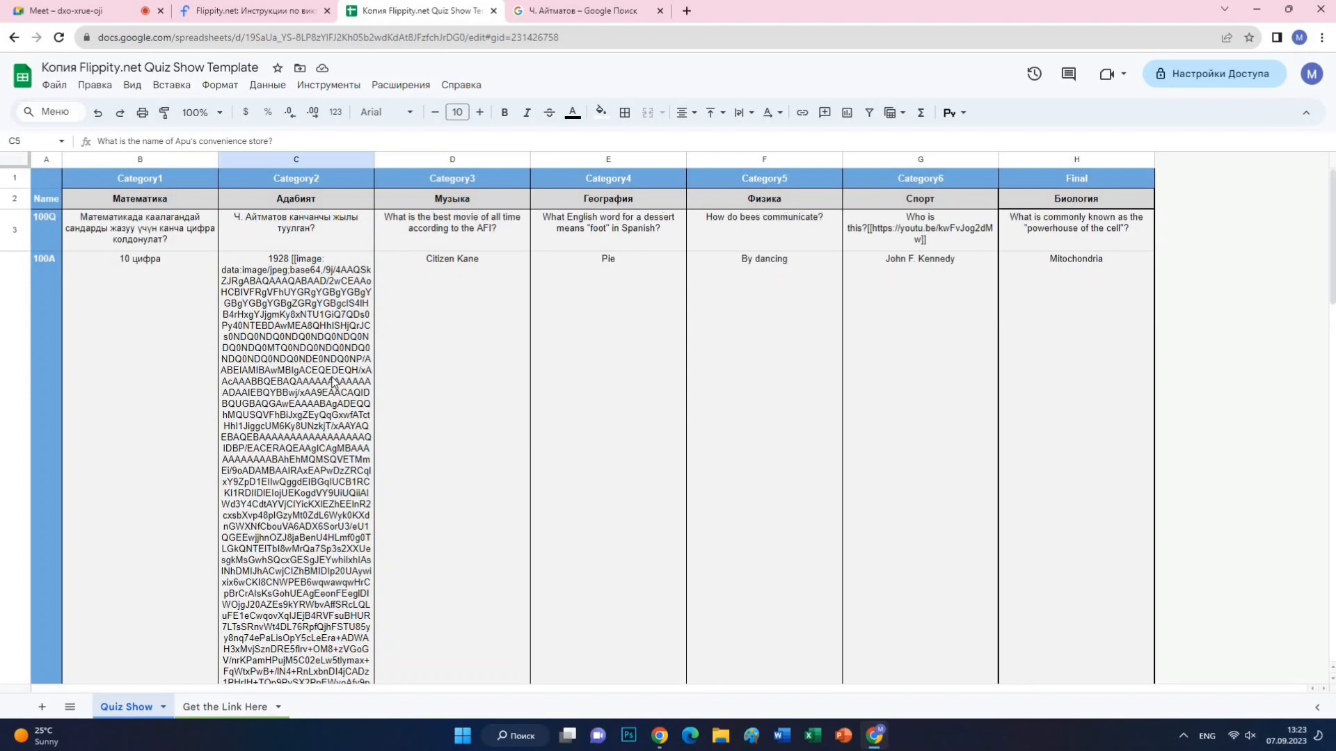
Step: Replace the 400-point Математика question in B9 with the "***" marker
{"action": "scroll", "coordinate": [186, 448], "scroll_direction": "down", "scroll_amount": 3}
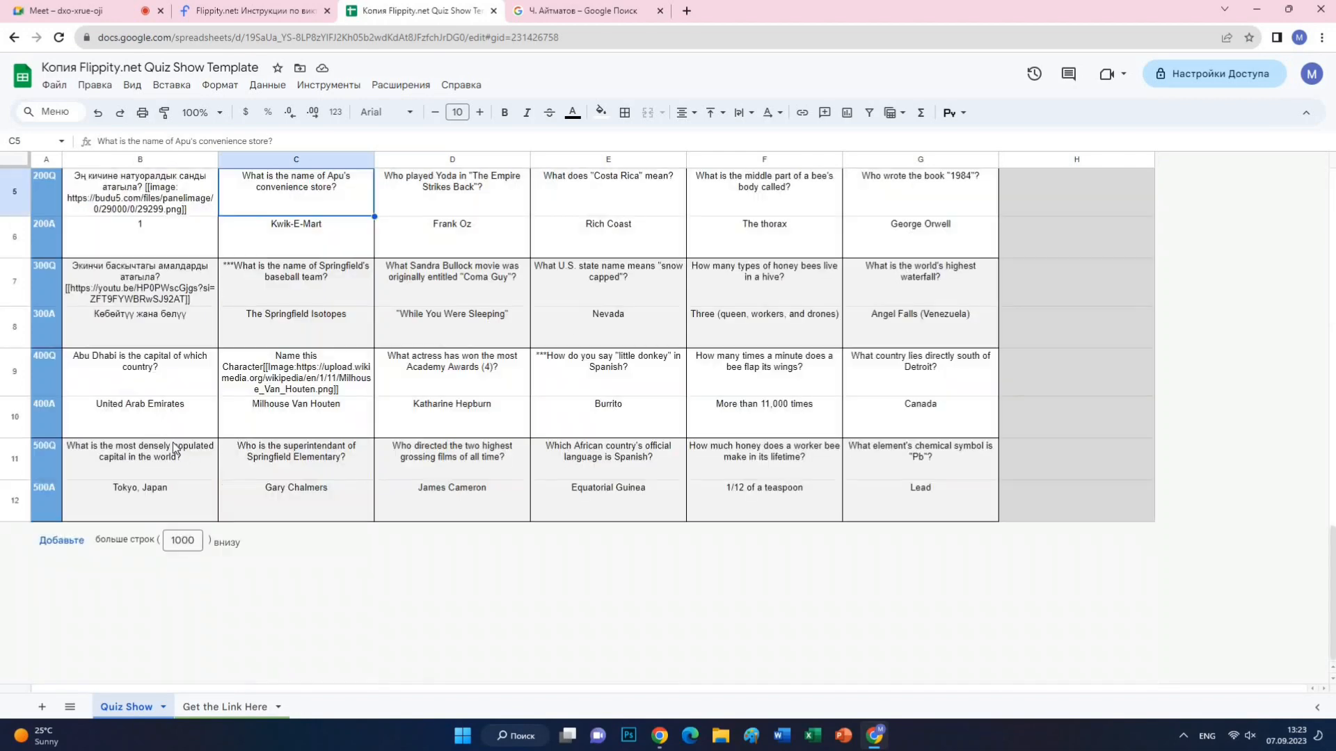
{"action": "left_click", "coordinate": [128, 367]}
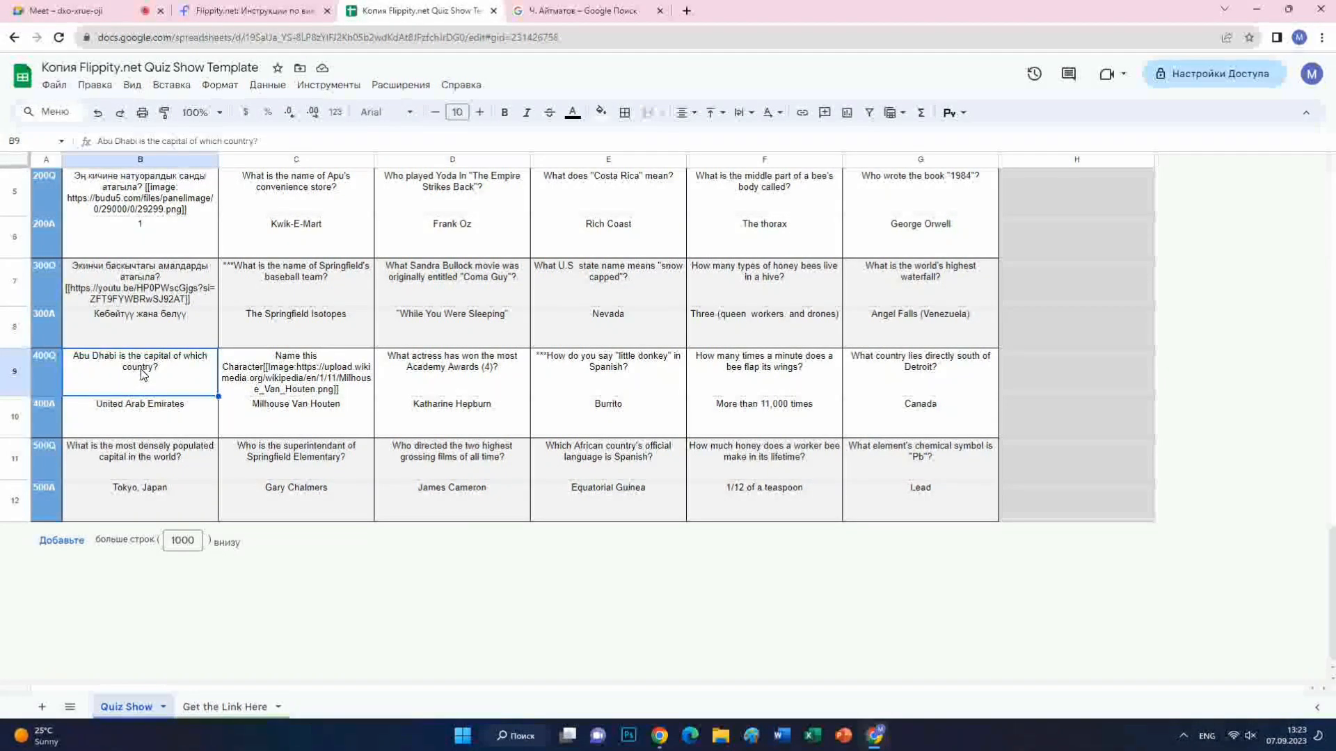
{"action": "type", "text": "*"}
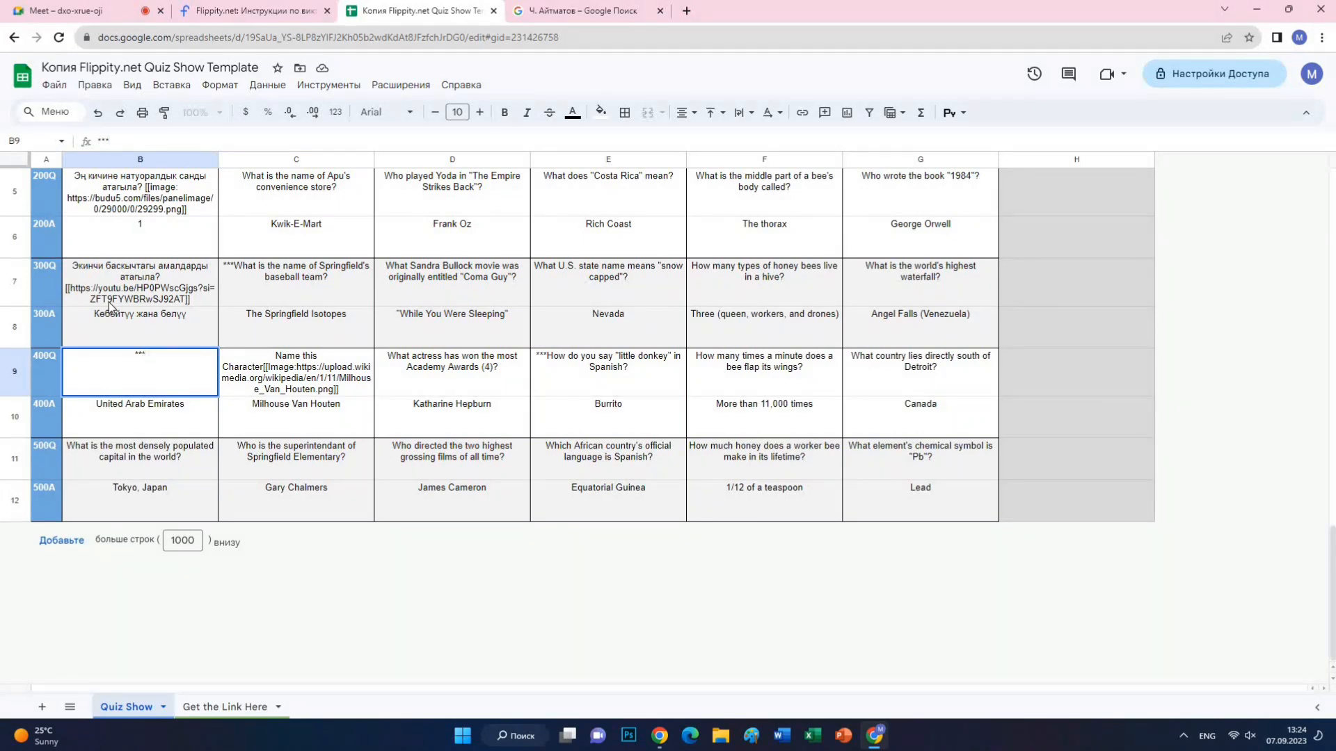
{"action": "type", "text": "Rfylfq cfylfh"}
{"action": "key", "text": "BackSpace"}
{"action": "key", "text": "BackSpace"}
{"action": "key", "text": "BackSpace"}
{"action": "key", "text": "BackSpace"}
{"action": "key", "text": "BackSpace"}
{"action": "key", "text": "BackSpace"}
{"action": "key", "text": "BackSpace"}
Step: Switch to the Kyrgyz keyboard layout and complete B9 as "***Кандай туюнтмалар рационалдык туюнтмалар деп атиалат?"
{"action": "key", "text": "alt+shift"}
{"action": "type", "text": "Кандай туюнтмалар ра"}
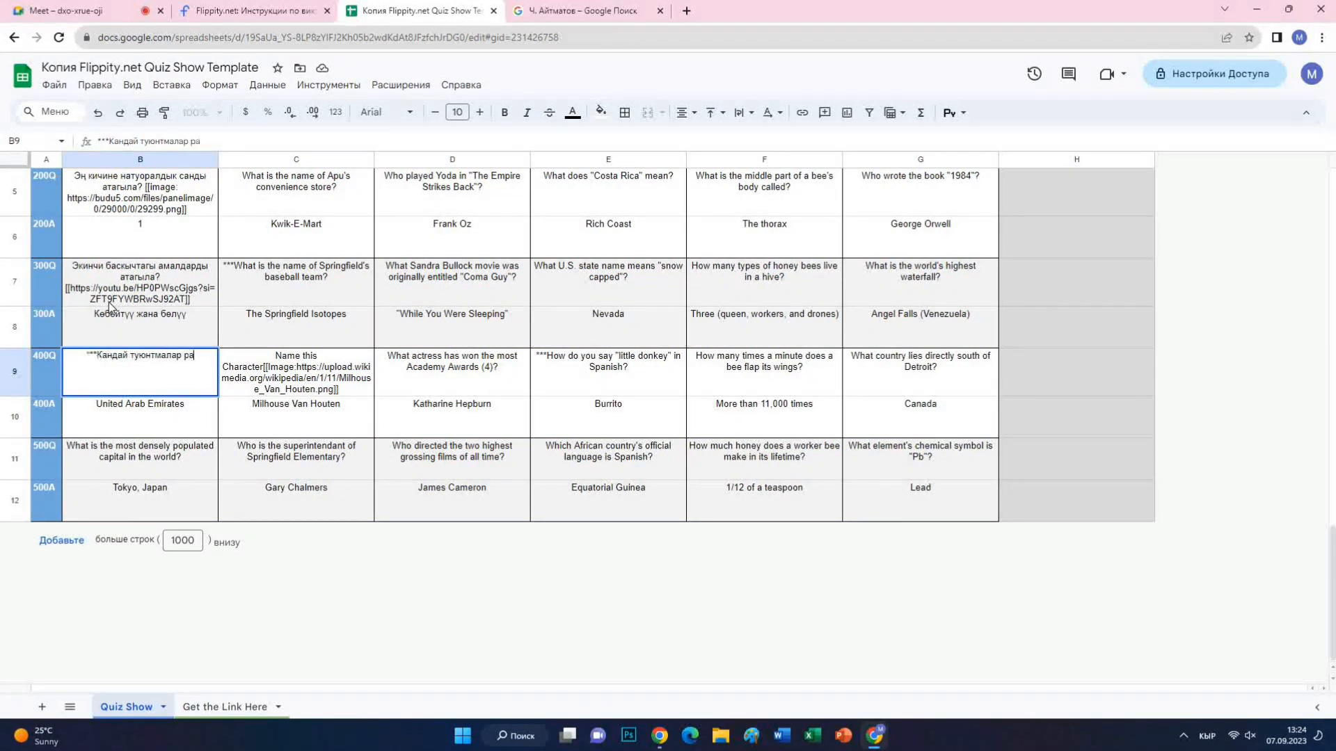
{"action": "type", "text": "циа"}
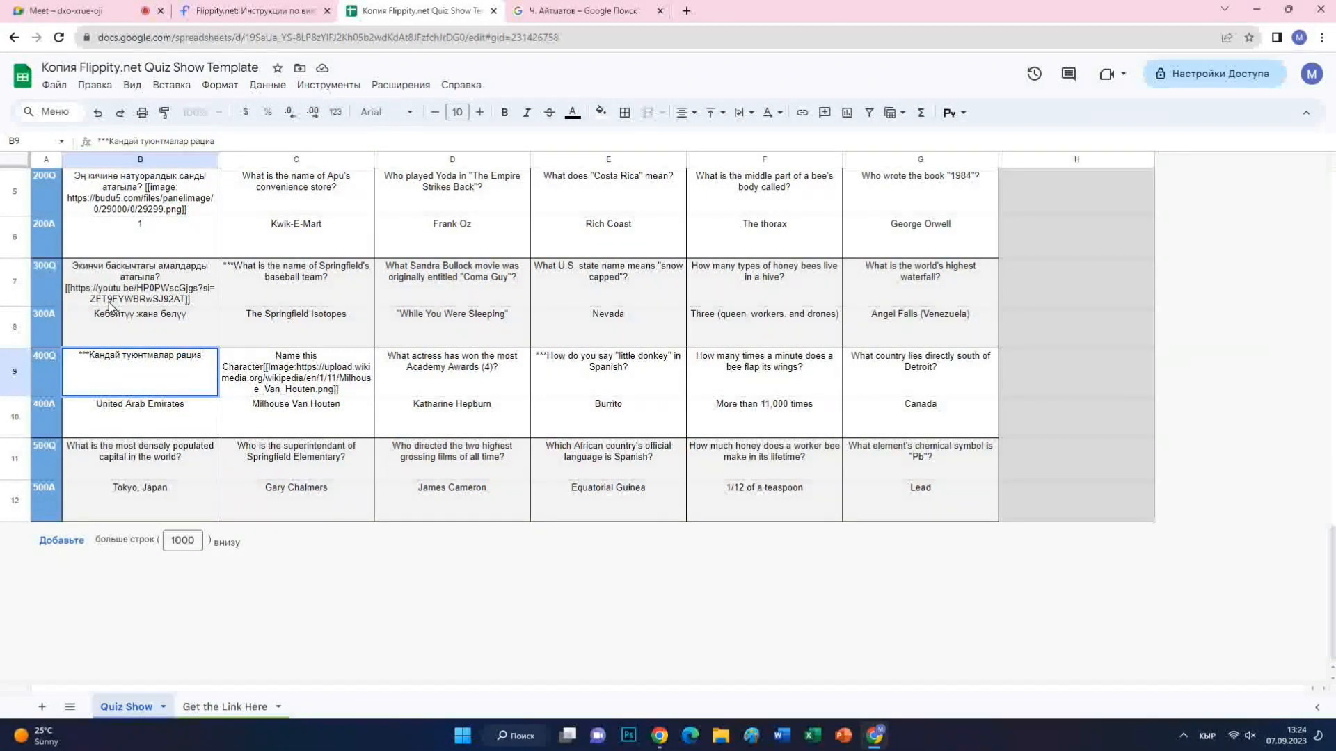
{"action": "key", "text": "BackSpace"}
{"action": "type", "text": "оналды"}
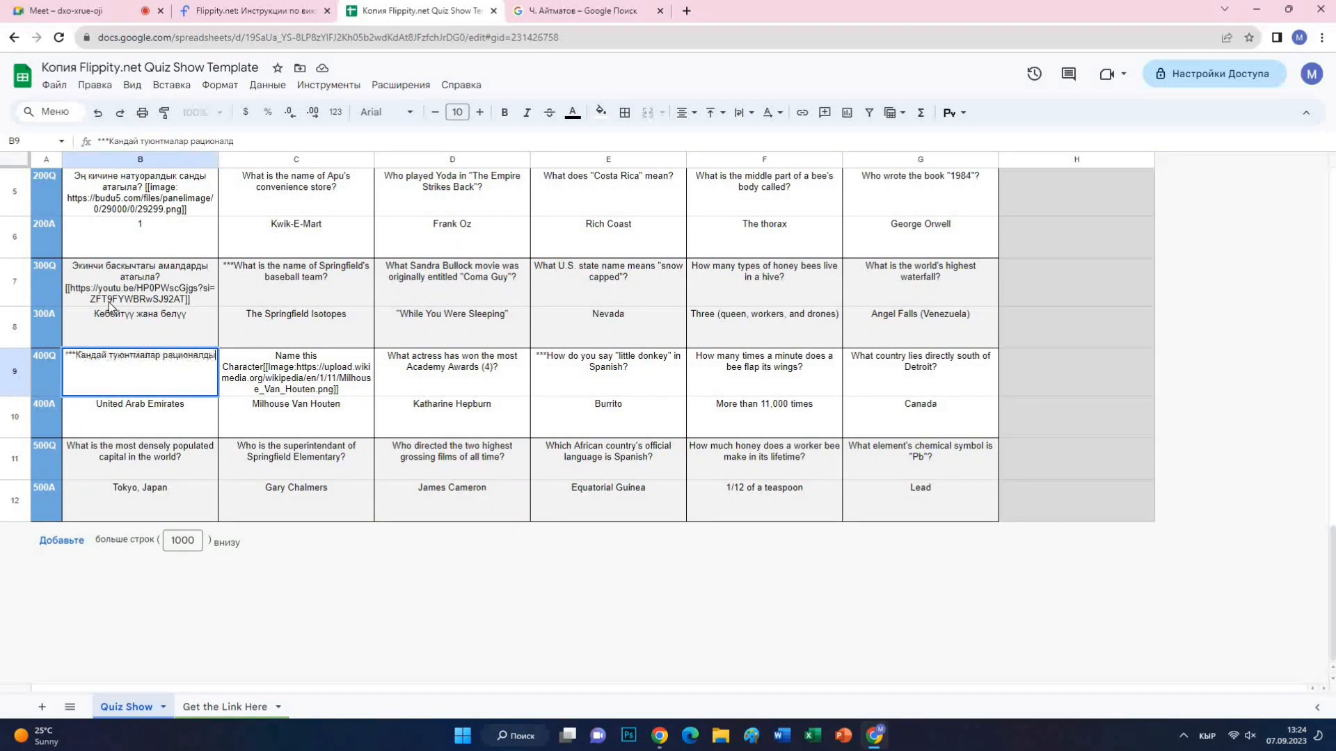
{"action": "type", "text": "к тую"}
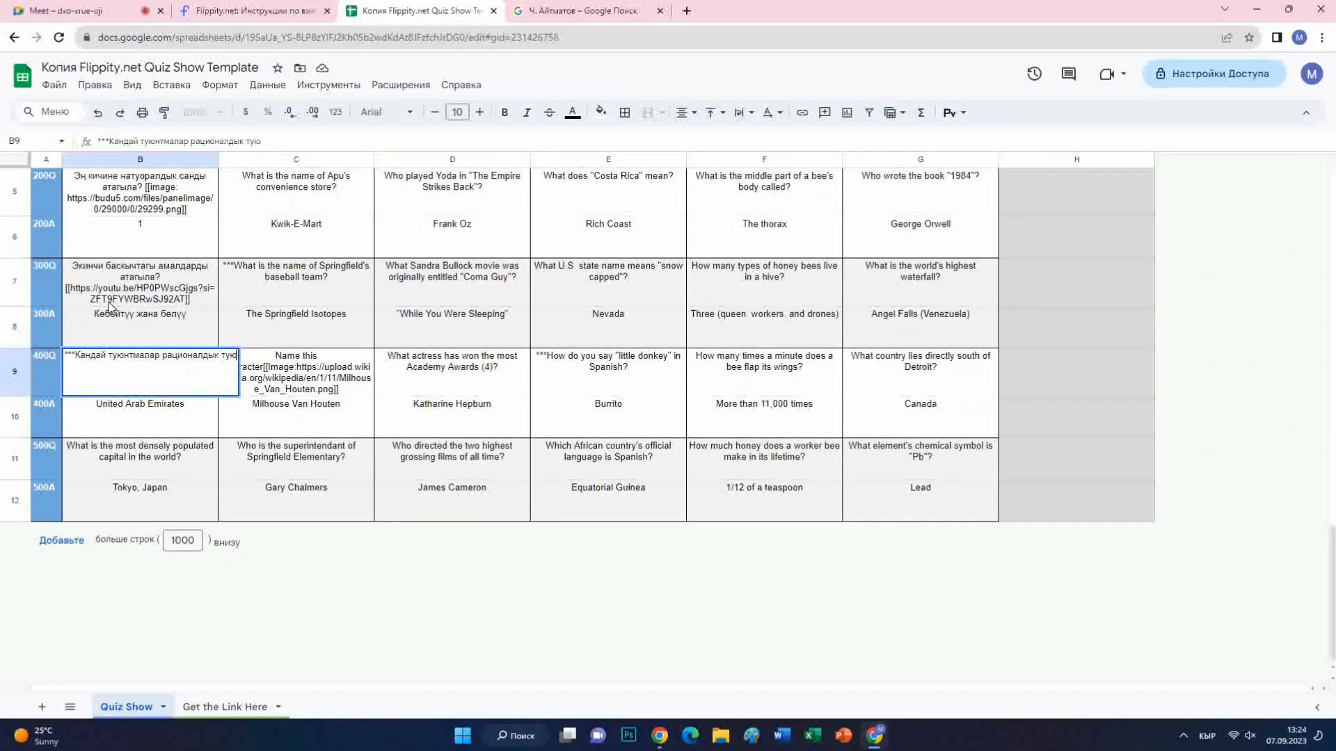
{"action": "type", "text": "нтмалар "}
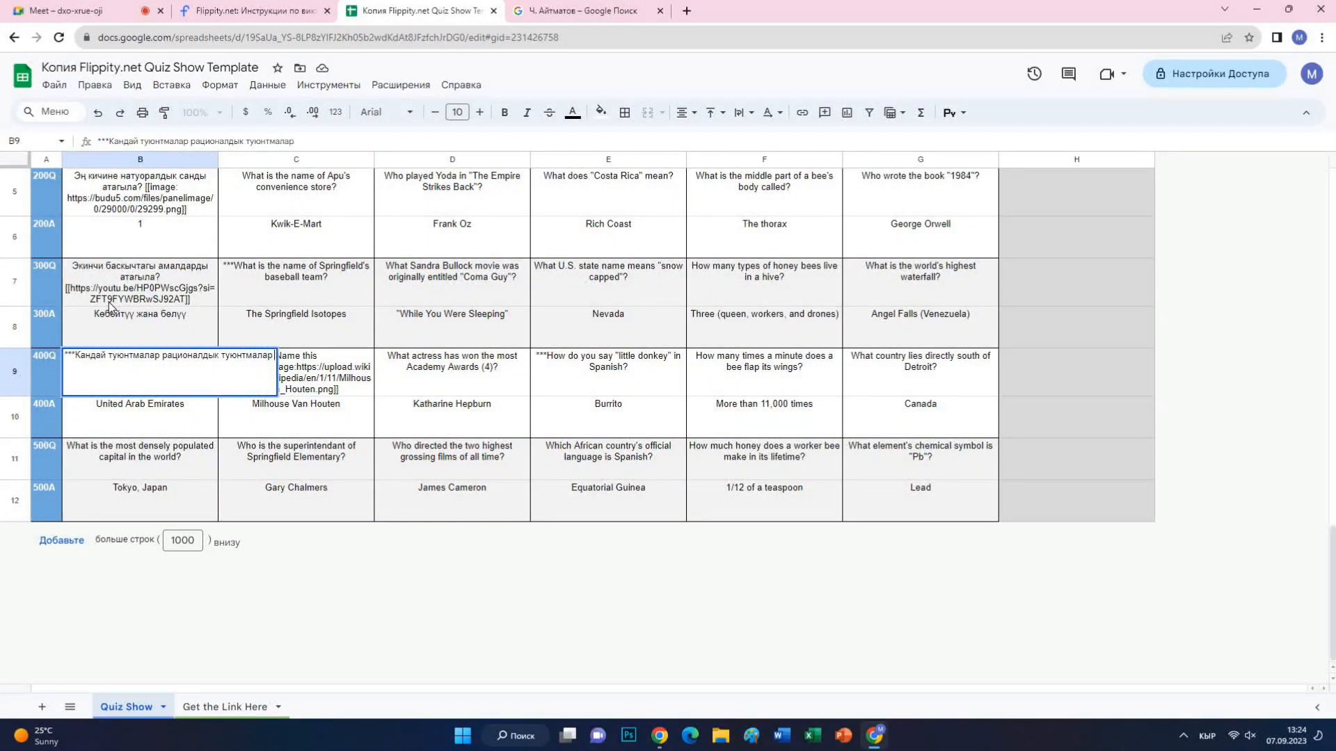
{"action": "type", "text": "деп ати"}
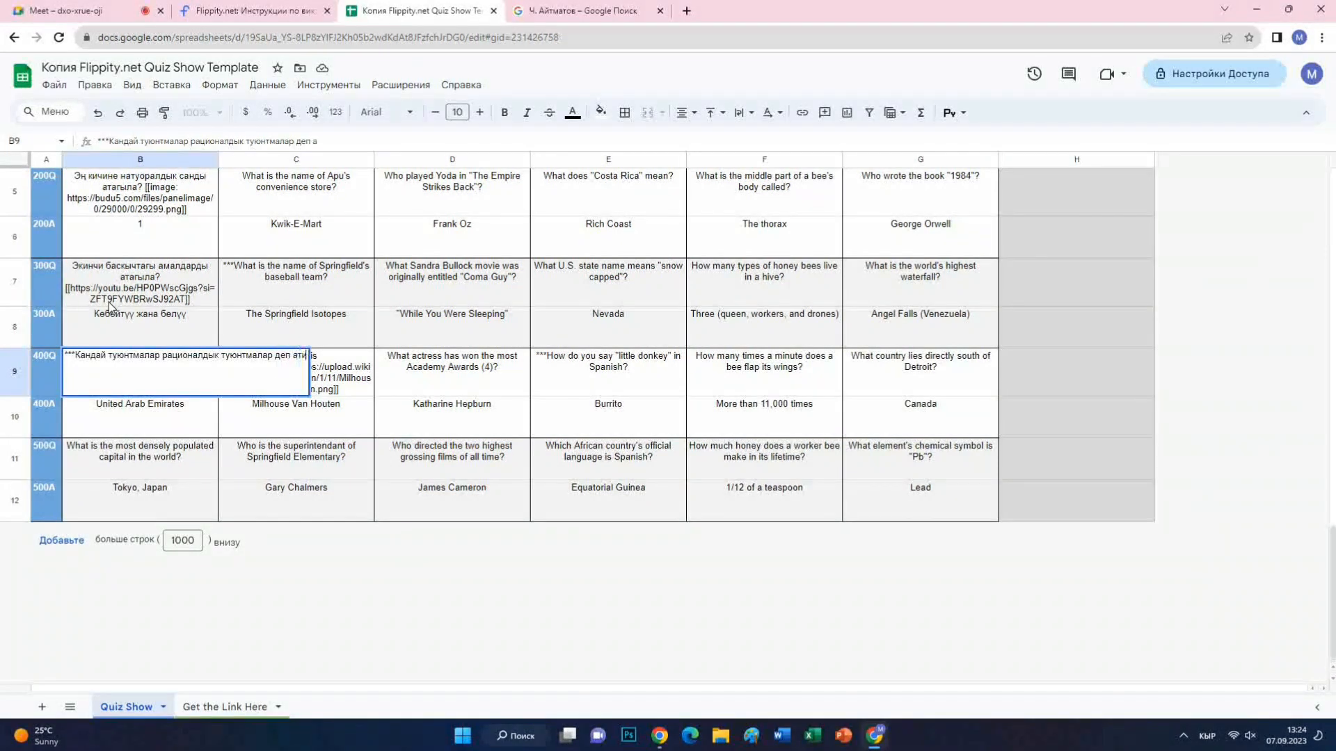
{"action": "type", "text": "алат?"}
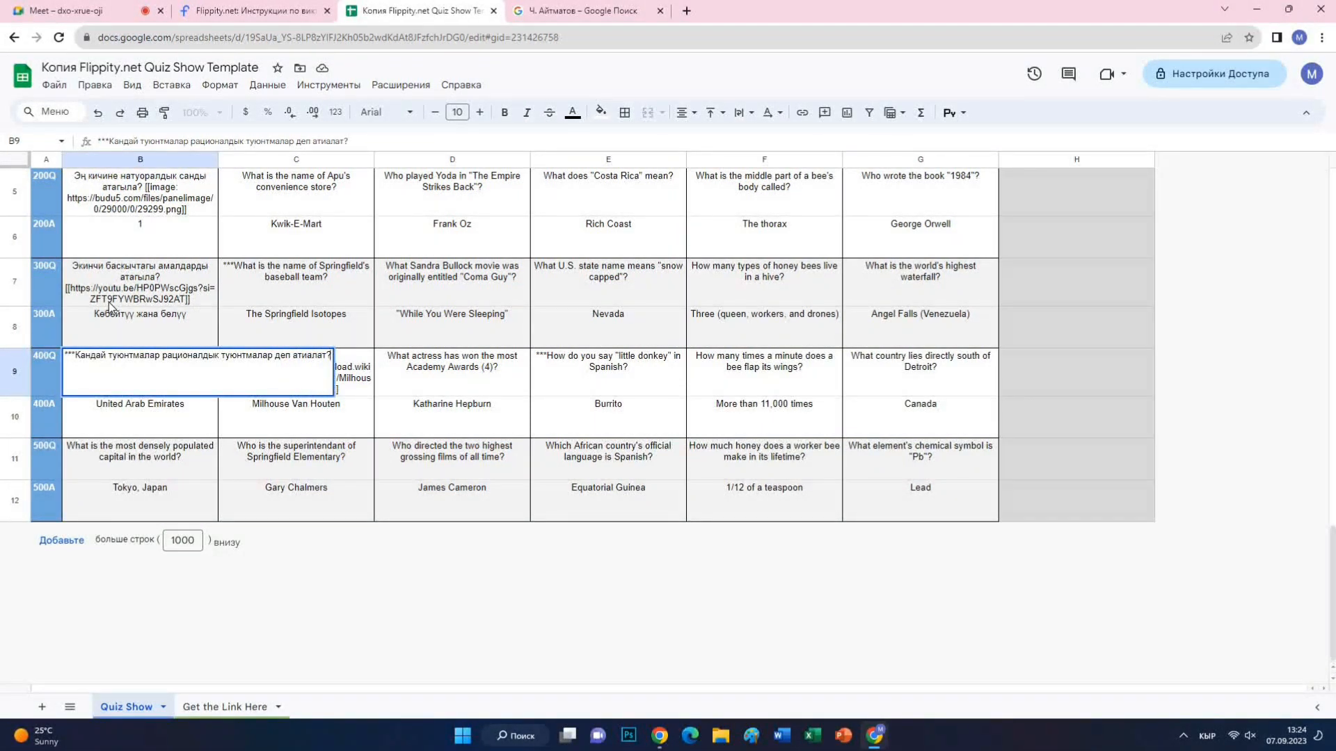
{"action": "key", "text": "shift+Tab"}
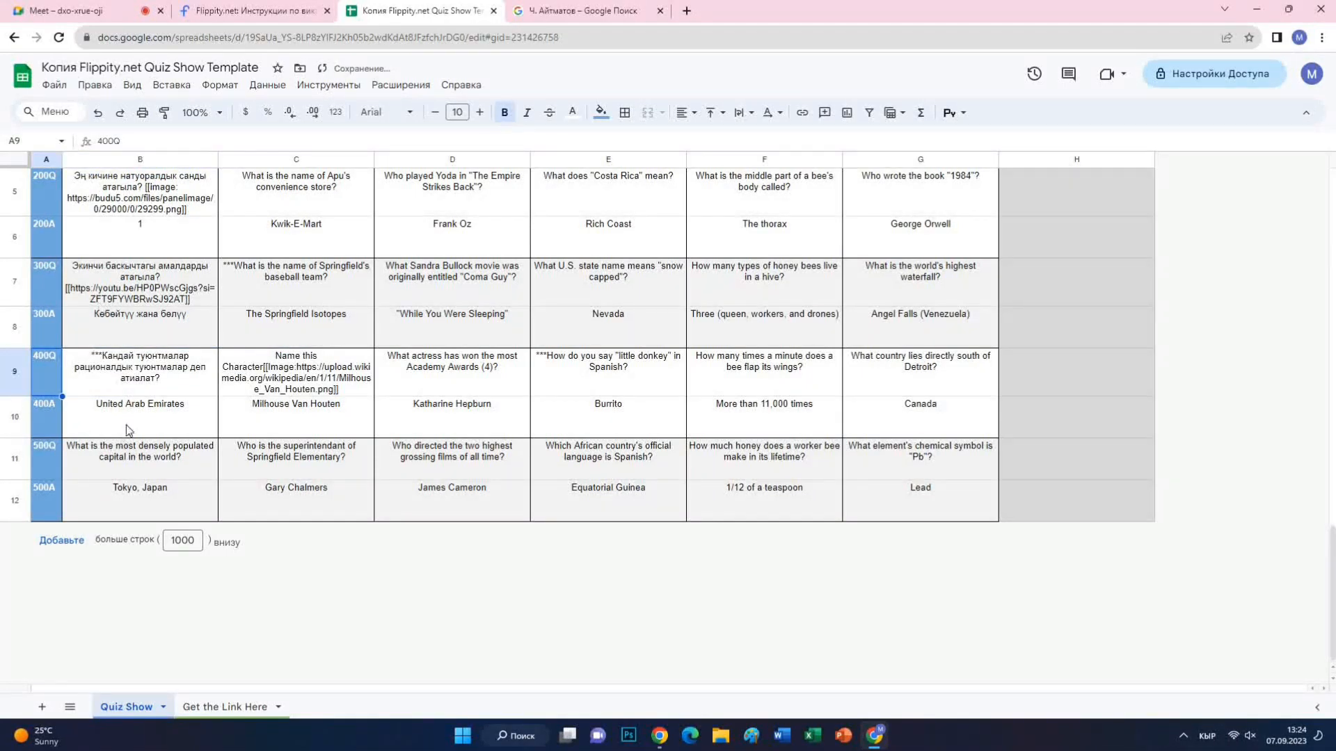
Step: Correct the last word of the 400-point question in B9 to "аталат?"
{"action": "left_click", "coordinate": [150, 379]}
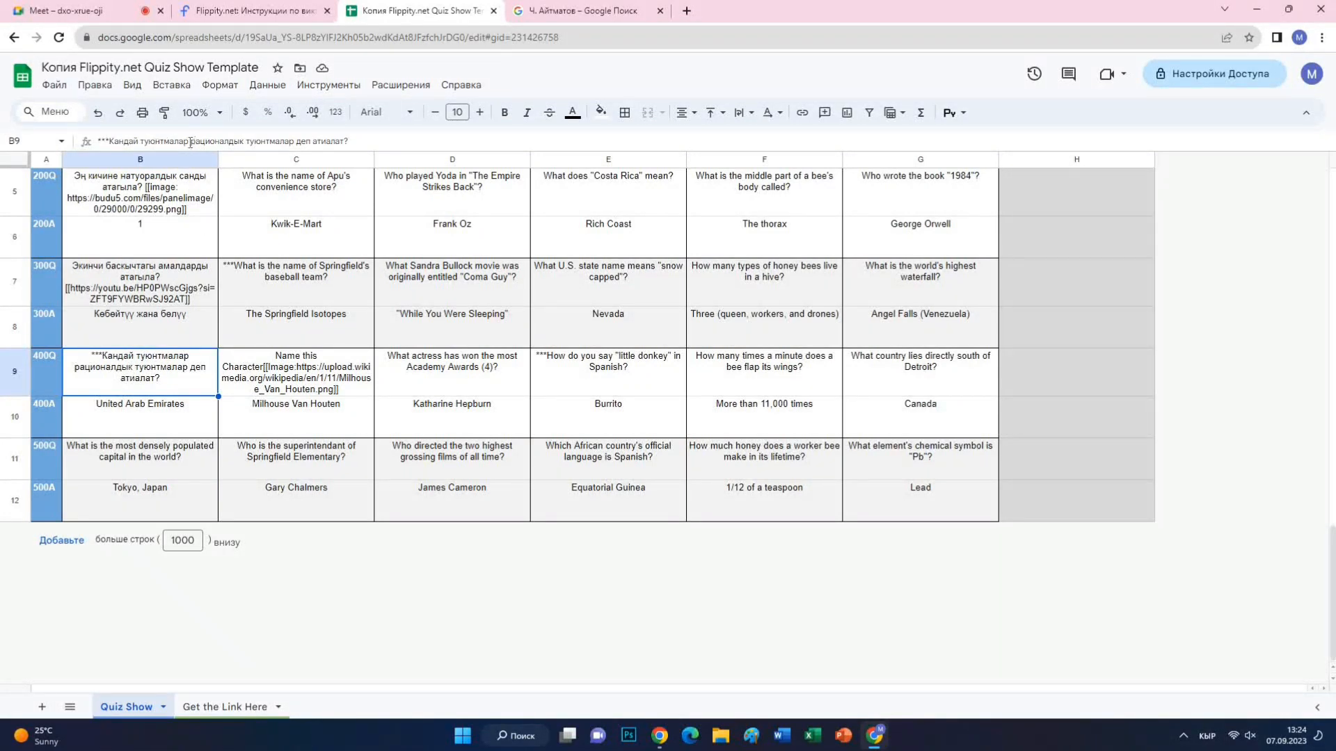
{"action": "left_click", "coordinate": [325, 141]}
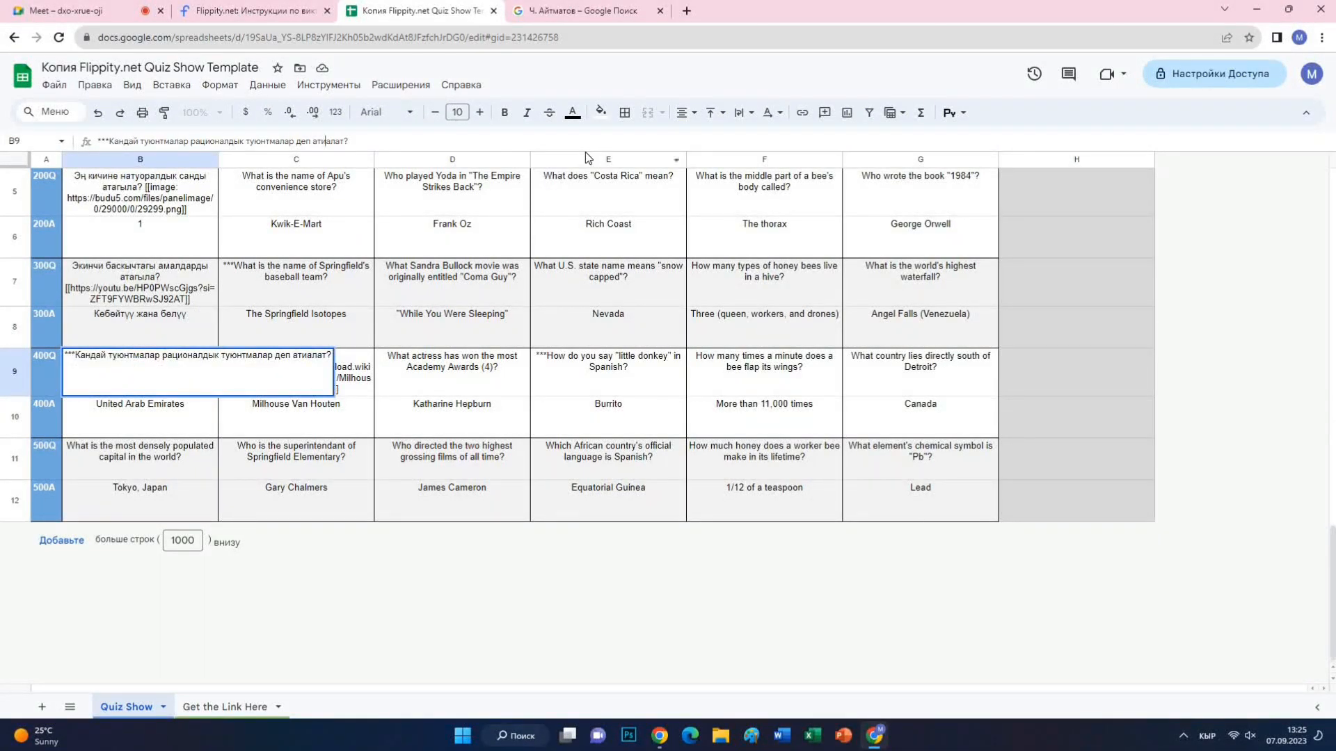
{"action": "key", "text": "BackSpace"}
{"action": "key", "text": "Return"}
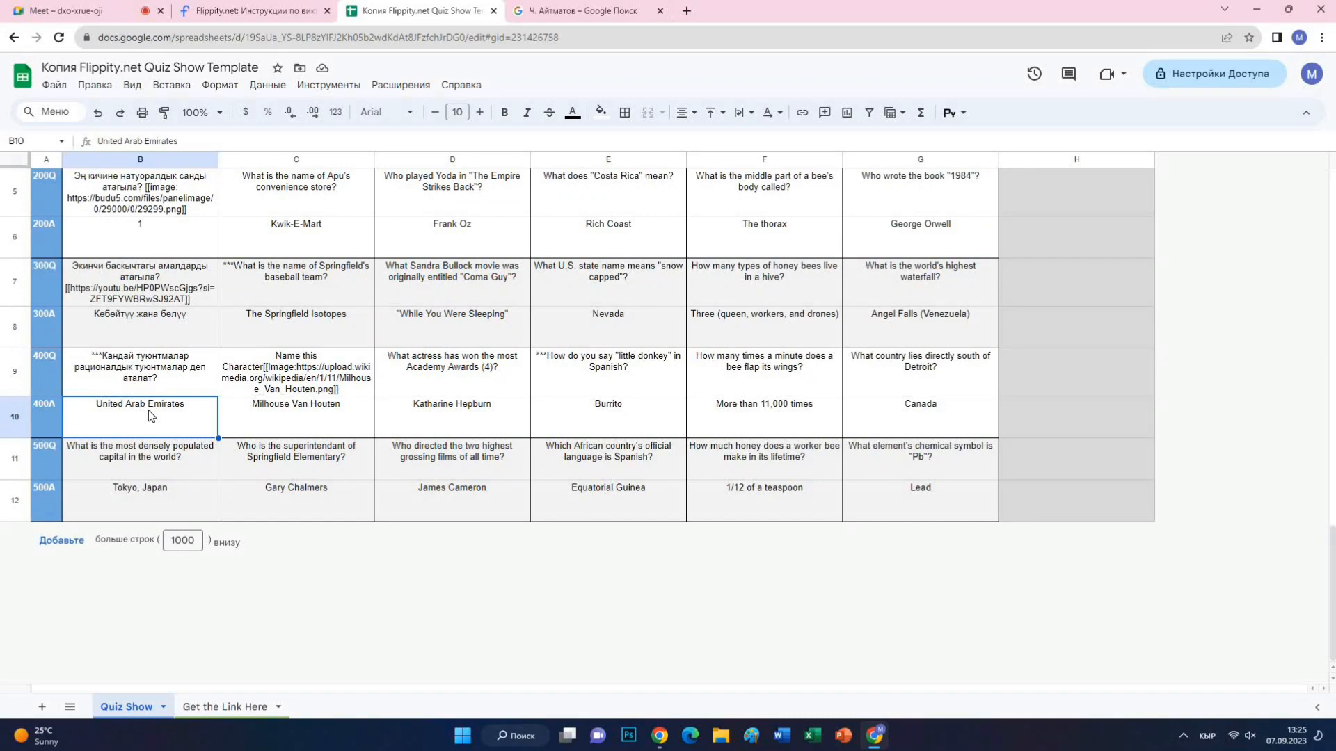
Step: Replace the 400-point Математика answer in B10 with "Бүтүн жана өзгөрмөлүү туюнтмаларды камтыган туюнтмалар"
{"action": "type", "text": "Бүтүн жана өзш"}
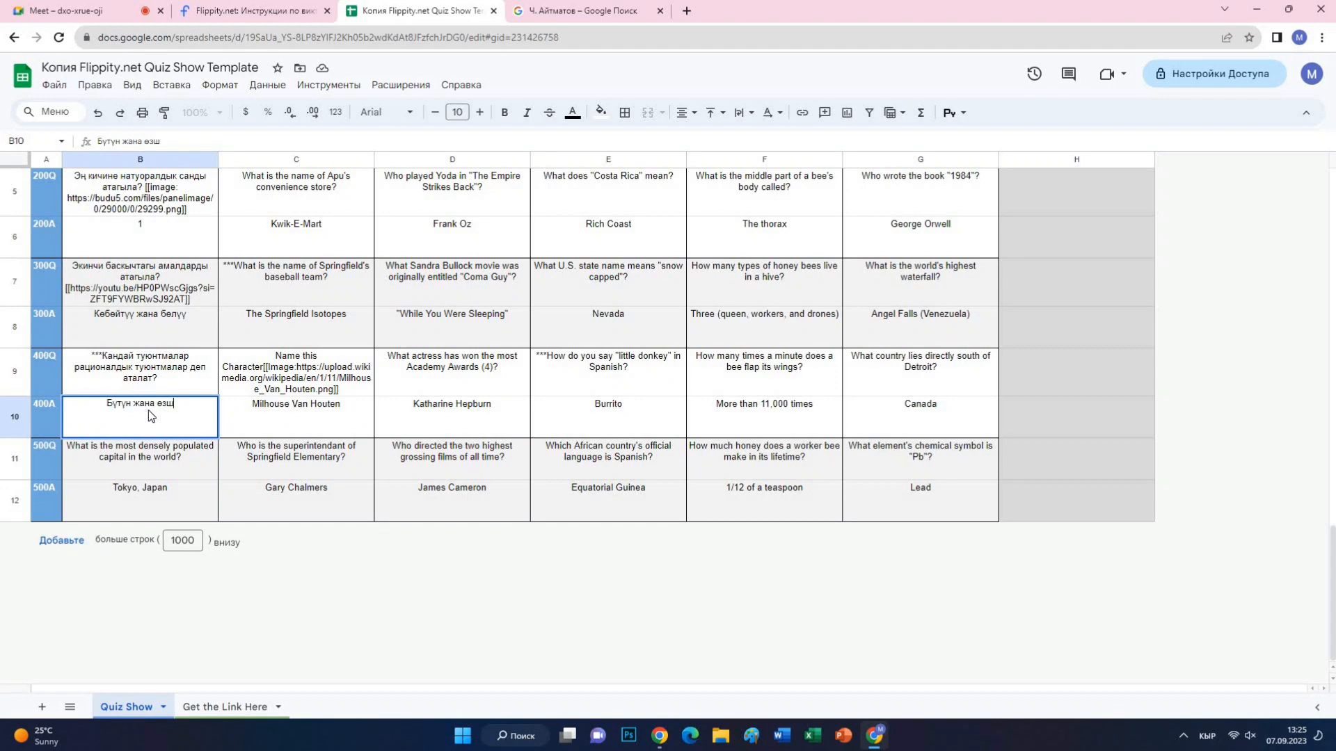
{"action": "type", "text": "р"}
{"action": "type", "text": "мөлүү"}
{"action": "type", "text": " тун"}
{"action": "key", "text": "BackSpace"}
{"action": "type", "text": "юнтмаларды кам"}
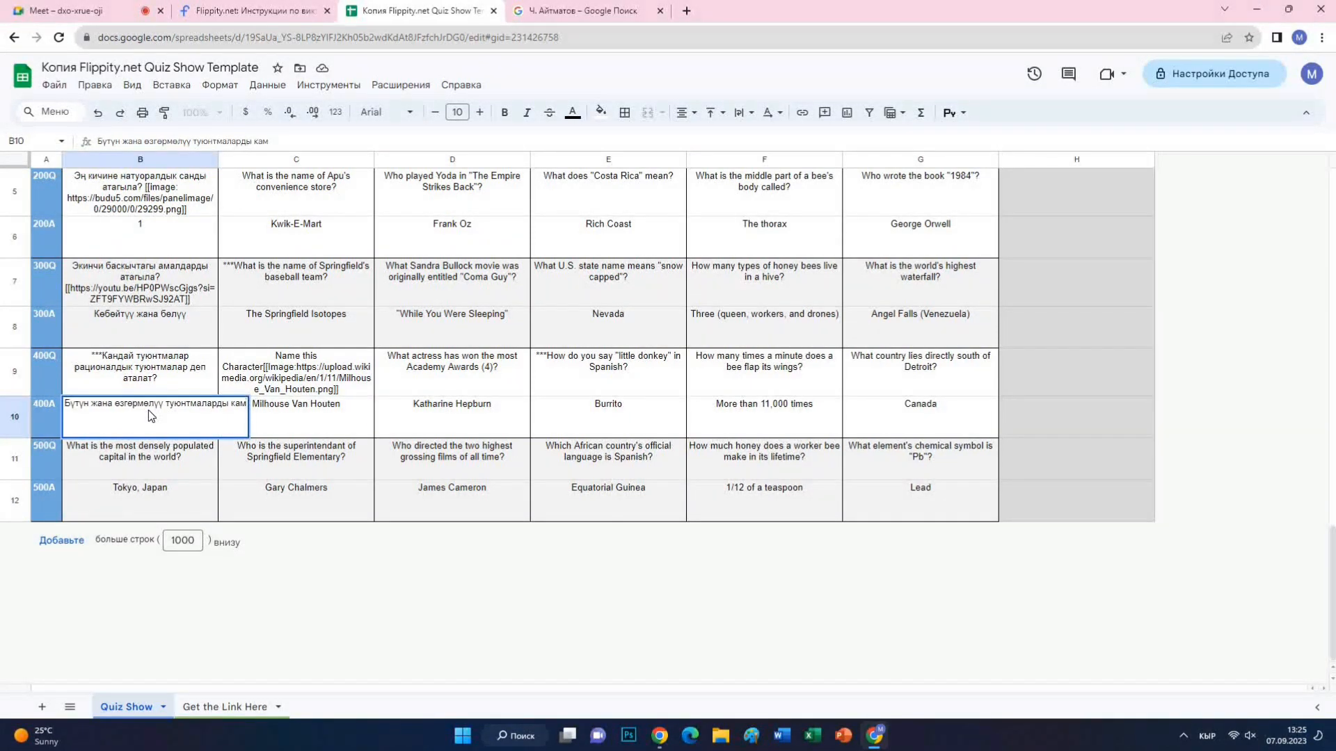
{"action": "type", "text": "тыган тук"}
{"action": "key", "text": "BackSpace"}
{"action": "type", "text": "юнтмала"}
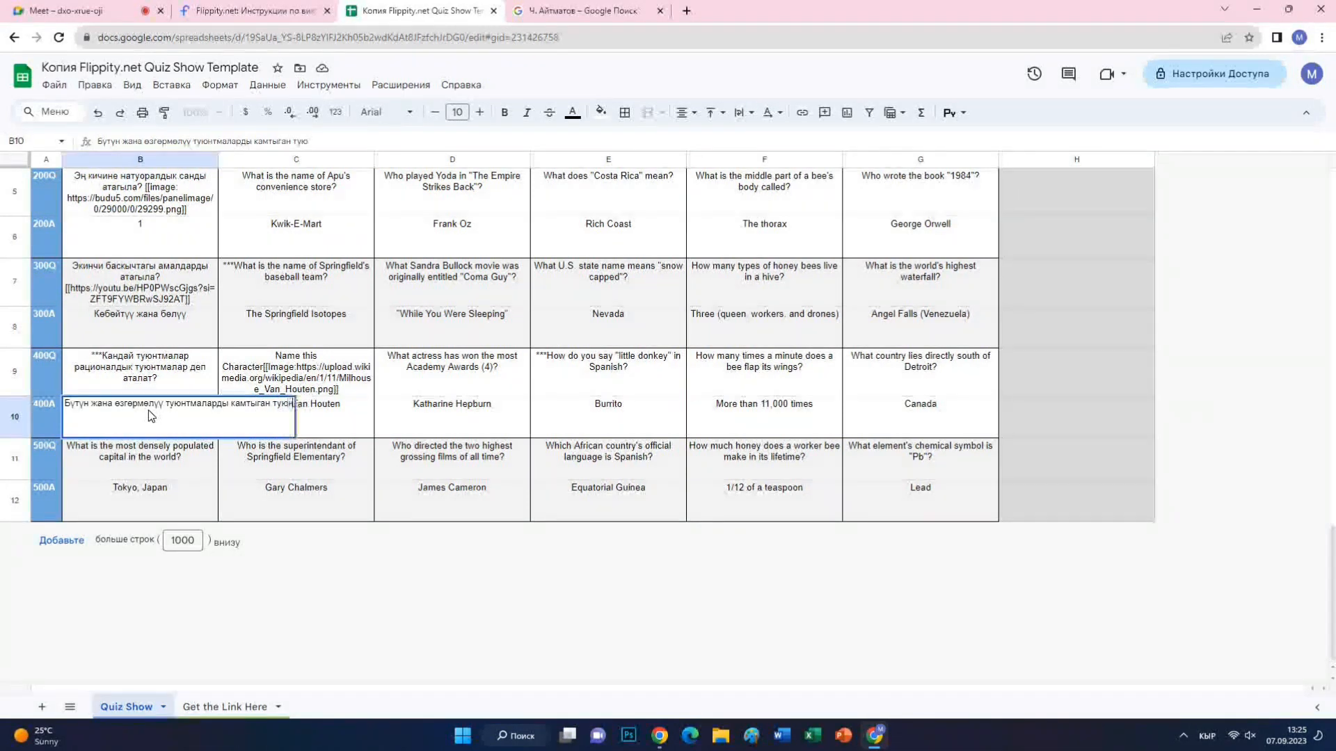
{"action": "type", "text": "р"}
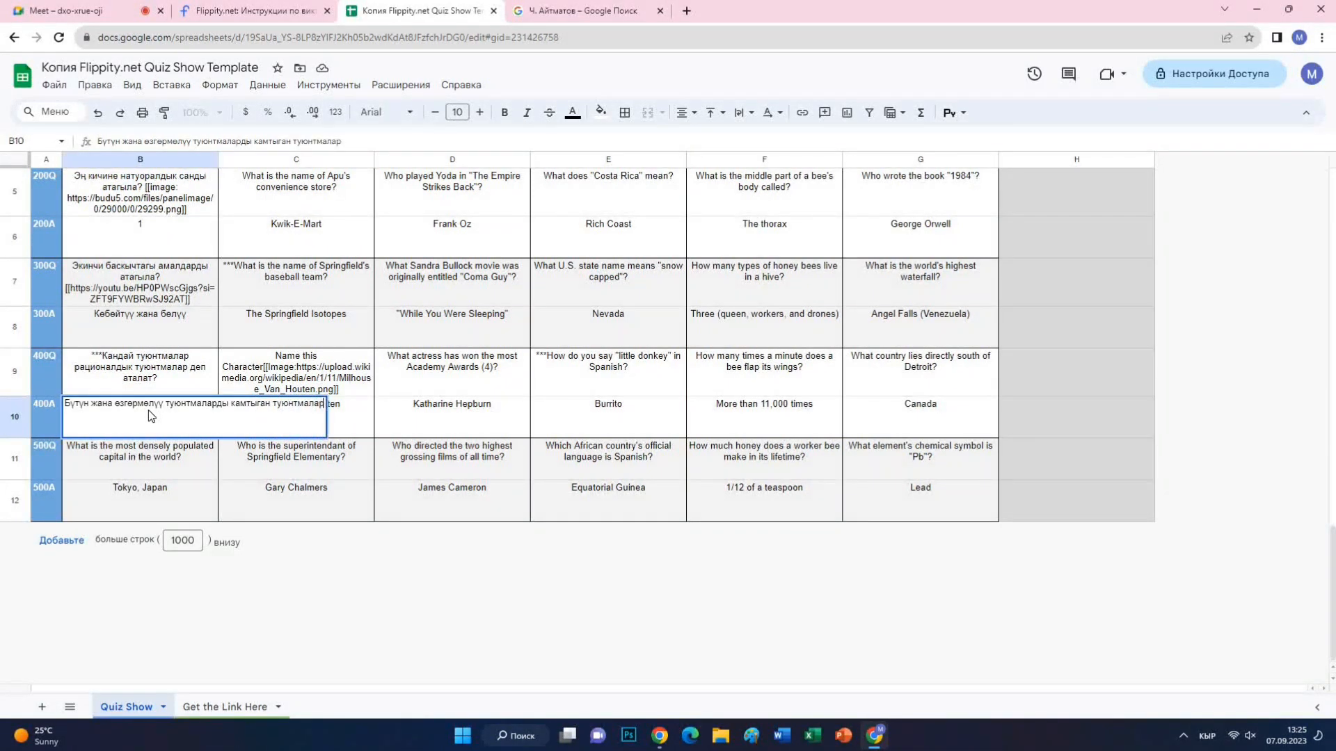
{"action": "key", "text": "Return"}
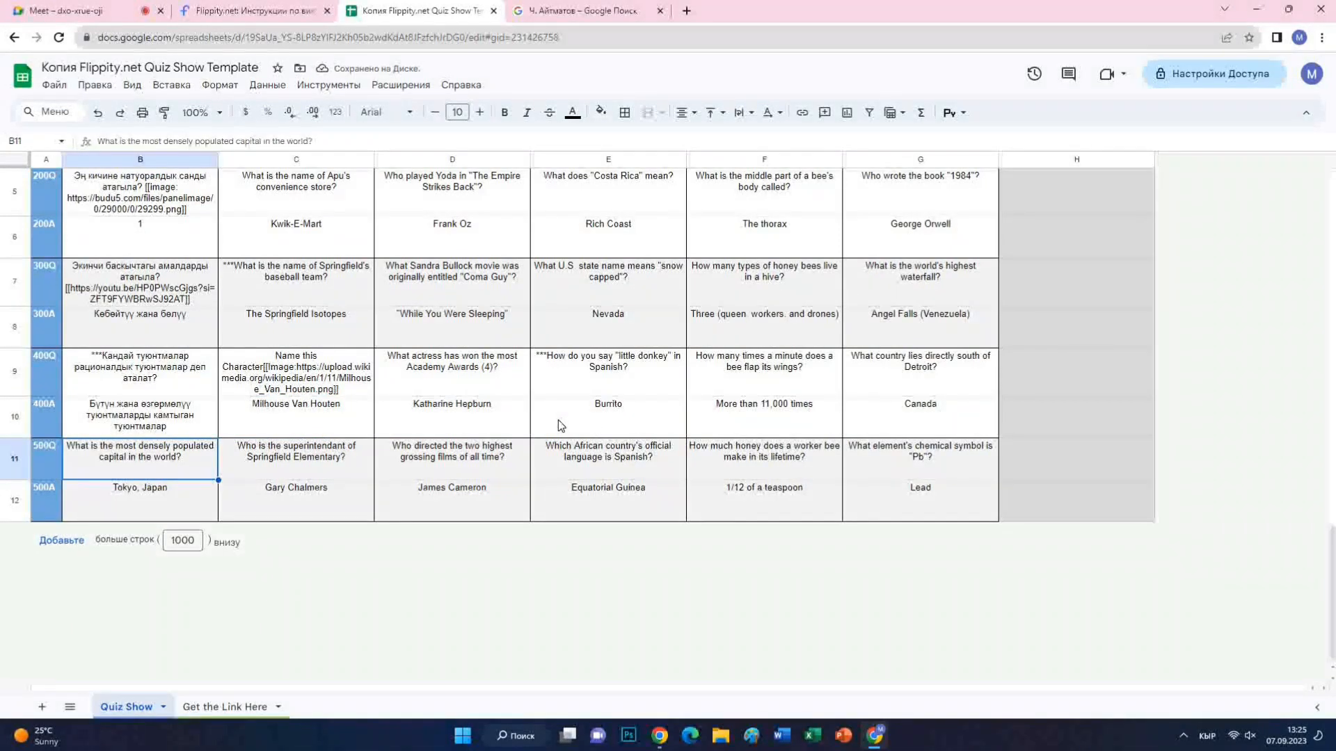
Step: Rename the "Quiz Show" sheet as "Суроолор"
{"action": "scroll", "coordinate": [558, 423], "scroll_direction": "up", "scroll_amount": 1}
{"action": "scroll", "coordinate": [512, 436], "scroll_direction": "down", "scroll_amount": 1}
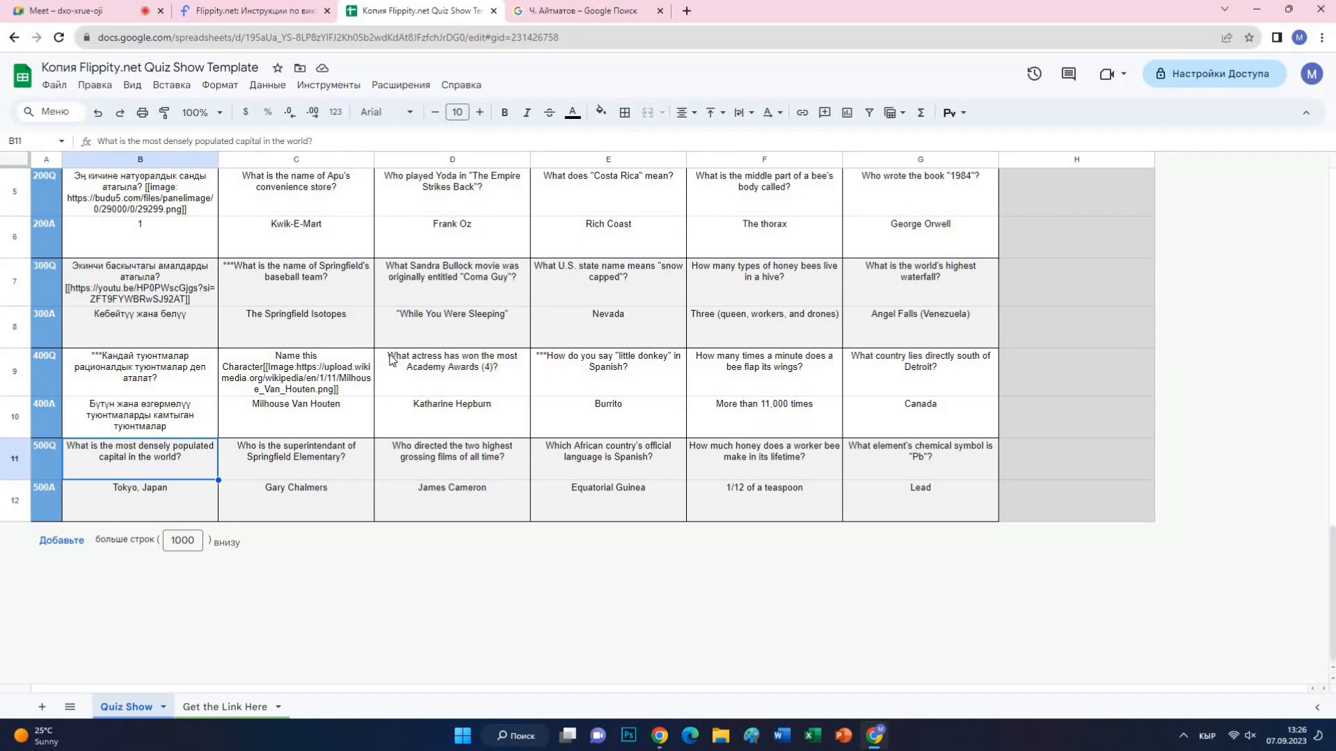
{"action": "left_click", "coordinate": [163, 708]}
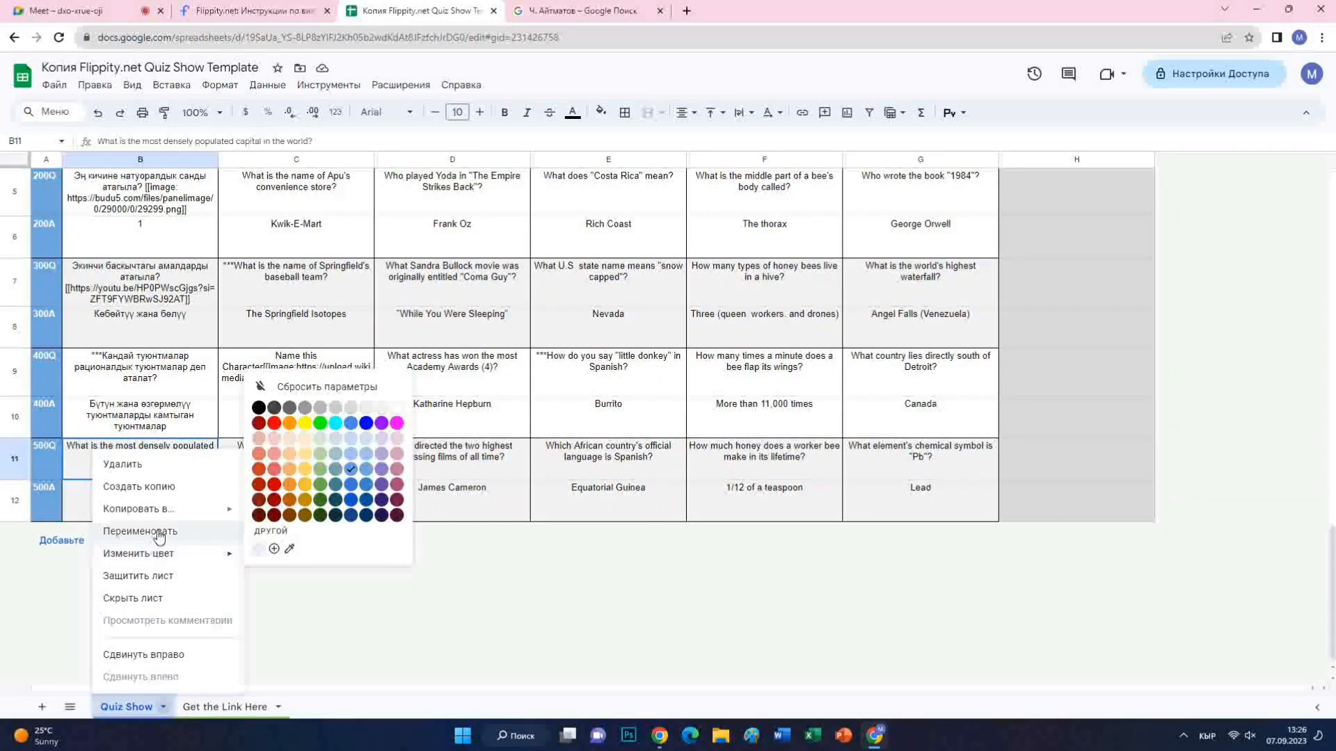
{"action": "left_click", "coordinate": [157, 530]}
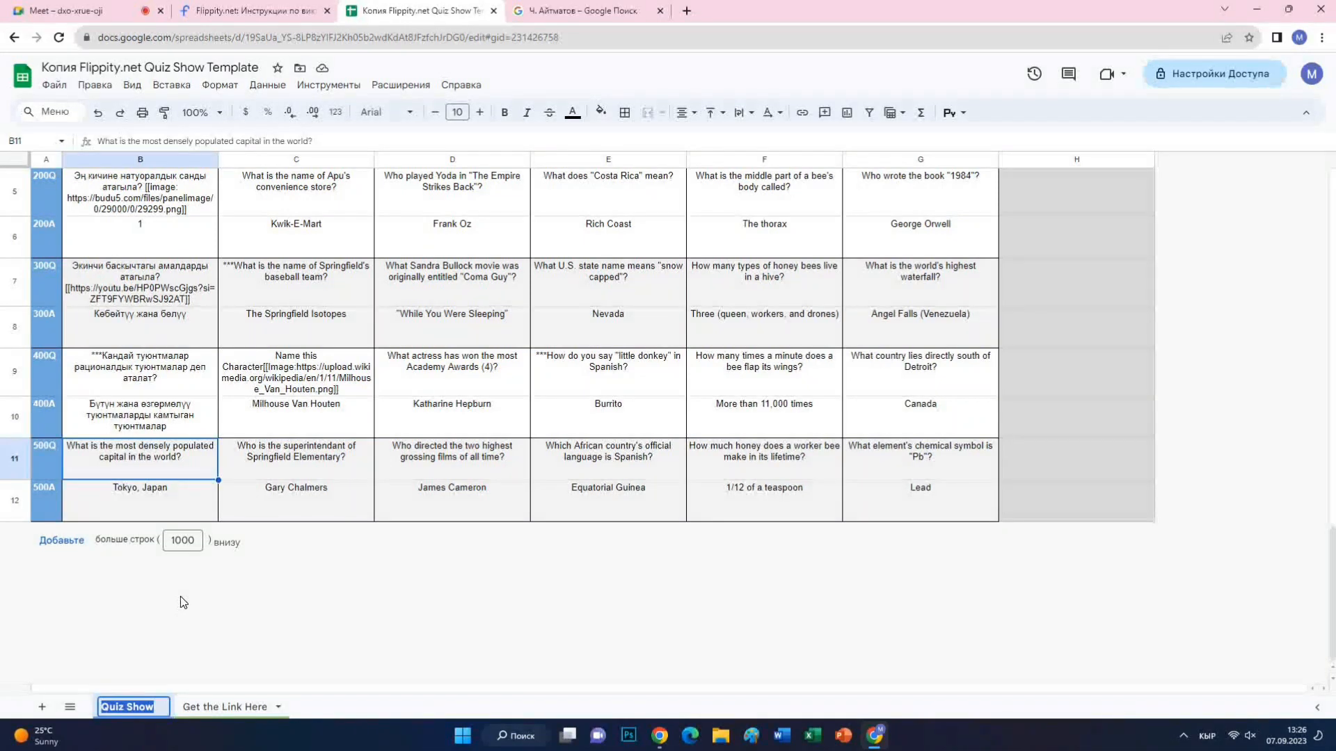
{"action": "type", "text": "Суро"}
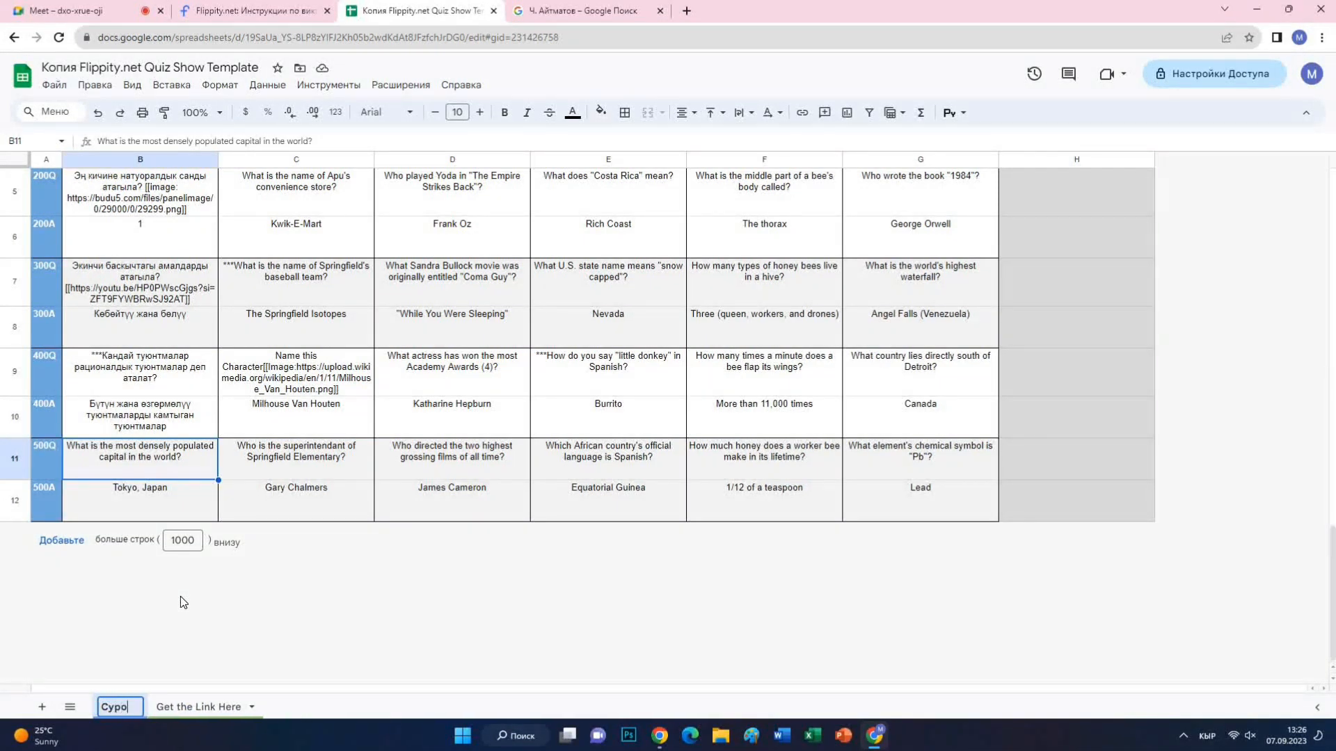
{"action": "type", "text": "олор"}
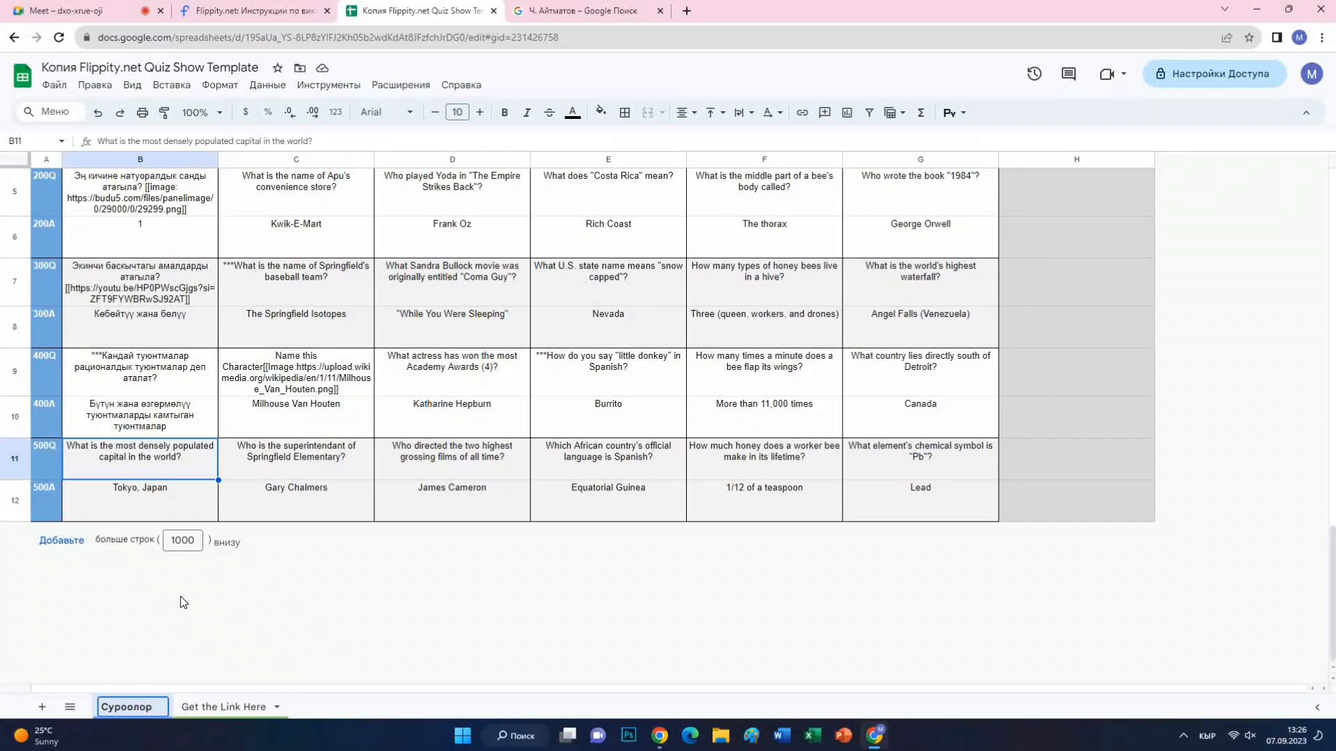
{"action": "key", "text": "Return"}
Step: Publish the entire spreadsheet to the internet as a web page and close the publishing dialog
{"action": "left_click", "coordinate": [56, 85]}
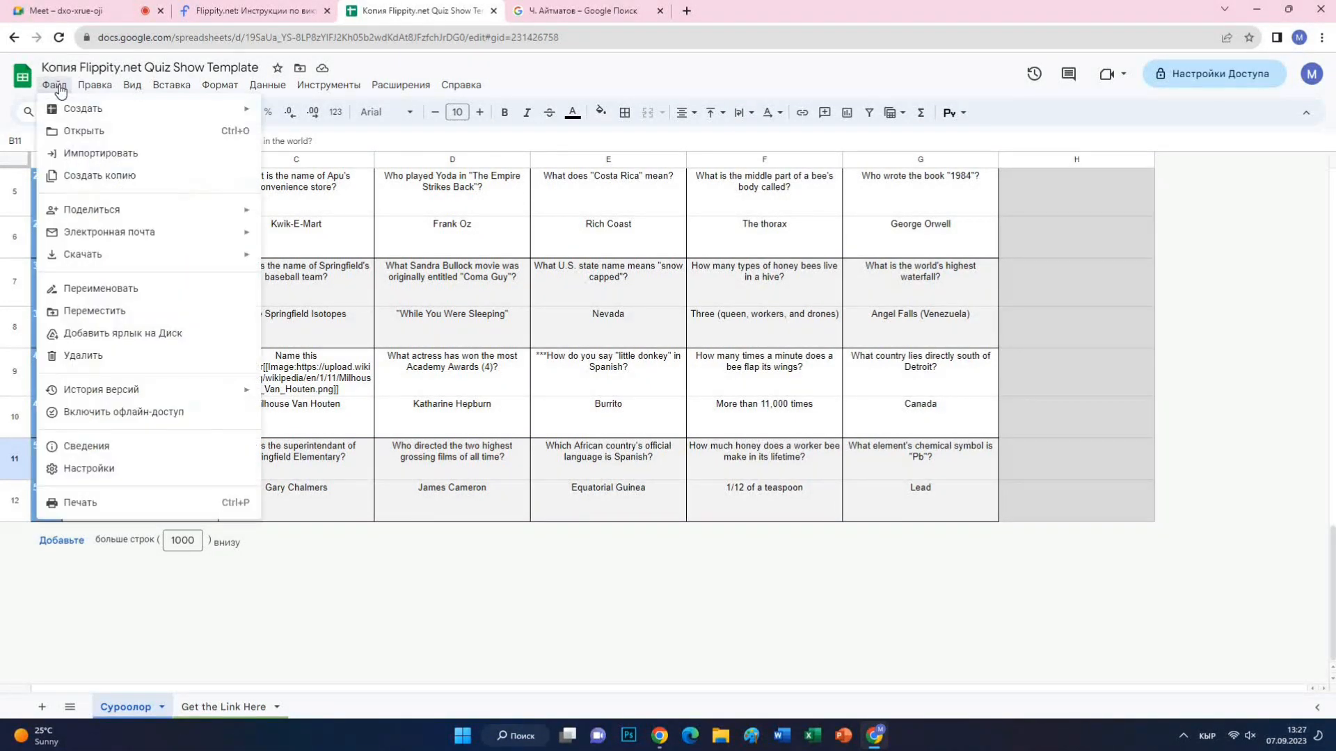
{"action": "mouse_move", "coordinate": [92, 218]}
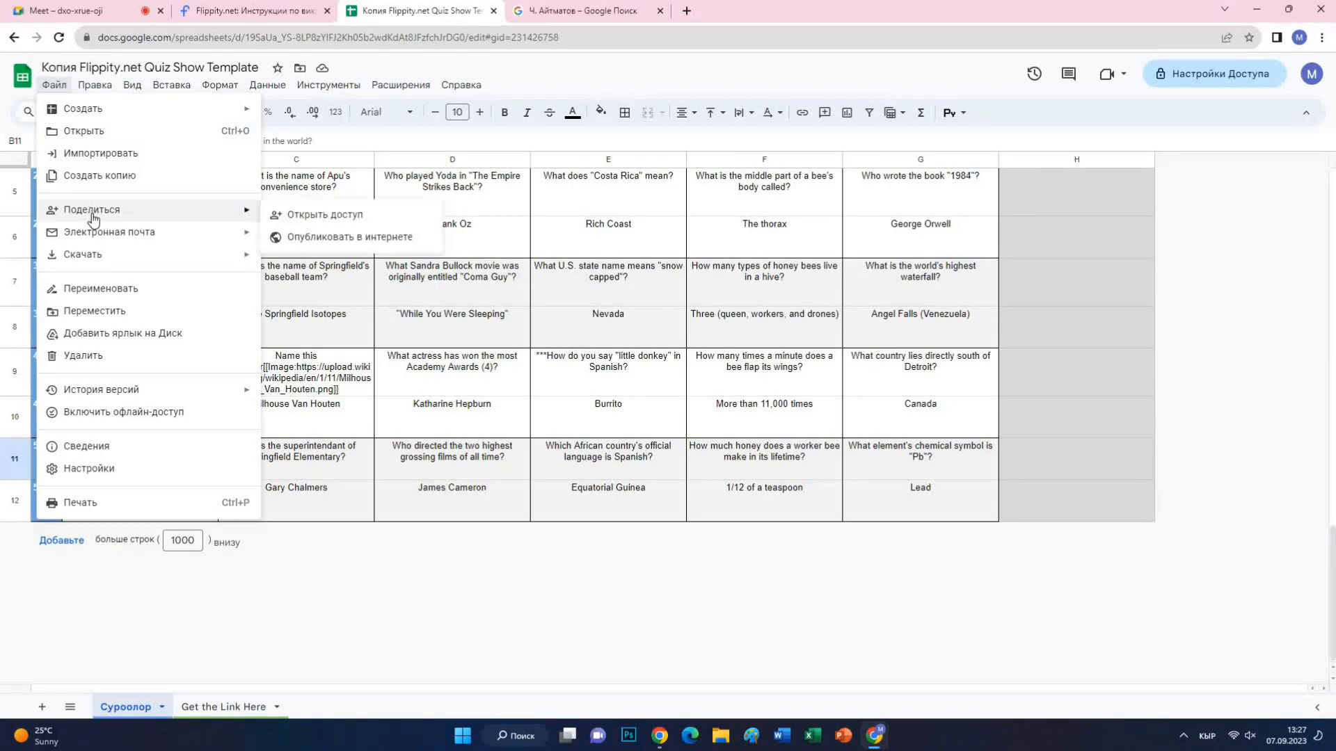
{"action": "left_click", "coordinate": [316, 238]}
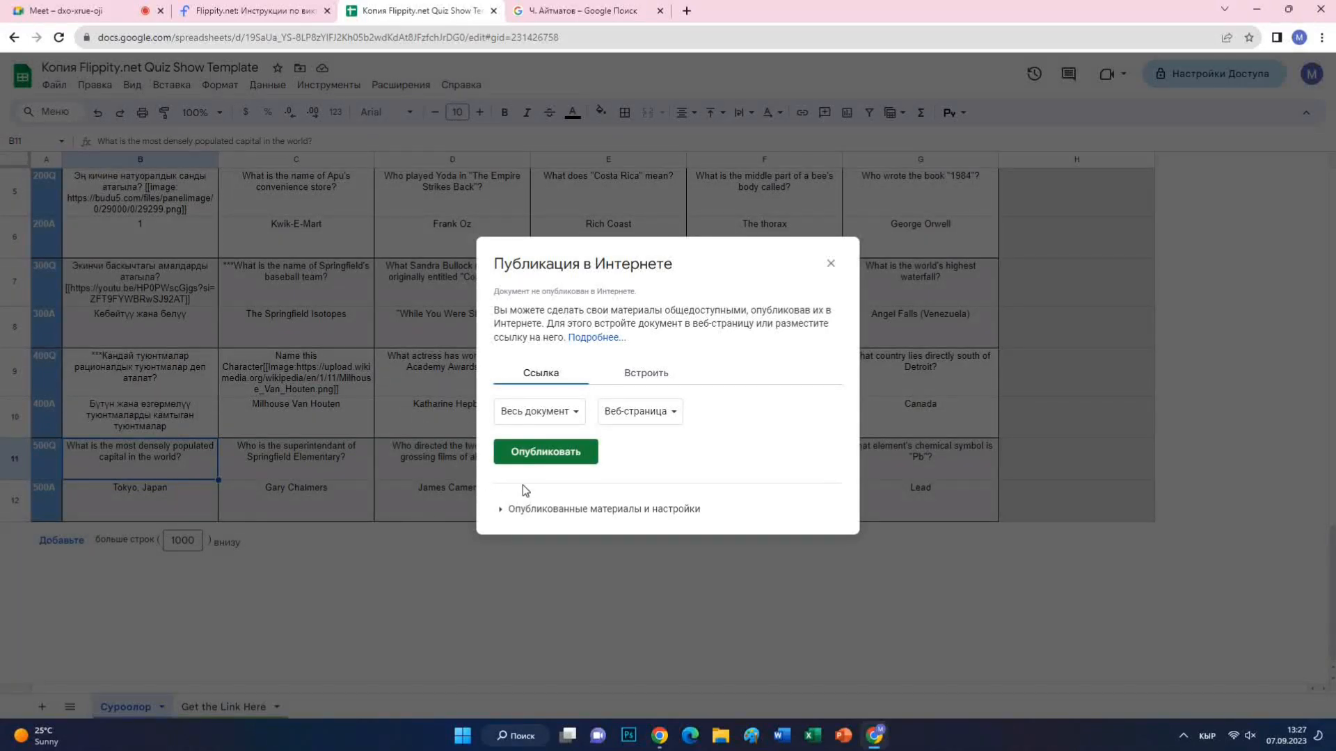
{"action": "left_click", "coordinate": [572, 464]}
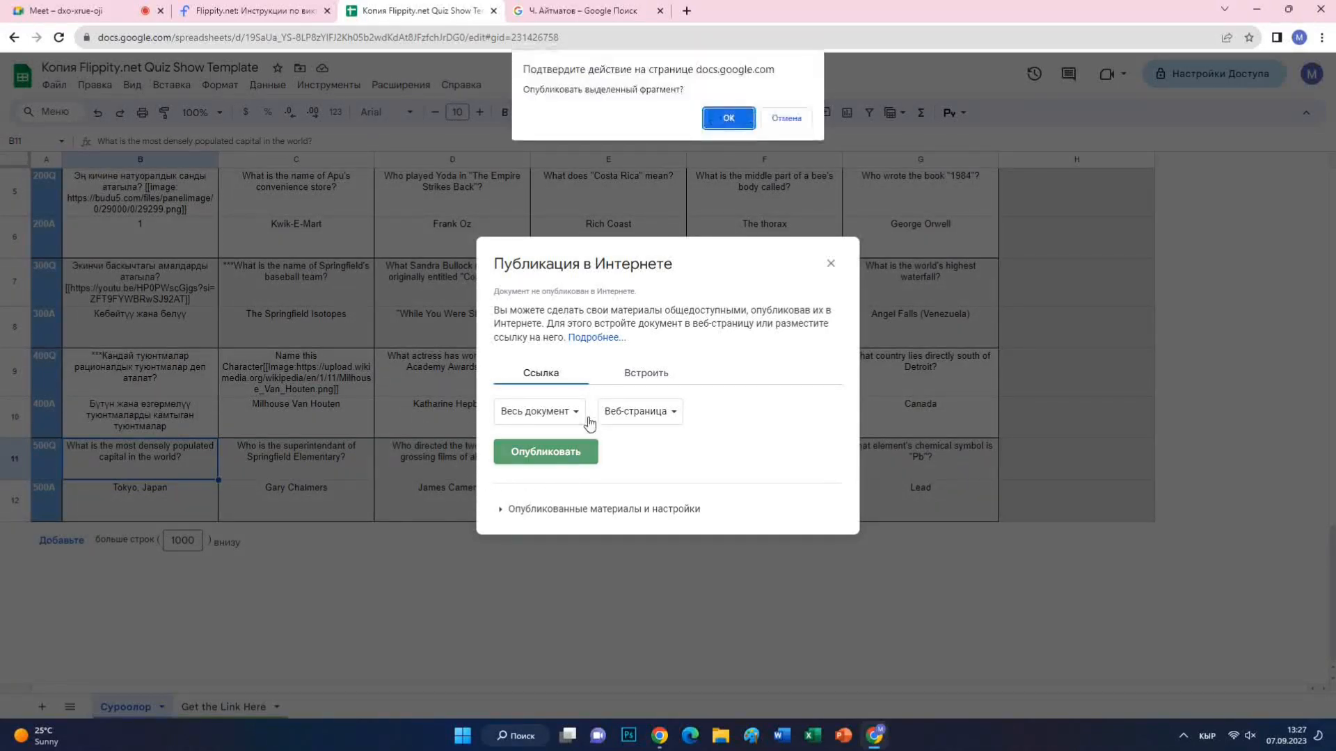
{"action": "left_click", "coordinate": [727, 118]}
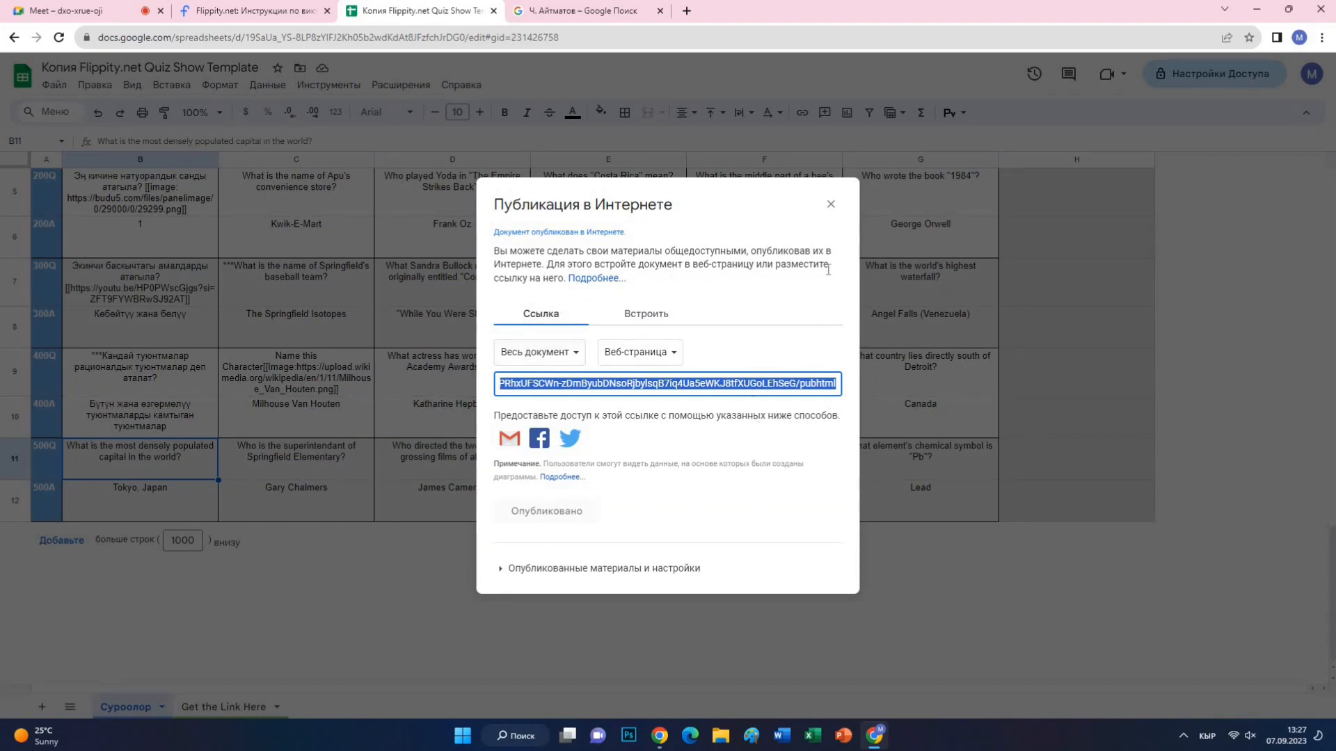
{"action": "left_click", "coordinate": [831, 205]}
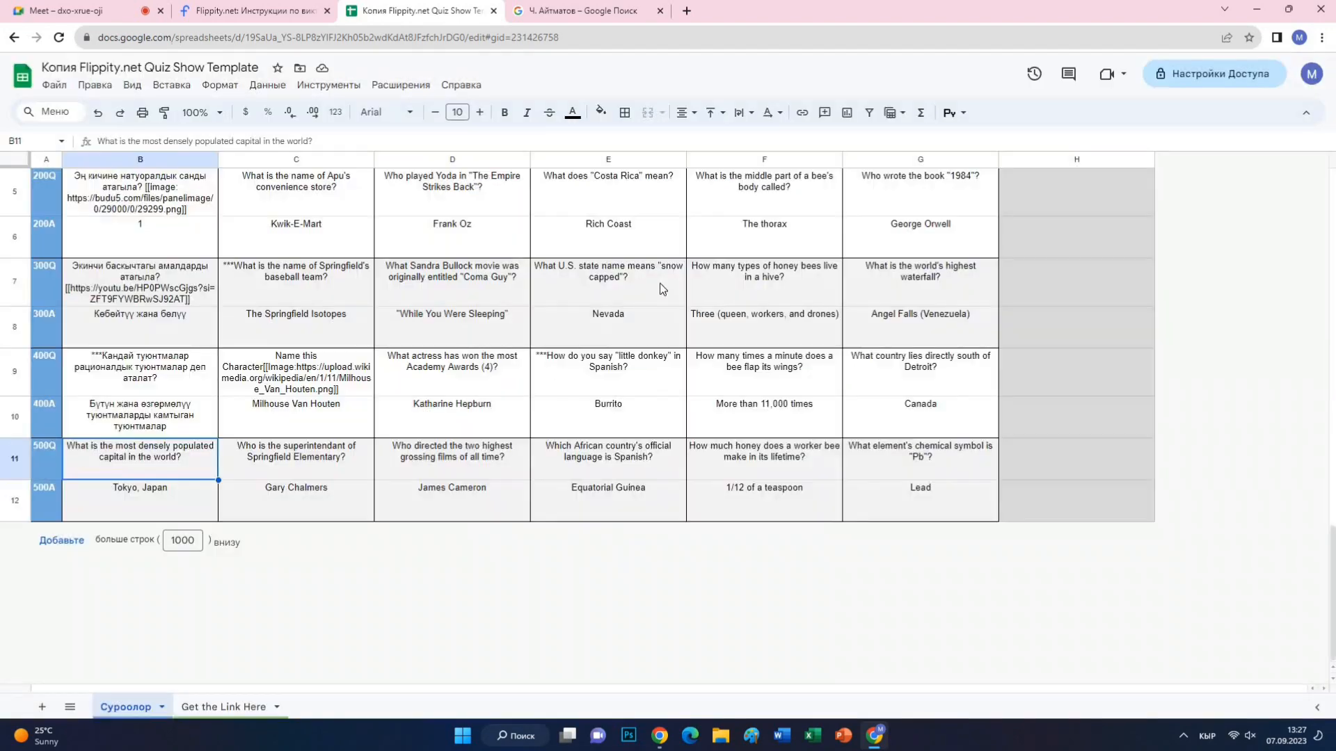
Step: Copy the quiz show link from the "Get the Link Here" sheet and open it in a new browser page
{"action": "left_click", "coordinate": [225, 708]}
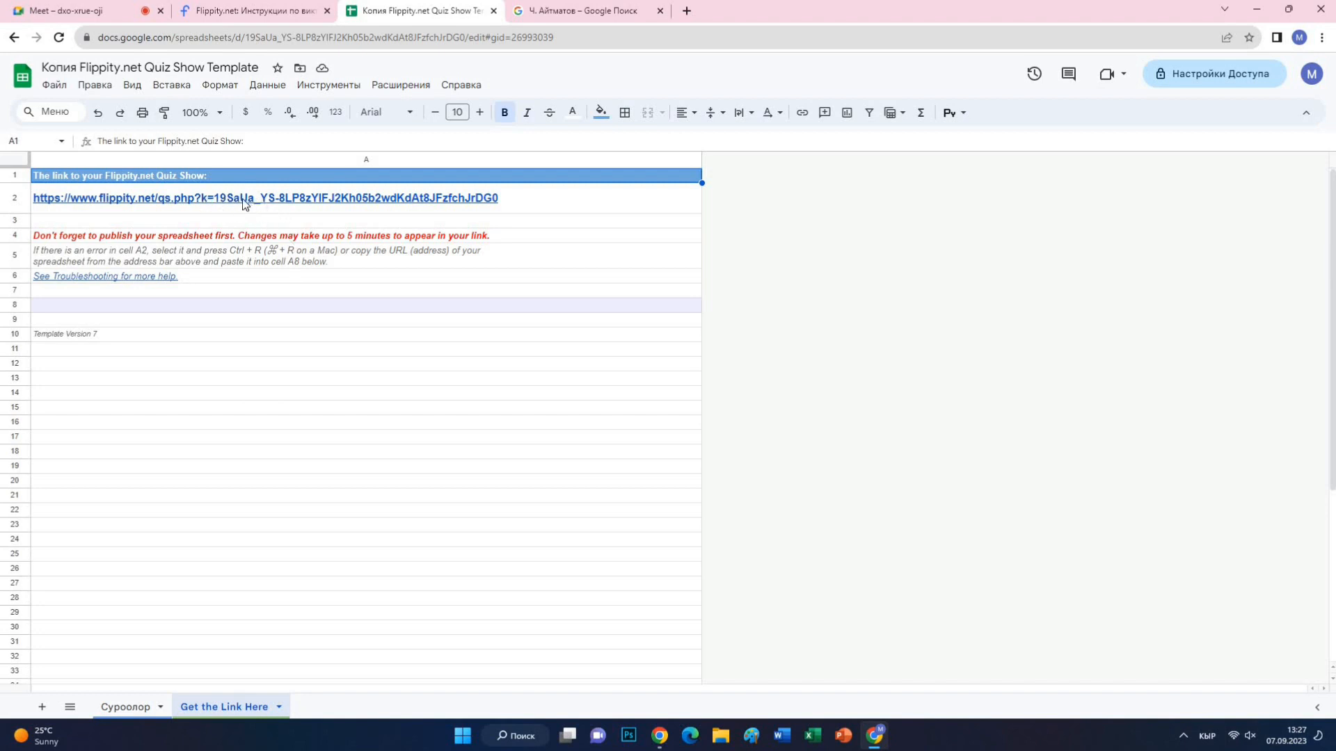
{"action": "mouse_move", "coordinate": [243, 202]}
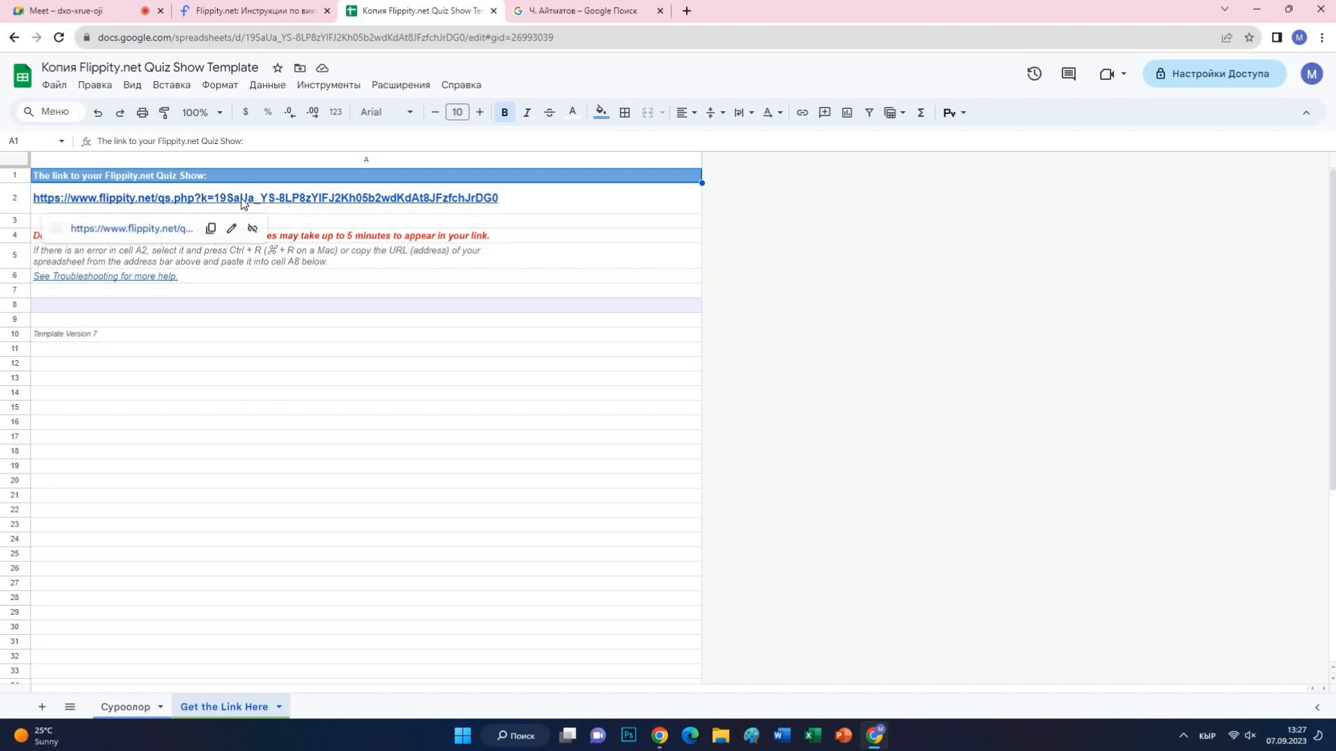
{"action": "left_click", "coordinate": [212, 230]}
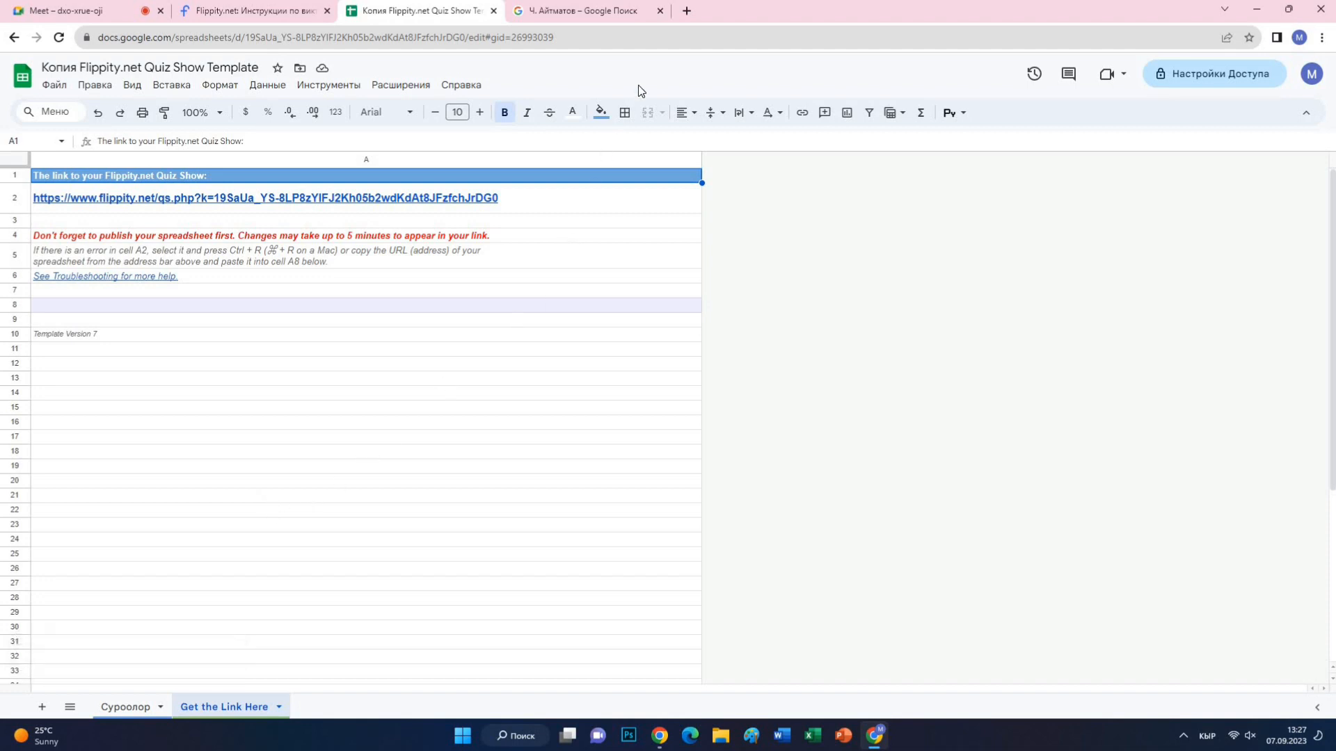
{"action": "left_click", "coordinate": [686, 10]}
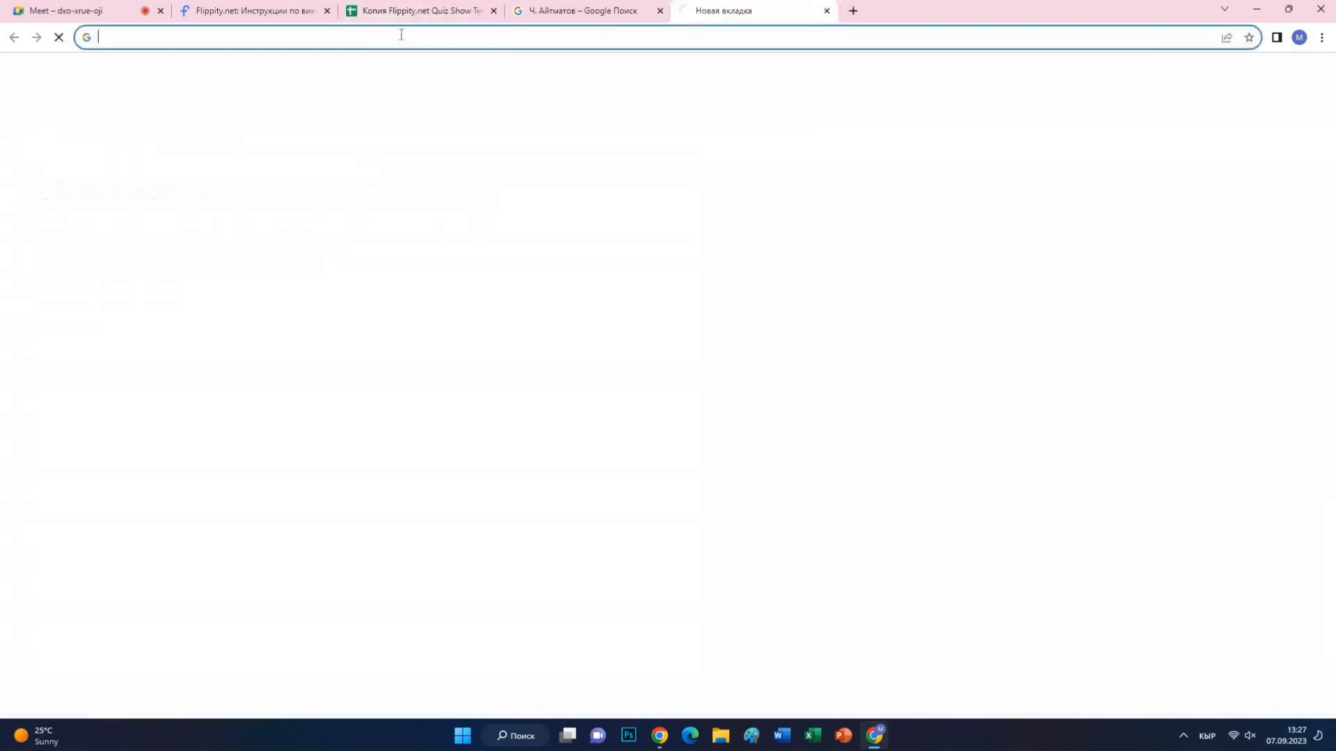
{"action": "right_click", "coordinate": [346, 42]}
{"action": "left_click", "coordinate": [388, 134]}
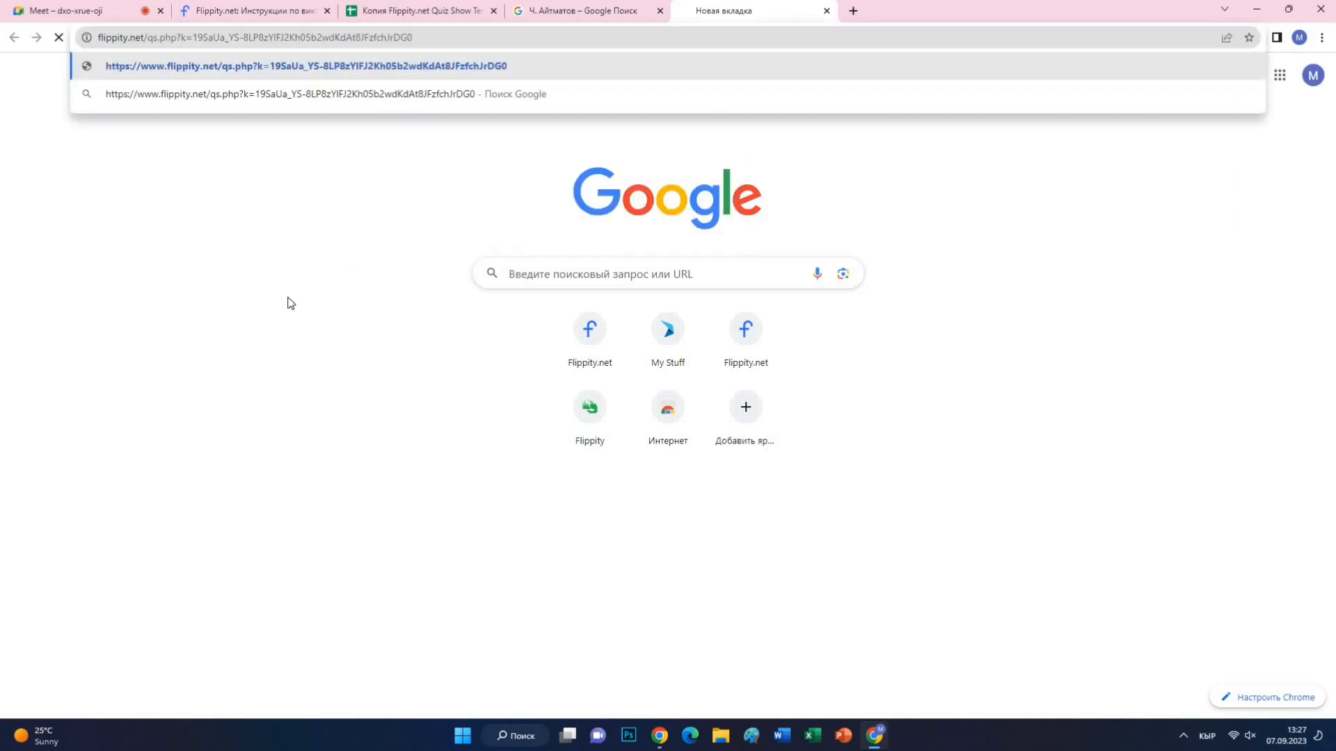
Step: Load the published quiz show from the pasted link and rename the first team as "1-тайпа"
{"action": "key", "text": "Return"}
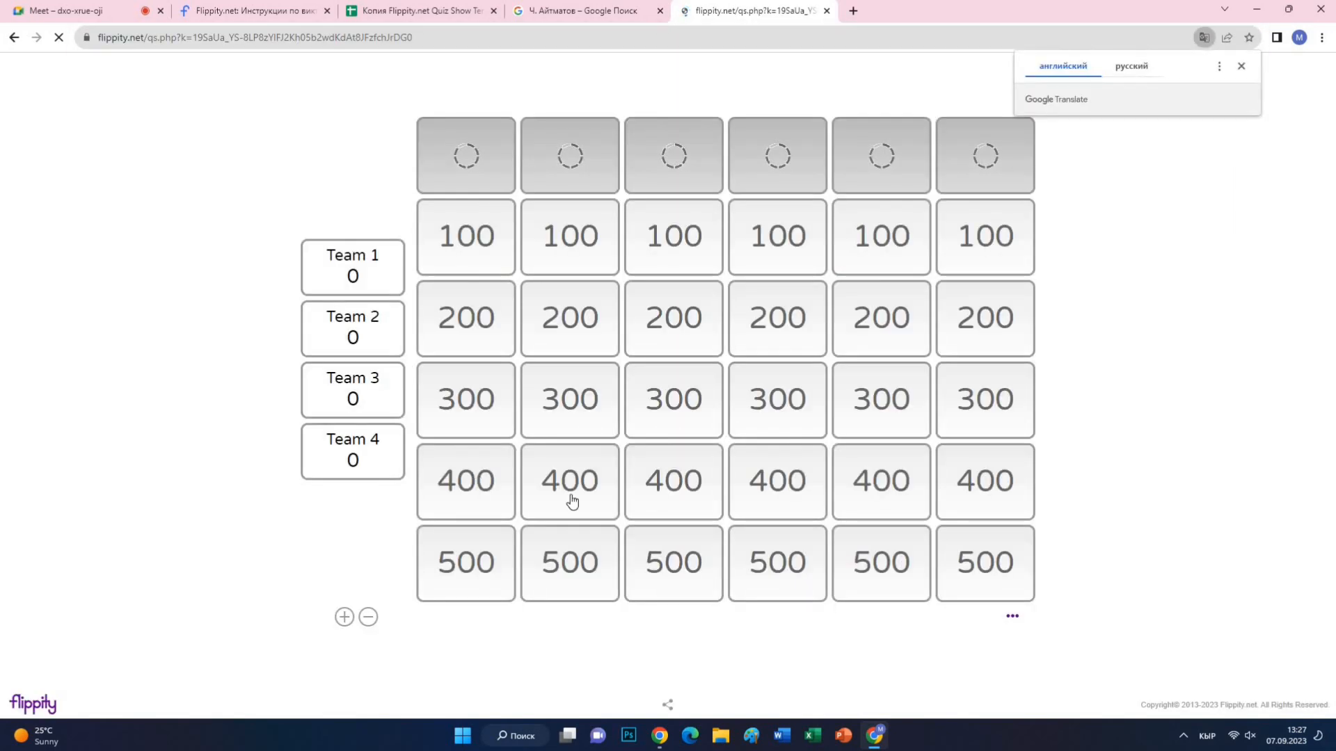
{"action": "left_click", "coordinate": [1241, 67]}
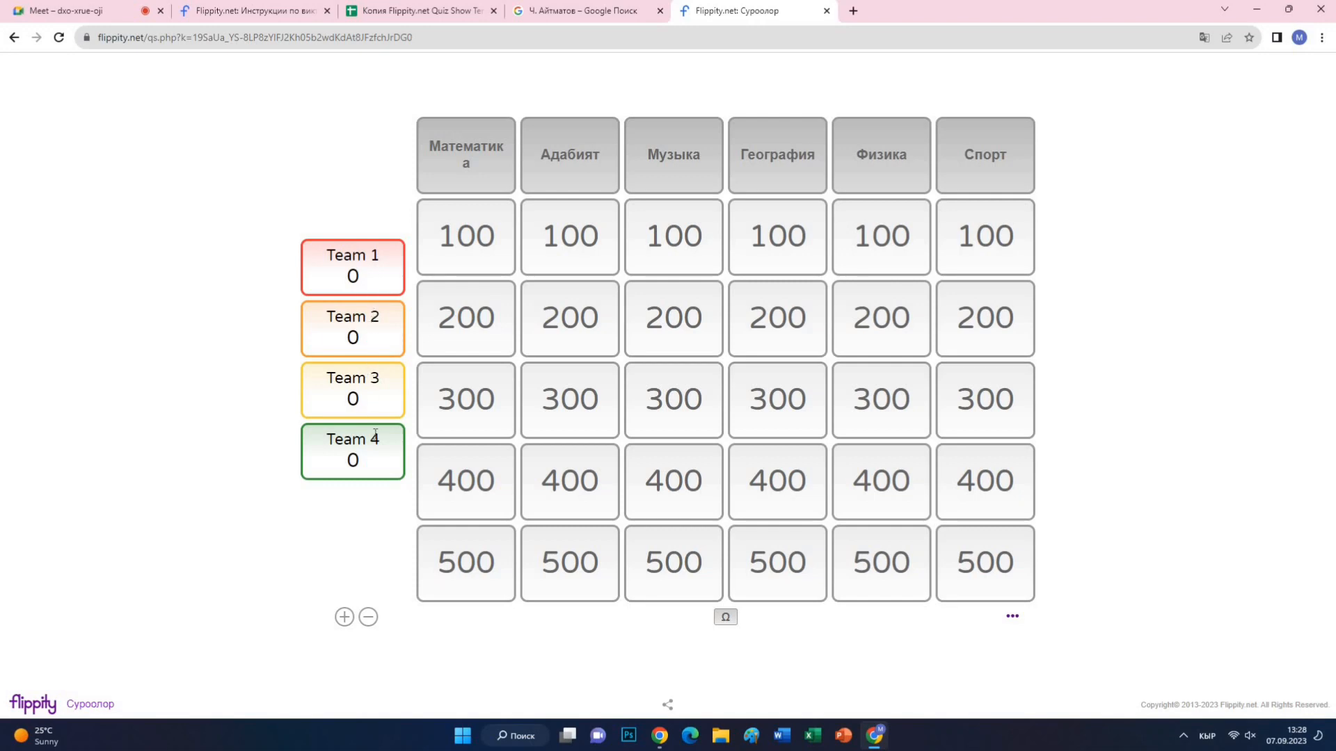
{"action": "left_click", "coordinate": [383, 260]}
{"action": "type", "text": "Tea"}
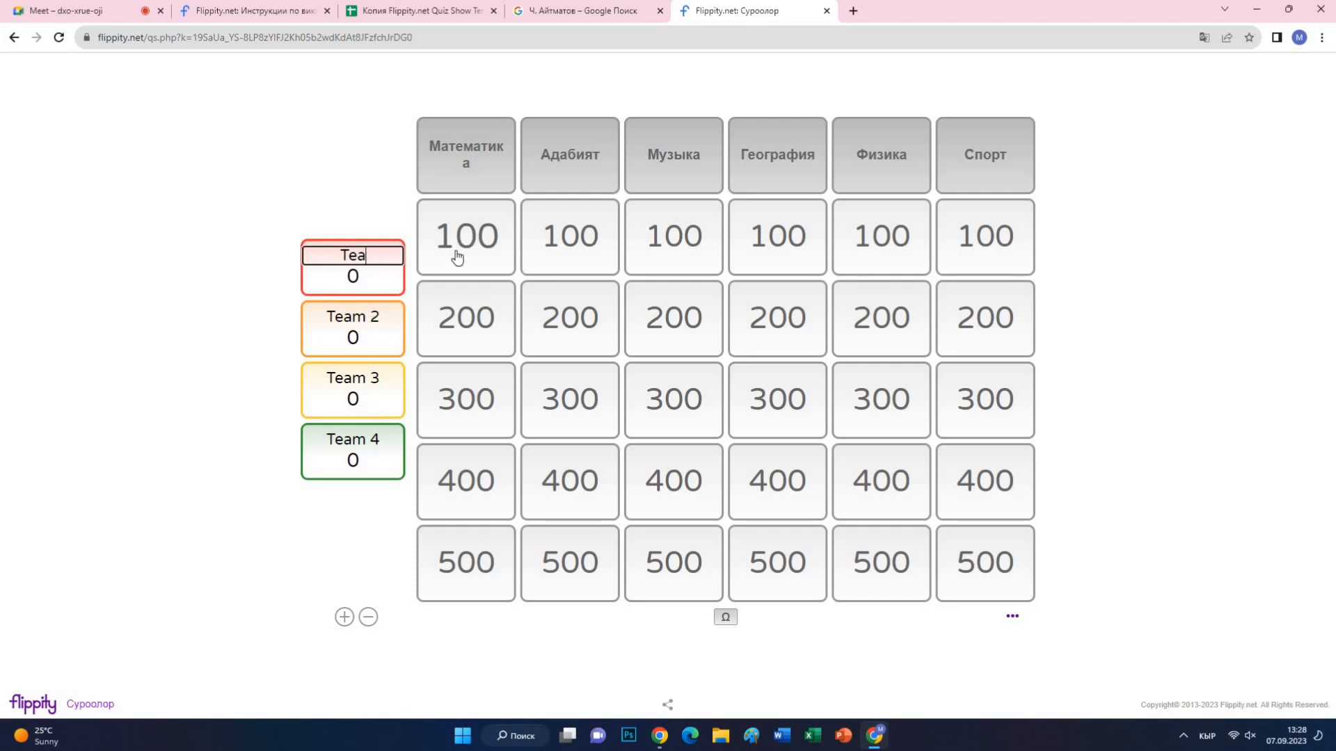
{"action": "key", "text": "BackSpace"}
{"action": "key", "text": "BackSpace"}
{"action": "key", "text": "BackSpace"}
{"action": "type", "text": "1-тай"}
Step: Rename the second team on the scoreboard as "2-тайпа"
{"action": "left_click", "coordinate": [403, 321]}
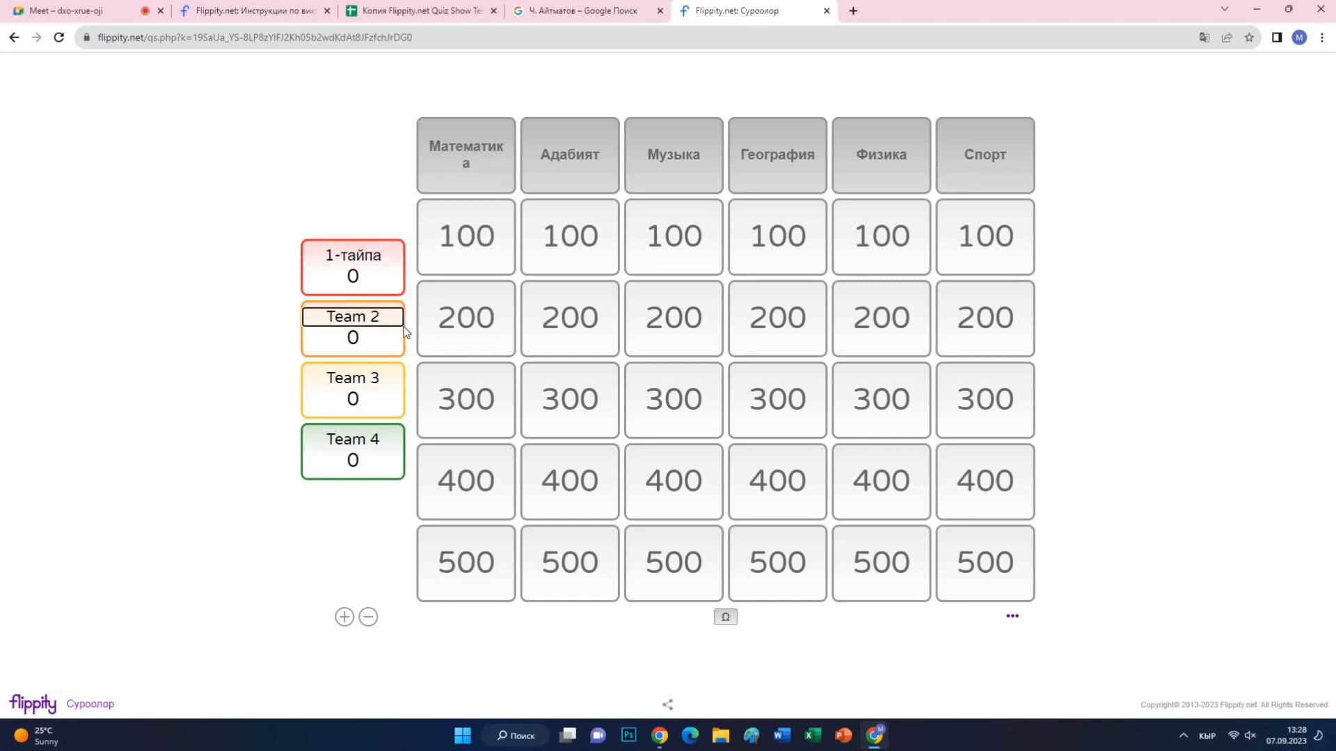
{"action": "key", "text": "BackSpace"}
{"action": "key", "text": "BackSpace"}
{"action": "key", "text": "BackSpace"}
{"action": "key", "text": "BackSpace"}
{"action": "key", "text": "BackSpace"}
{"action": "type", "text": "-тайпа"}
Step: Rename the third team as "3-тайпа" and remove the fourth team from the scoreboard
{"action": "left_click", "coordinate": [391, 410]}
{"action": "key", "text": "BackSpace"}
{"action": "key", "text": "BackSpace"}
{"action": "key", "text": "BackSpace"}
{"action": "key", "text": "BackSpace"}
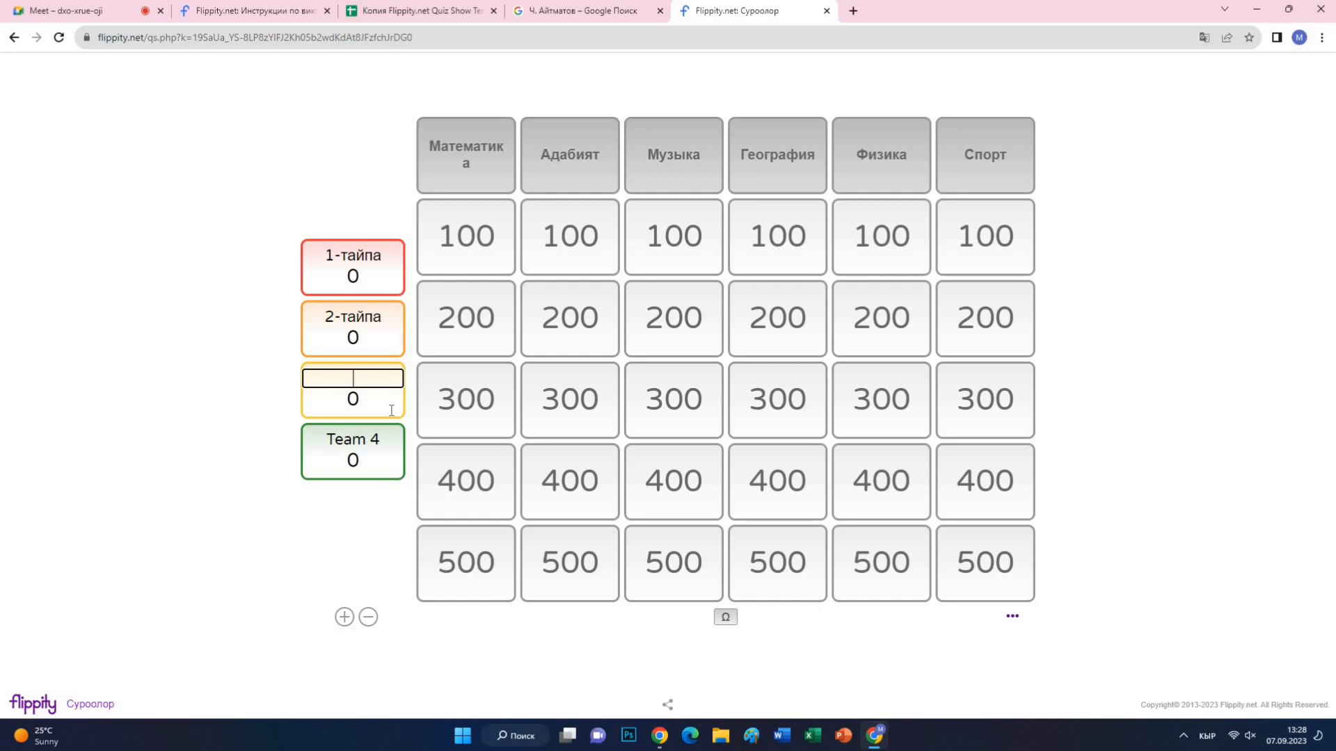
{"action": "type", "text": "3-тайпа"}
{"action": "key", "text": "Return"}
{"action": "key", "text": "BackSpace"}
{"action": "left_click", "coordinate": [368, 617]}
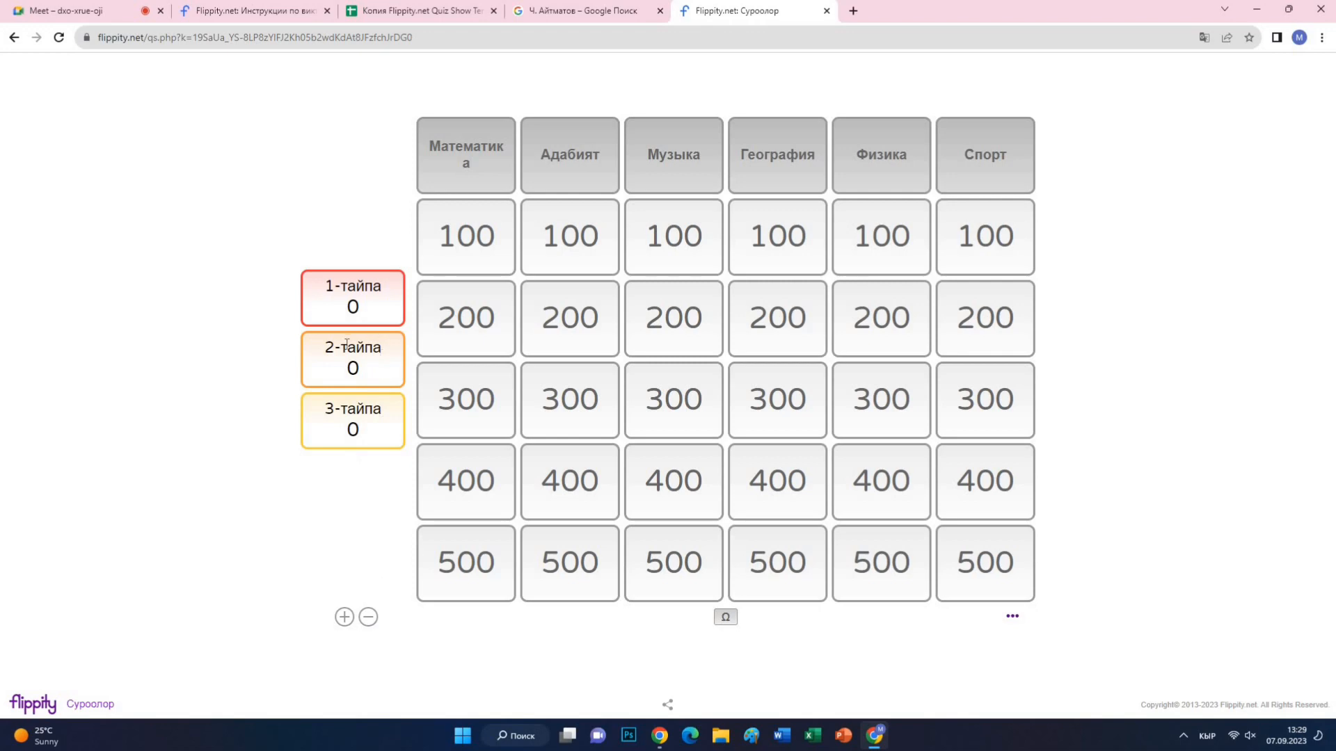
Step: Add three extra teams to the scoreboard and remove them again
{"action": "left_click", "coordinate": [345, 617]}
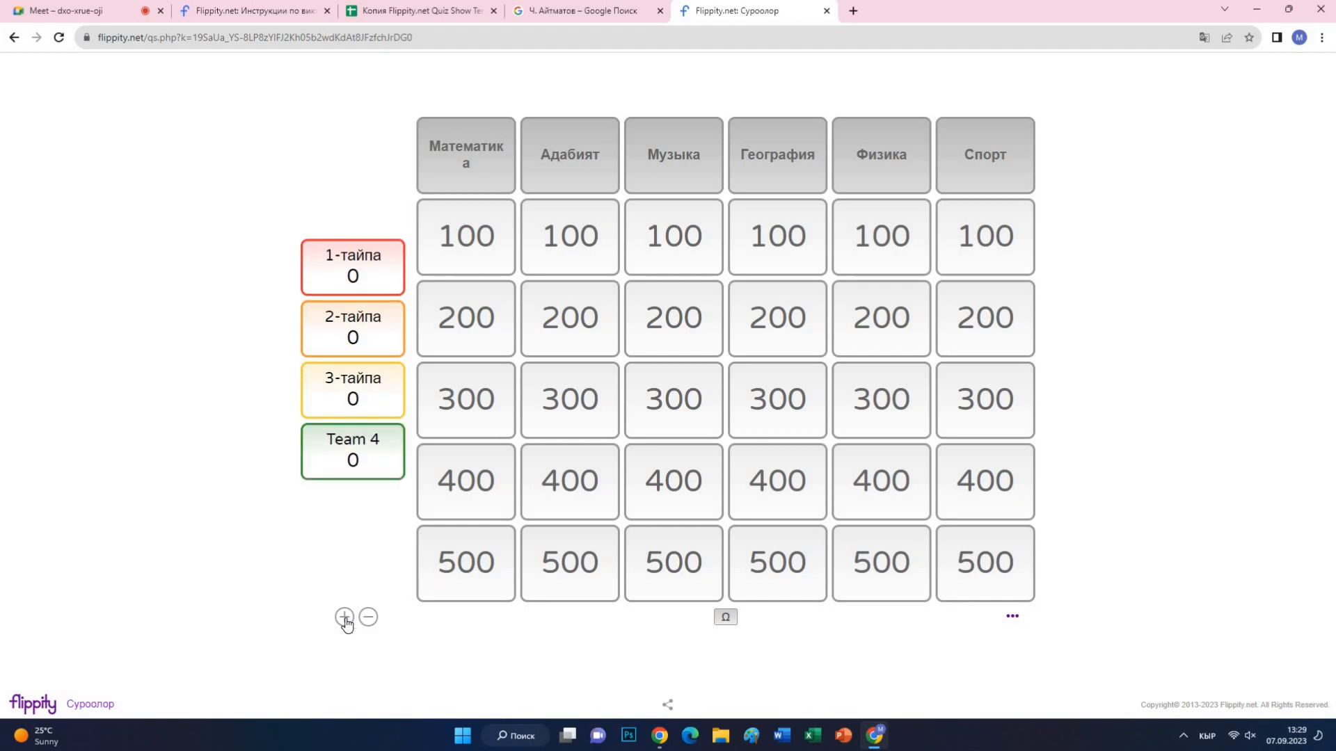
{"action": "left_click", "coordinate": [344, 618]}
{"action": "left_click", "coordinate": [344, 618]}
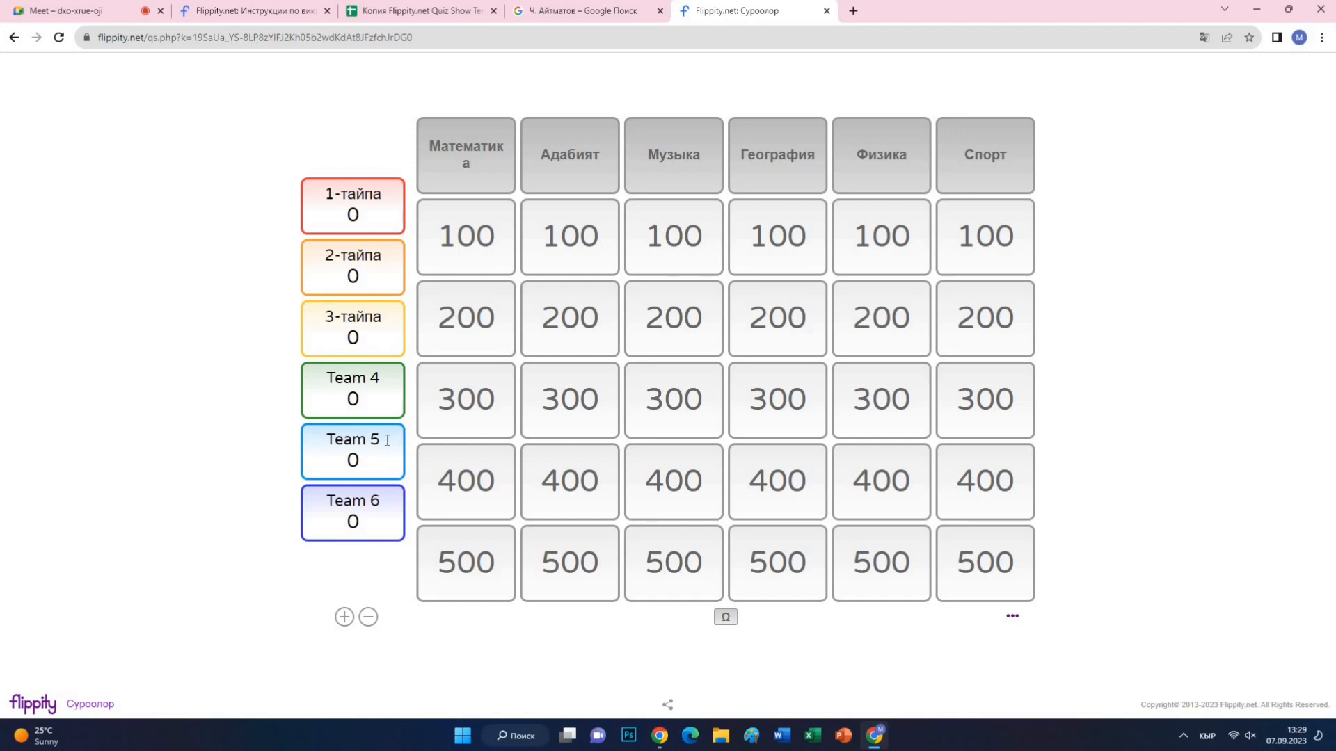
{"action": "left_click", "coordinate": [368, 618]}
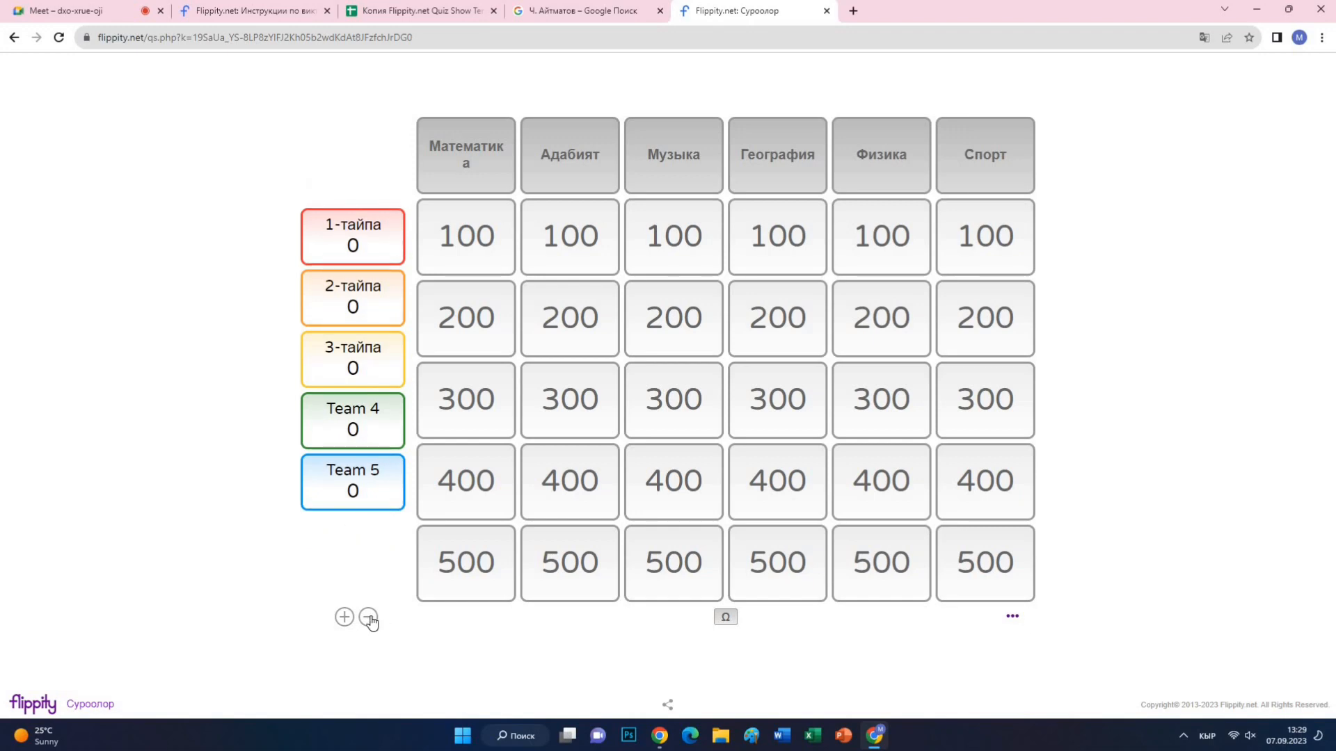
{"action": "left_click", "coordinate": [368, 618]}
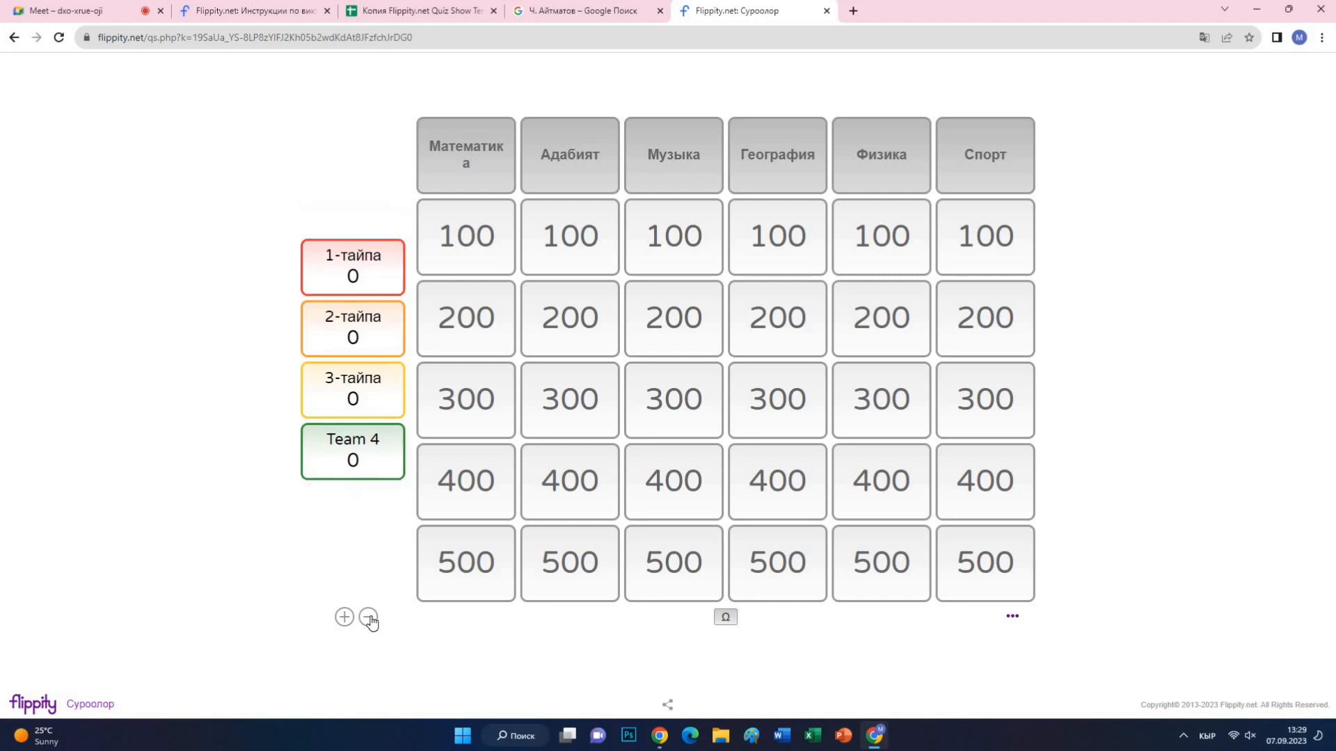
{"action": "left_click", "coordinate": [368, 618]}
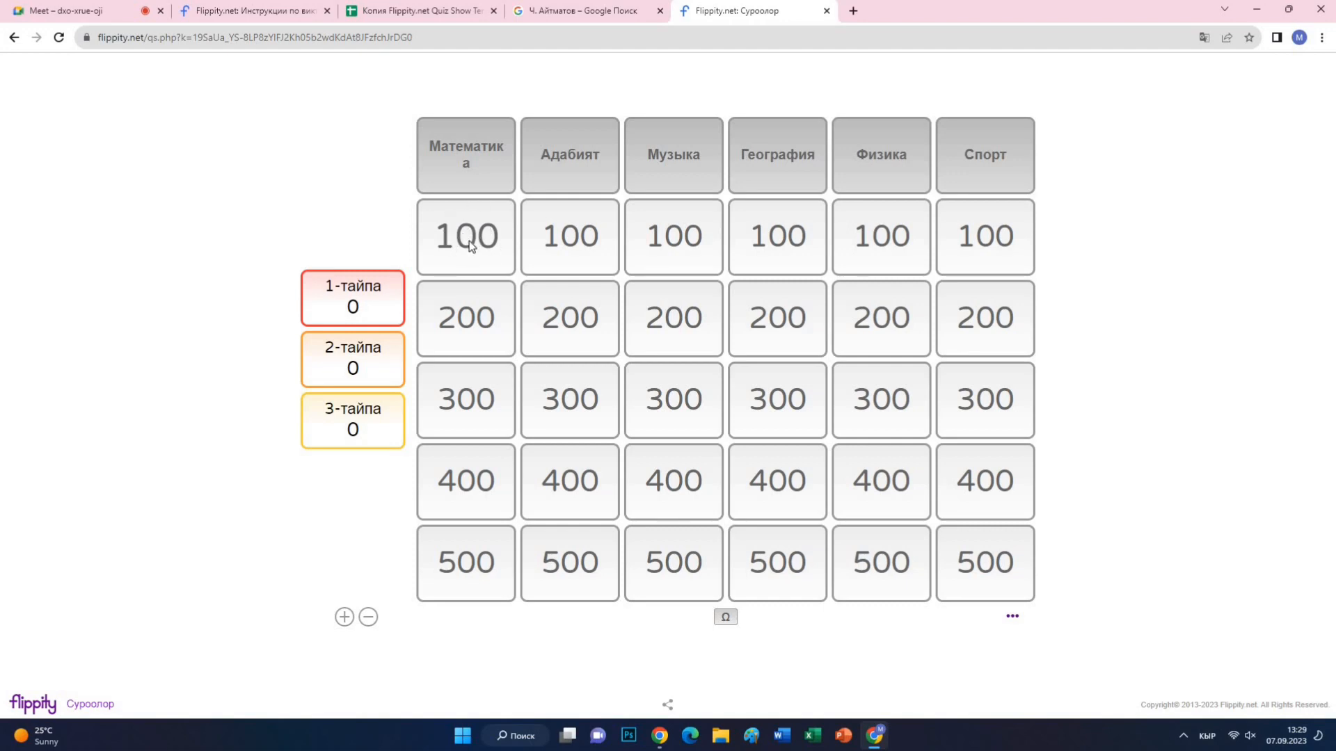
Step: Play the 100- and 200-point Математика questions, marking 2-тайпа correct and the other two teams wrong on the 200-point one
{"action": "left_click", "coordinate": [469, 242]}
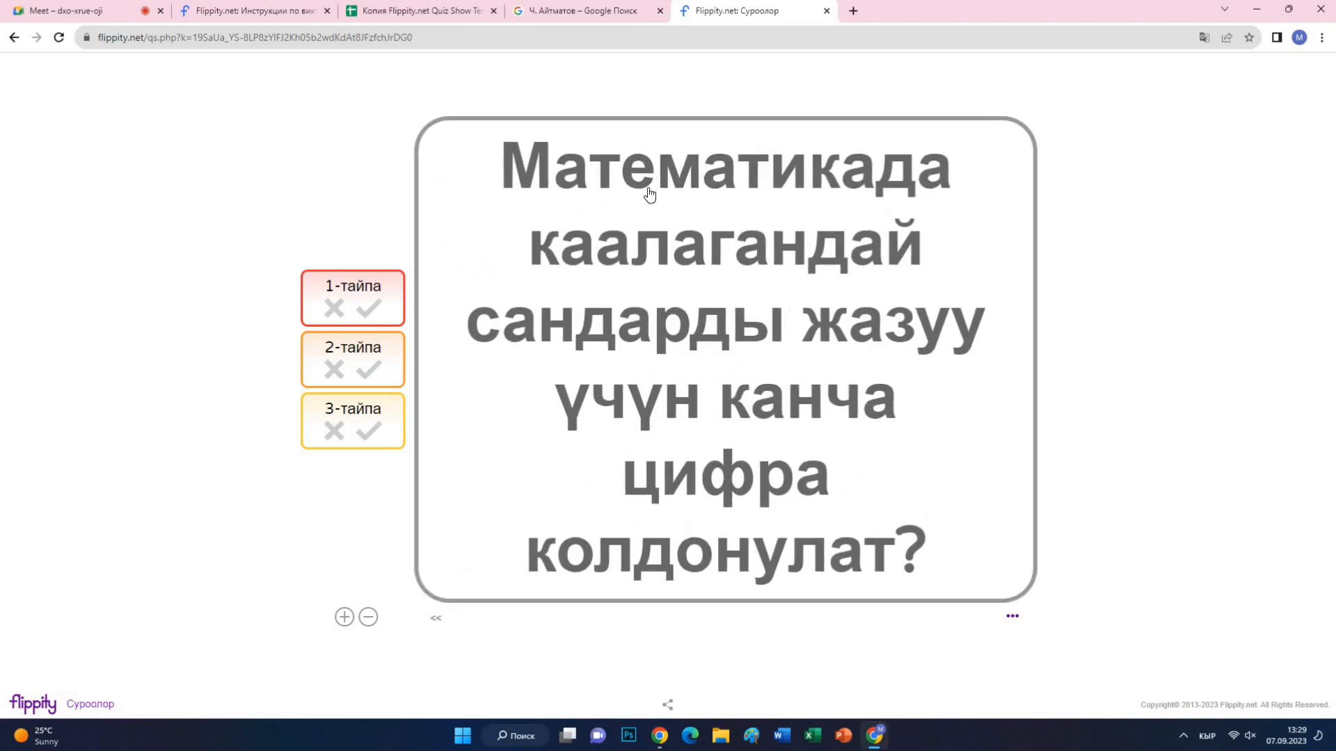
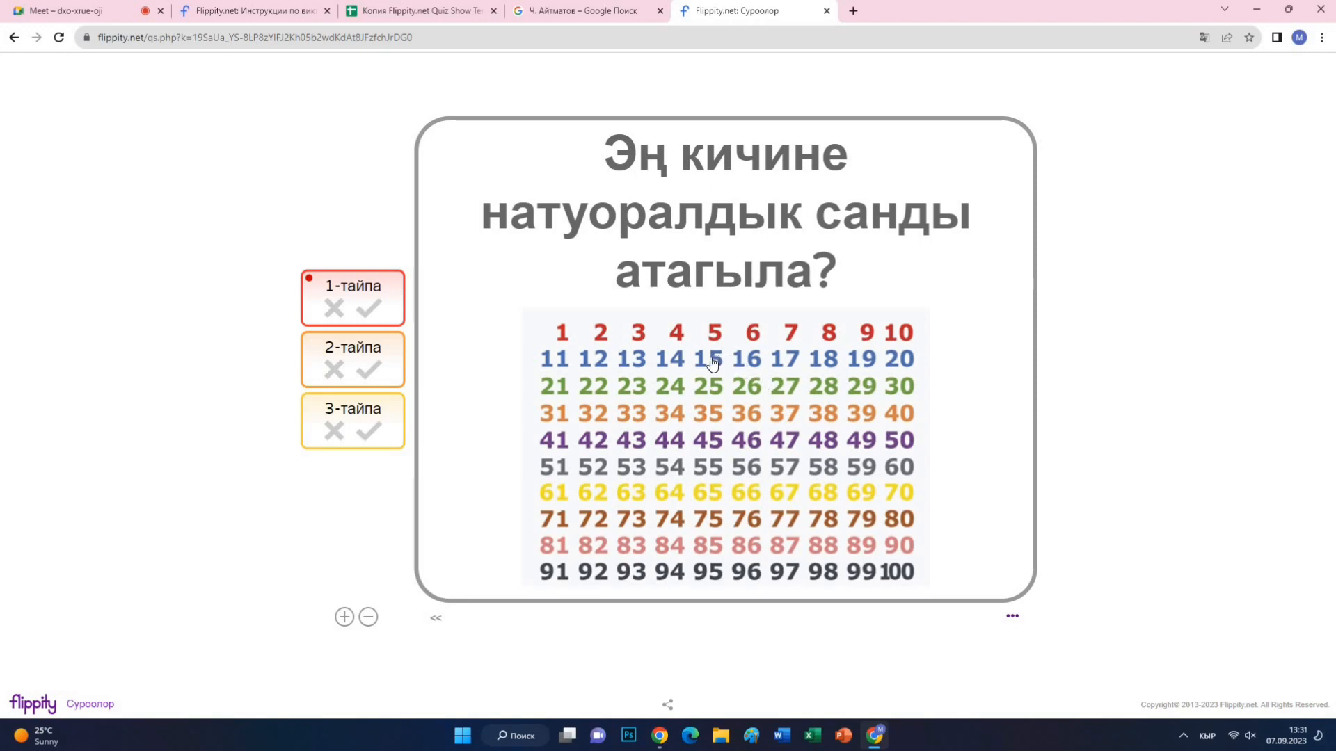
{"action": "left_click", "coordinate": [668, 370]}
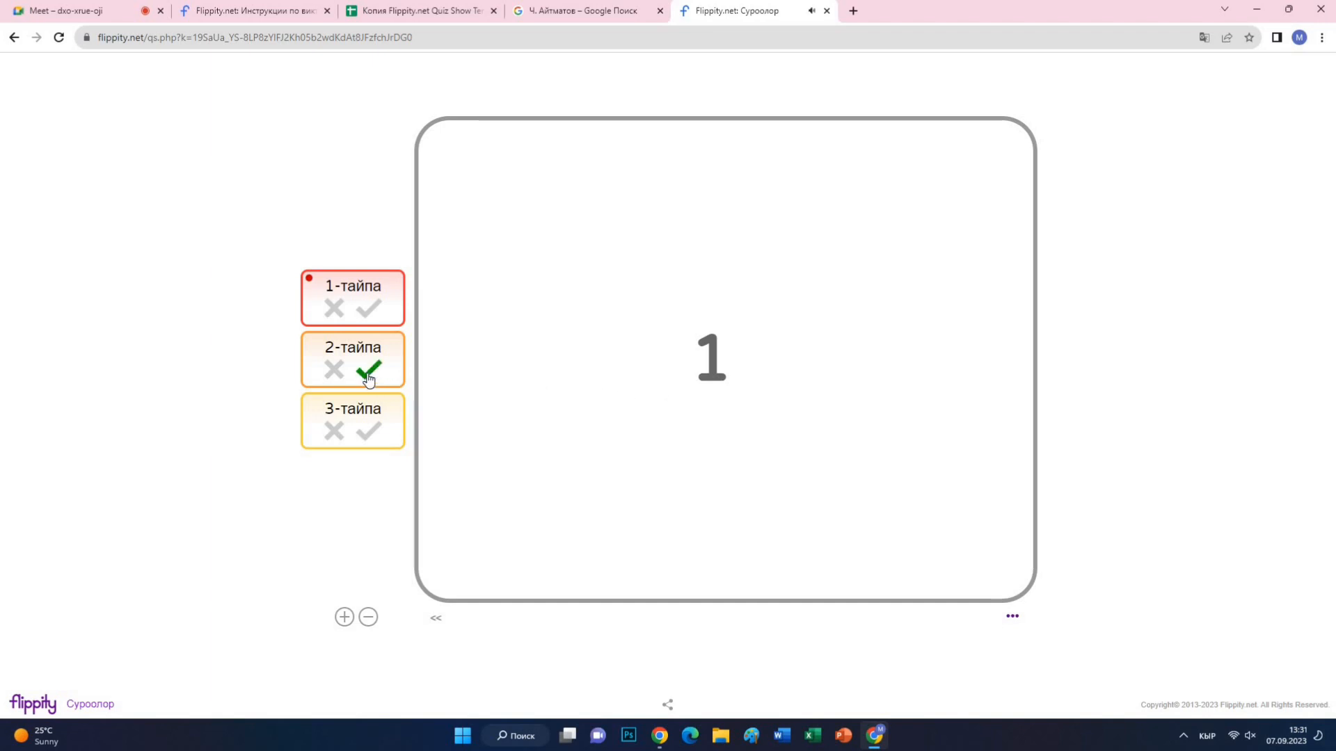
{"action": "left_click", "coordinate": [333, 309]}
{"action": "left_click", "coordinate": [332, 433]}
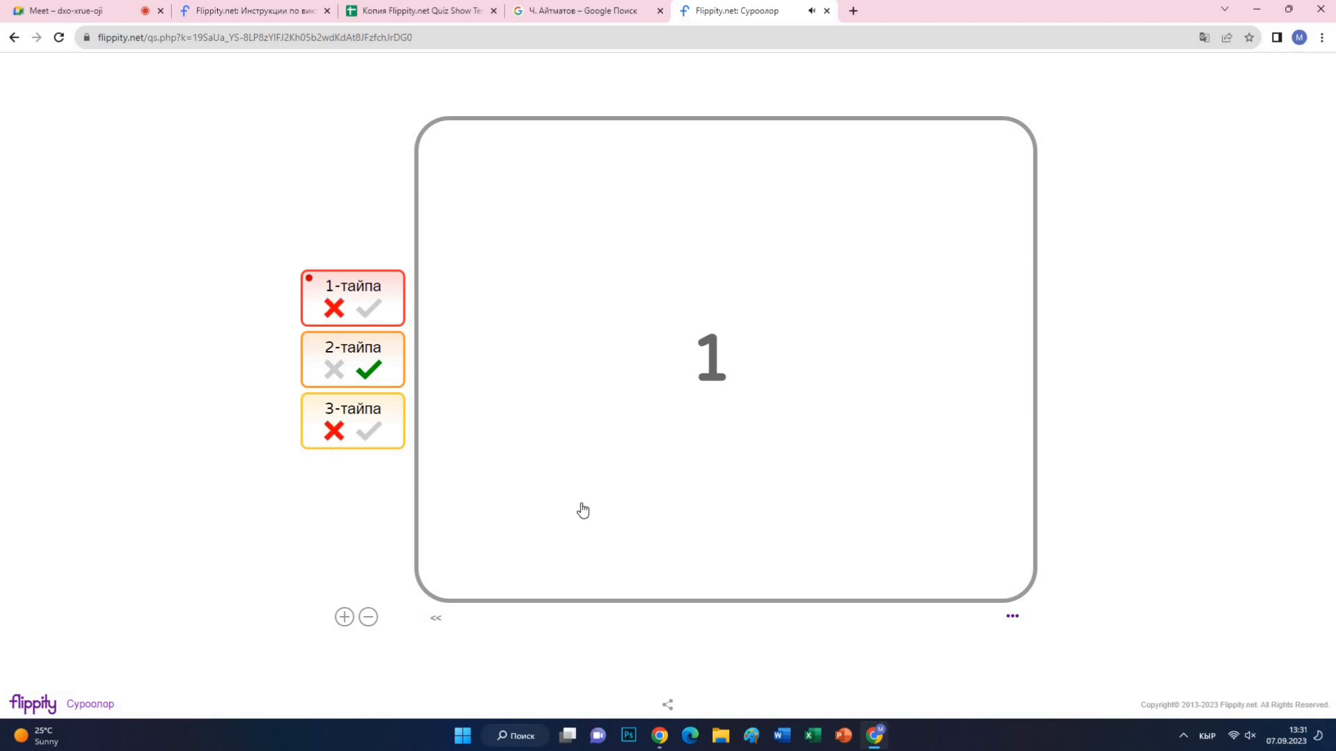
{"action": "left_click", "coordinate": [666, 440]}
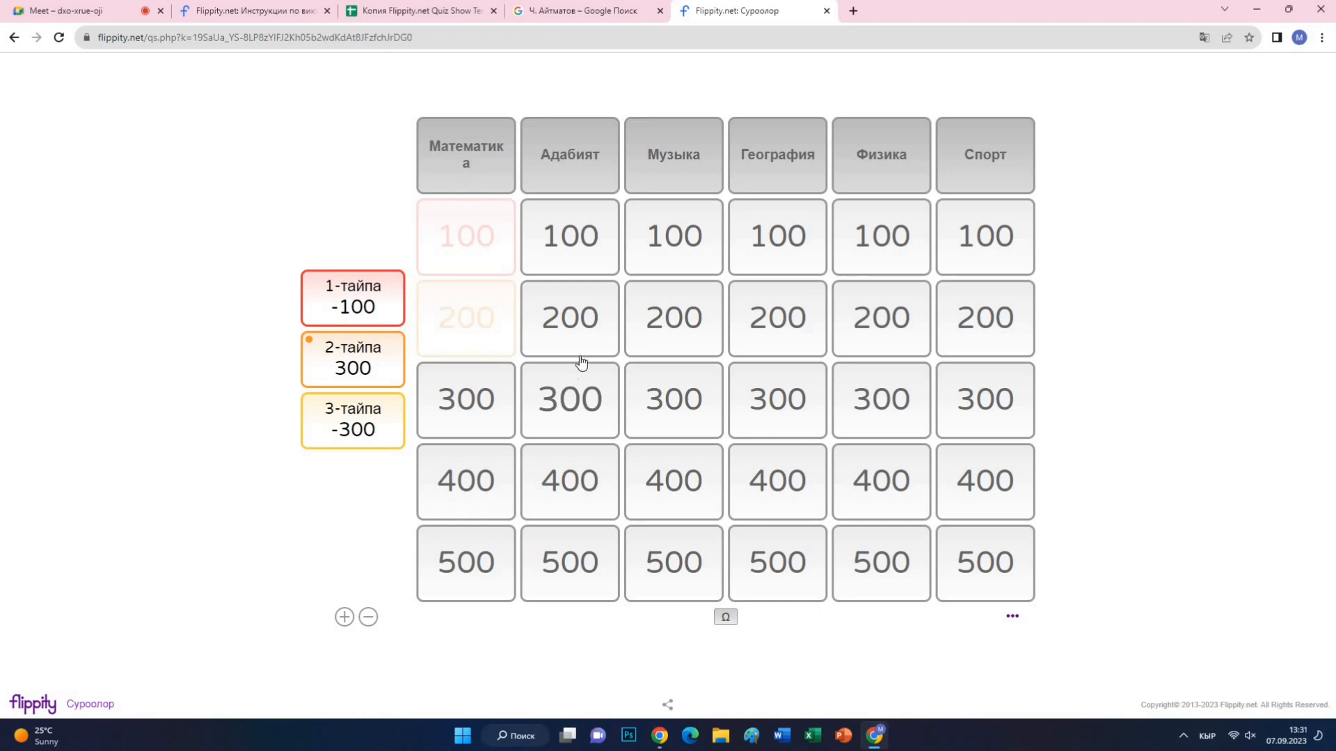
Step: Play the 100-point Адабият question, marking 1-тайпа and 3-тайпа correct and 2-тайпа wrong, and return to the board
{"action": "left_click", "coordinate": [571, 242]}
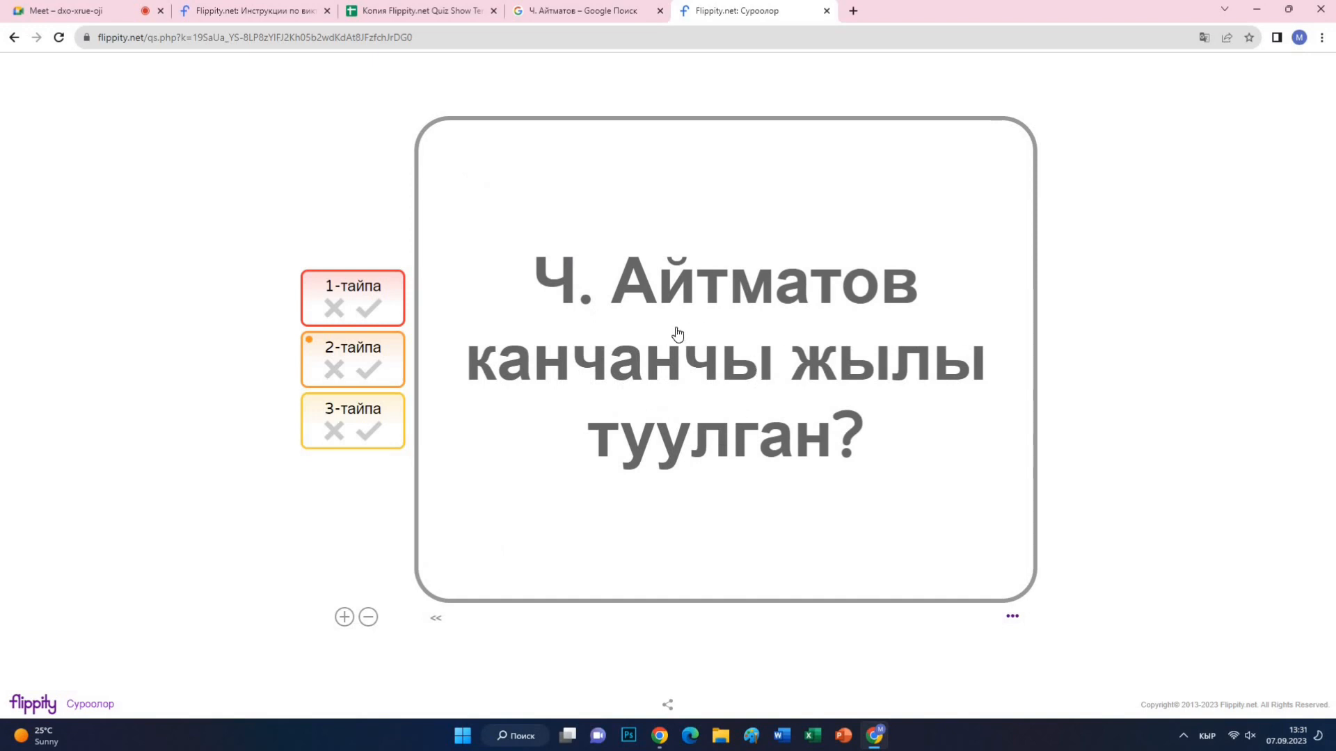
{"action": "left_click", "coordinate": [741, 380]}
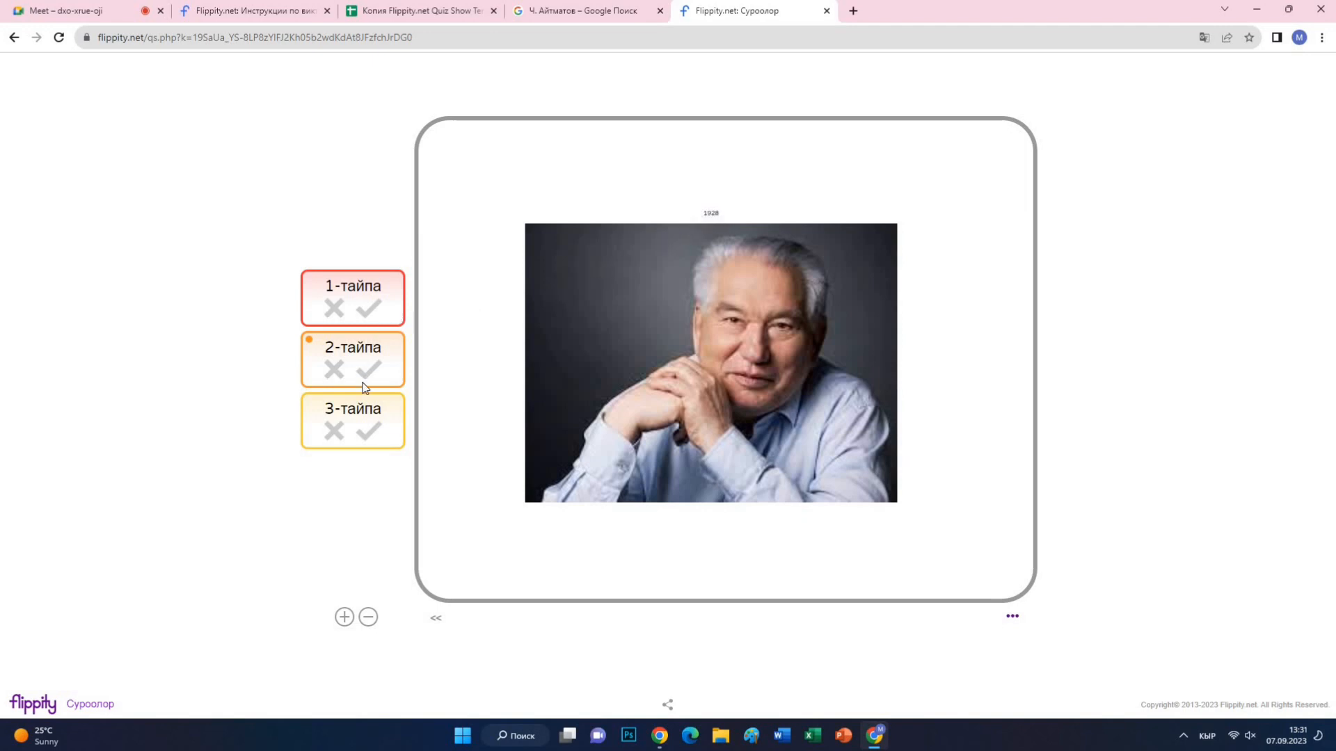
{"action": "left_click", "coordinate": [372, 319]}
{"action": "left_click", "coordinate": [367, 430]}
{"action": "left_click", "coordinate": [338, 374]}
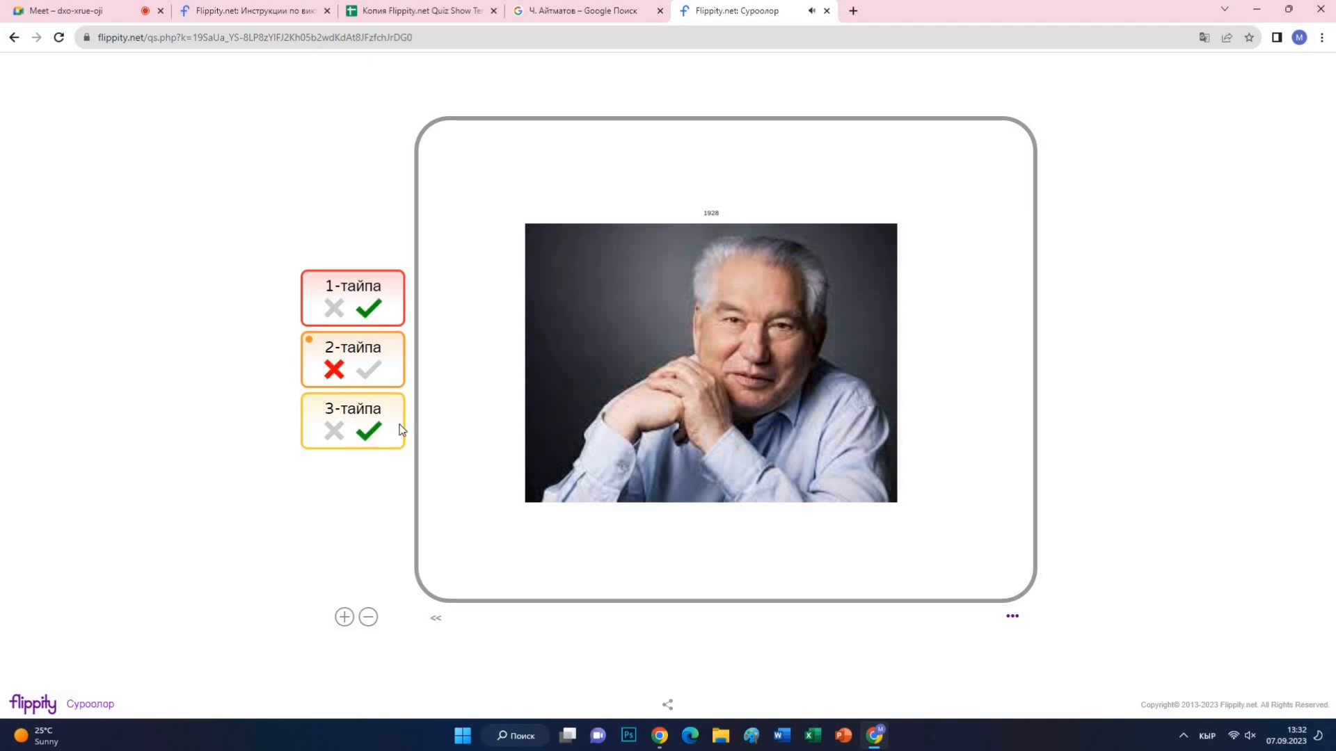
{"action": "left_click", "coordinate": [715, 379]}
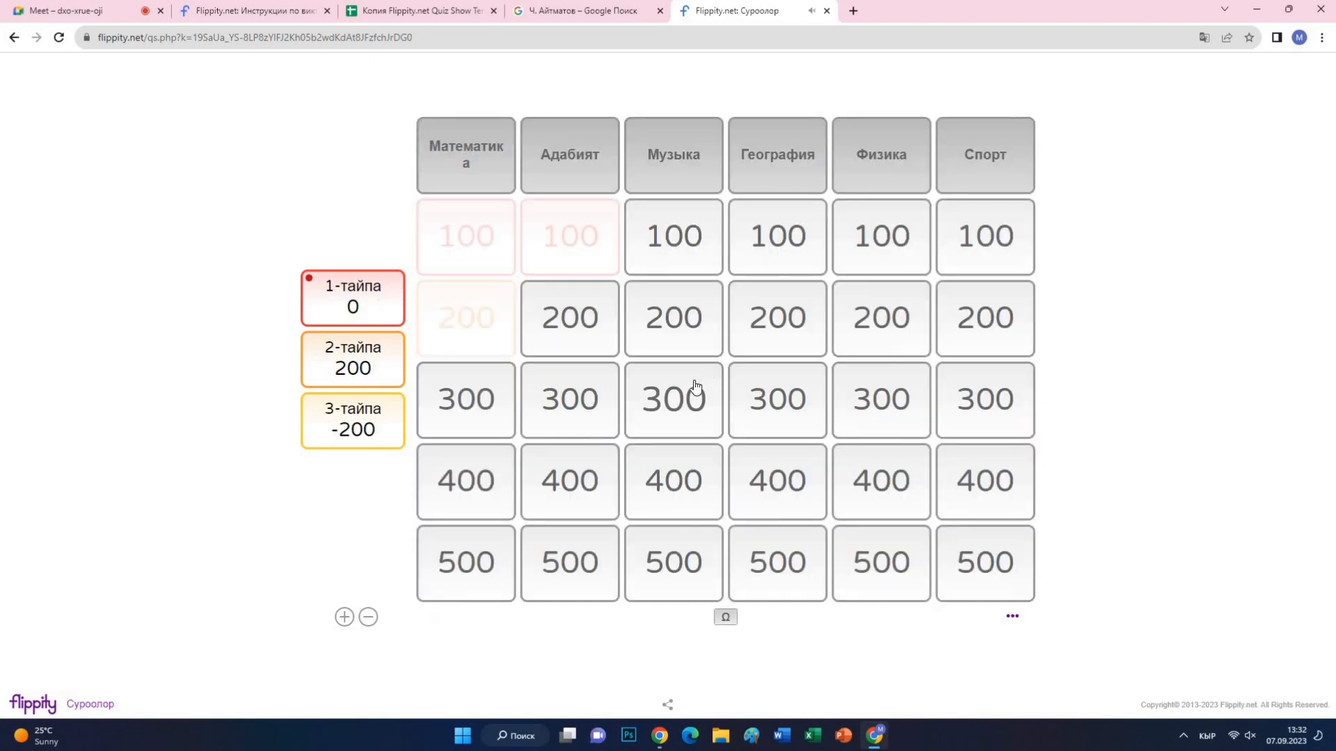
Step: Play the 300-point Математика question with a brief test of its video, marking 1-тайпа correct and the other two teams wrong
{"action": "left_click", "coordinate": [482, 408]}
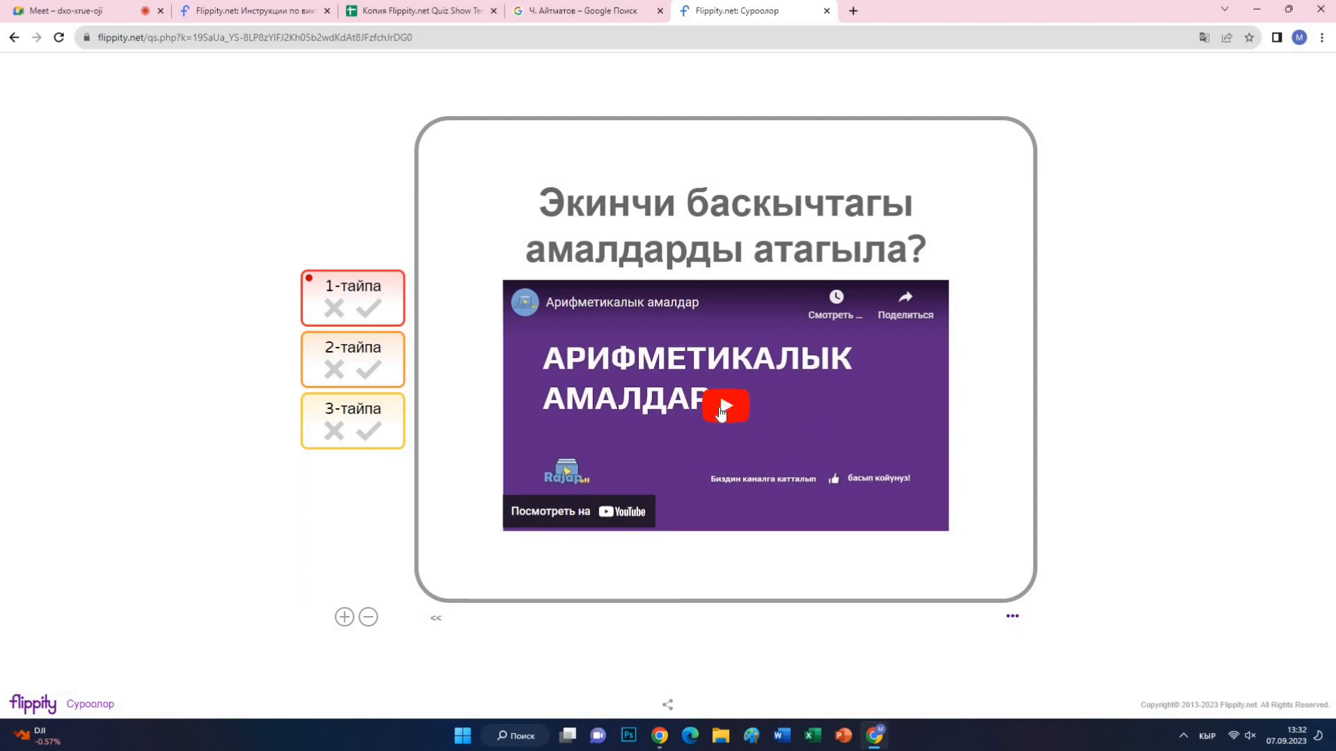
{"action": "left_click", "coordinate": [861, 414]}
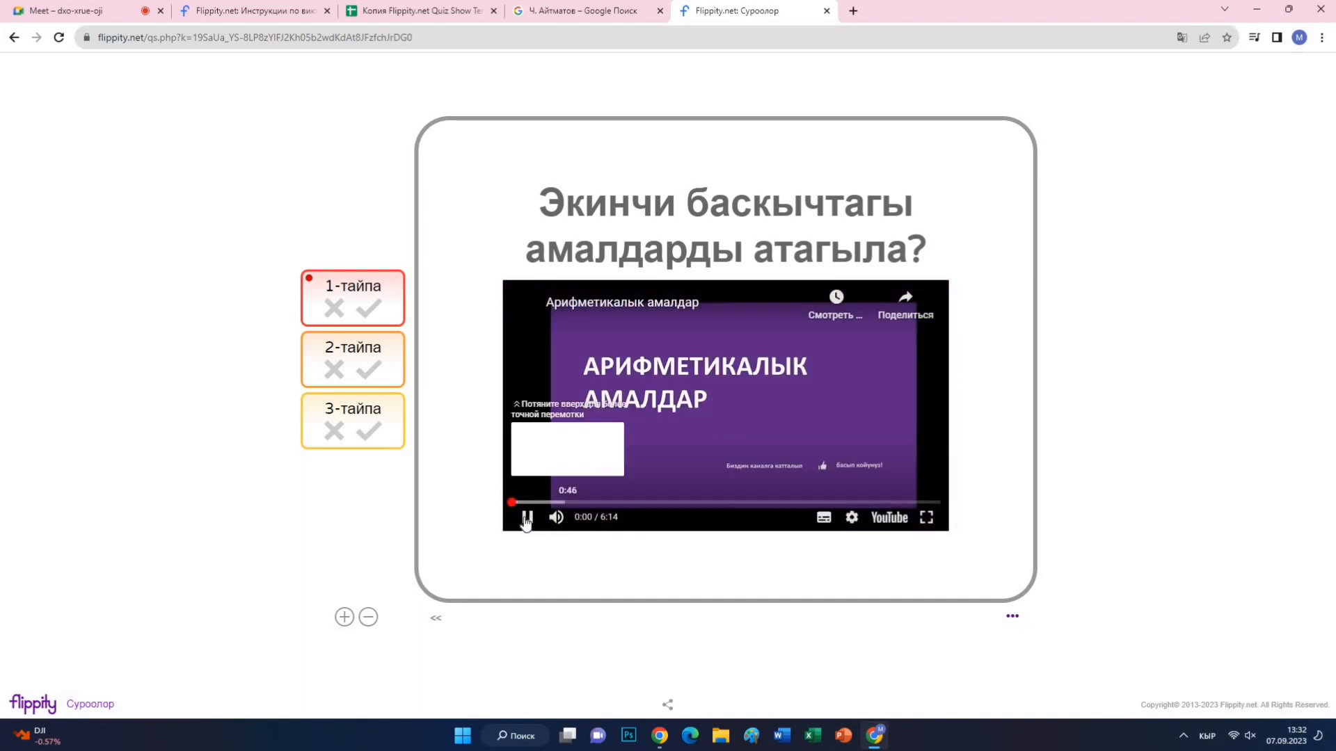
{"action": "left_click", "coordinate": [526, 519]}
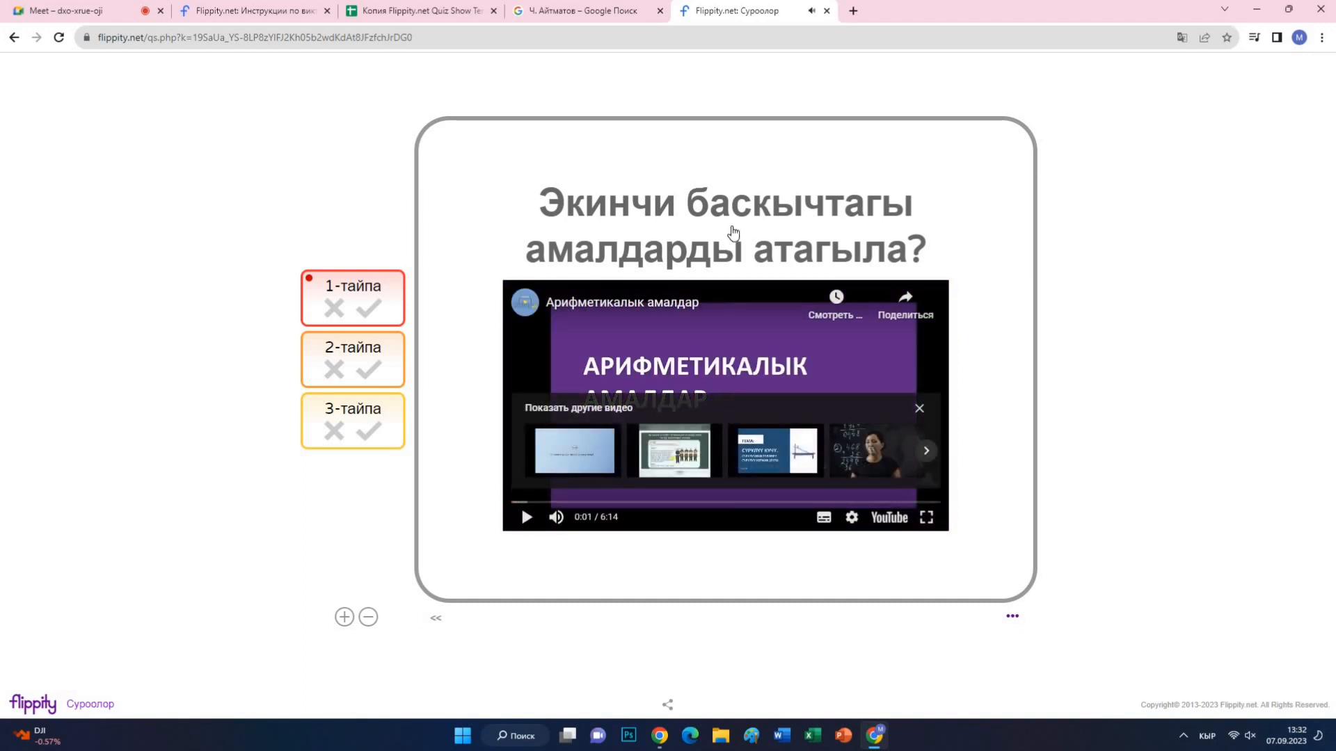
{"action": "left_click", "coordinate": [698, 237]}
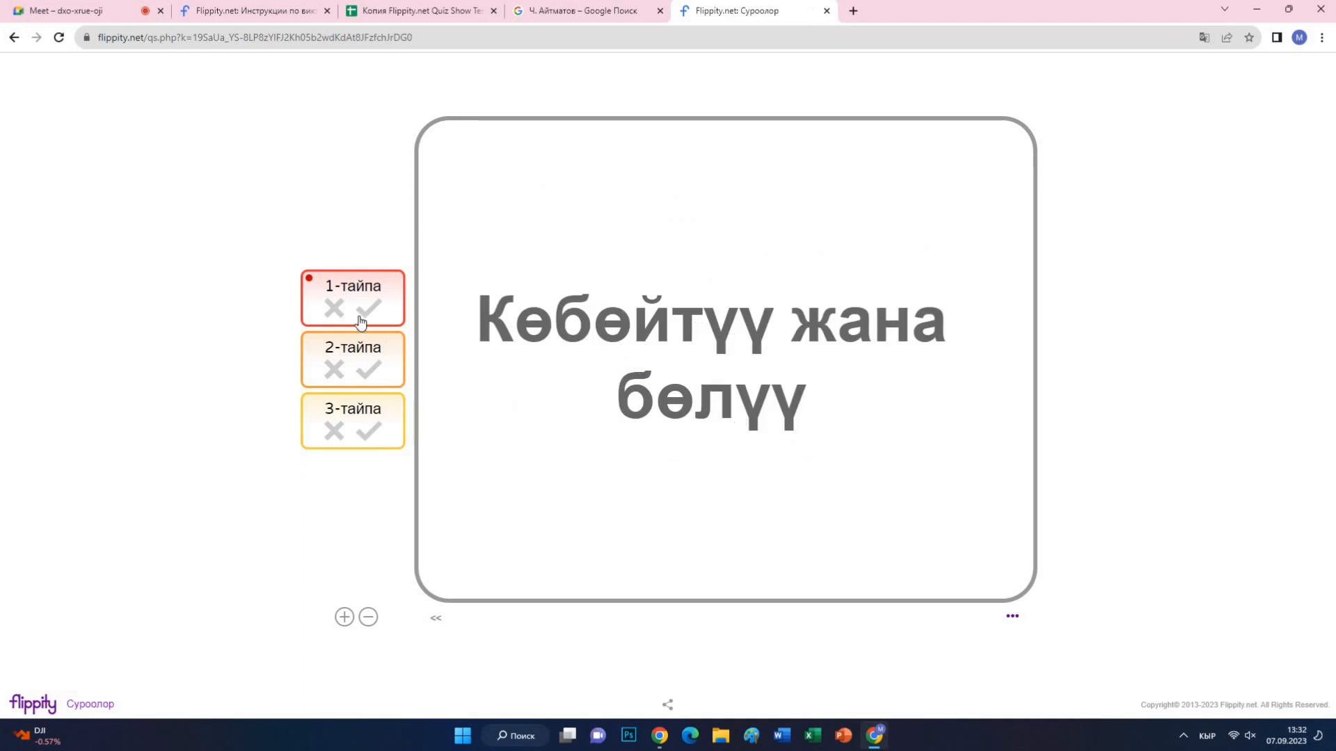
{"action": "left_click", "coordinate": [334, 369]}
{"action": "left_click", "coordinate": [335, 435]}
{"action": "left_click", "coordinate": [669, 509]}
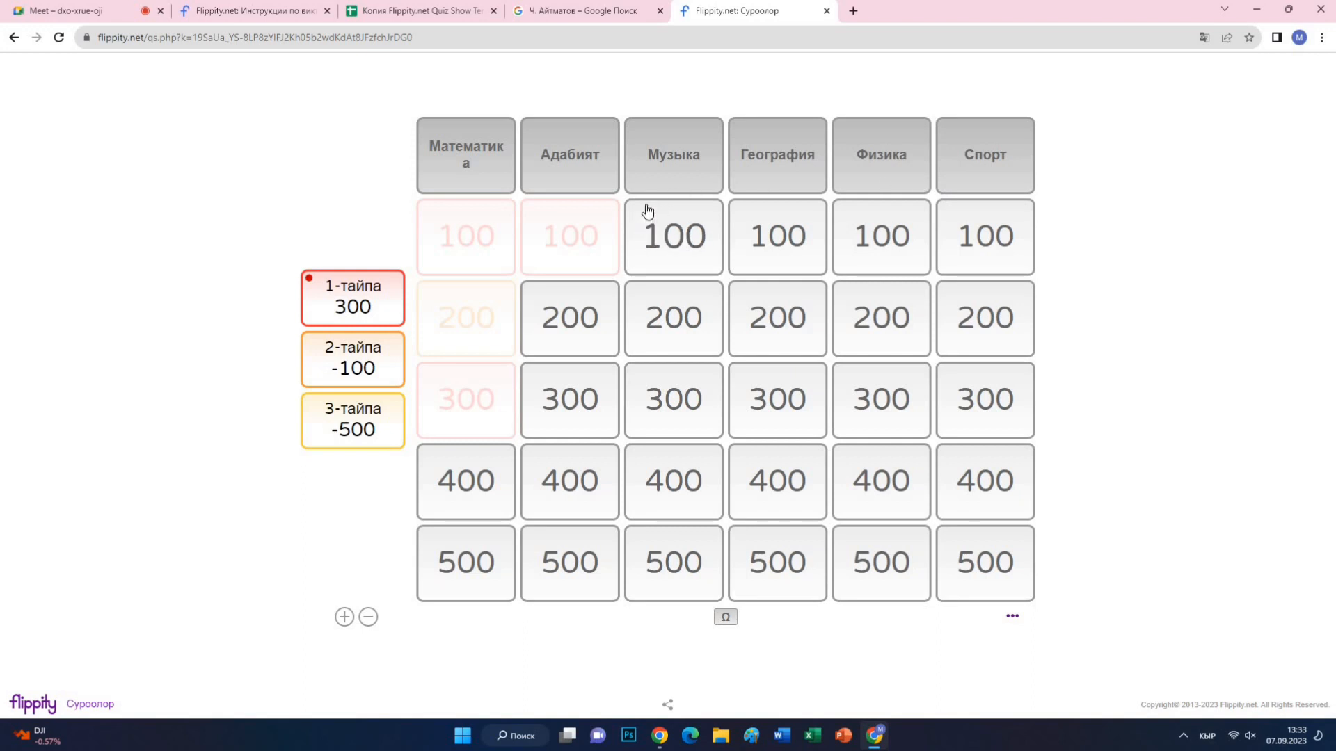
Step: Play the final Биология question, marking 1-тайпа correct and 2-тайпа and 3-тайпа wrong, and return to the board
{"action": "left_click", "coordinate": [726, 618]}
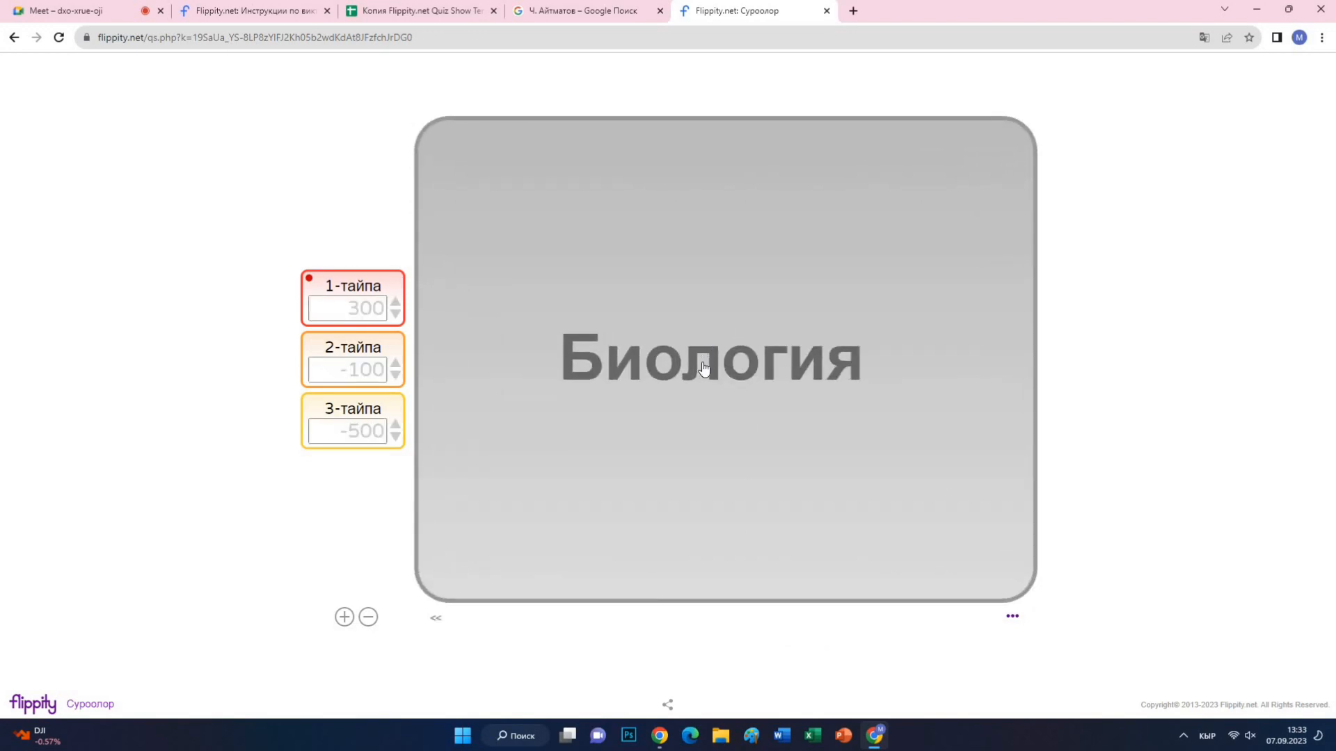
{"action": "left_click", "coordinate": [704, 367]}
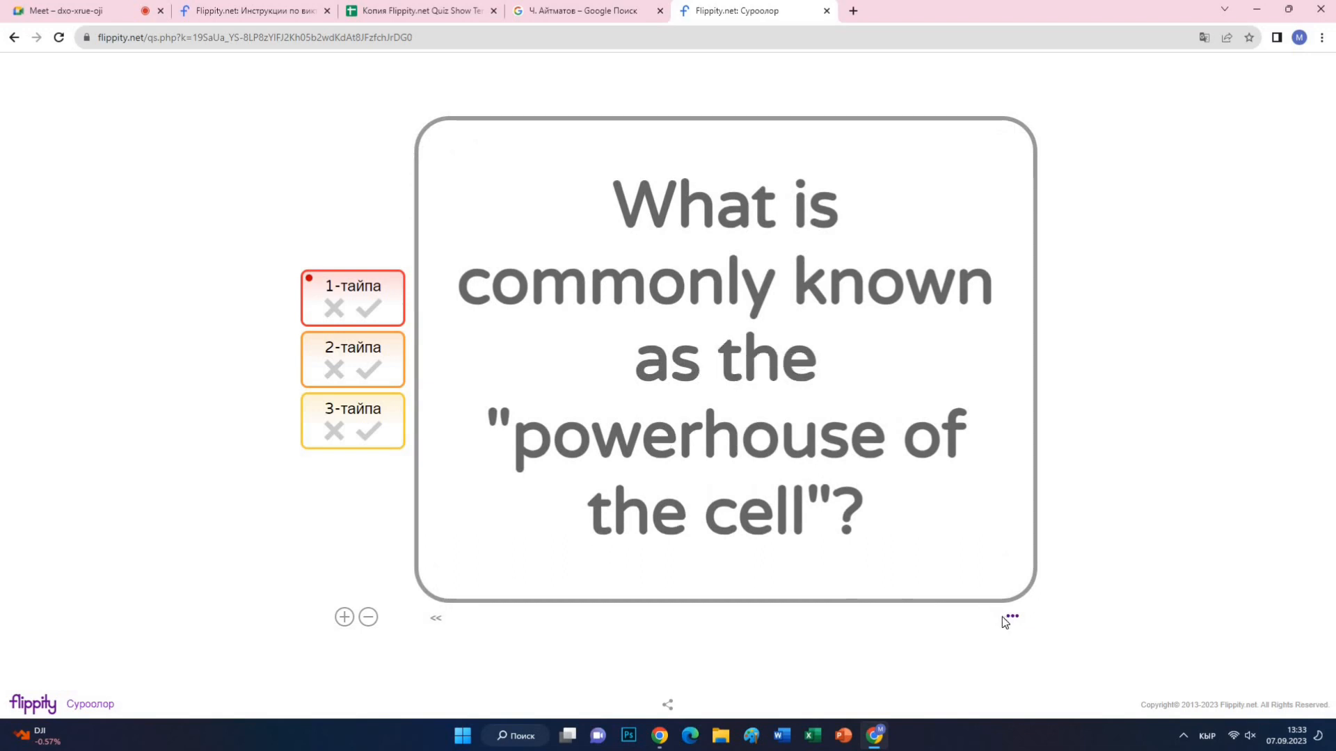
{"action": "left_click", "coordinate": [696, 446]}
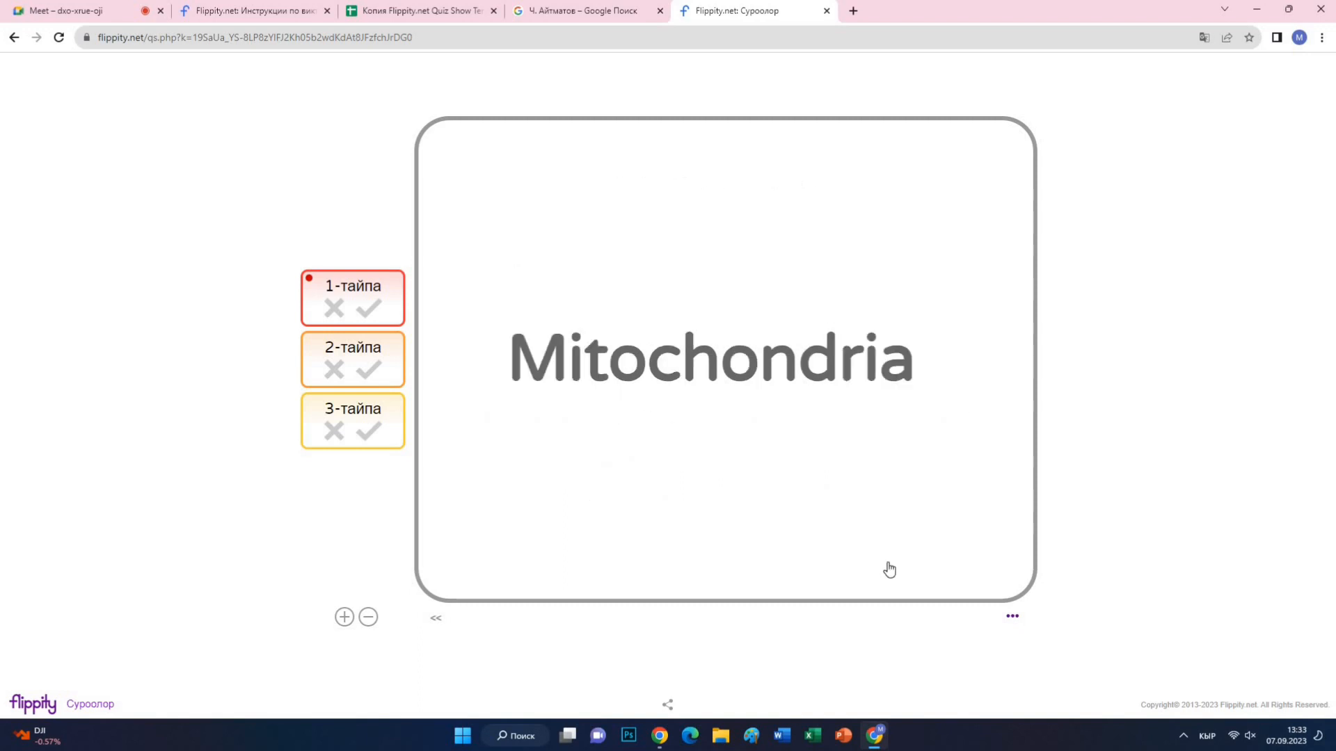
{"action": "left_click", "coordinate": [367, 313]}
{"action": "left_click", "coordinate": [337, 373]}
{"action": "left_click", "coordinate": [336, 437]}
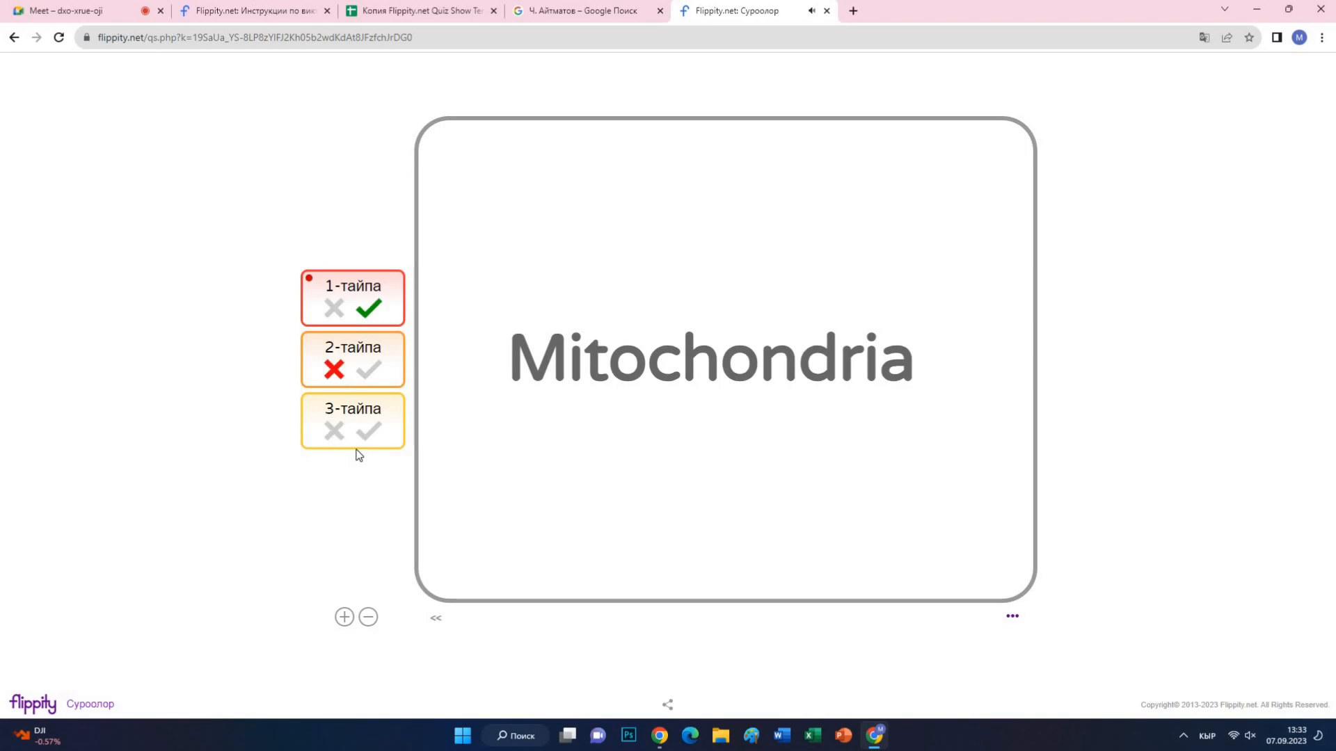
{"action": "left_click", "coordinate": [731, 499]}
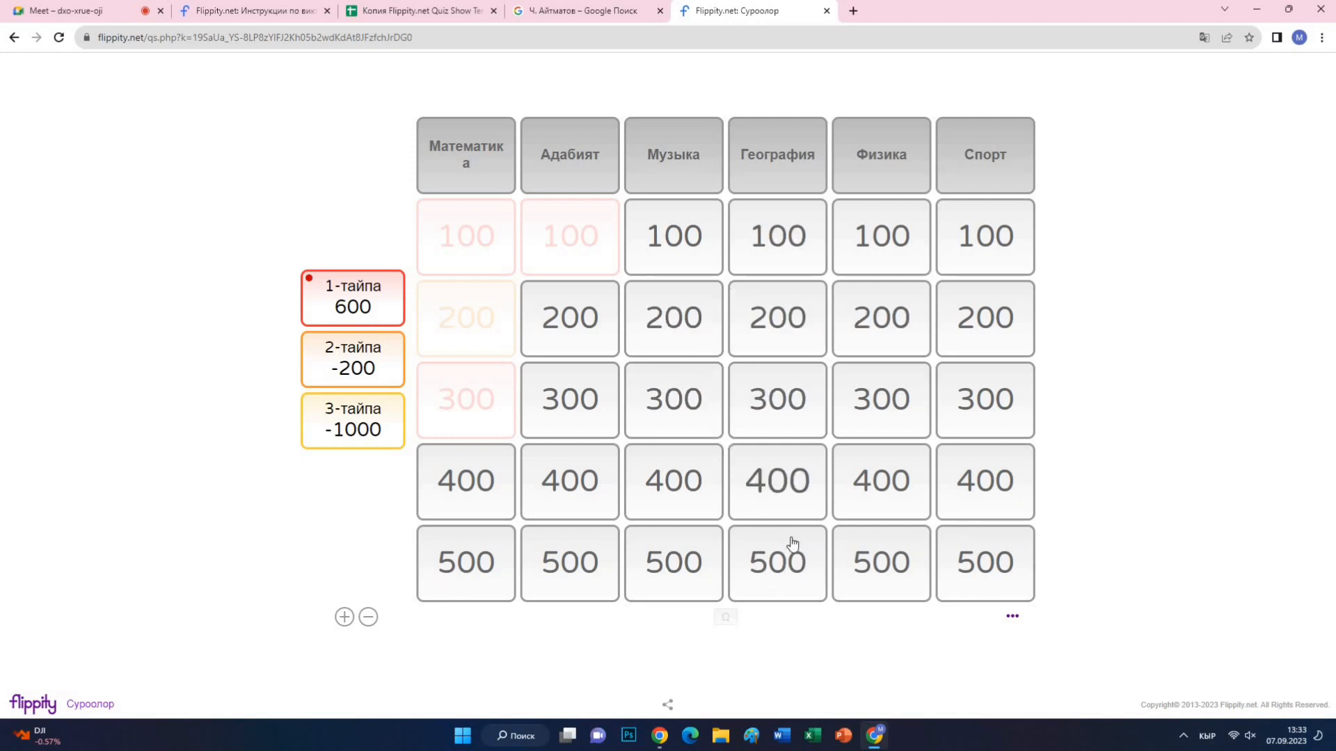
Step: Set the question timer to 30 seconds in the game's extra options
{"action": "left_click", "coordinate": [1012, 620]}
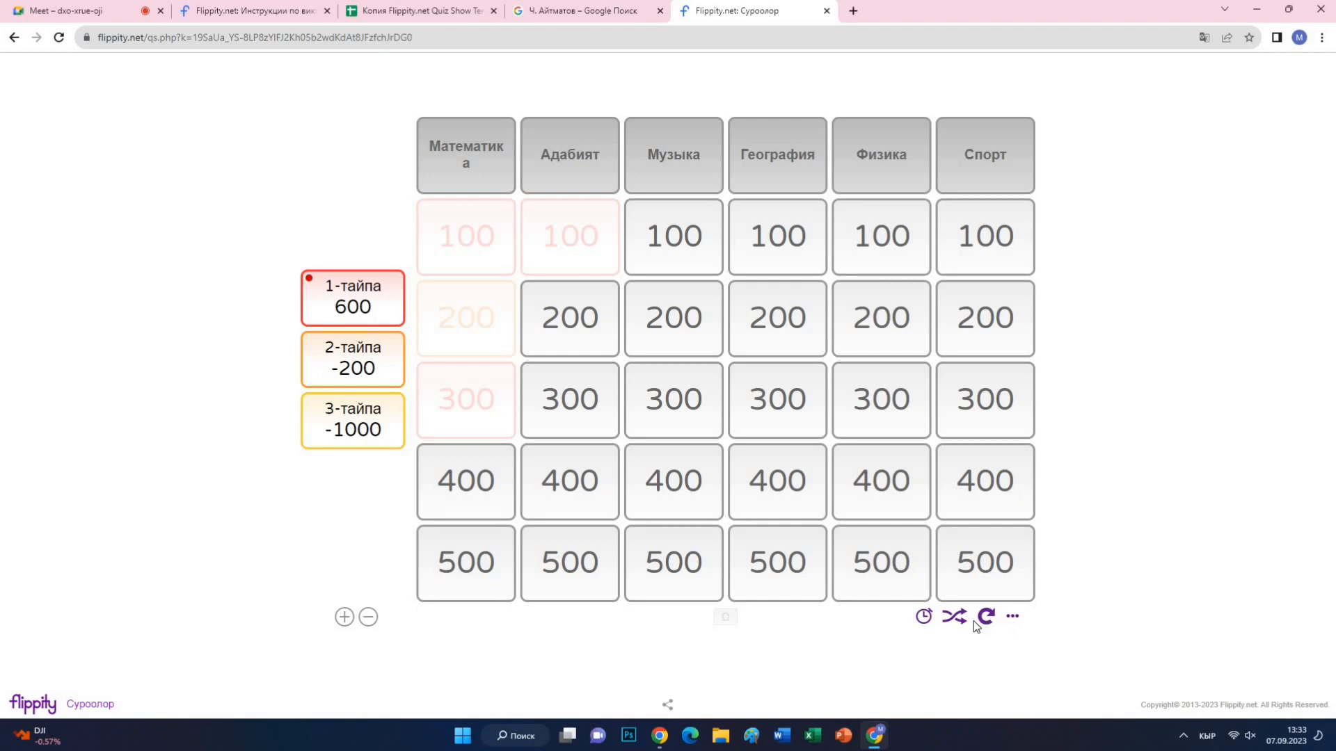
{"action": "left_click", "coordinate": [924, 617]}
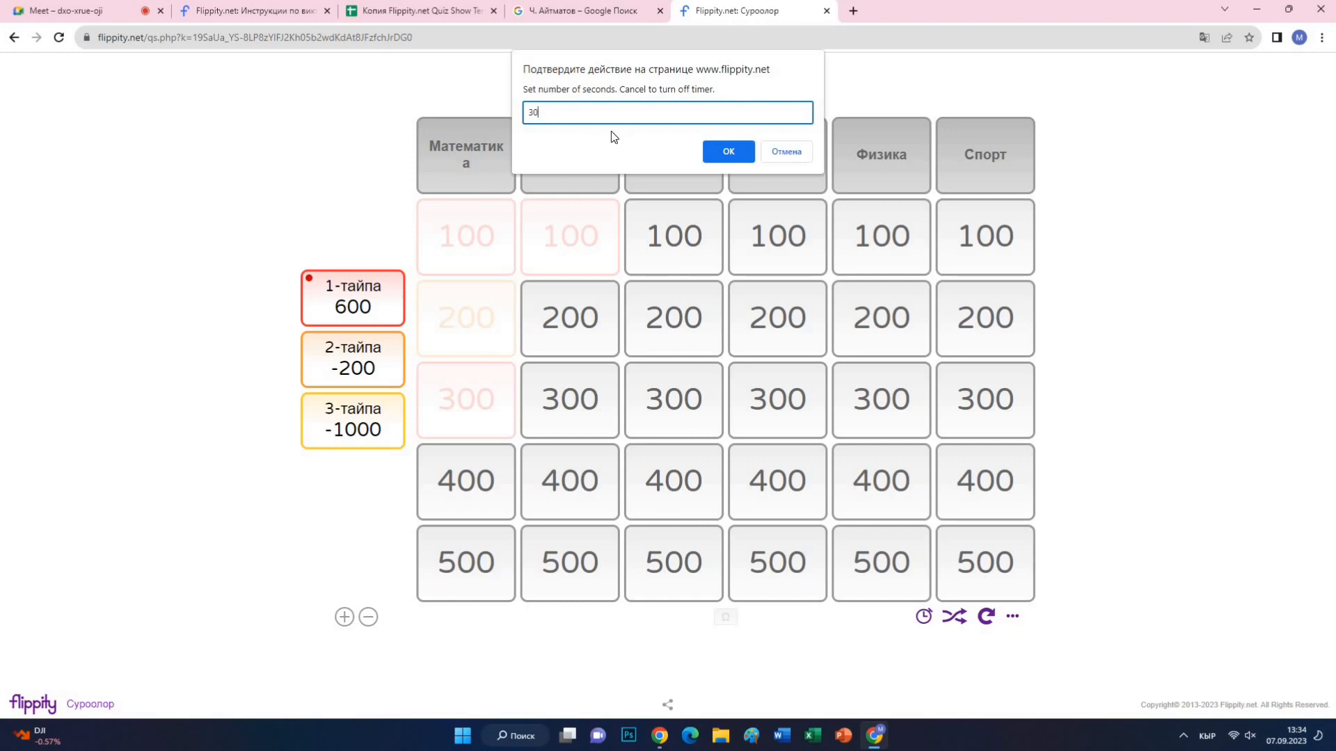
{"action": "left_click", "coordinate": [728, 152]}
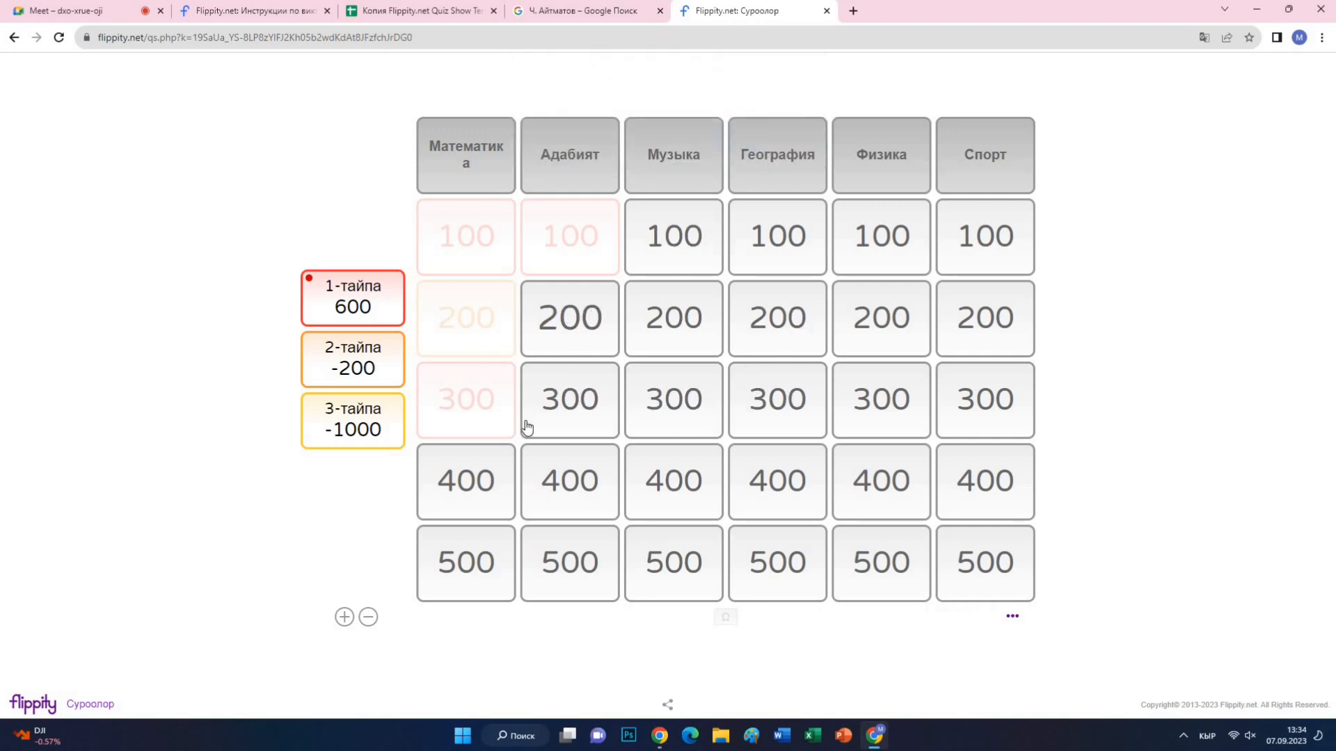
Step: Play the 200-point Адабият question, marking 3-тайпа correct and 1-тайпа and 2-тайпа wrong, and return to the board
{"action": "left_click", "coordinate": [577, 322]}
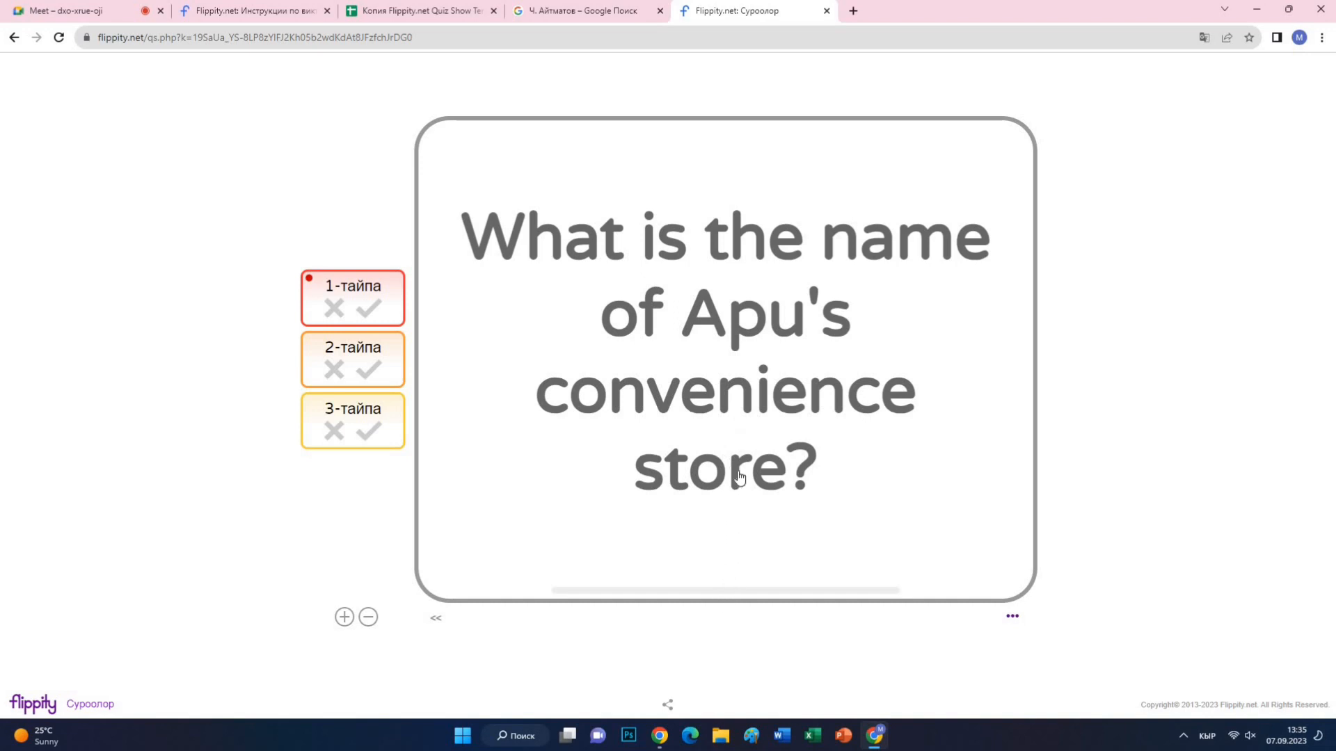
{"action": "left_click", "coordinate": [708, 376]}
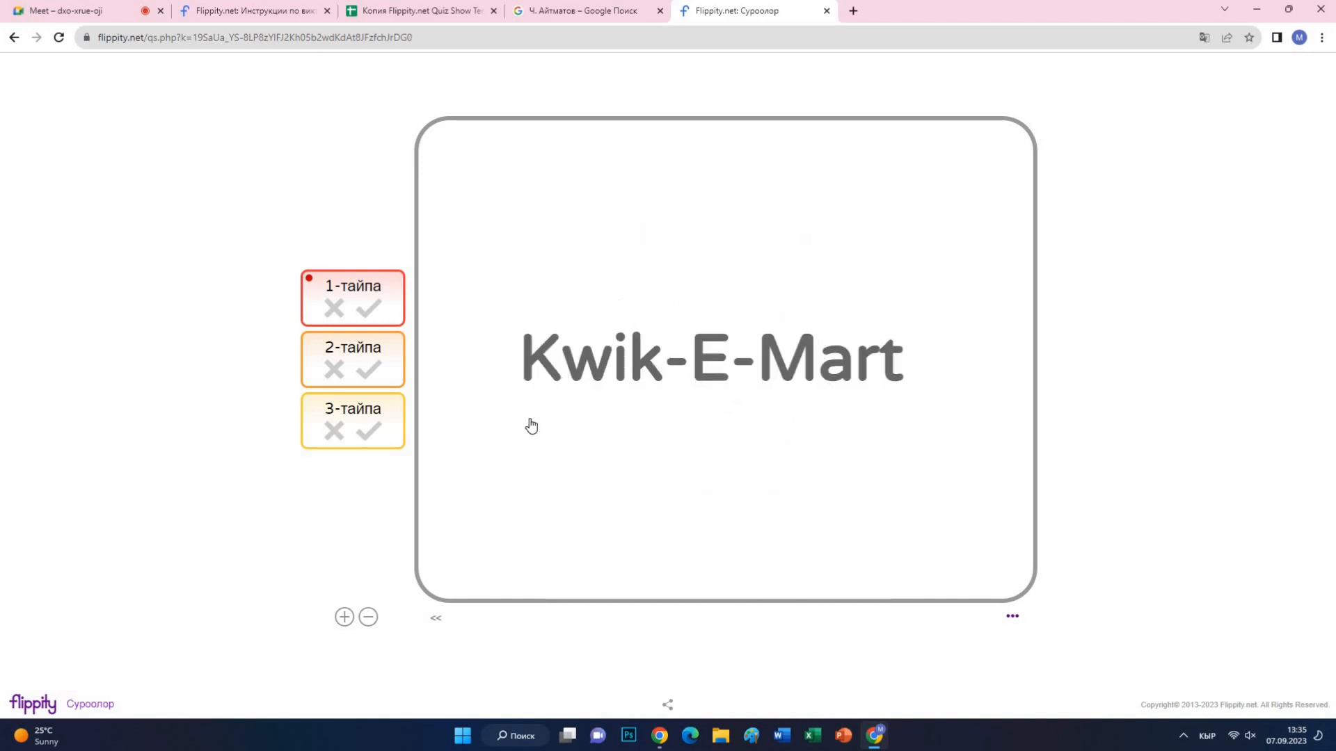
{"action": "left_click", "coordinate": [367, 433]}
{"action": "left_click", "coordinate": [334, 371]}
{"action": "left_click", "coordinate": [334, 309]}
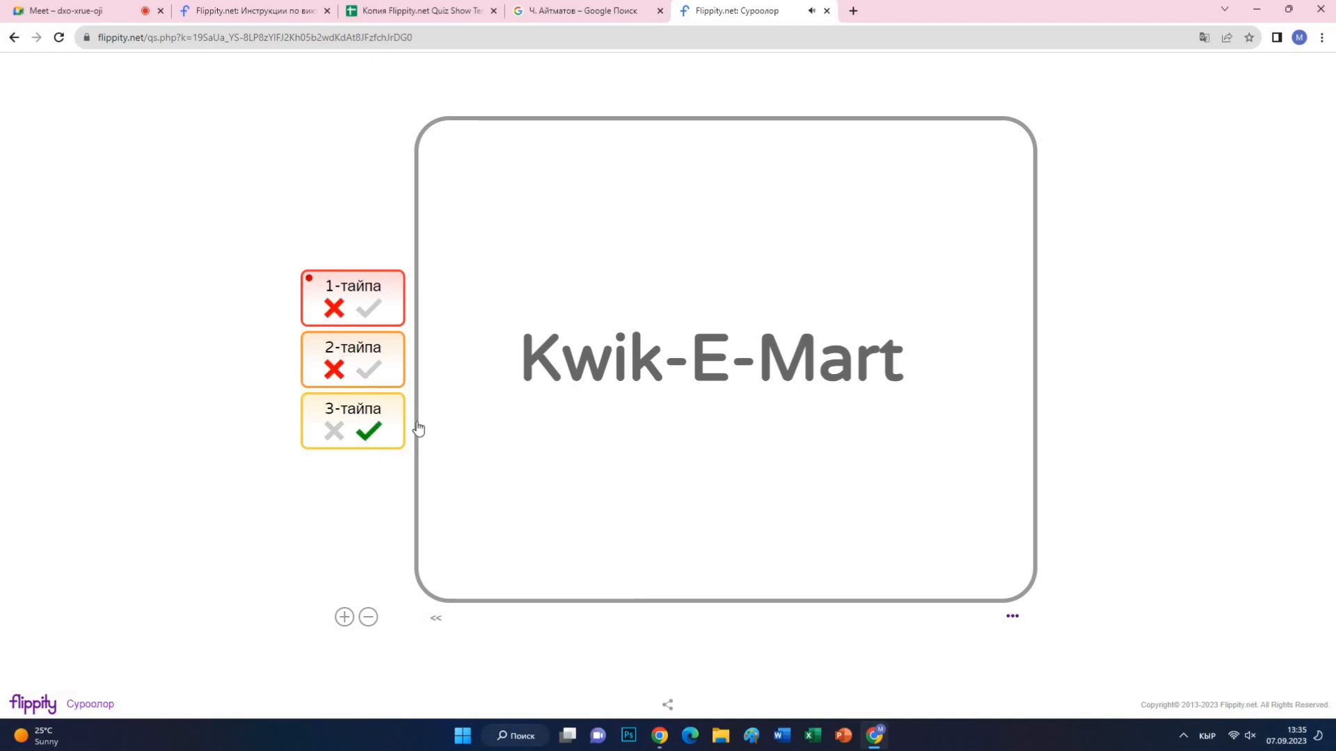
{"action": "left_click", "coordinate": [800, 529]}
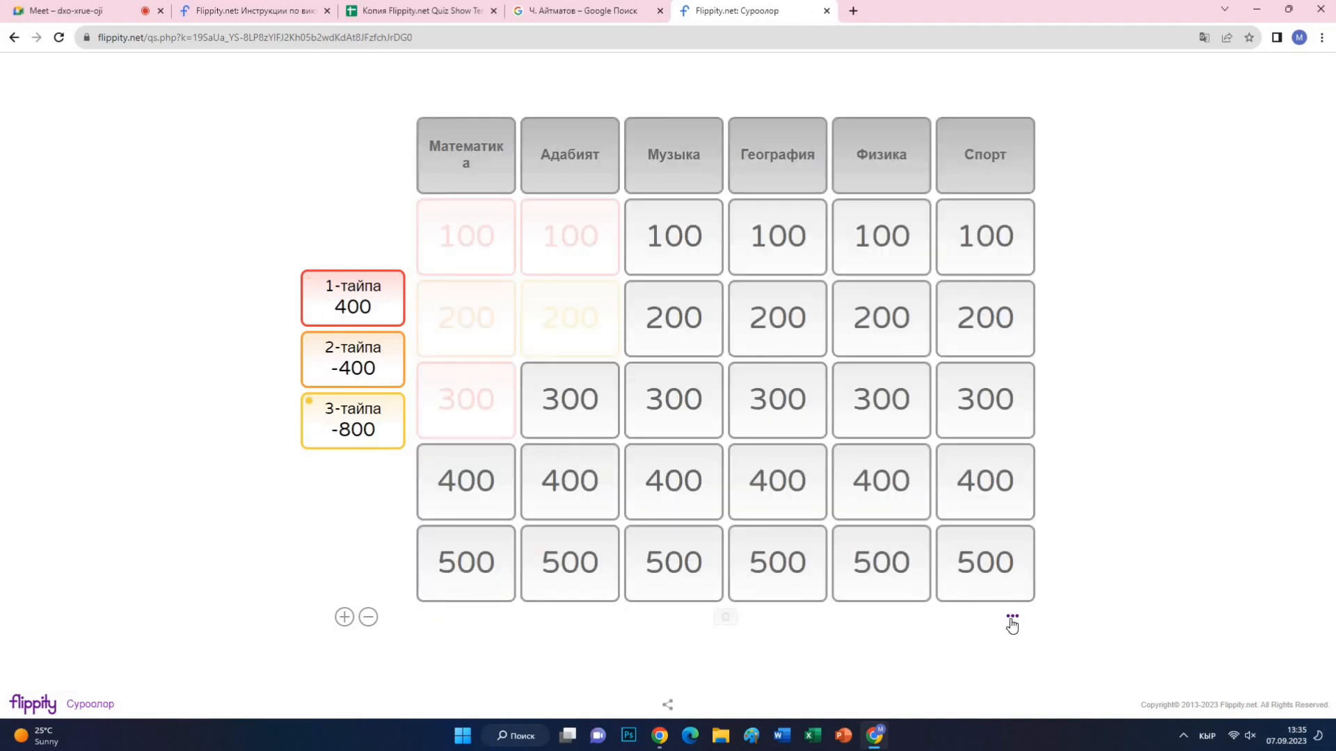
Step: Shuffle the game board's questions, and restart the game with its original categories
{"action": "left_click", "coordinate": [1012, 623]}
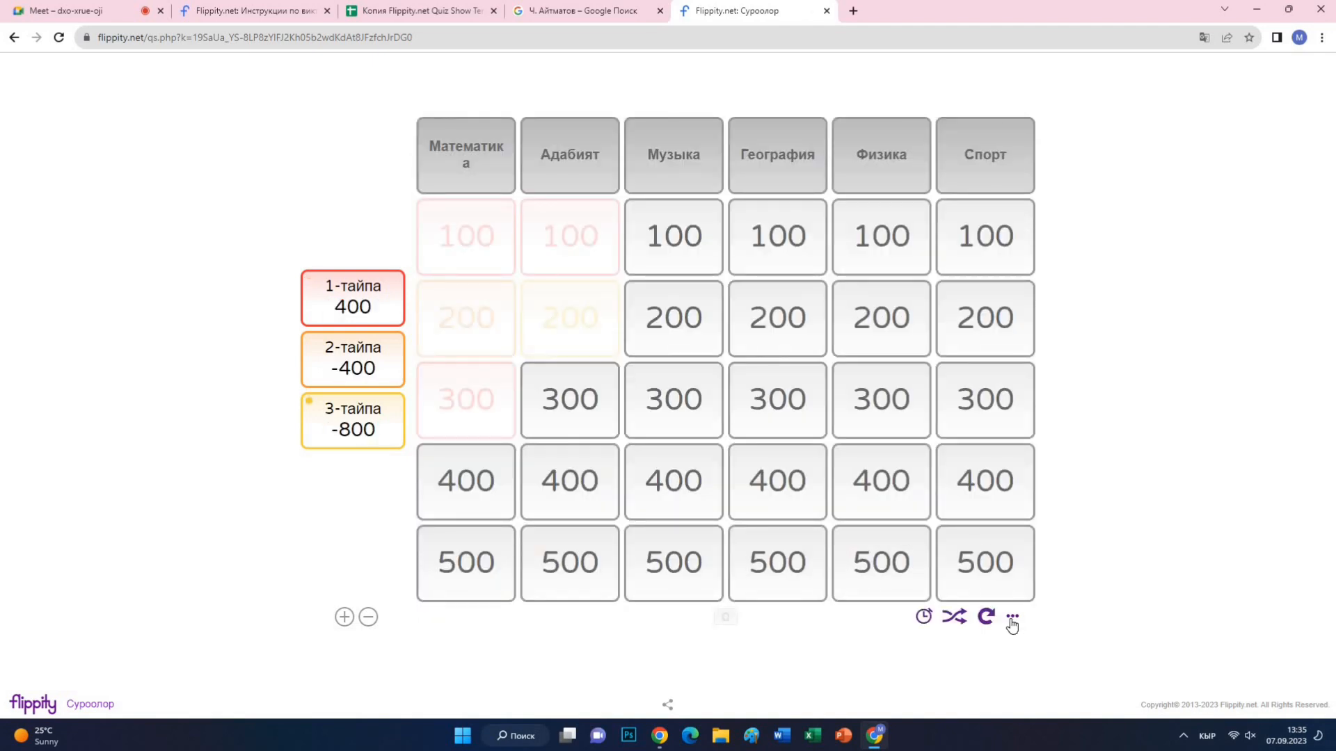
{"action": "left_click", "coordinate": [957, 619]}
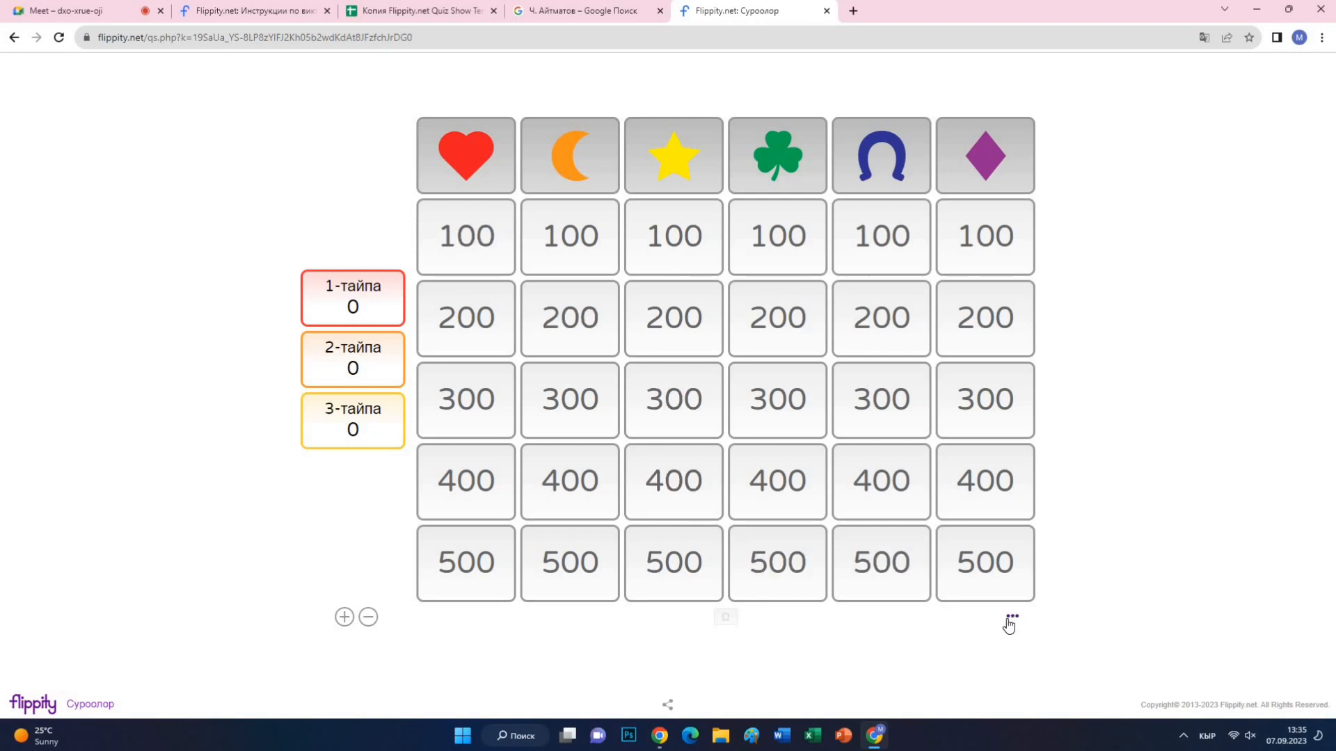
{"action": "left_click", "coordinate": [986, 619]}
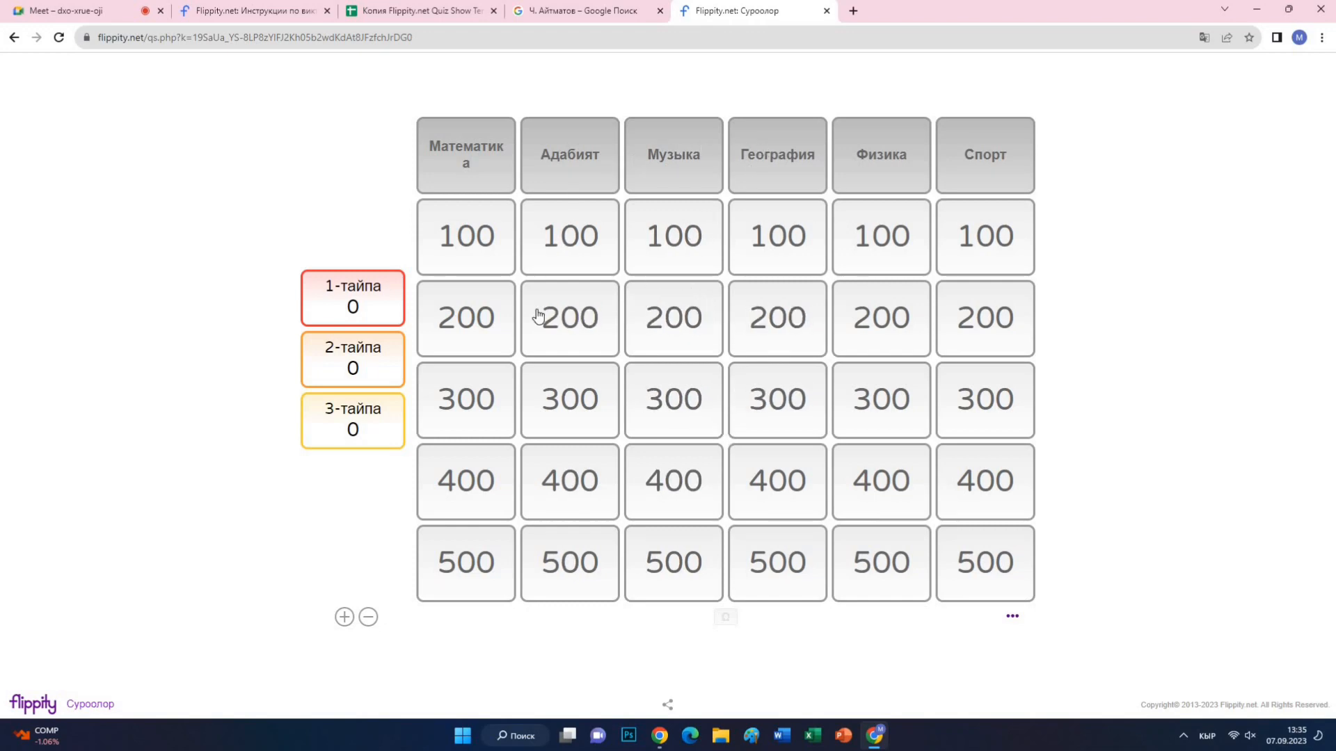
Step: Close the quiz game and delete the "Get the Link Here" sheet from the template copy in Google Sheets
{"action": "left_click", "coordinate": [827, 11]}
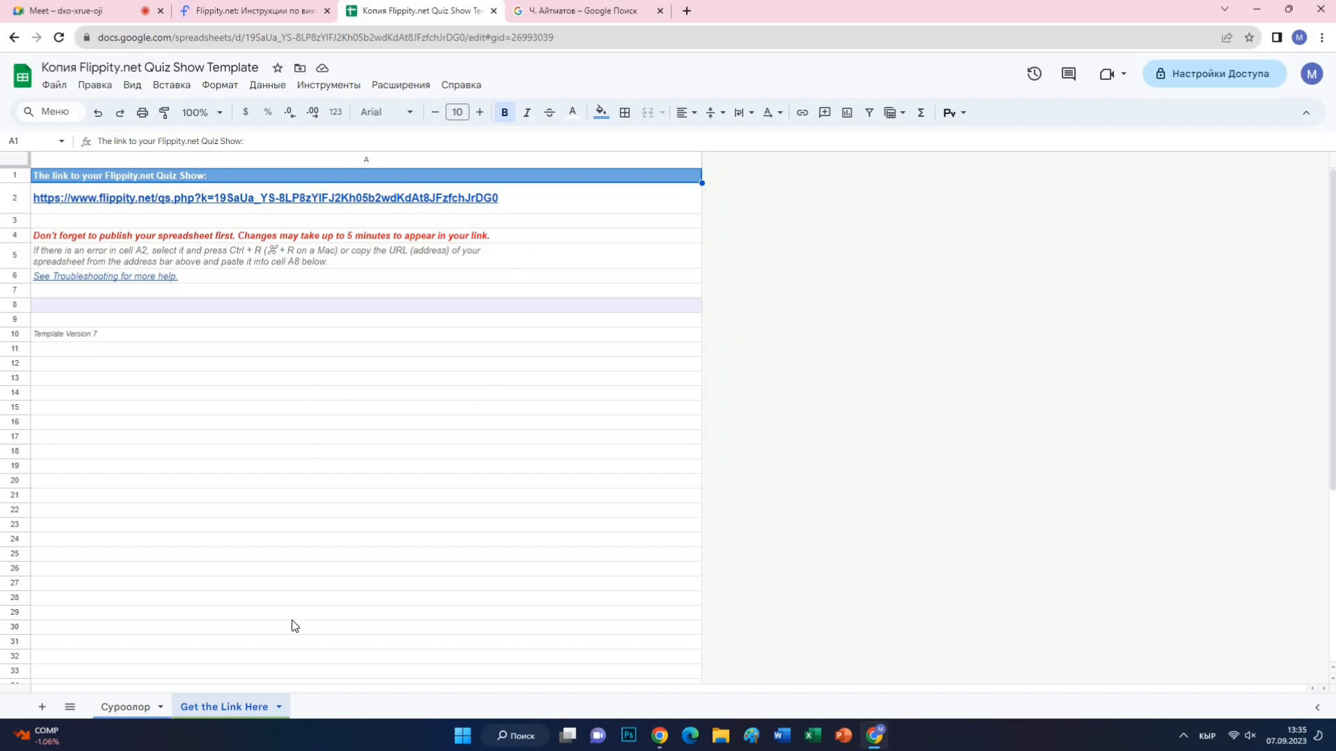
{"action": "left_click", "coordinate": [279, 708]}
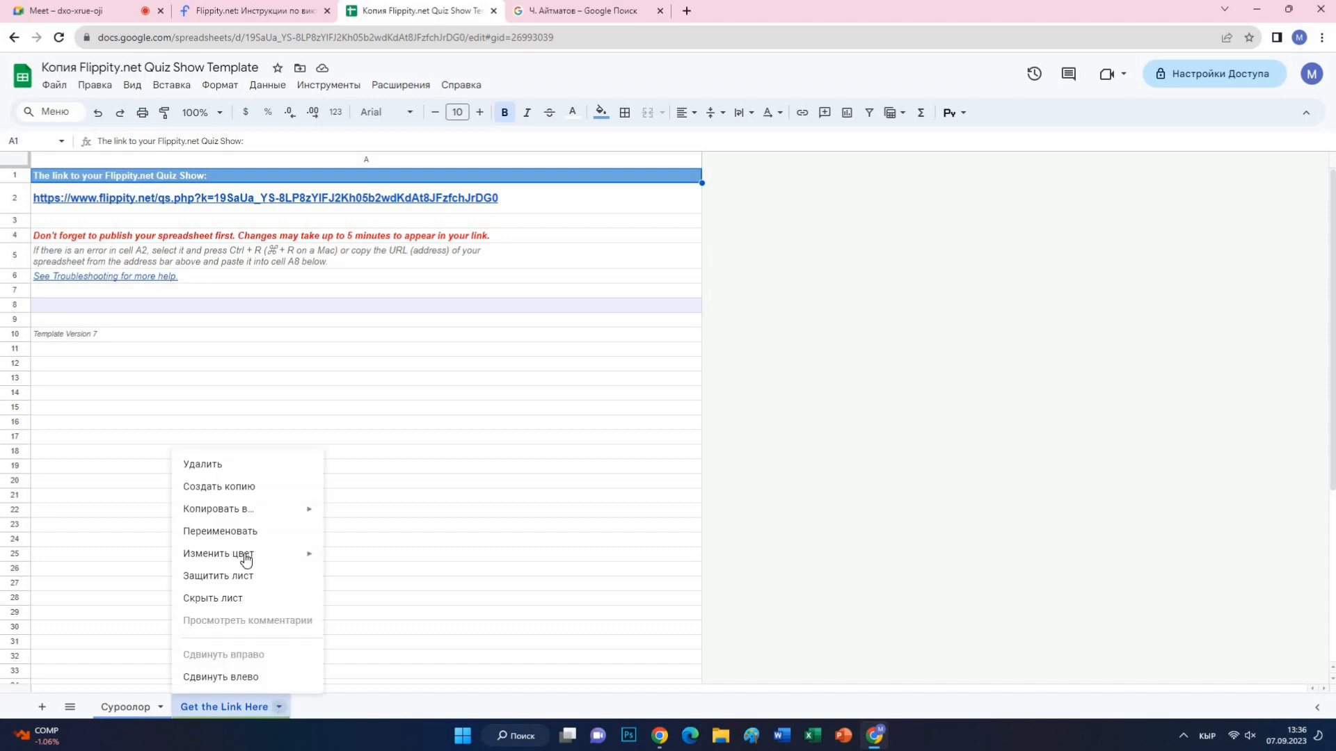
{"action": "left_click", "coordinate": [225, 472]}
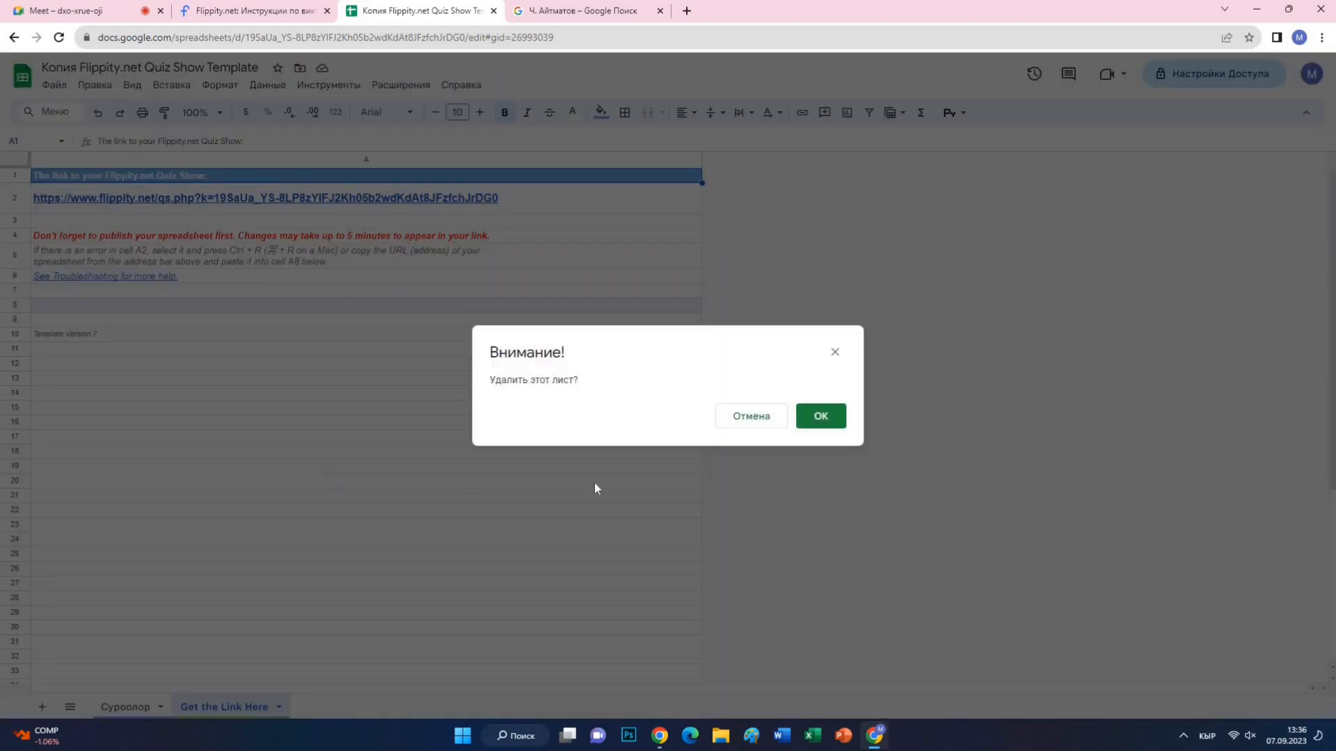
{"action": "left_click", "coordinate": [820, 415]}
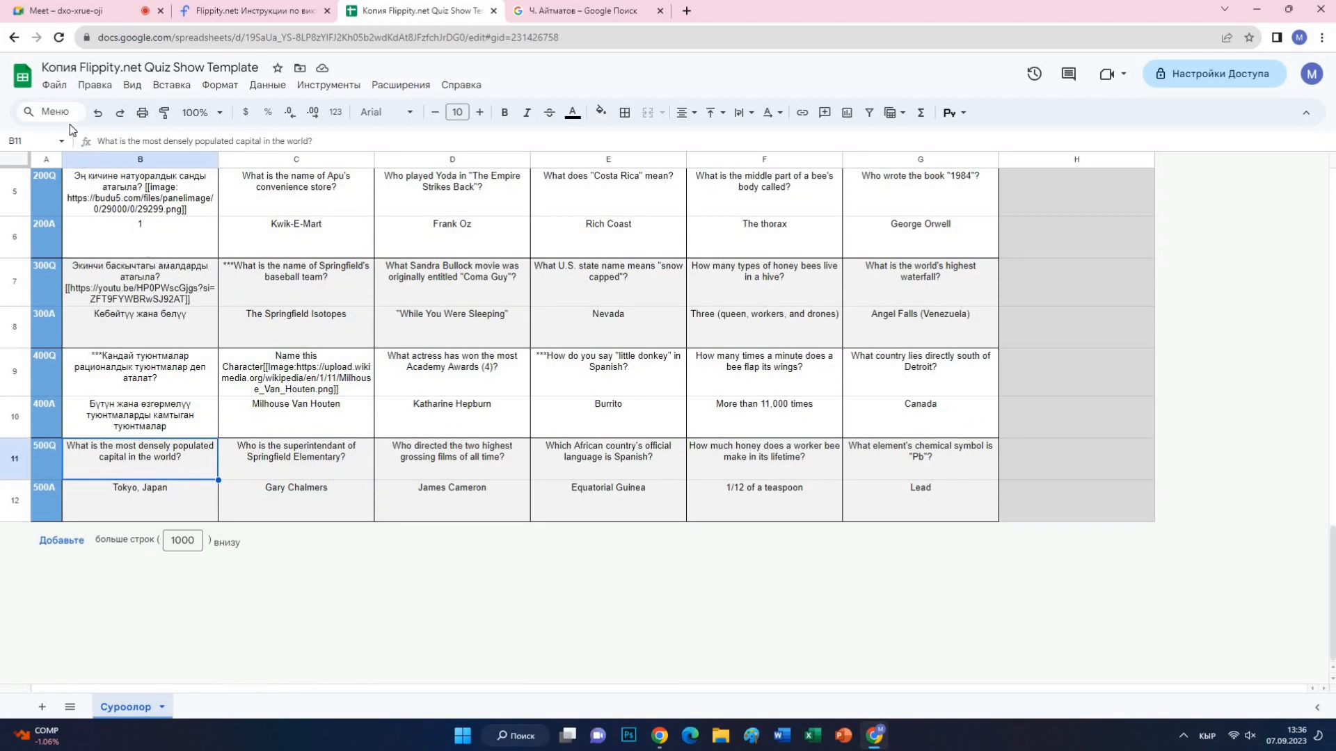
Step: Stop publishing the entire spreadsheet to the web, confirm it, and close the publishing settings
{"action": "left_click", "coordinate": [55, 86]}
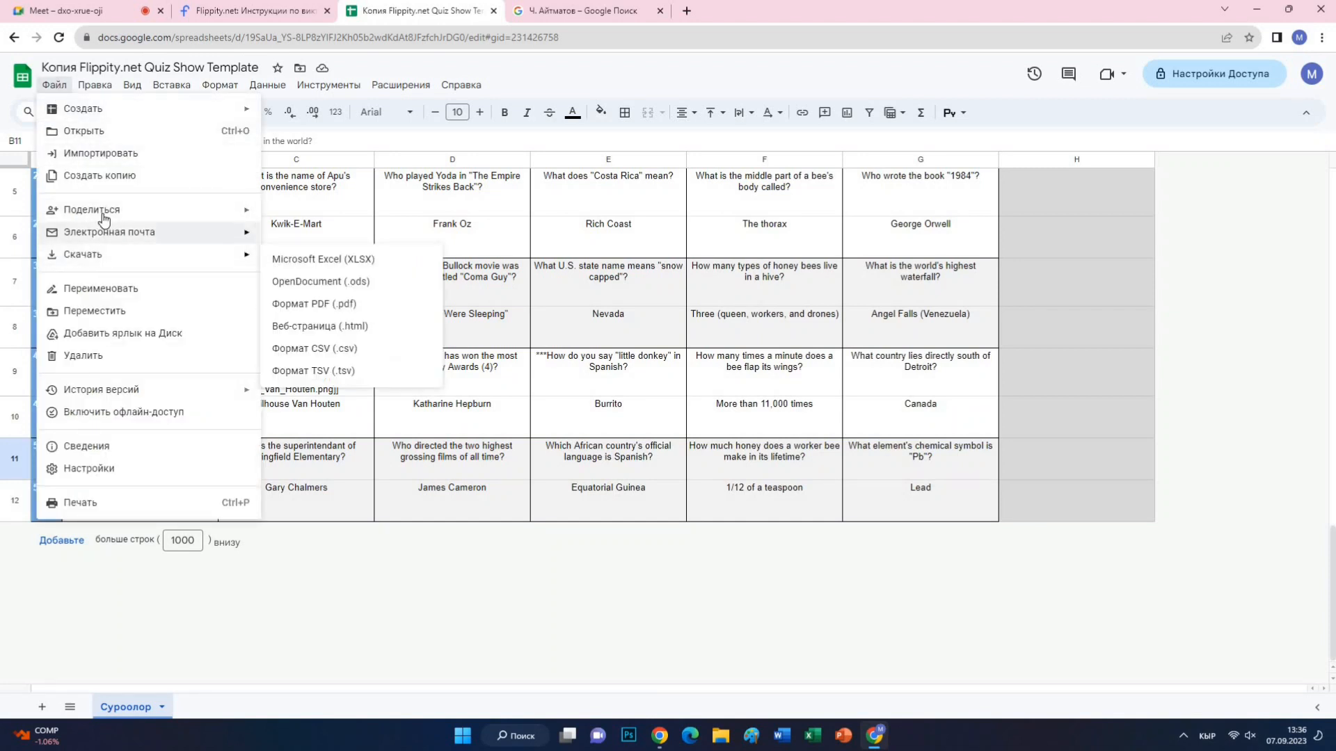
{"action": "mouse_move", "coordinate": [112, 219]}
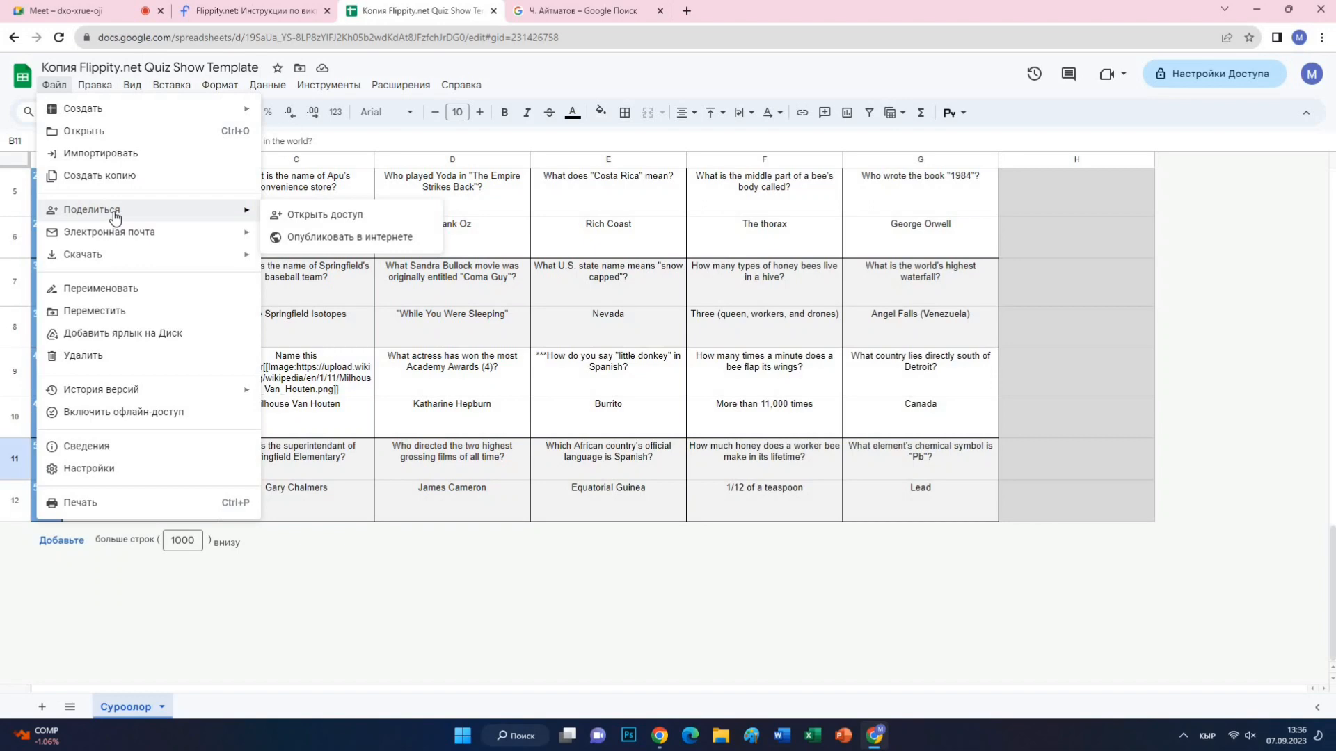
{"action": "left_click", "coordinate": [331, 239]}
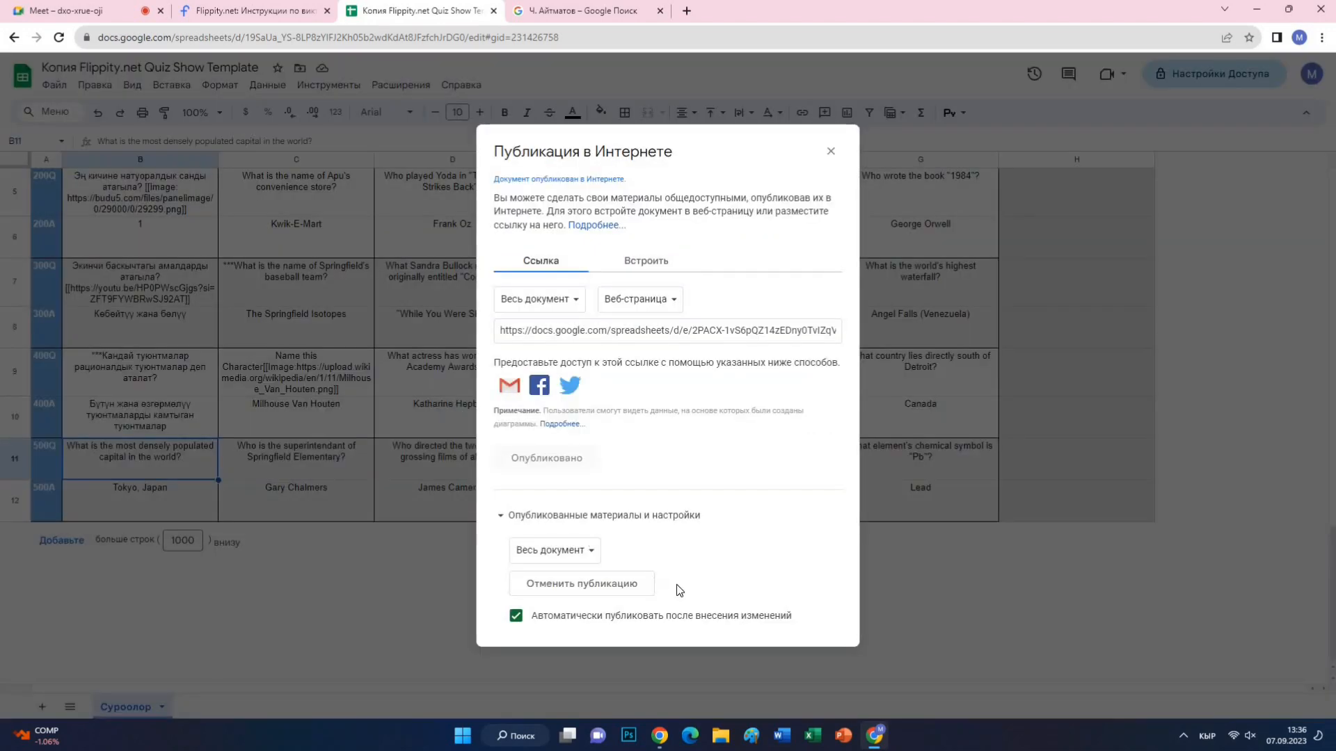
{"action": "left_click", "coordinate": [602, 592]}
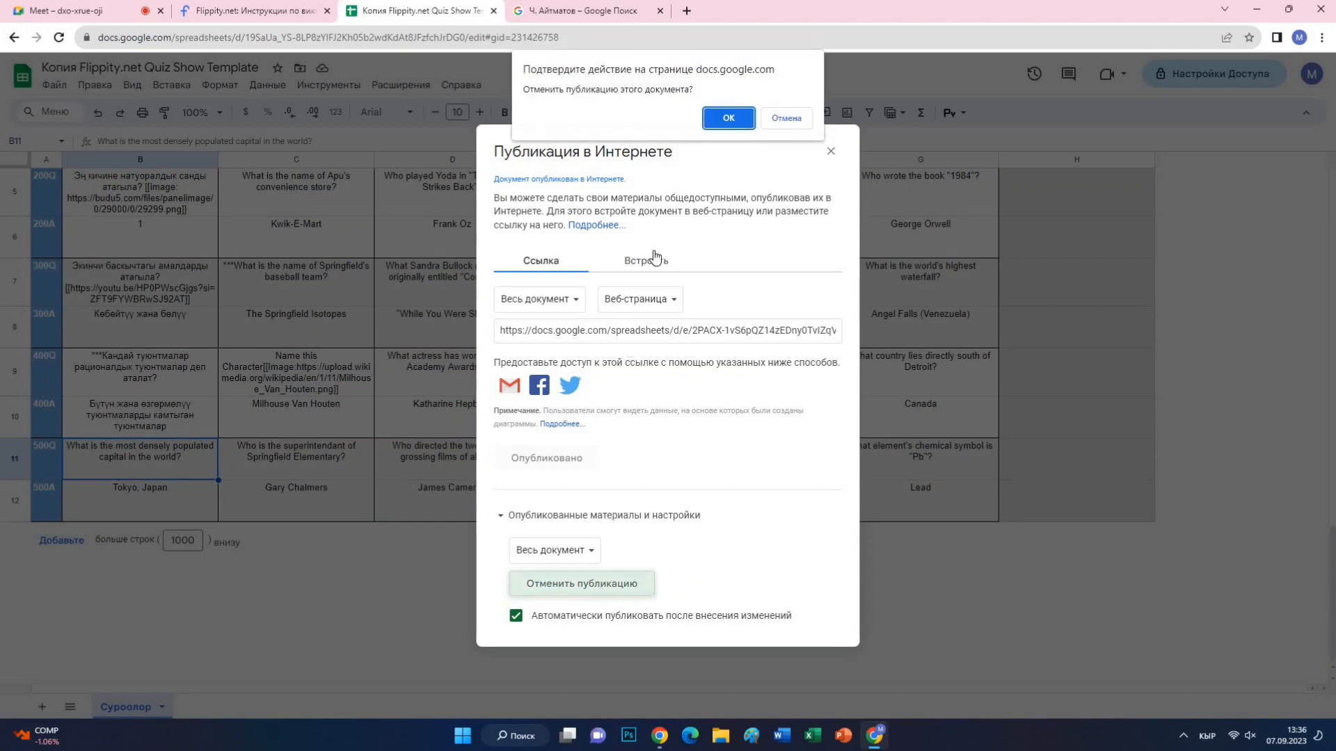
{"action": "left_click", "coordinate": [727, 119]}
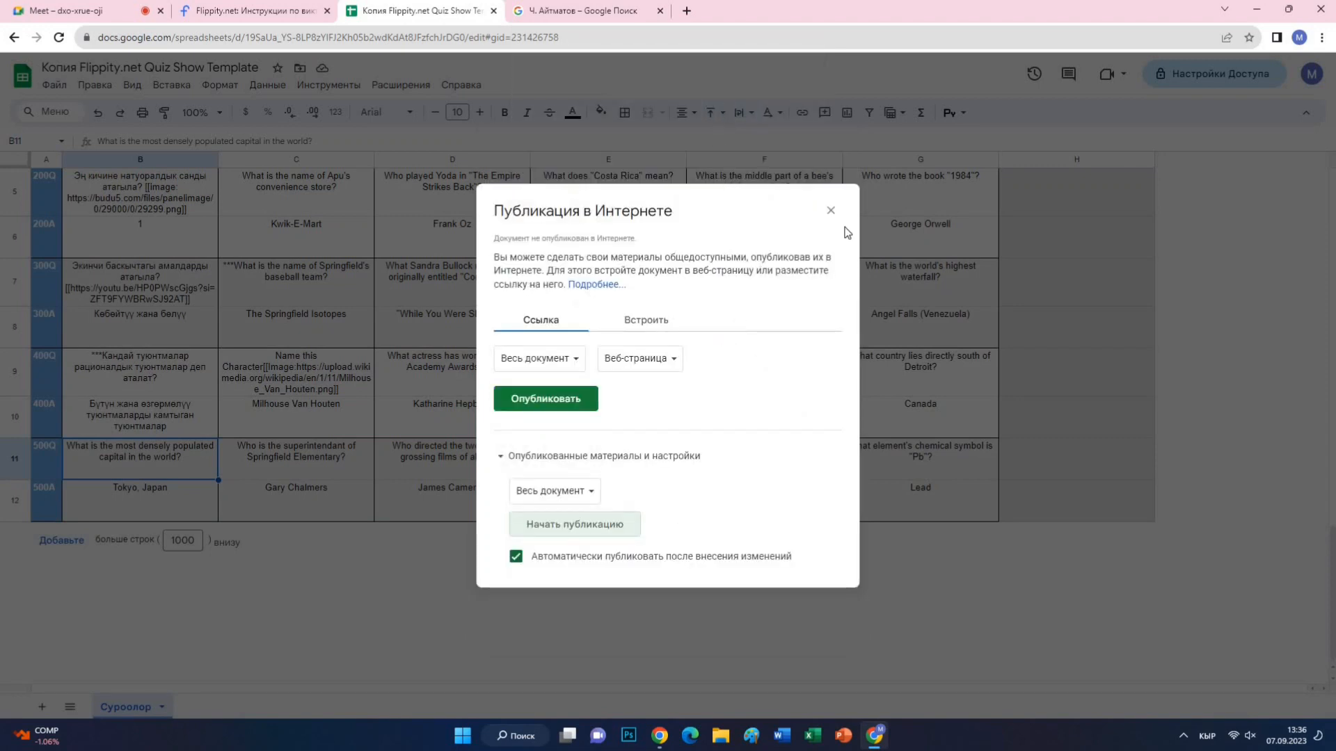
{"action": "left_click", "coordinate": [830, 211]}
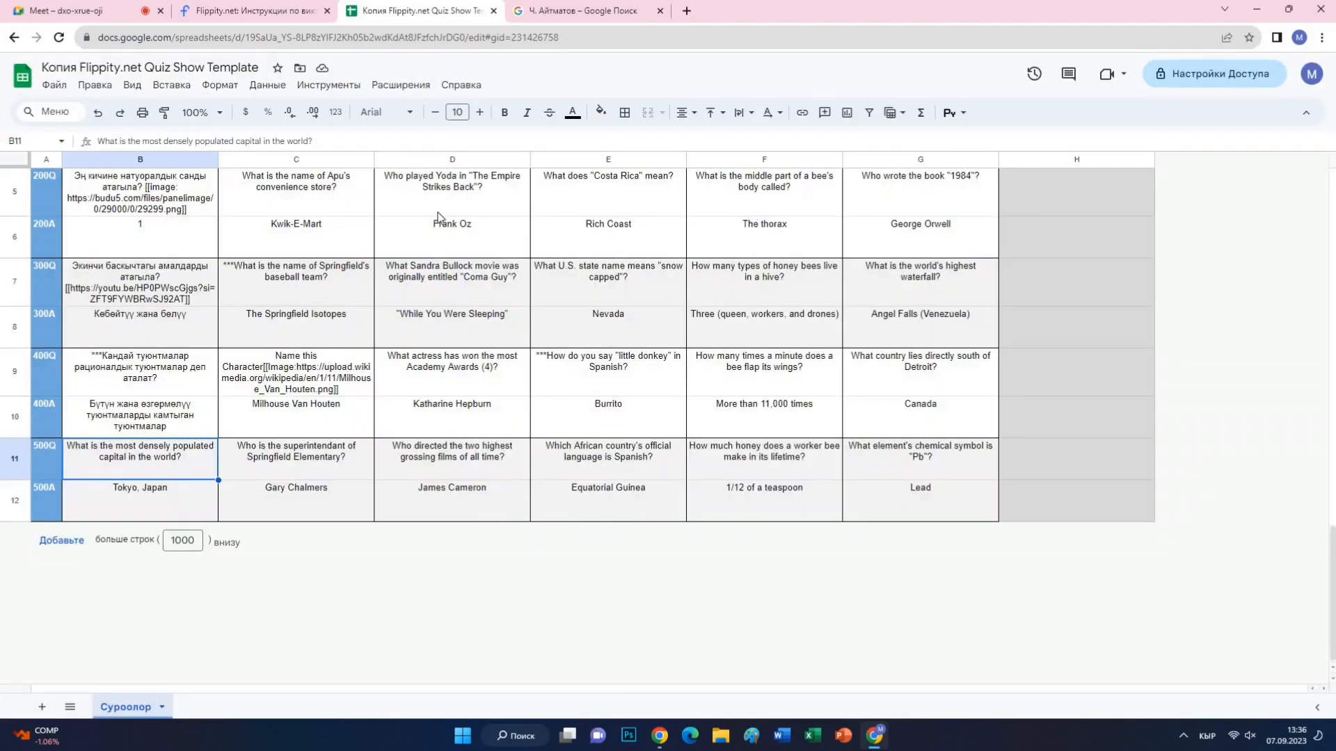